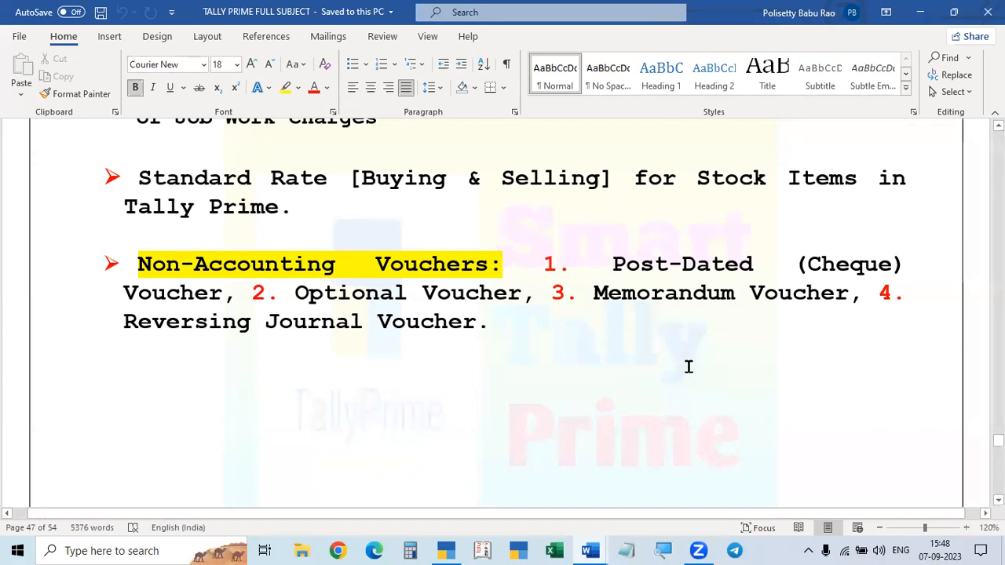
- Switch to TallyPrime, review the alteration details of company Non-Accounting Vouchers [23-24], and accept them without changes
click(445, 550)
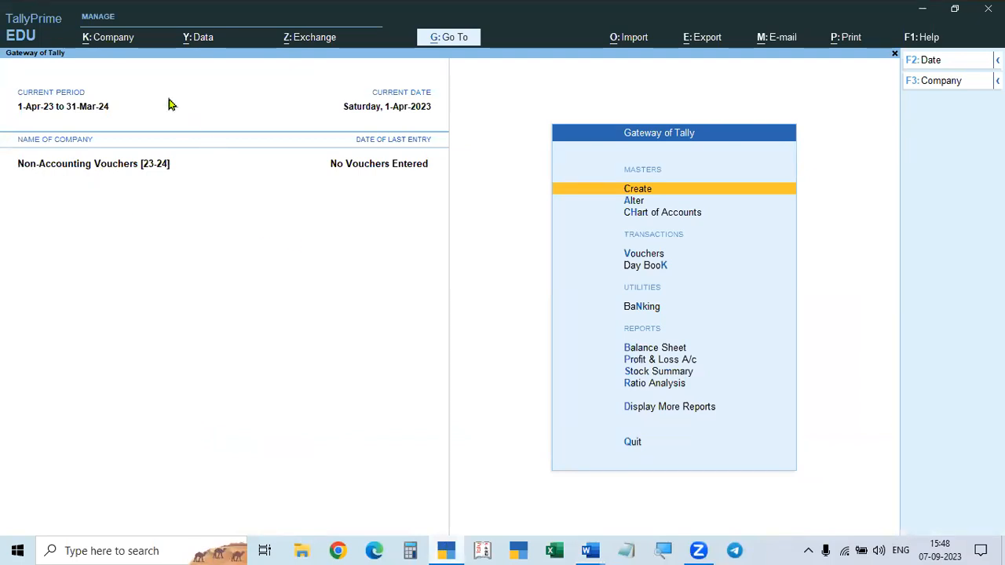
click(107, 44)
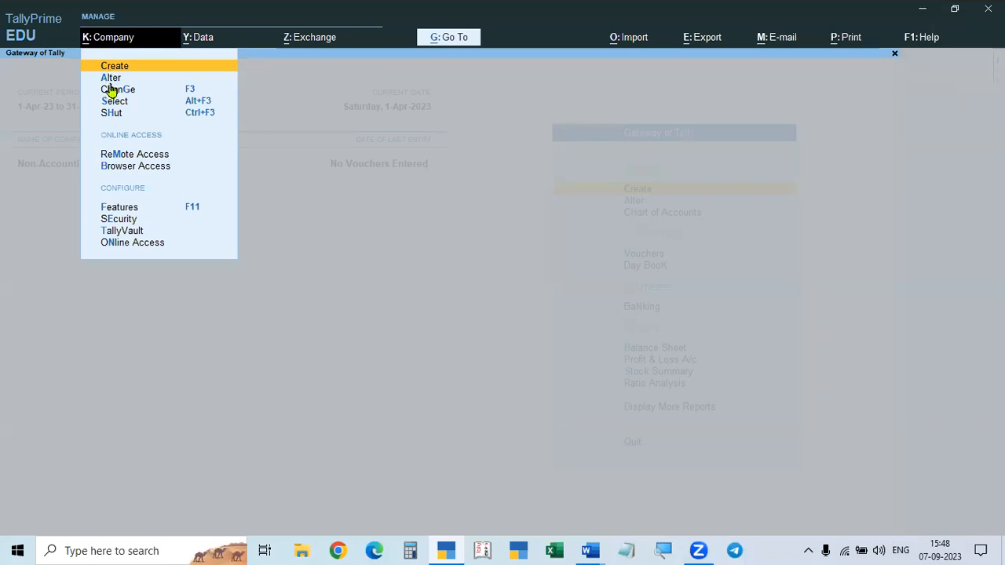
click(110, 80)
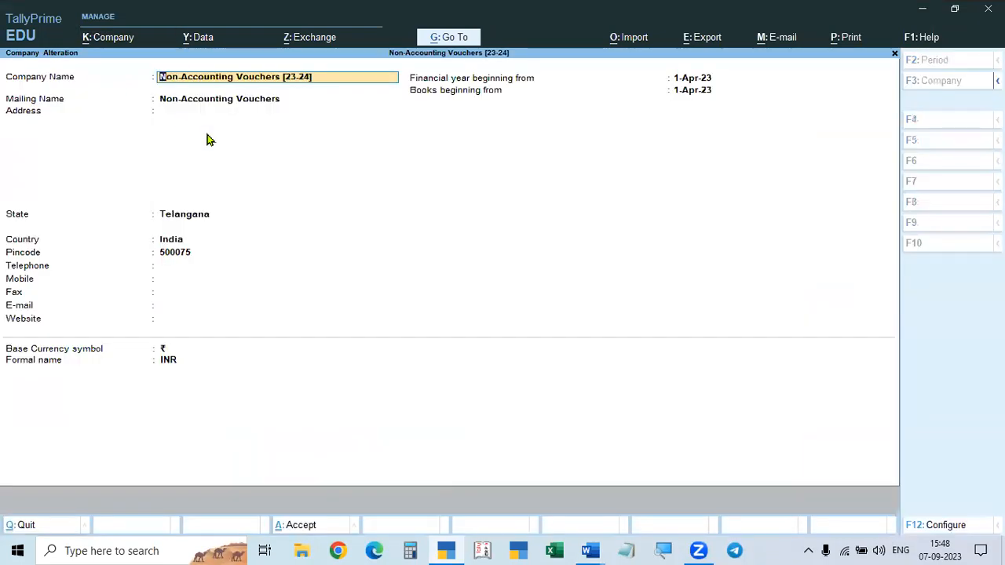
key(Return)
key(Return)
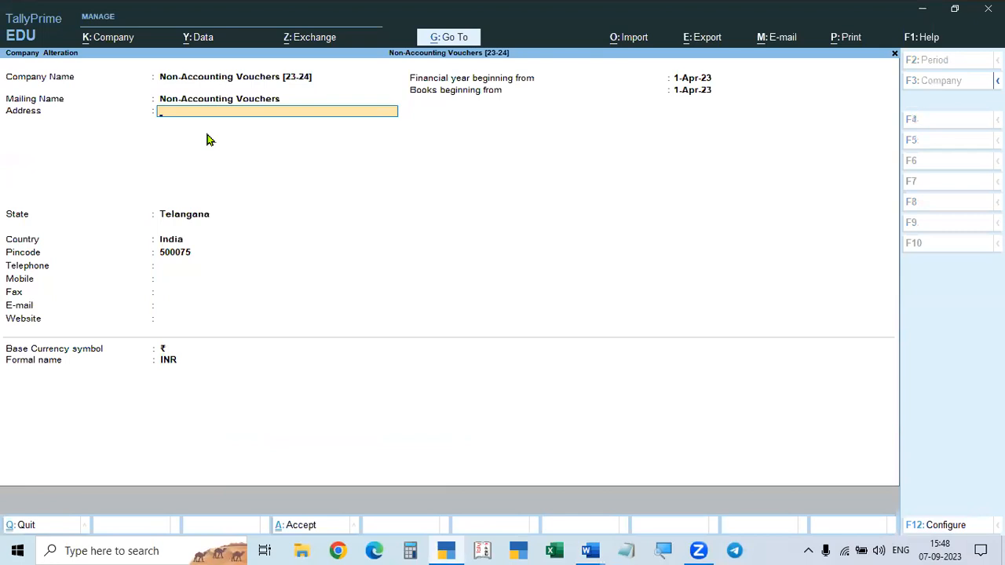
key(ctrl+a)
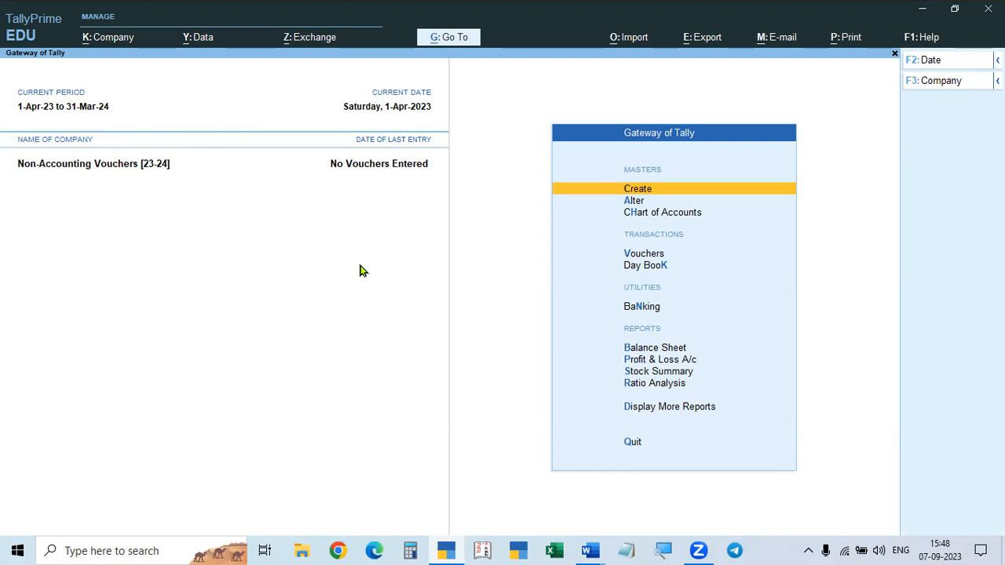
- Enable Goods and Services Tax (GST) in the company features and dismiss the GST registration details
key(F11)
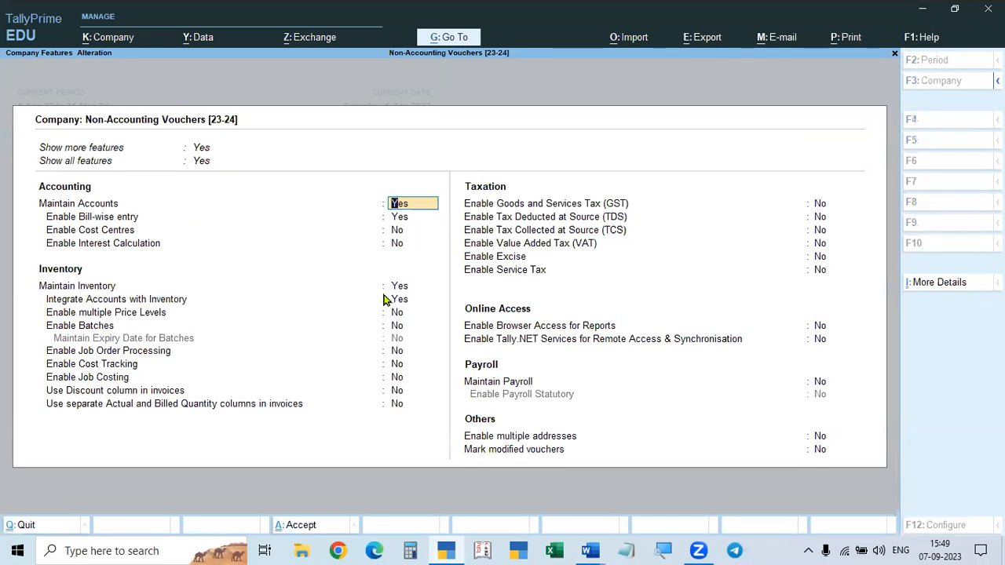
click(818, 205)
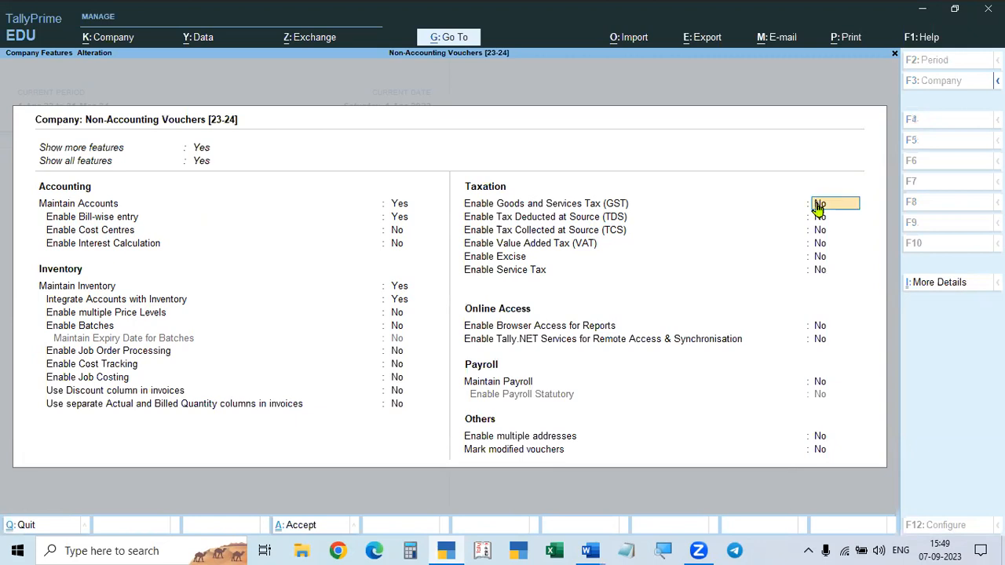
text(y)
key(Return)
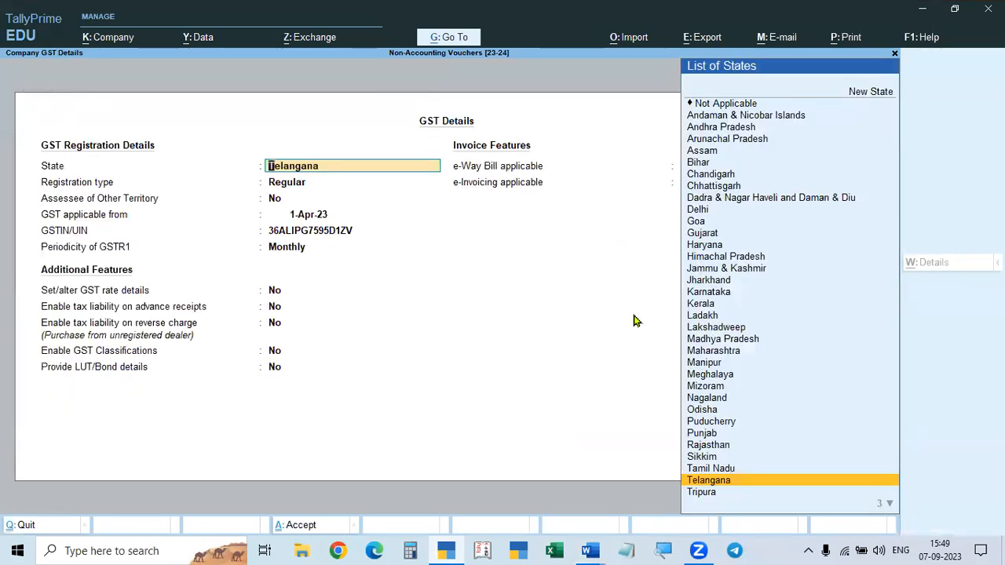
key(Escape)
key(Escape)
key(Return)
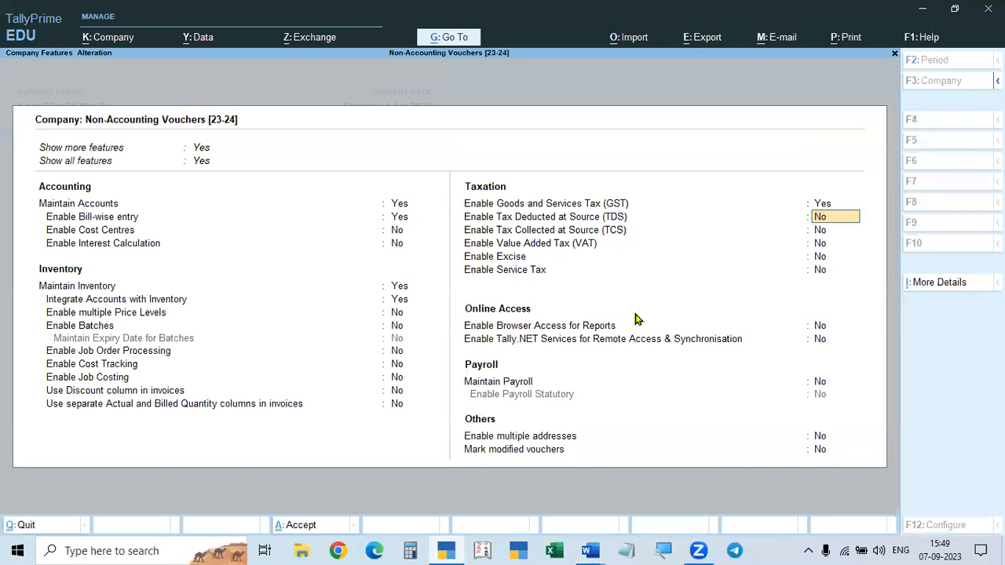
- Set Enable Goods and Services Tax (GST) back to No and accept the company features
key(Up)
text(n)
key(Return)
key(ctrl)
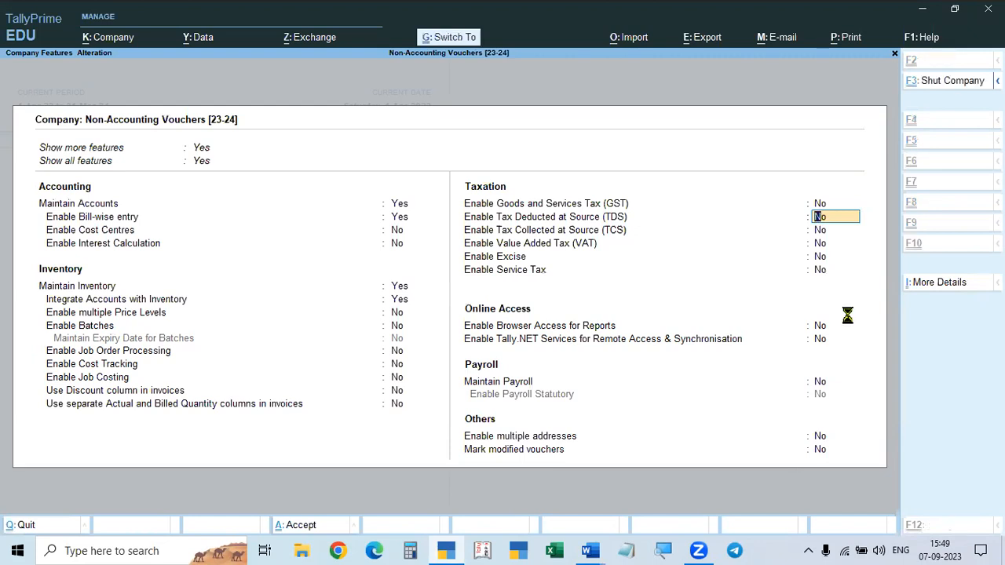
key(ctrl+a)
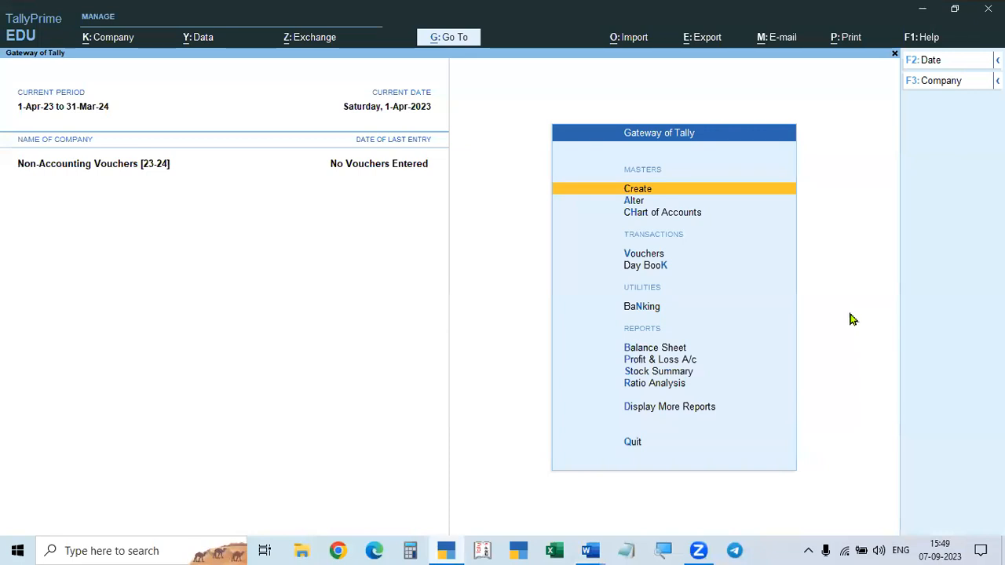
- Switch to Word, close the TALLY PRIME FULL SUBJECT document, and bring up the ASSIGNMENT PROBLEMS document
key(alt+Tab)
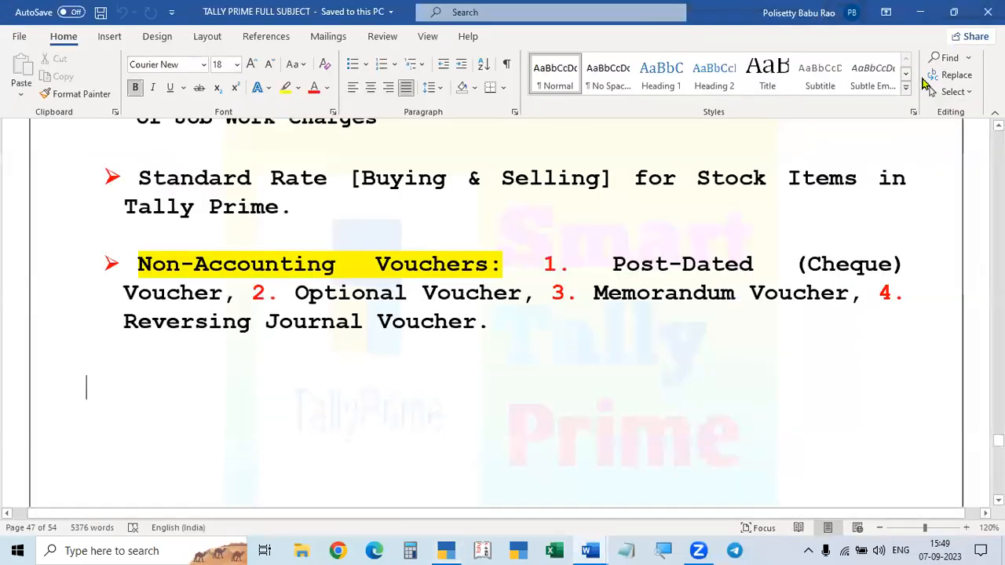
click(989, 11)
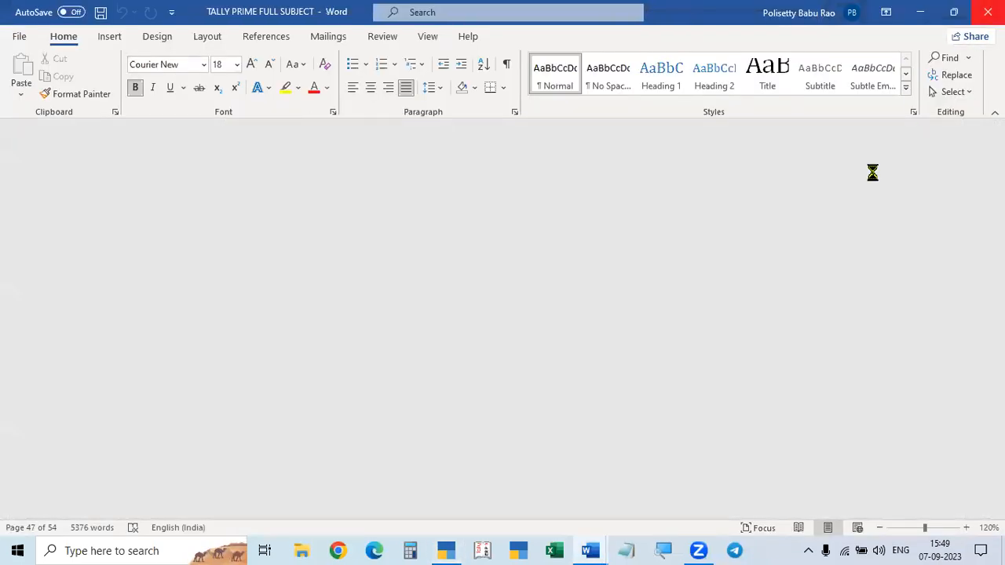
click(589, 549)
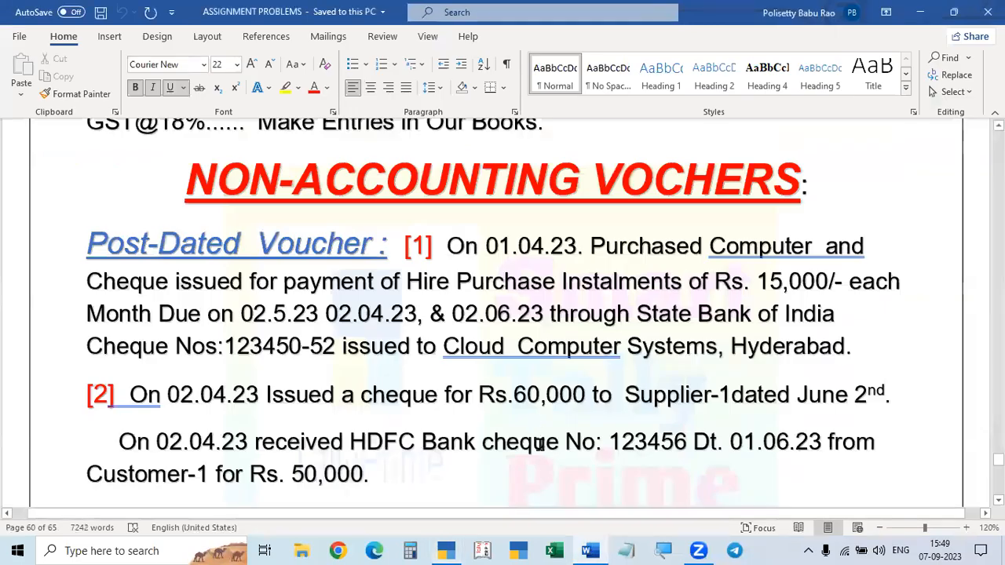
- Read the post-dated voucher problems 1 and 2 under the non-accounting vouchers heading
scroll(542, 456, down, 1)
scroll(541, 456, up, 2)
scroll(541, 456, down, 2)
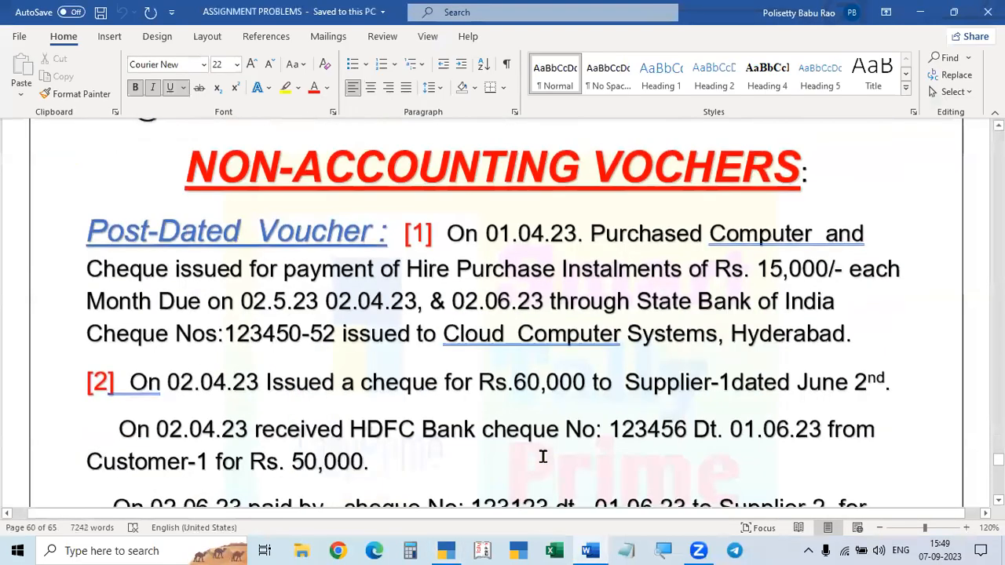
key(alt+Tab)
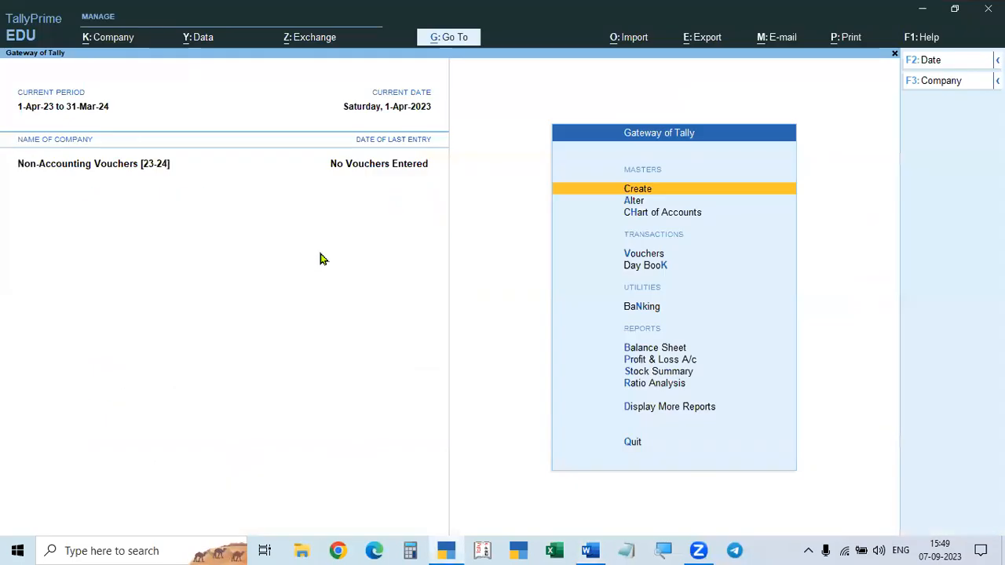
key(alt+Tab)
scroll(398, 393, down, 1)
scroll(399, 390, up, 1)
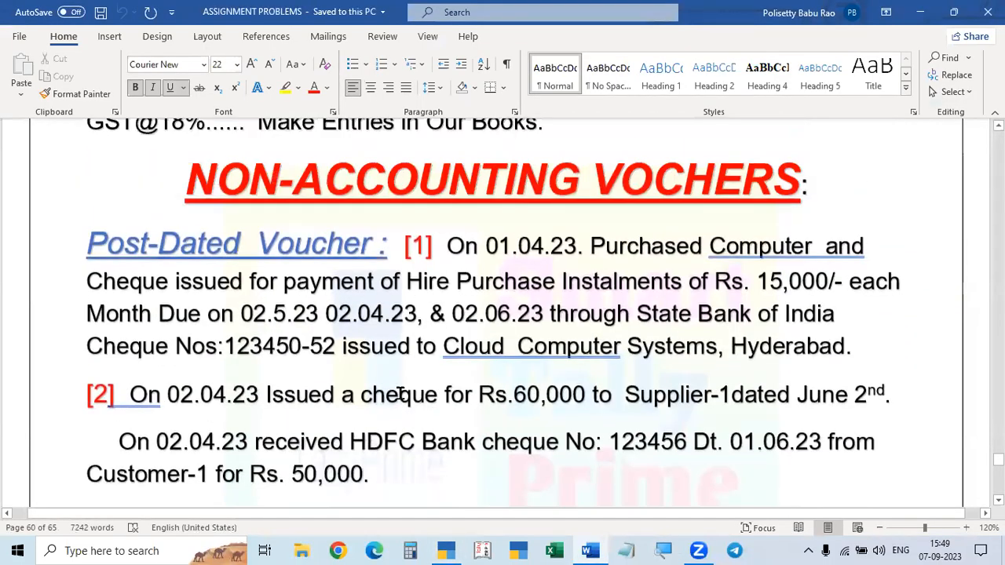
scroll(621, 305, down, 1)
scroll(623, 303, down, 1)
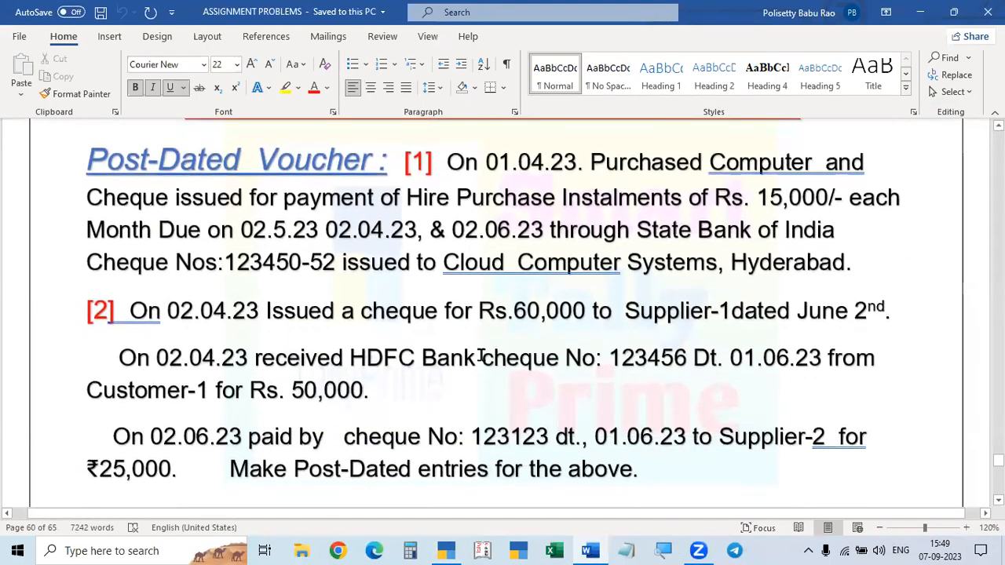
scroll(550, 321, up, 3)
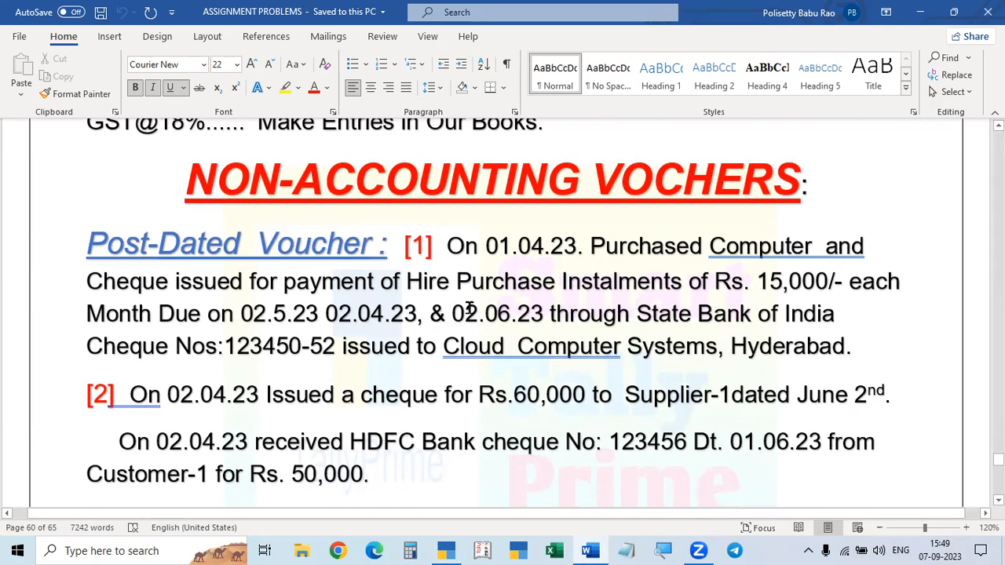
- Set the second and third instalment due dates in problem 1 to 02.06.23 and 02.07.23, and save the document
click(383, 313)
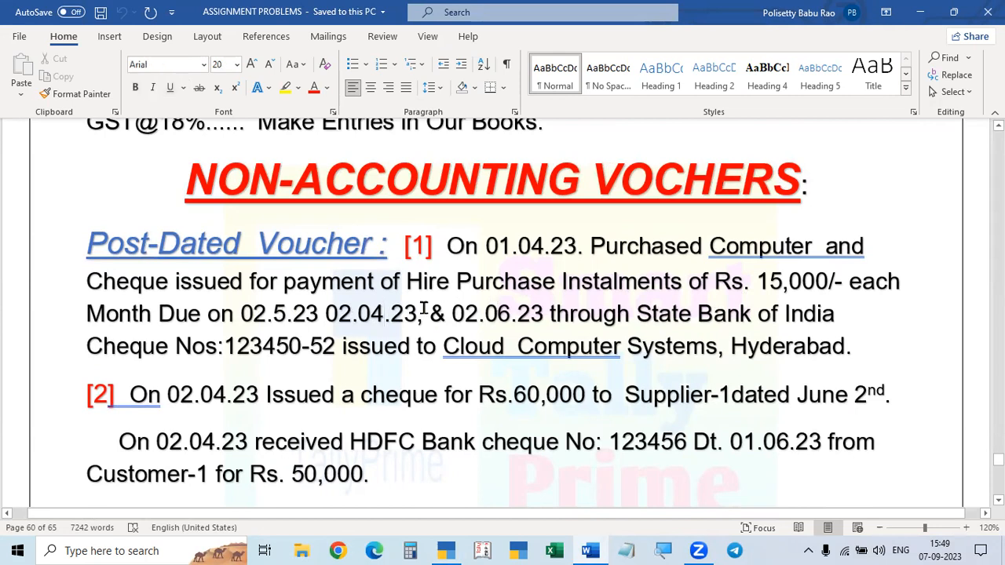
key(BackSpace)
text(6)
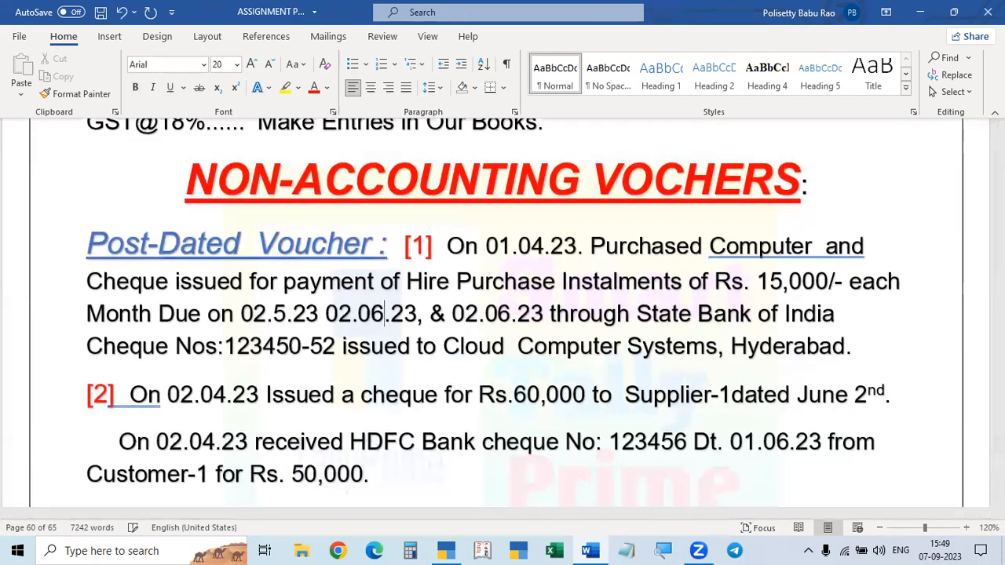
click(509, 312)
key(BackSpace)
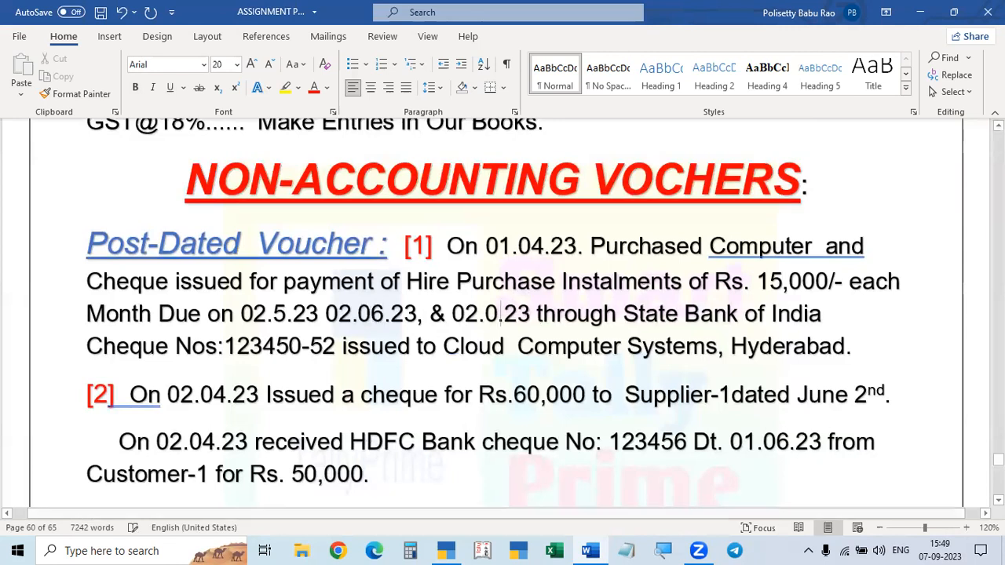
text(7)
key(ctrl+s)
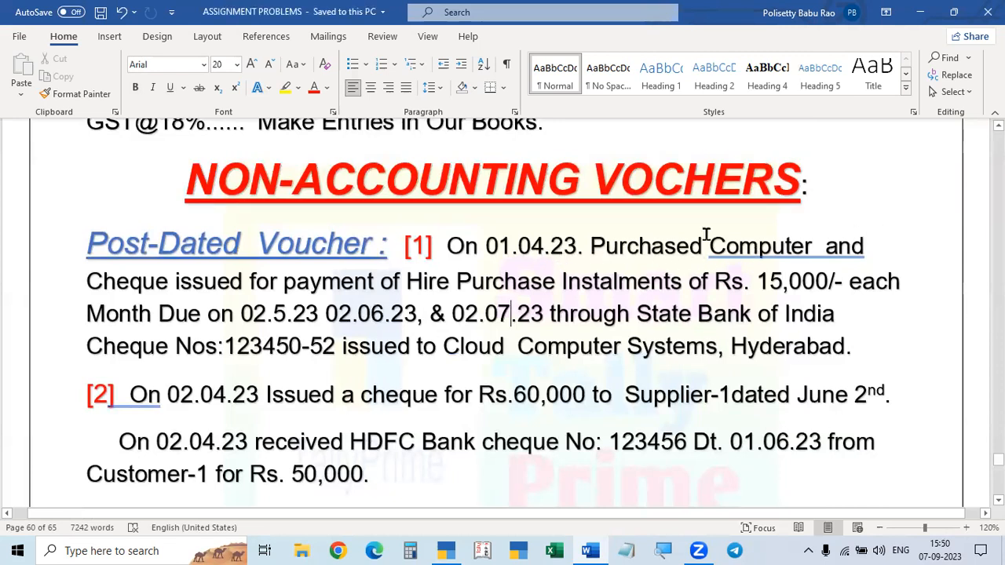
- Select the supplier name Cloud Computer Systems in problem 1, and switch to TallyPrime to open voucher creation
double_click(456, 345)
drag(593, 346, 697, 348)
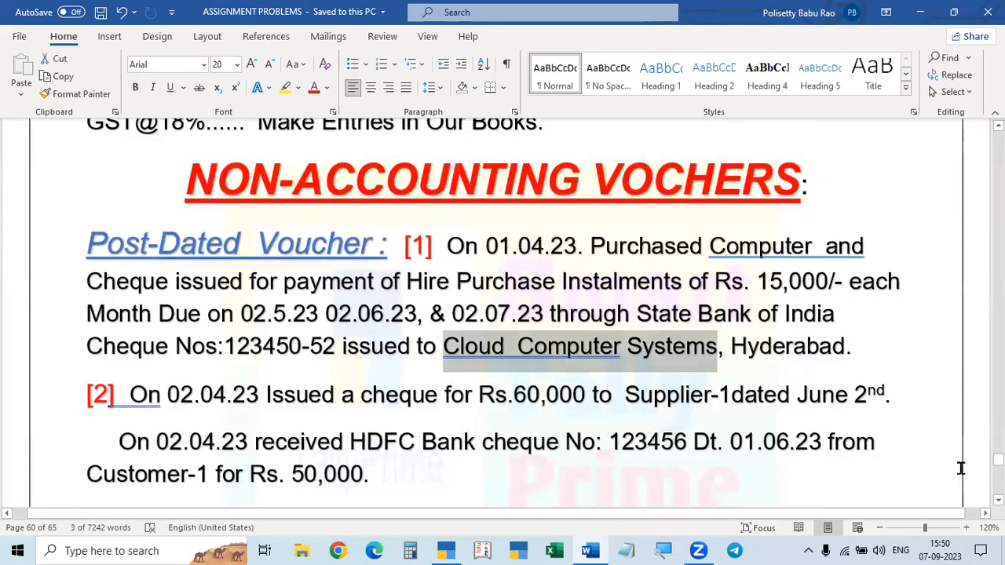
key(alt+Tab)
key(Down)
key(Down)
key(Down)
key(Down)
key(Up)
key(Return)
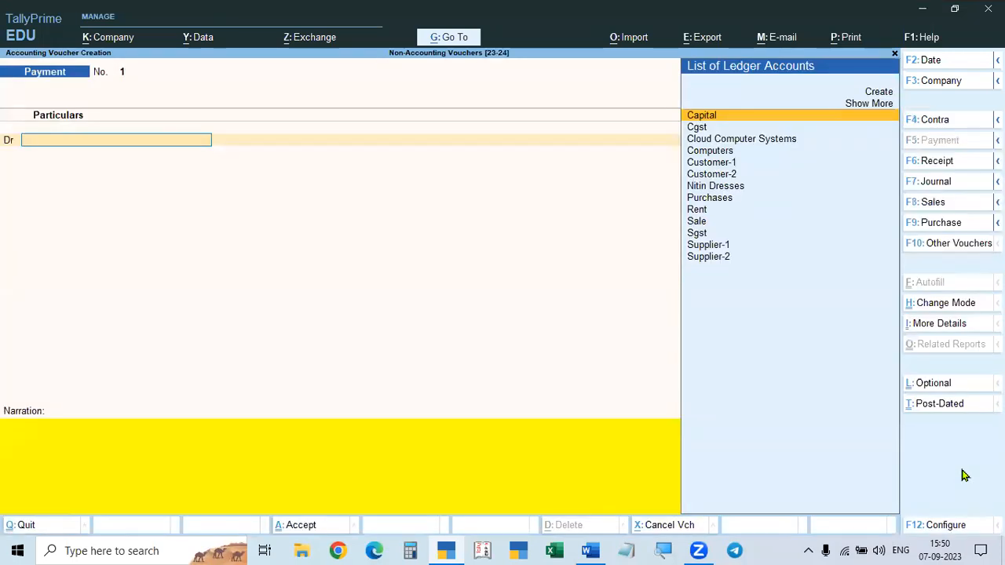
- Start a purchase voucher dated 1-Apr-23 in Accounting Invoice mode
key(F2)
text(1-4)
key(Return)
key(F9)
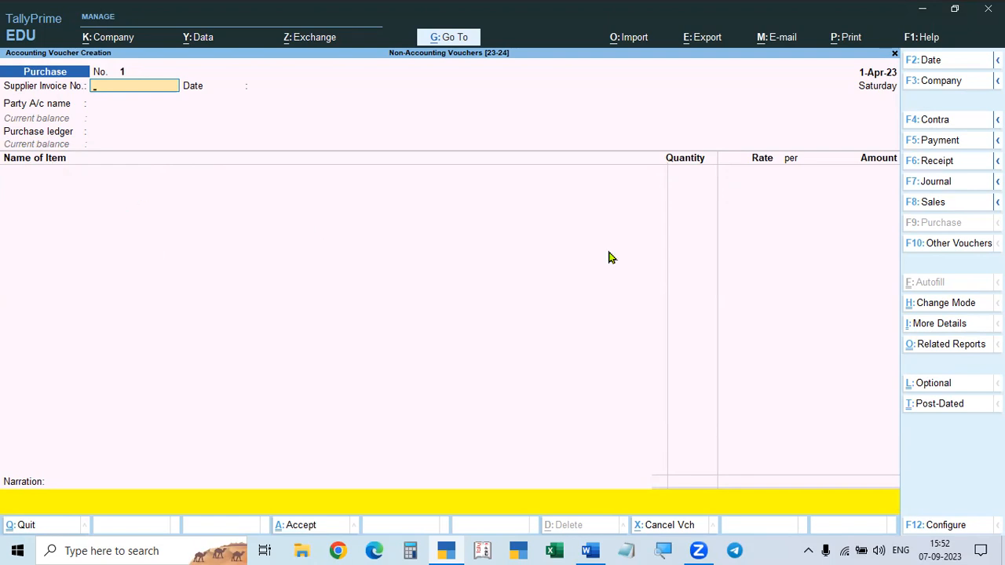
click(927, 308)
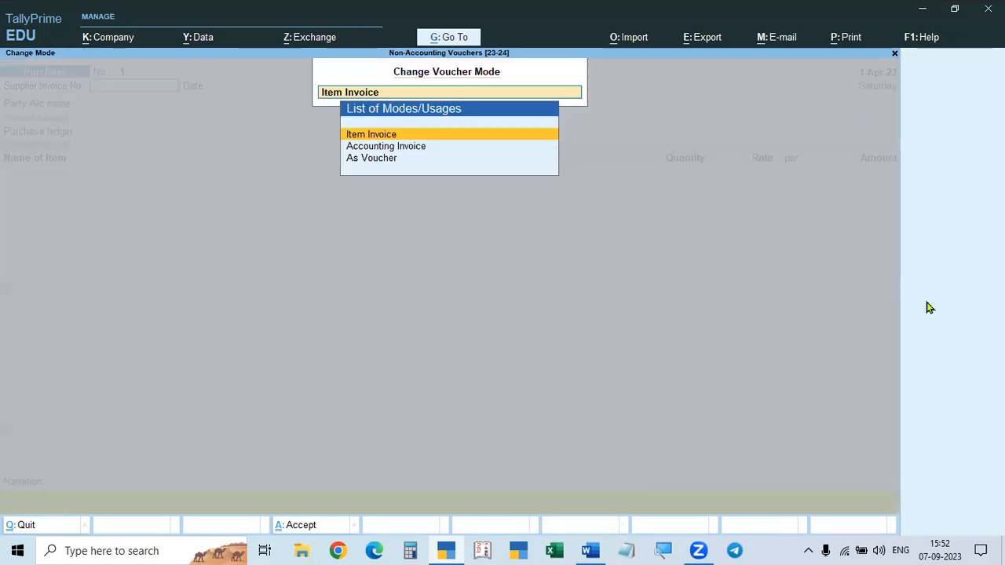
click(414, 153)
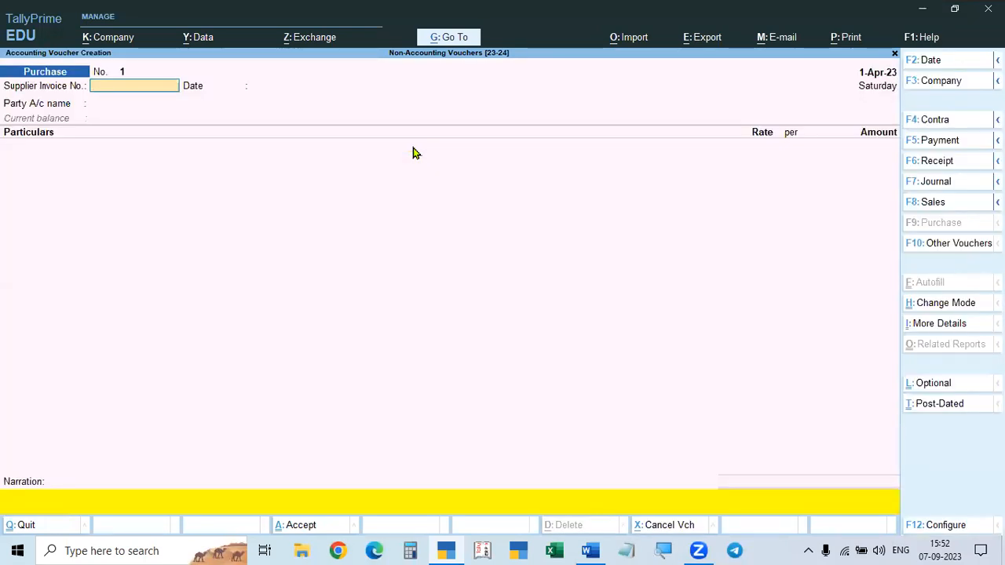
- Set supplier invoice number 025 dated 1-Apr-23 and party Cloud Computer Systems, accepting the receipt and party details unchanged
text(025)
key(Return)
key(Return)
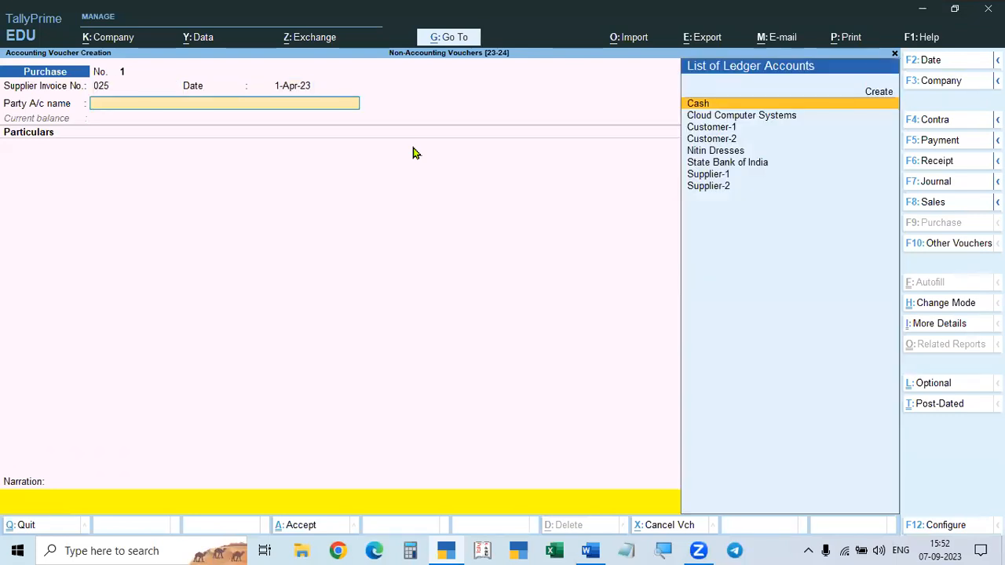
key(alt+Tab)
key(alt+Tab)
key(Down)
key(Return)
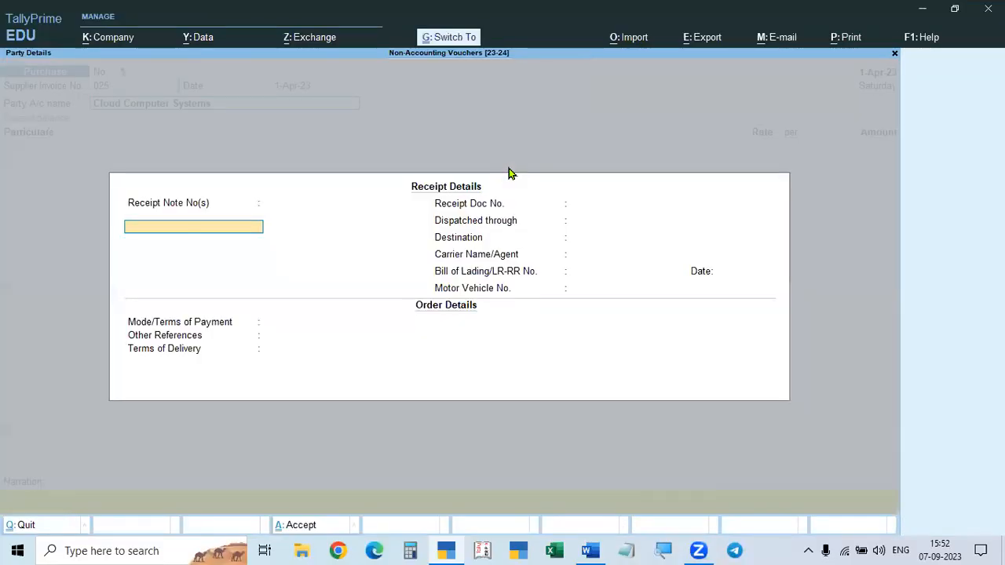
key(ctrl+a)
key(ctrl+a)
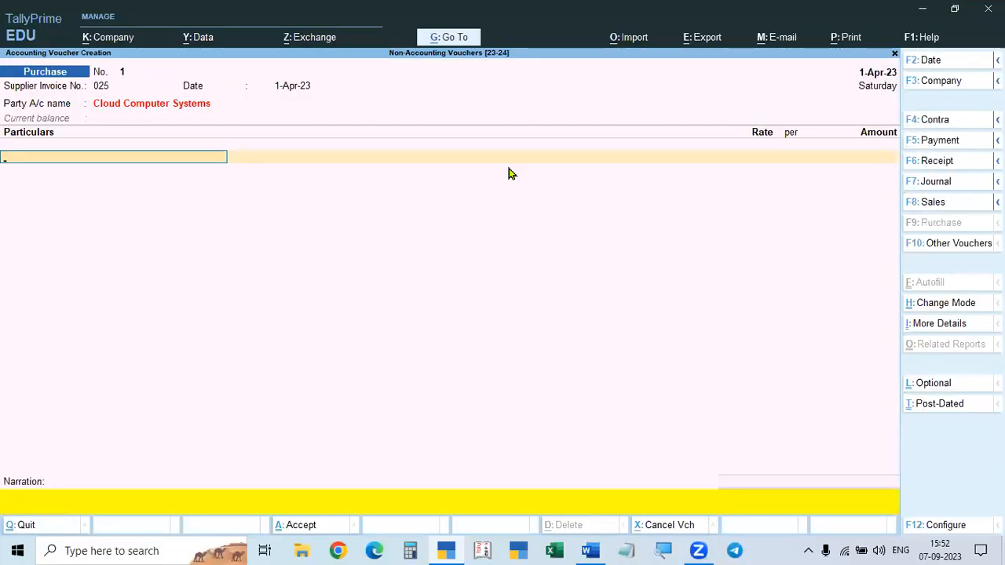
- Check the purchased asset in the assignment and enter the Computers ledger as the voucher's particulars
key(alt+Tab)
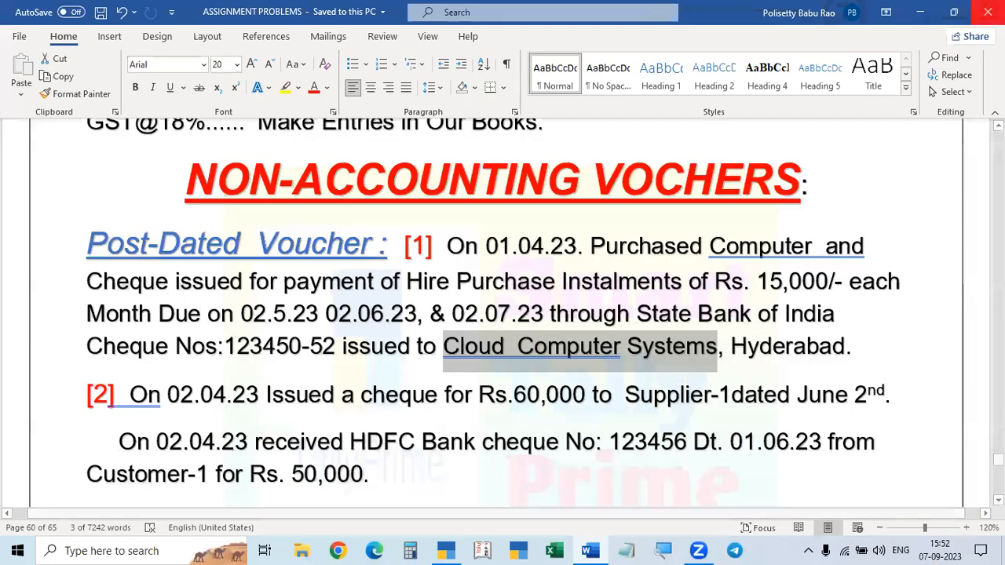
key(alt+Tab)
text(Co)
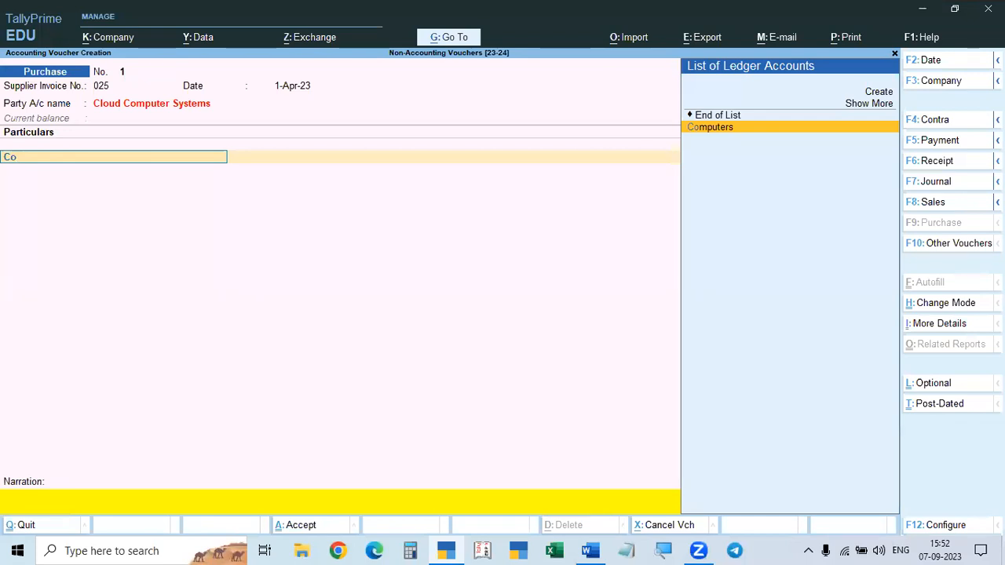
key(Return)
- Check the Computers ledger's group, leave its details unaltered, and enter Computers as the purchase voucher's particulars
key(BackSpace)
key(ctrl+Return)
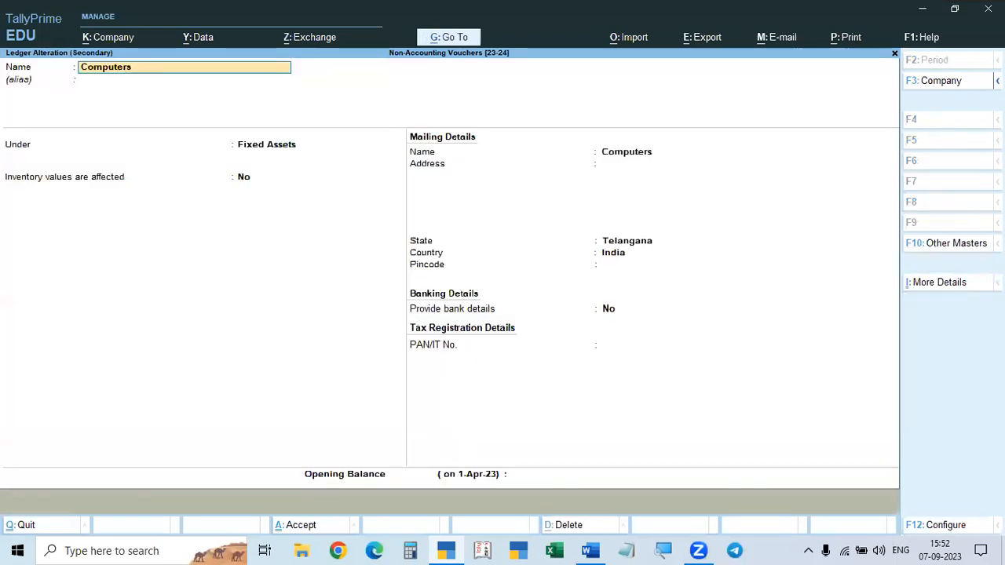
key(Escape)
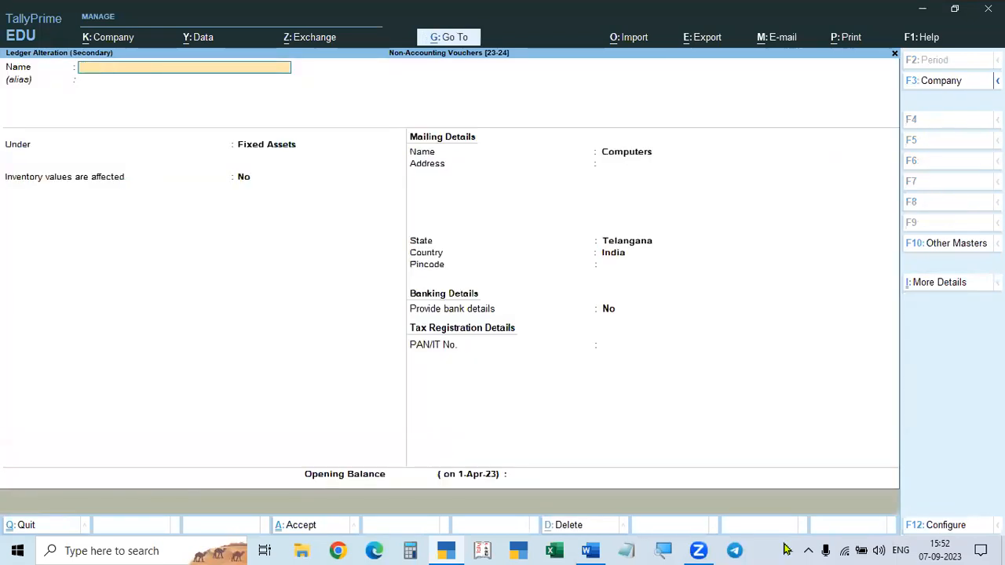
key(y)
key(Return)
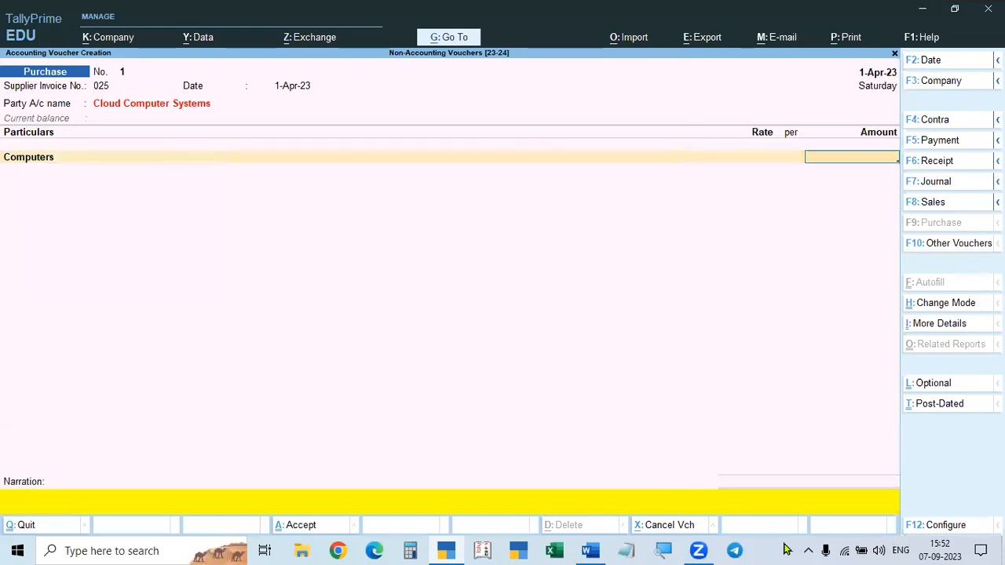
- Check the instalments of problem 1 in the Word assignment and enter 45,000 as the Computers amount in TallyPrime
key(alt+Tab)
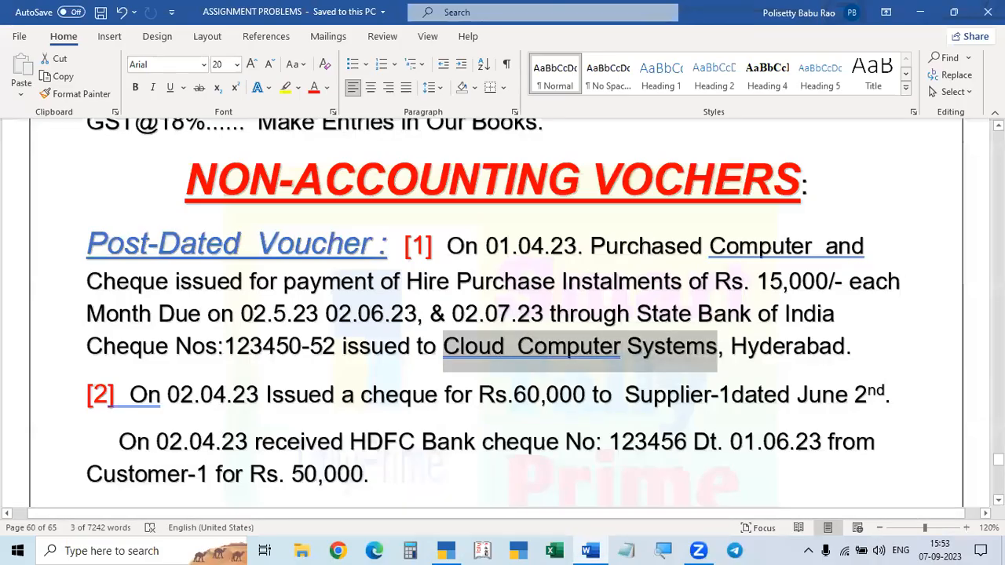
key(alt+Tab)
text(45,000)
key(Return)
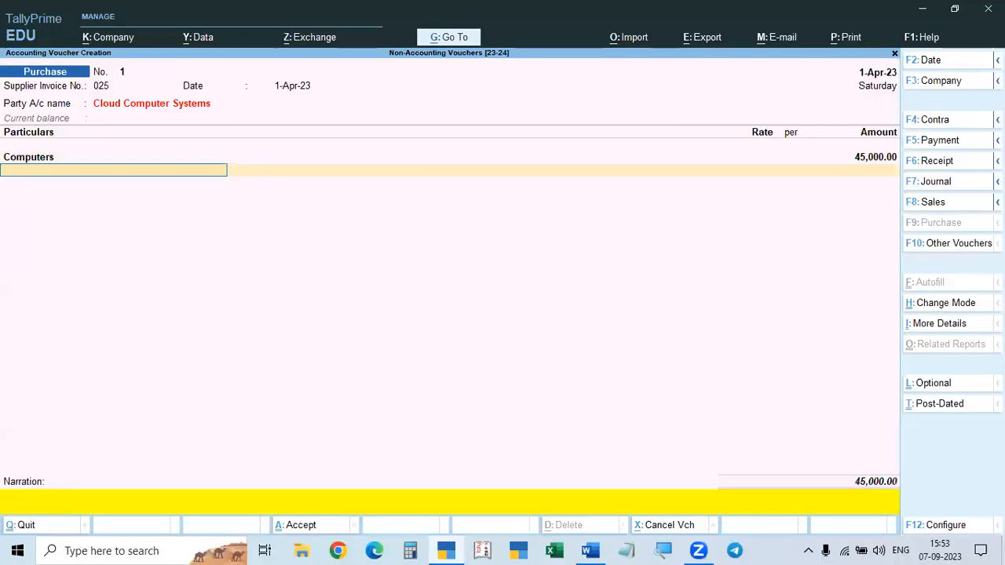
- Allocate the full purchase amount to Cloud Computer Systems as New Ref 025 and save the voucher without a narration
key(Return)
key(Return)
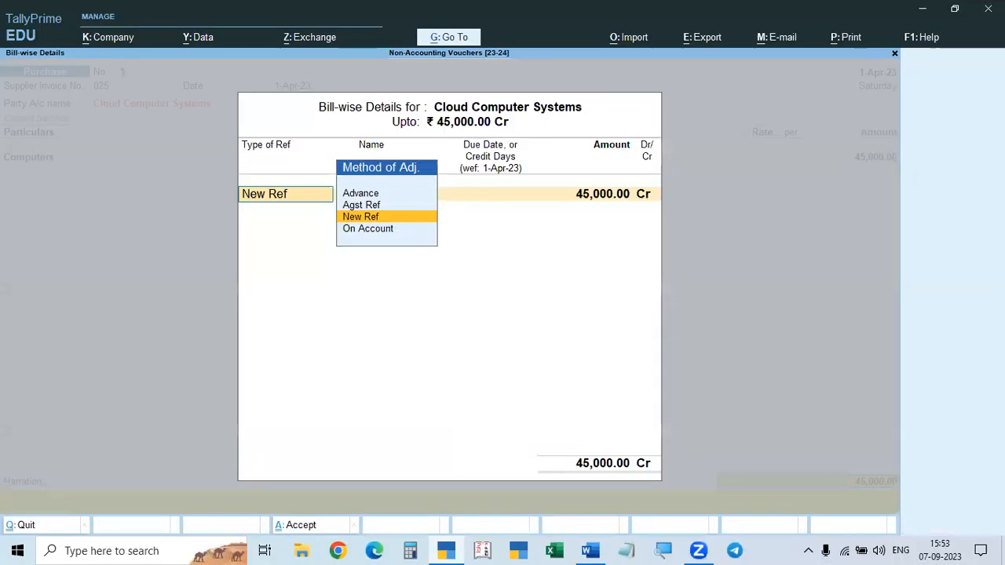
key(Return)
key(Return)
key(Return)
key(Return)
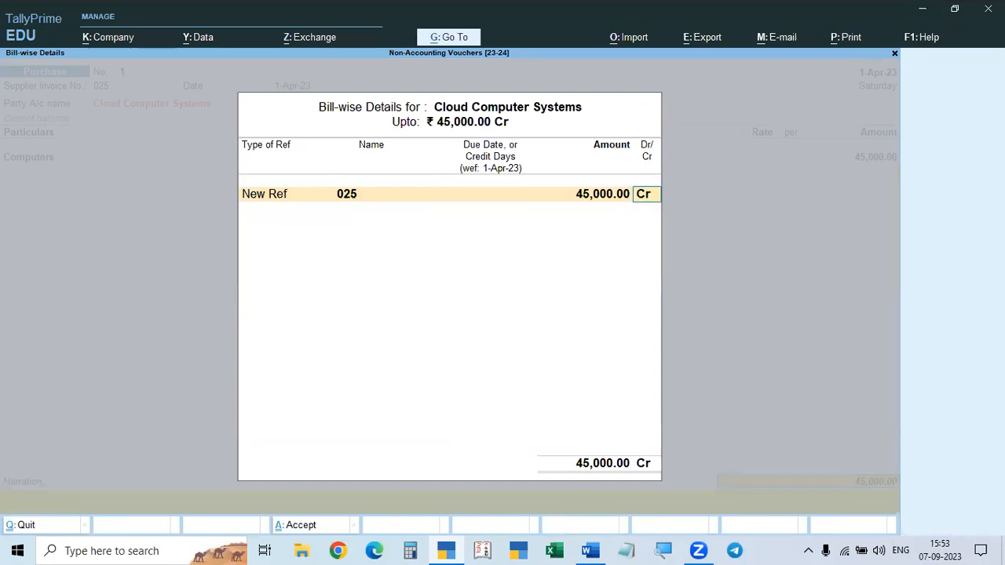
key(Return)
key(Return)
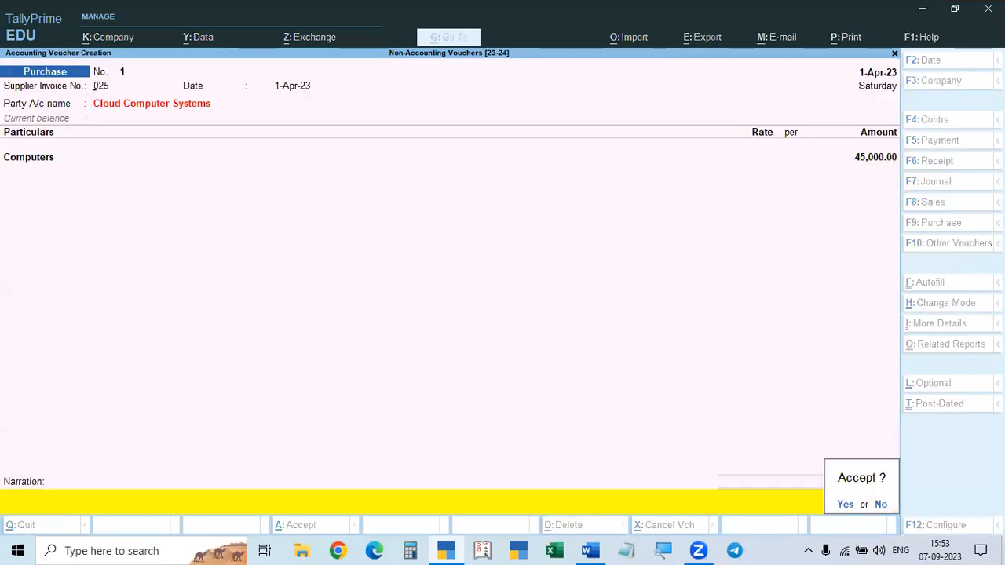
key(Return)
- Leave voucher creation and check the purchase entry in the Day Book for 1-Apr-23
key(Escape)
key(Return)
key(Down)
key(Down)
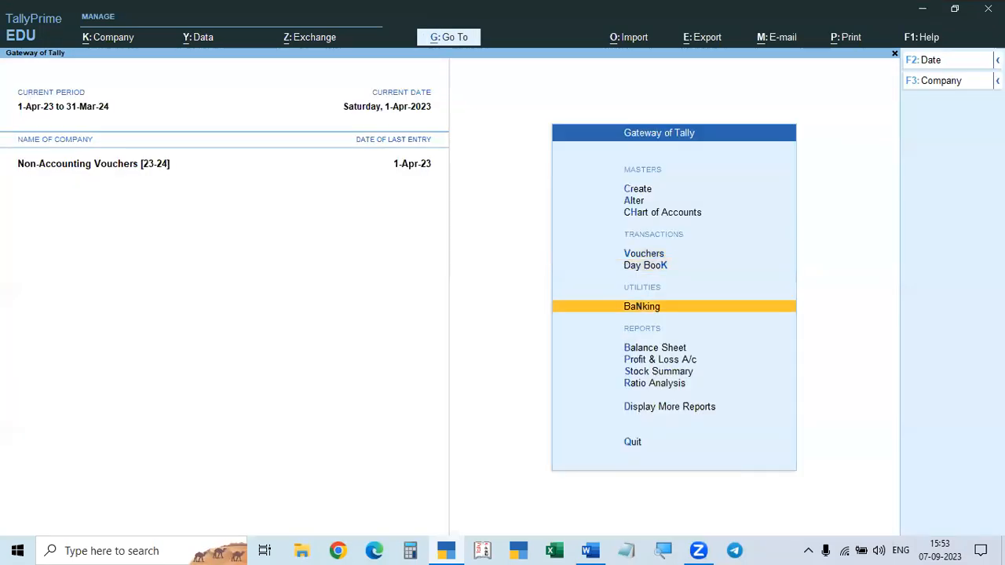
key(Down)
key(Up)
key(Up)
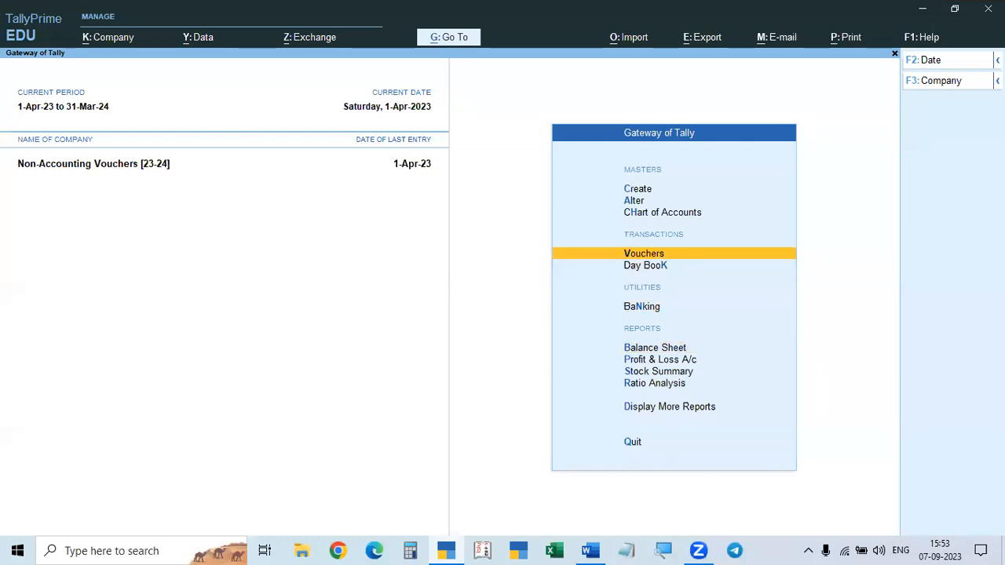
key(Down)
key(Return)
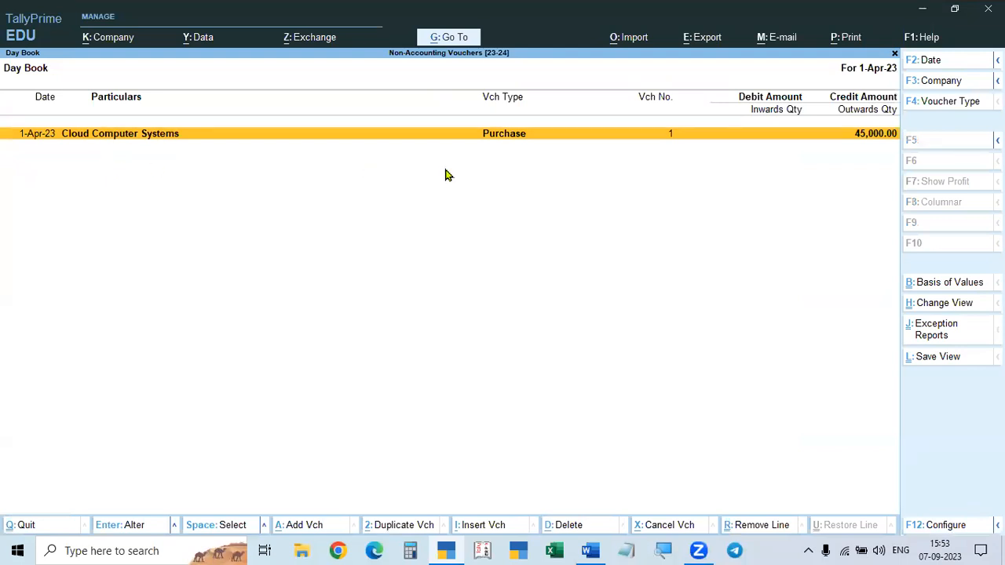
key(Escape)
- View the Balance Sheet in detailed form and check the Computers entry under Fixed Assets
key(Down)
key(Down)
key(Down)
key(Up)
key(Return)
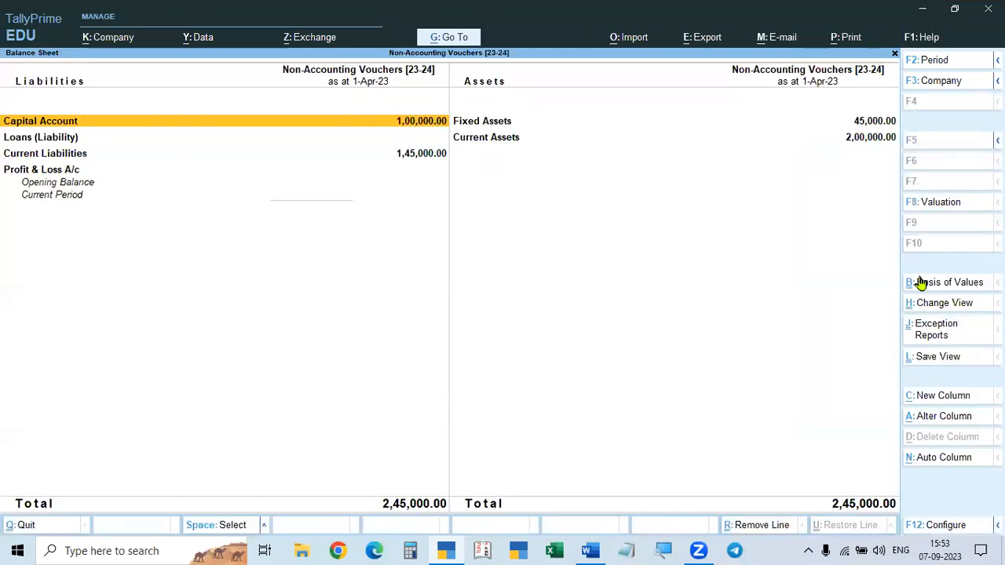
key(alt+F5)
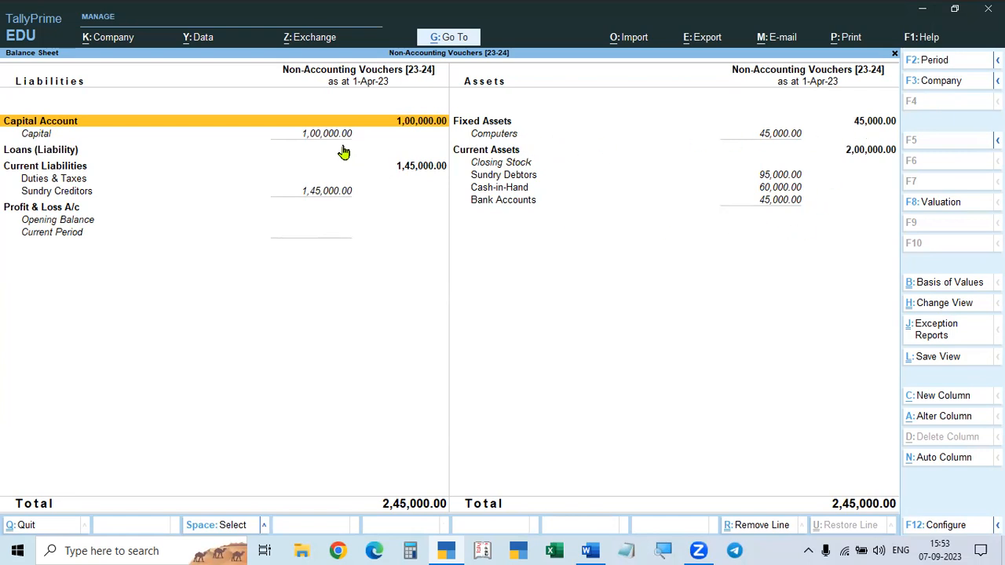
click(497, 135)
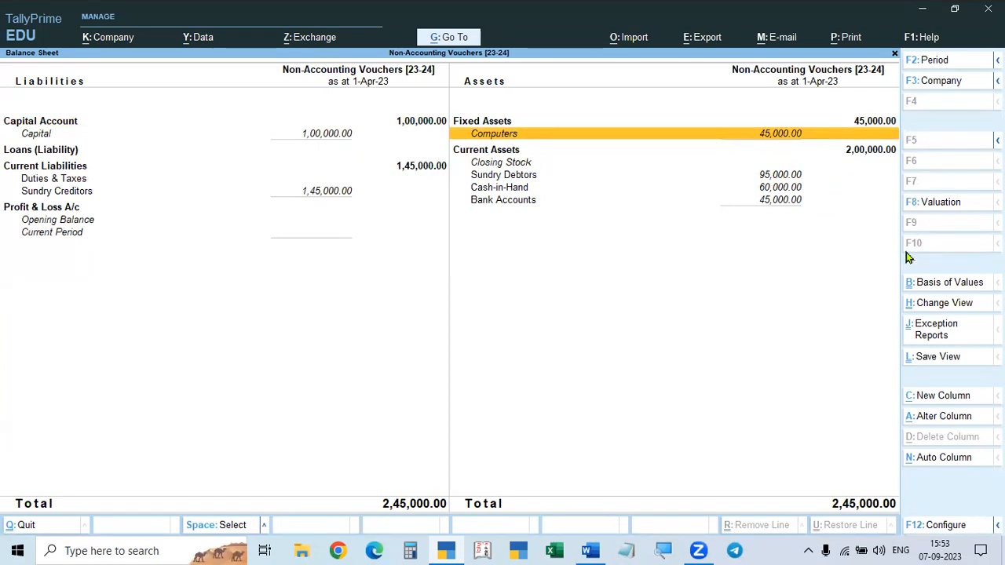
key(Escape)
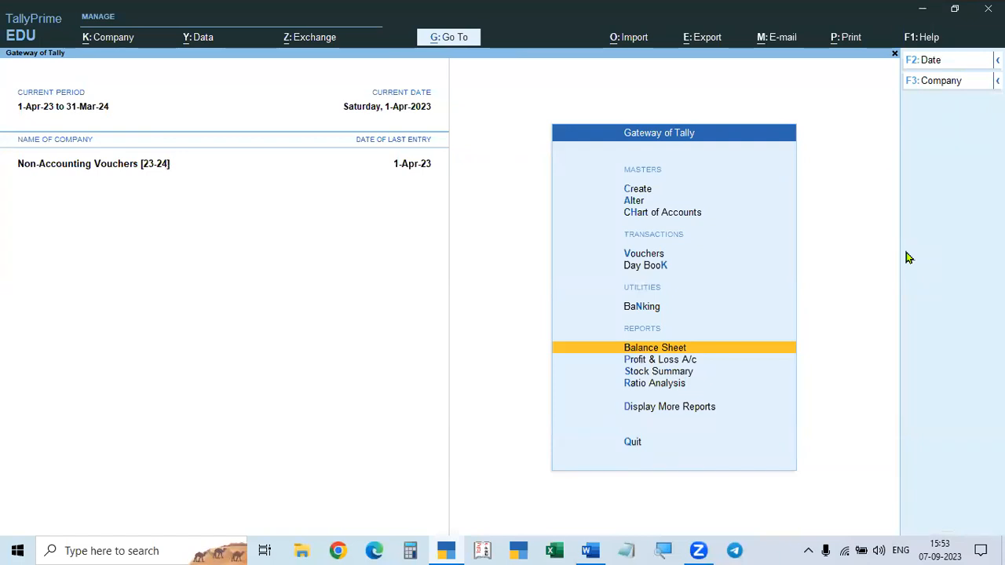
- Drill down from the detailed Balance Sheet into Sundry Creditors to check Cloud Computer Systems, and return to the Gateway of Tally
key(Return)
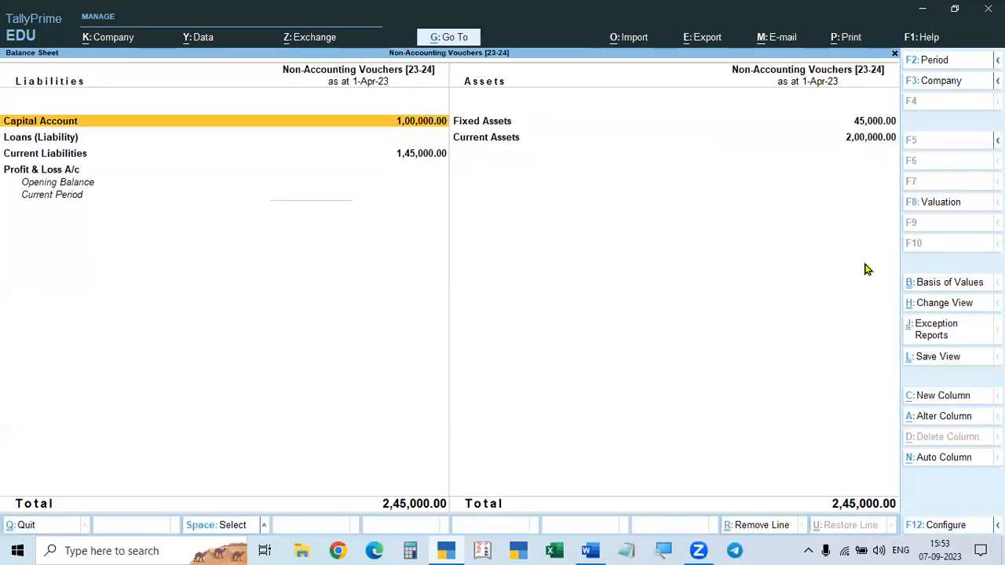
click(45, 157)
key(alt+F5)
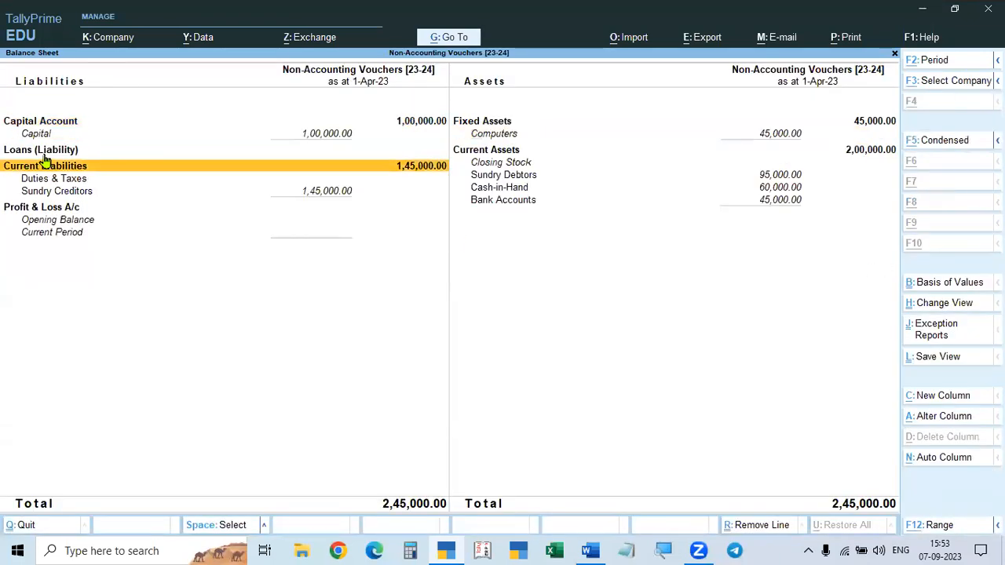
click(44, 197)
click(43, 197)
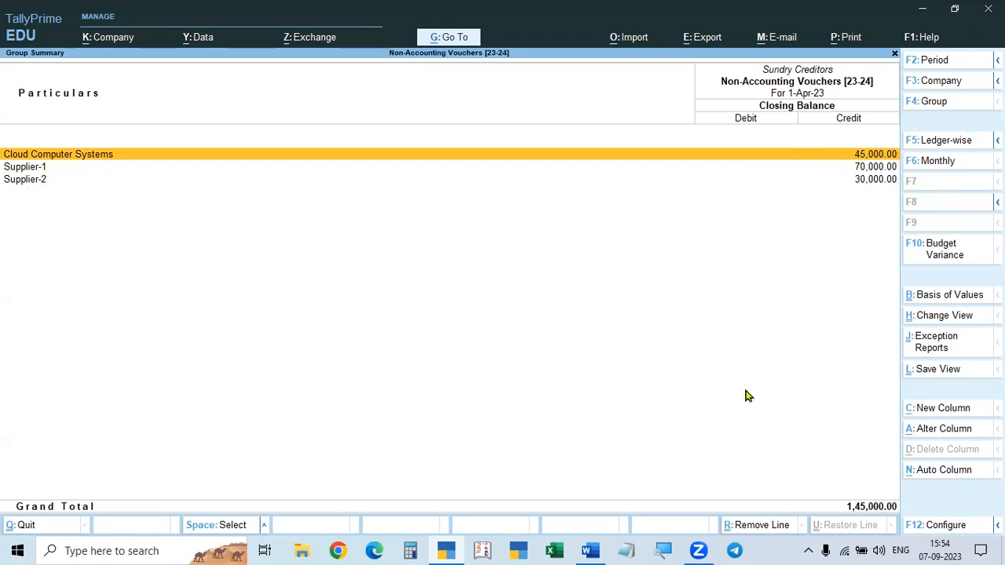
key(Escape)
key(Escape)
key(Escape)
key(Escape)
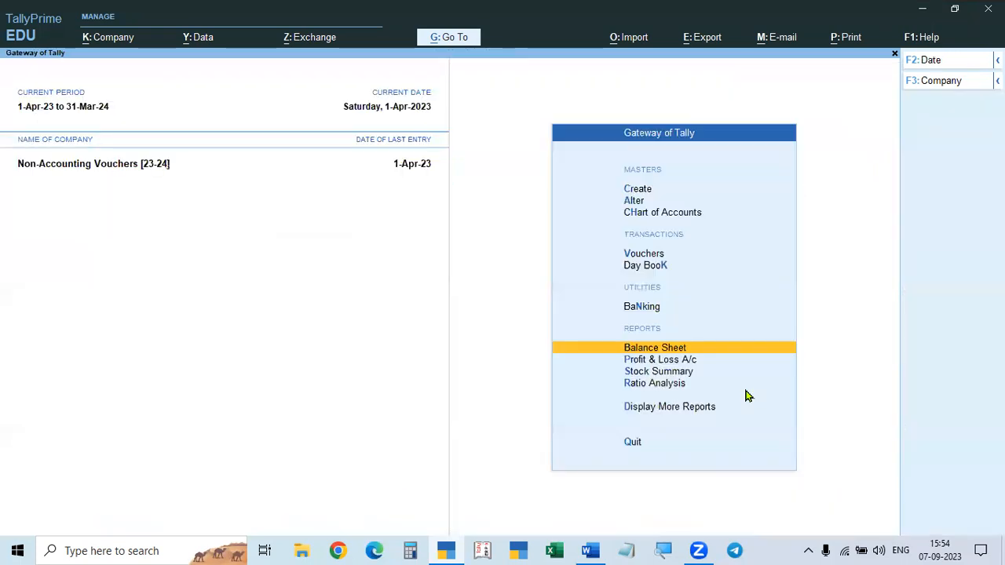
- Switch to the Word assignment and insert "is" after "Cheque" in problem 1
key(alt+Tab)
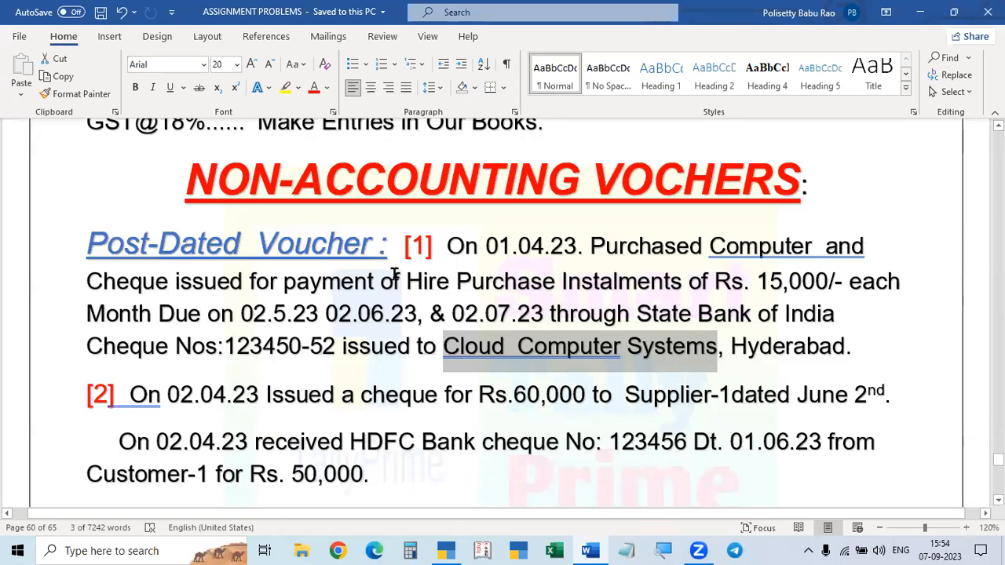
click(169, 282)
text(is)
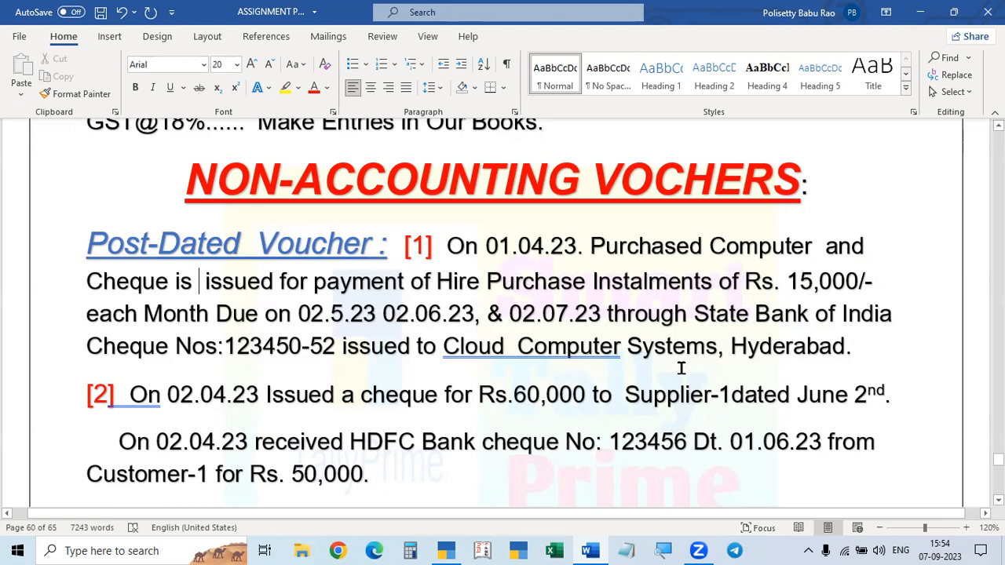
- Switch to TallyPrime and start a payment voucher
key(alt+Tab)
key(Down)
key(Down)
key(Down)
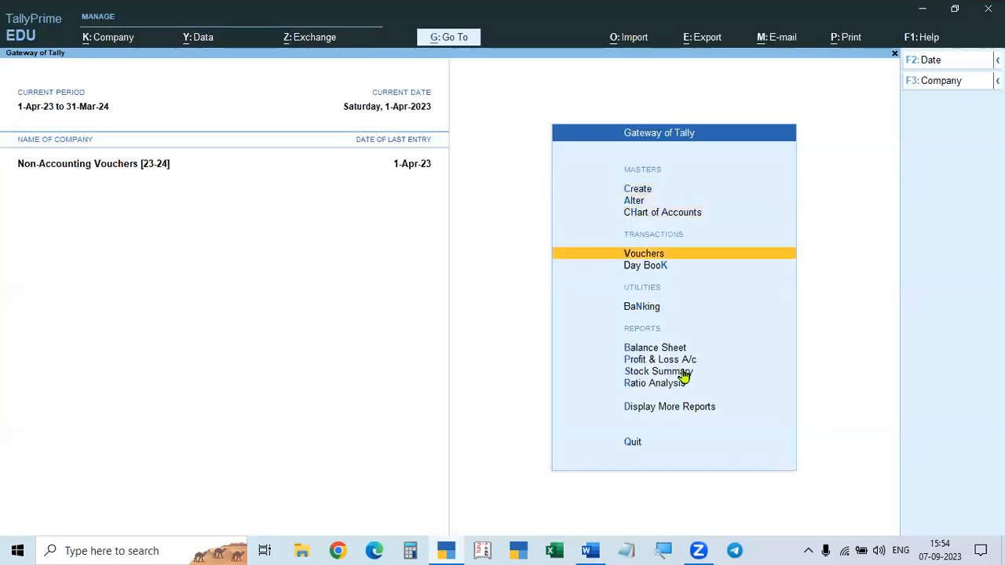
key(Down)
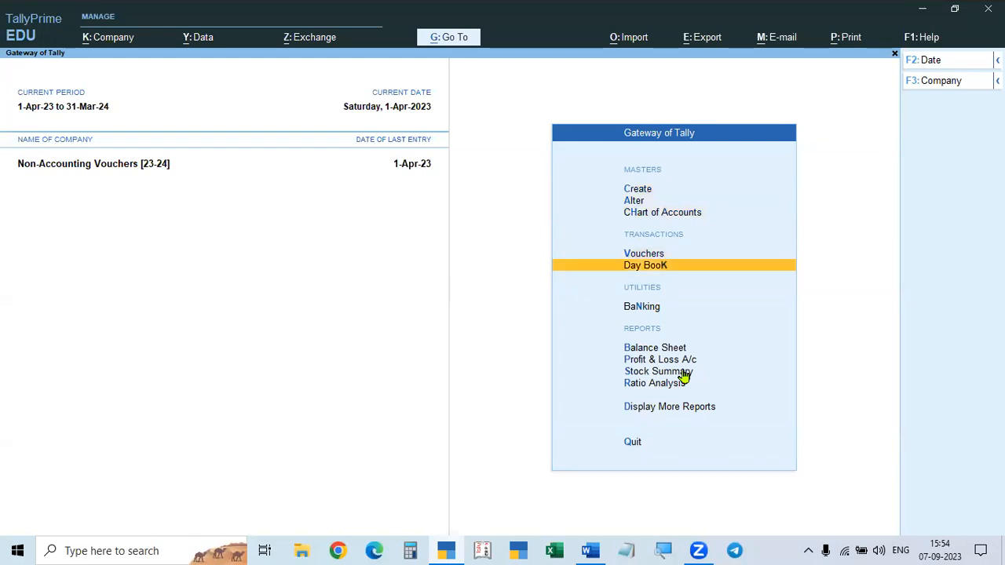
key(Return)
key(Escape)
key(Up)
key(Return)
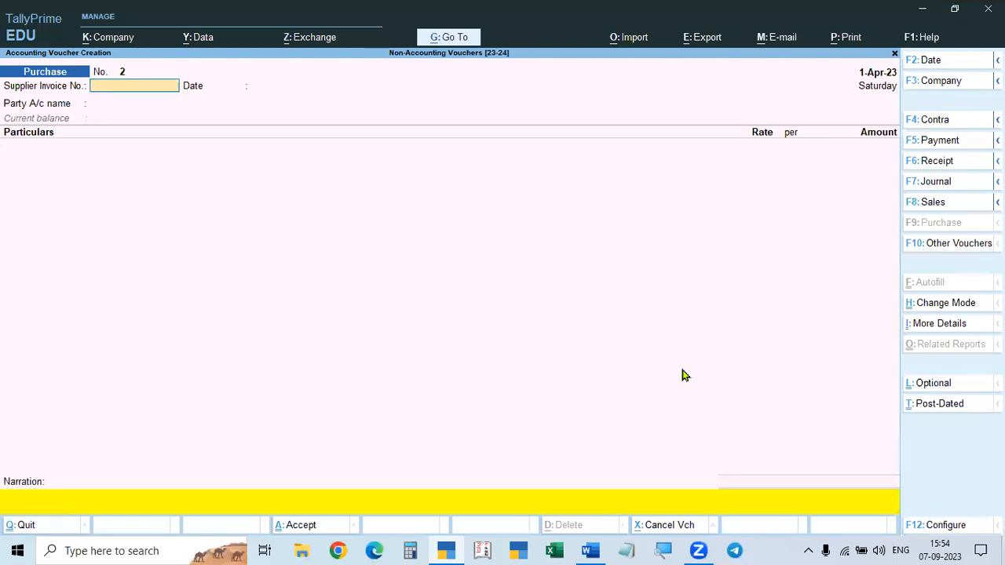
key(F5)
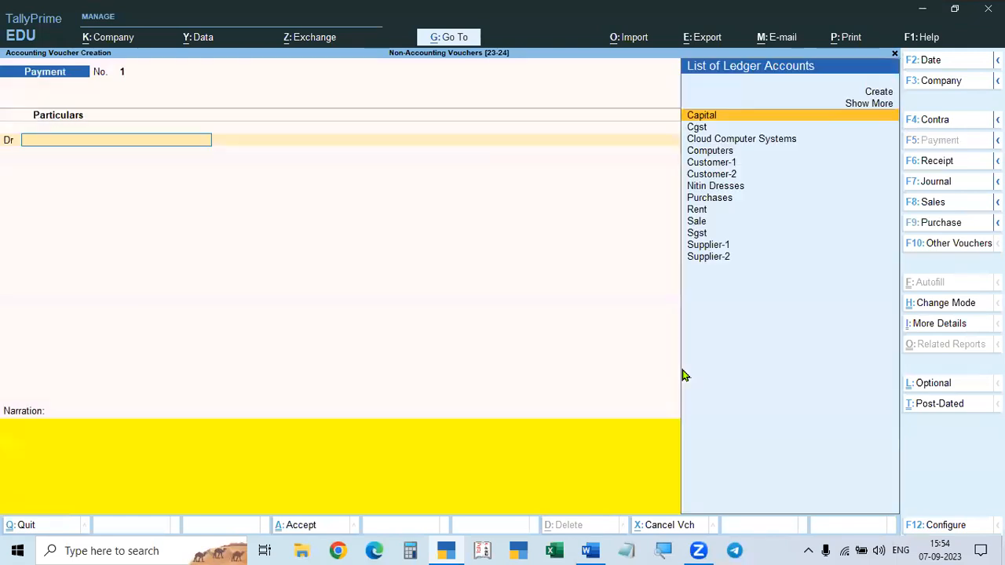
- Compare the purchase date, instalments and cheque numbers in problem 1 of the Word assignment with the blank payment voucher in TallyPrime
key(alt+Tab)
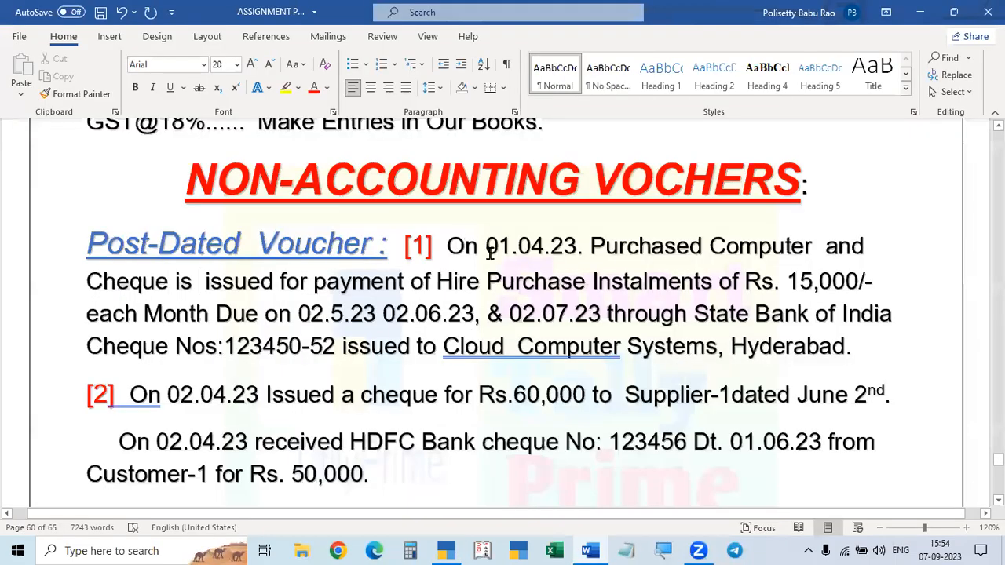
drag(496, 242, 589, 246)
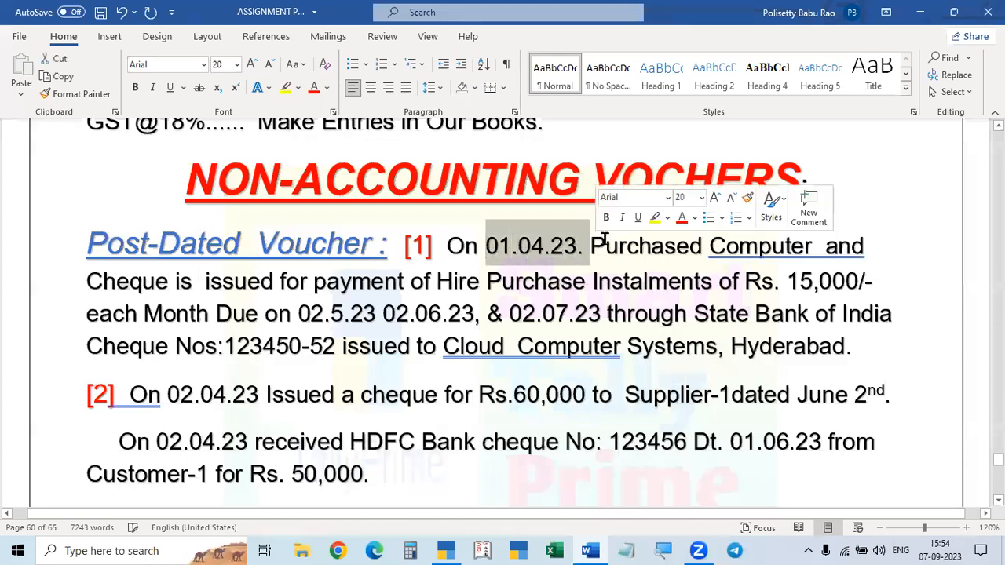
click(878, 242)
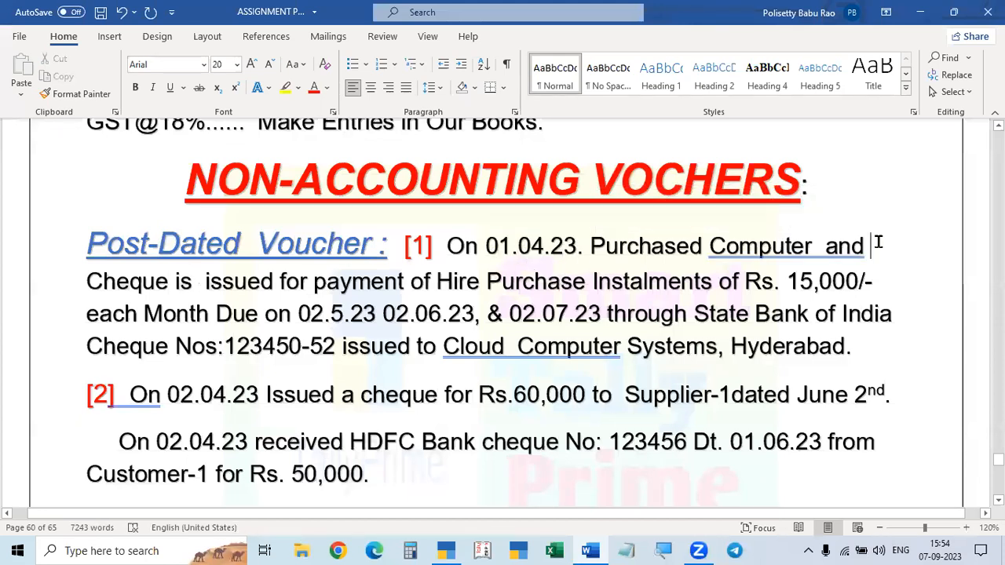
key(alt+Tab)
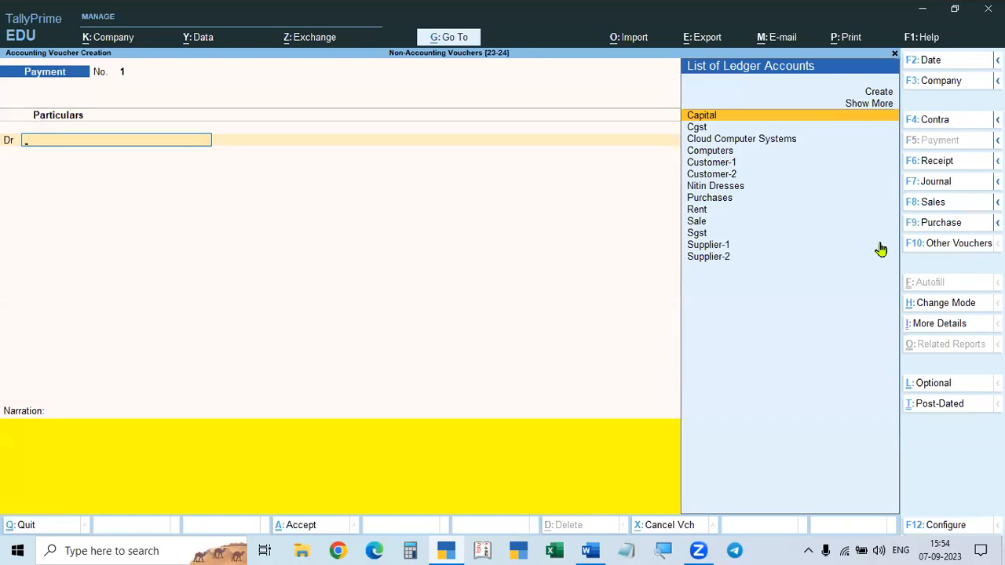
key(alt+Tab)
key(alt+Tab)
key(alt+Tab)
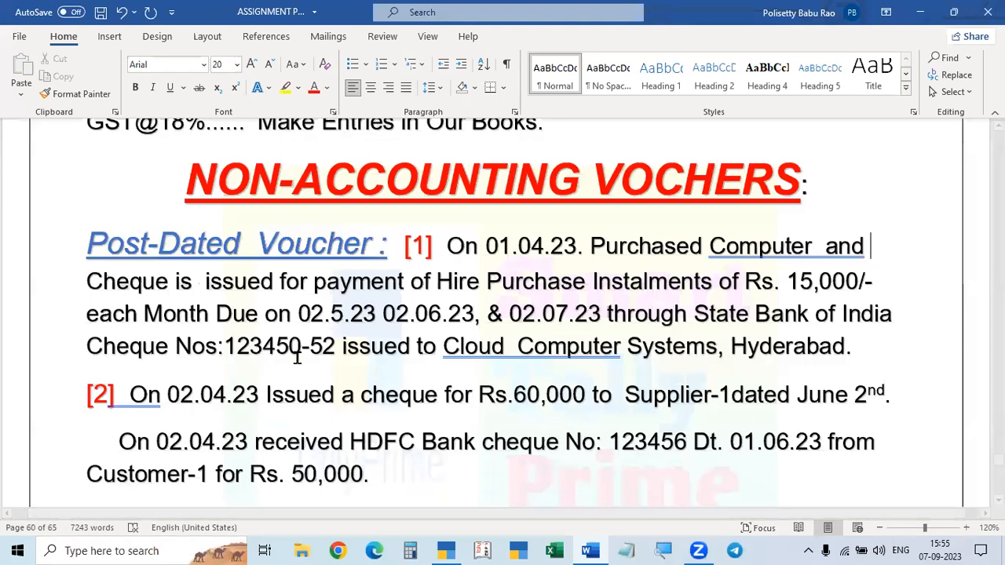
key(alt+Tab)
key(alt+Tab)
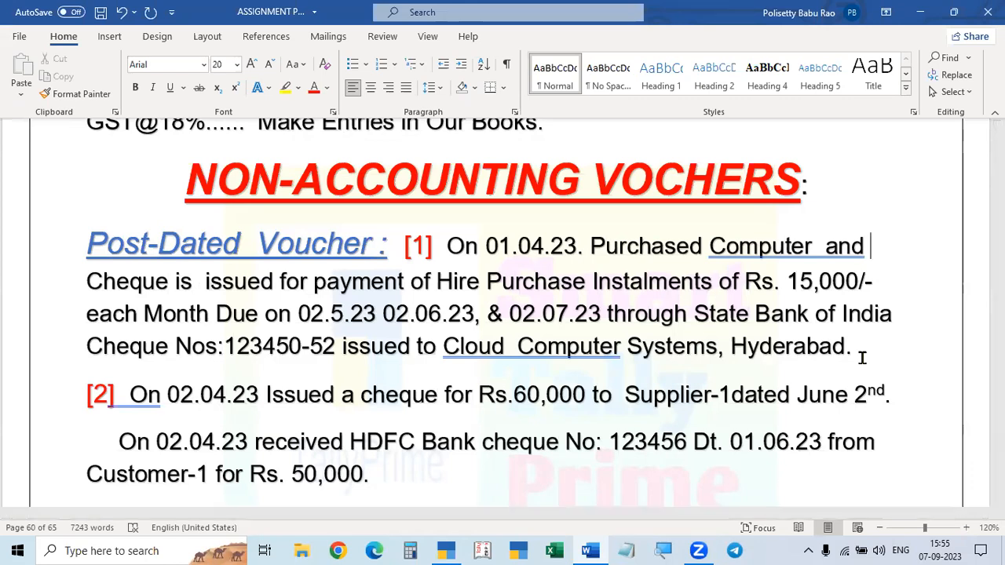
key(alt+Tab)
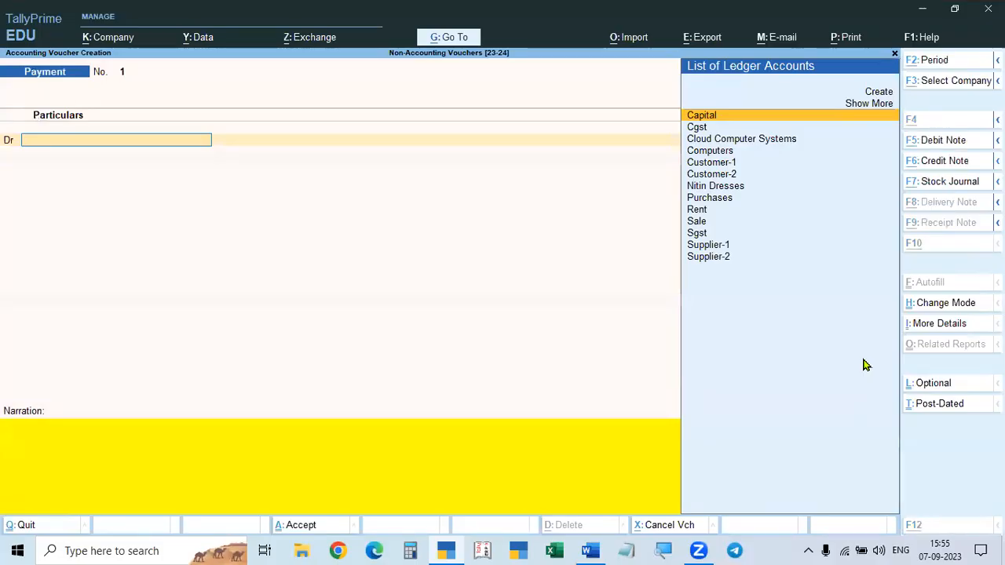
- Check the first instalment's due date in the Word assignment and set the TallyPrime payment voucher date to 2-May-23
key(alt+Tab)
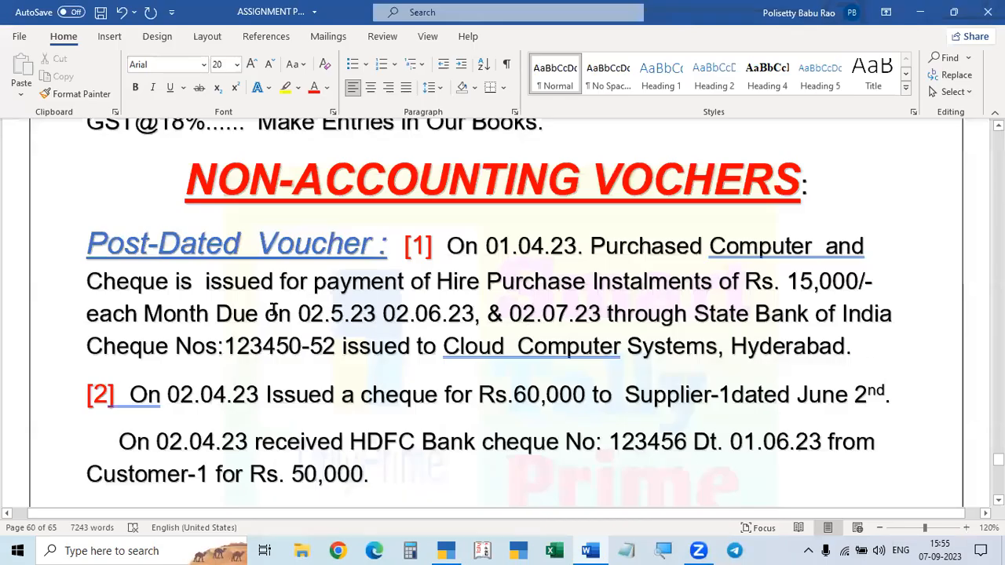
drag(295, 314, 386, 312)
key(alt+Tab)
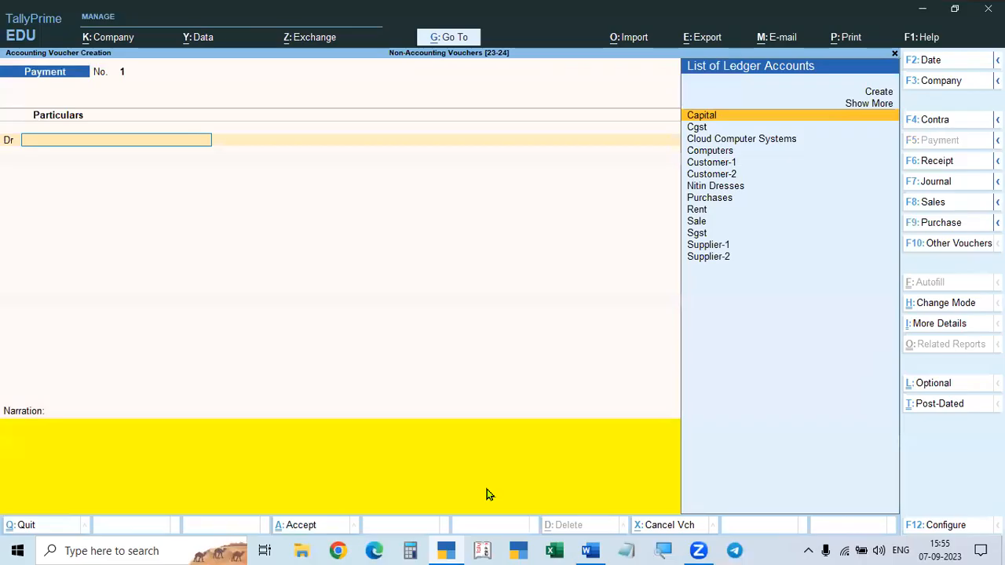
key(F2)
text(2.5)
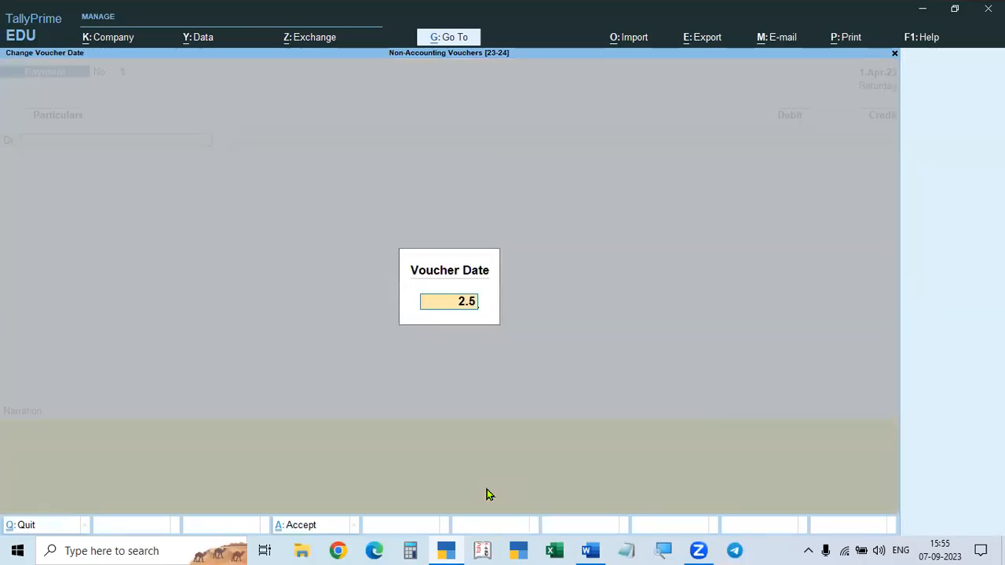
key(Return)
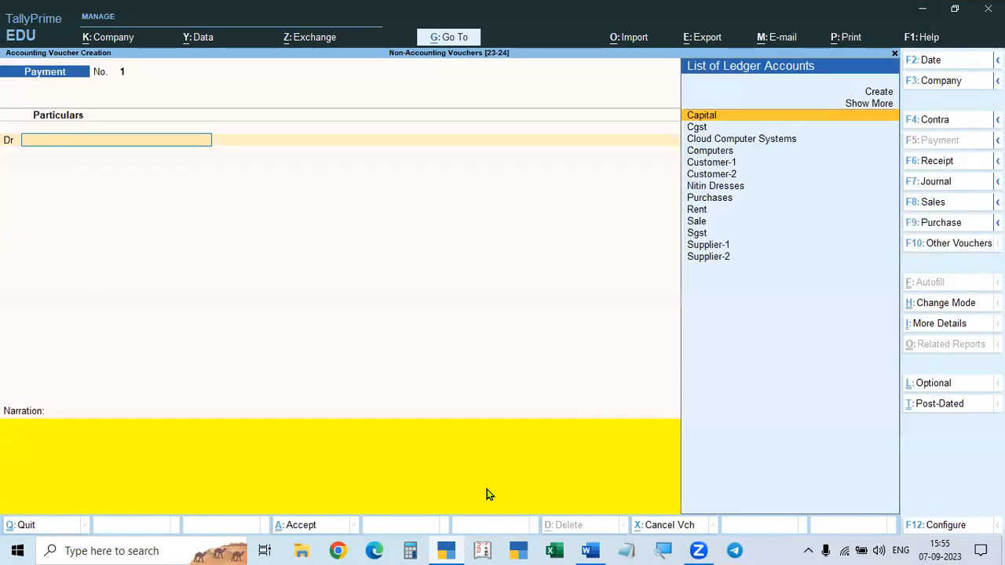
key(Down)
key(Down)
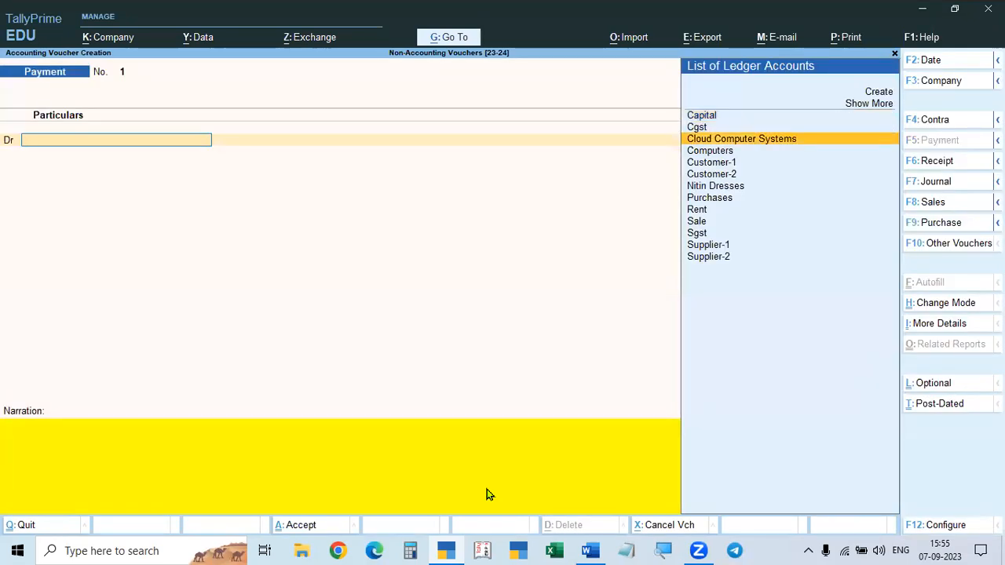
key(Return)
key(alt+Tab)
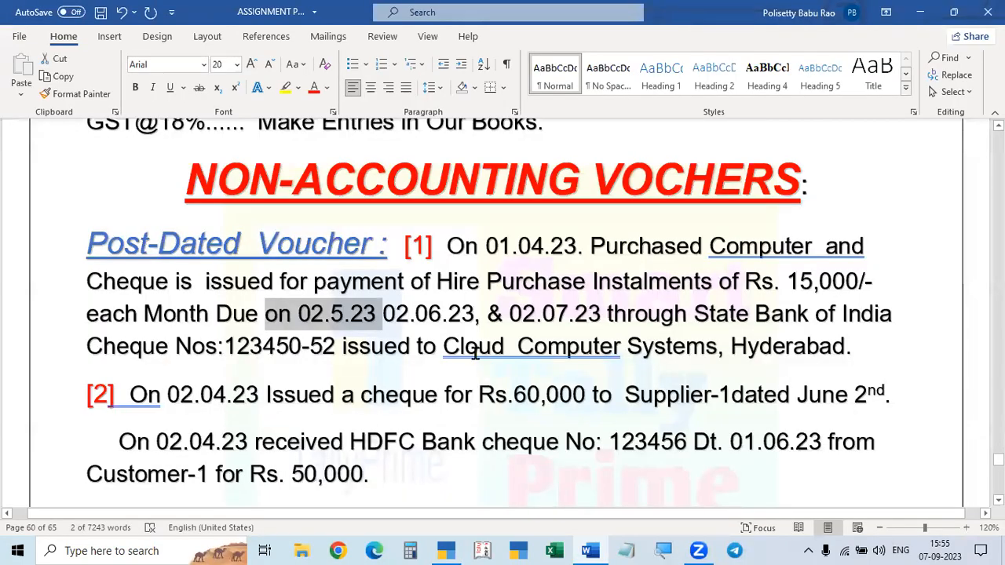
key(alt+Tab)
key(Escape)
key(Escape)
key(n)
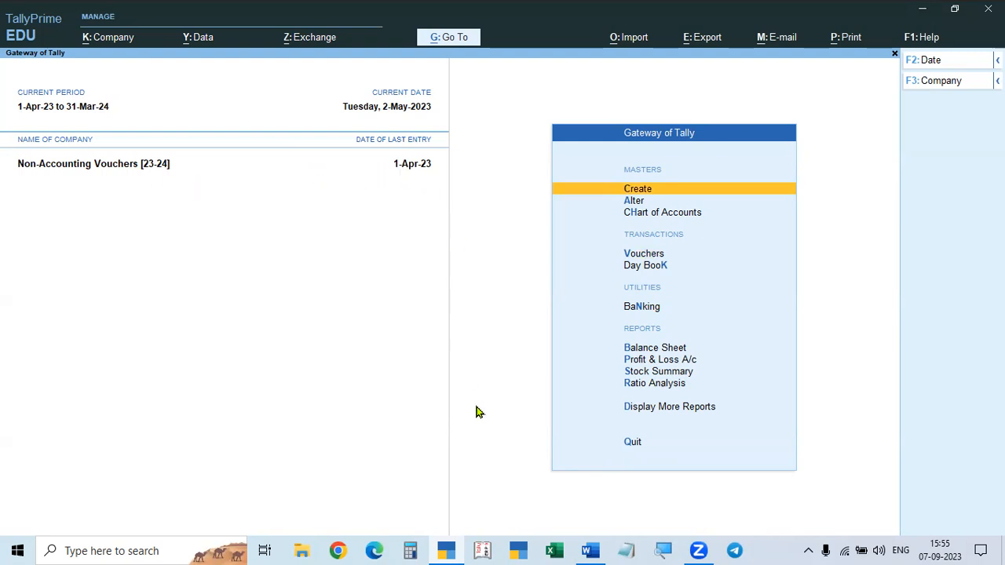
- Reopen a payment voucher from the Gateway of Tally and set its date to 2-May-23
key(Down)
key(Down)
key(Down)
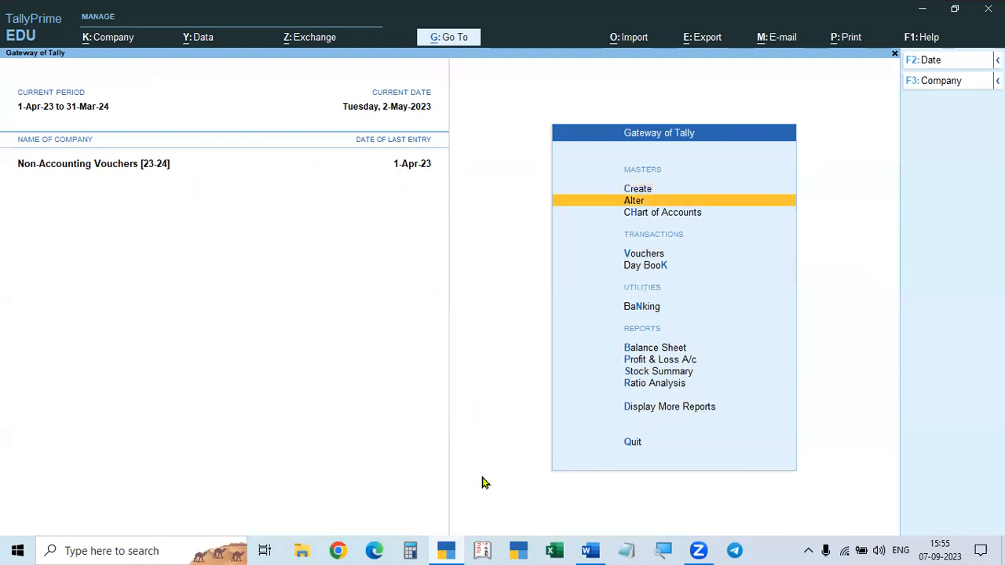
key(Return)
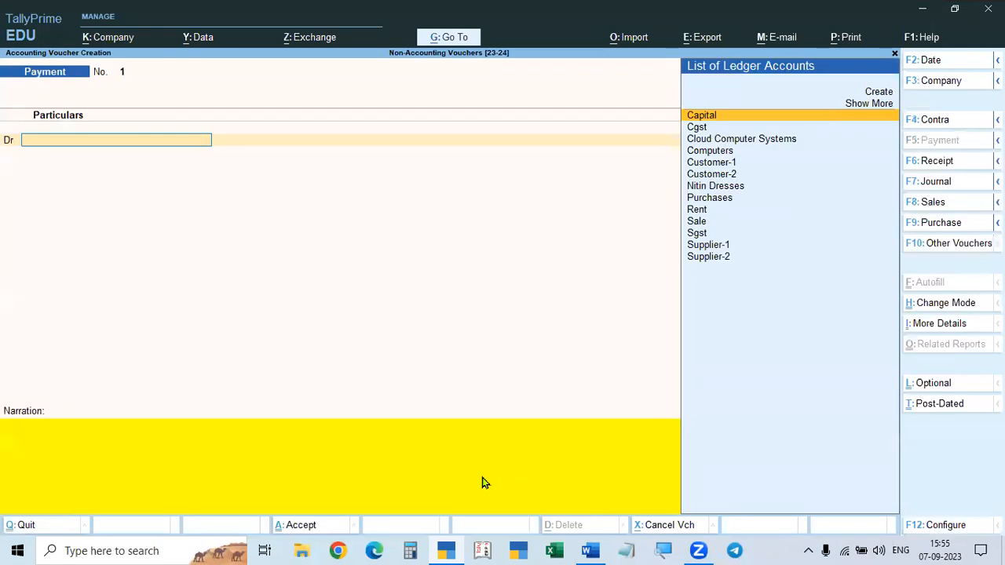
text(2.)
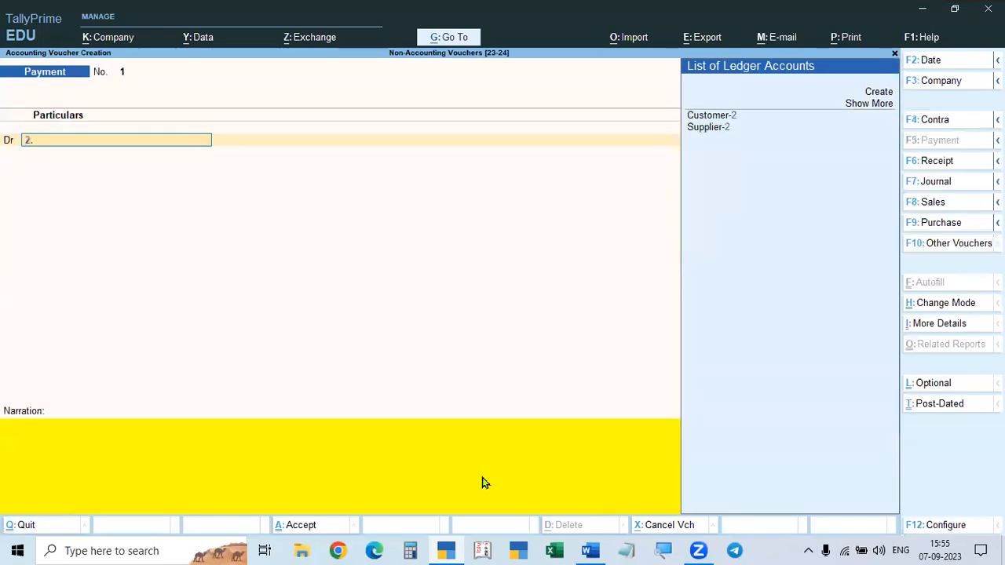
text(.)
key(BackSpace)
key(BackSpace)
key(BackSpace)
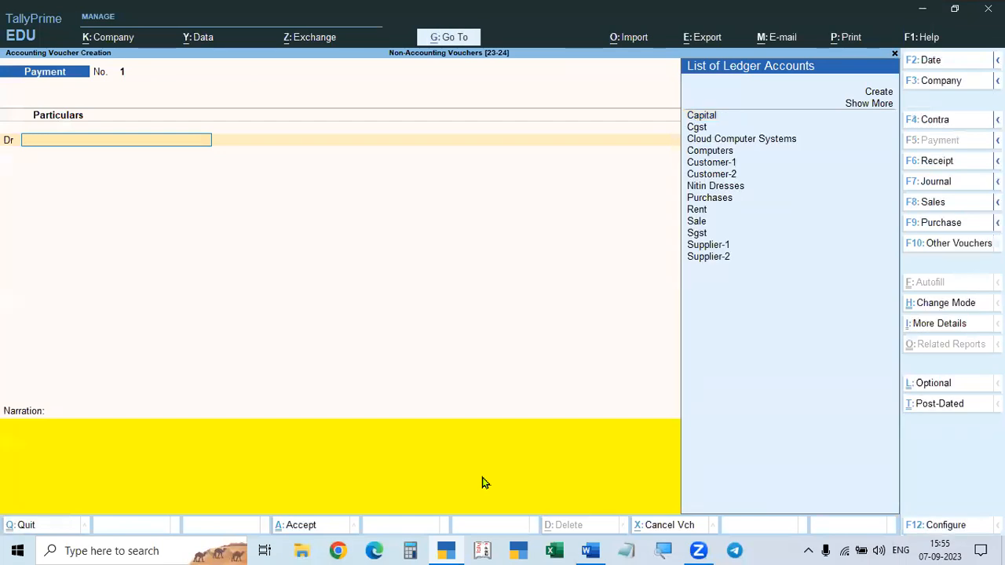
key(F2)
text(2.5)
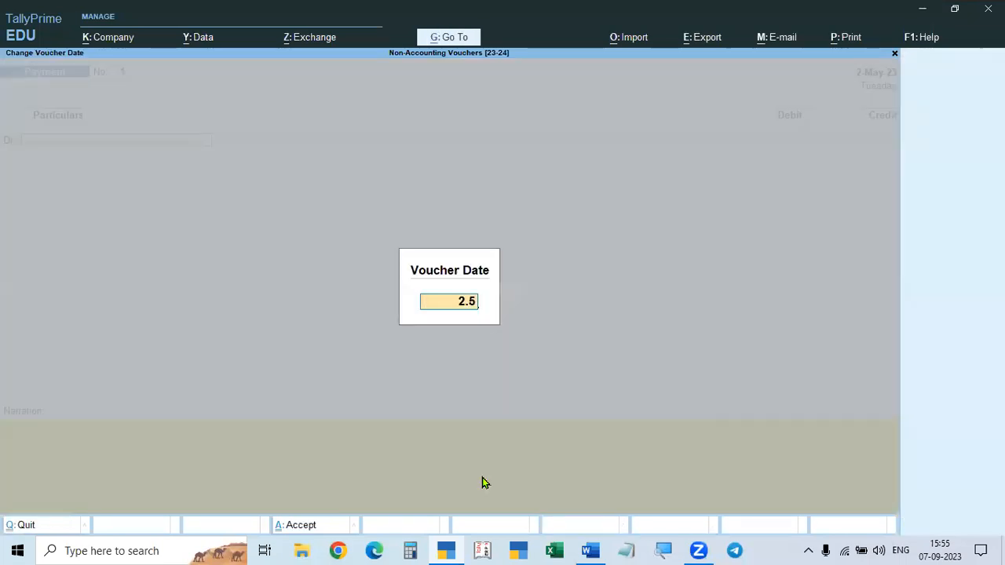
key(Return)
- Debit Cloud Computer Systems 15,000 against pending bill 025, with State Bank of India as the credit ledger
key(Down)
key(Down)
key(Return)
text(15000)
key(Return)
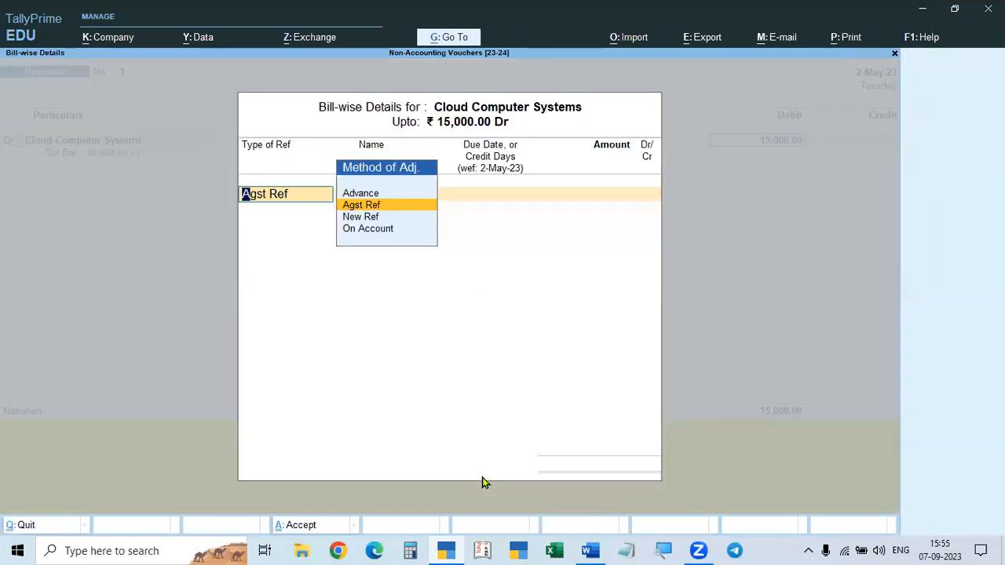
key(Return)
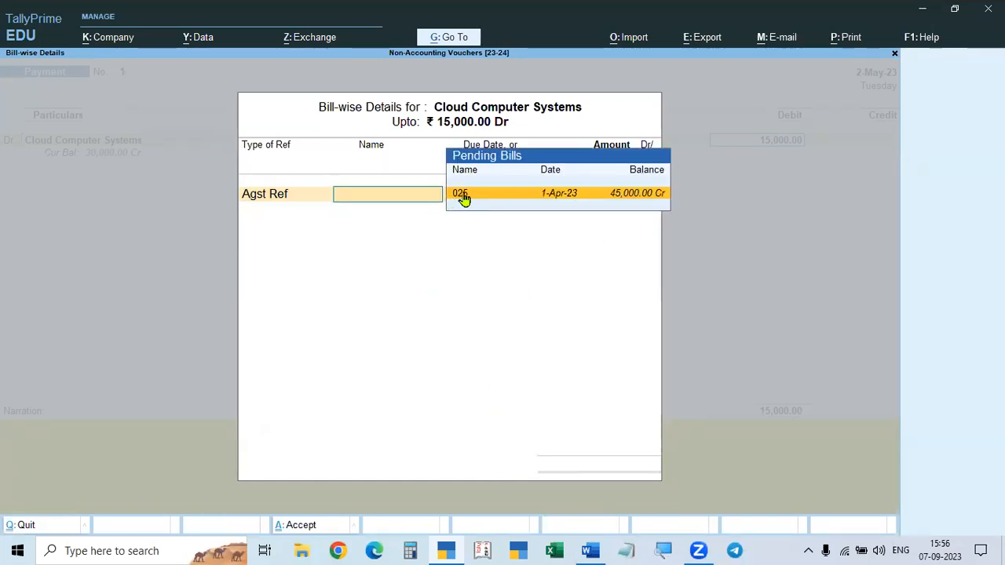
key(Return)
key(Return)
key(Return)
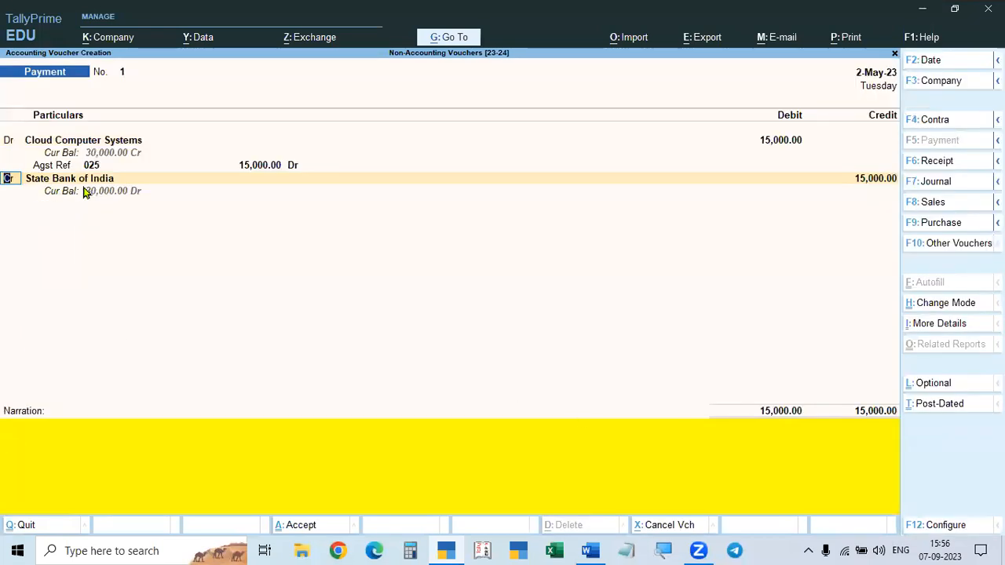
- Compare the instalment amount, due date and bank in problem 1 of the Word assignment with the TallyPrime payment entry
key(alt+Tab)
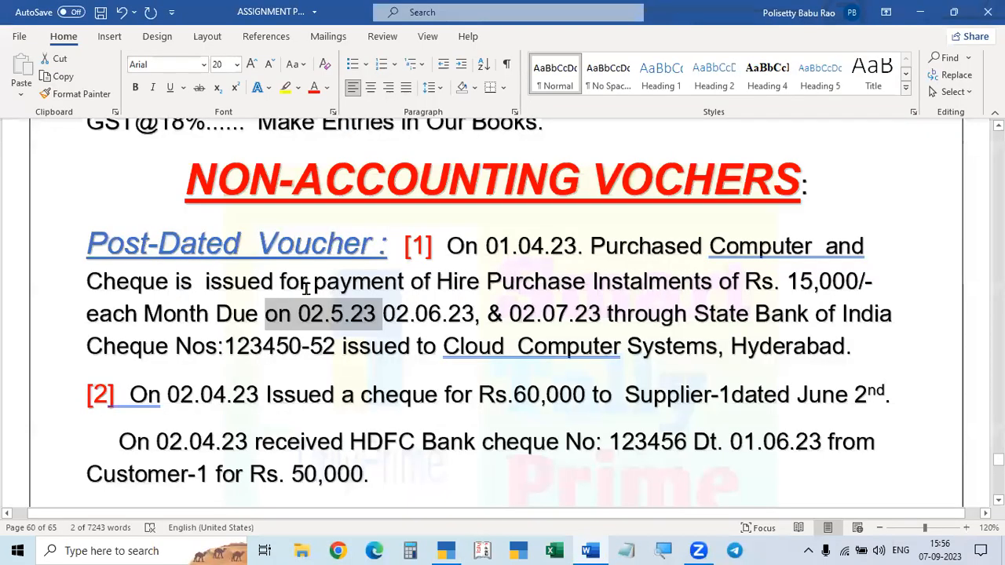
key(alt+Tab)
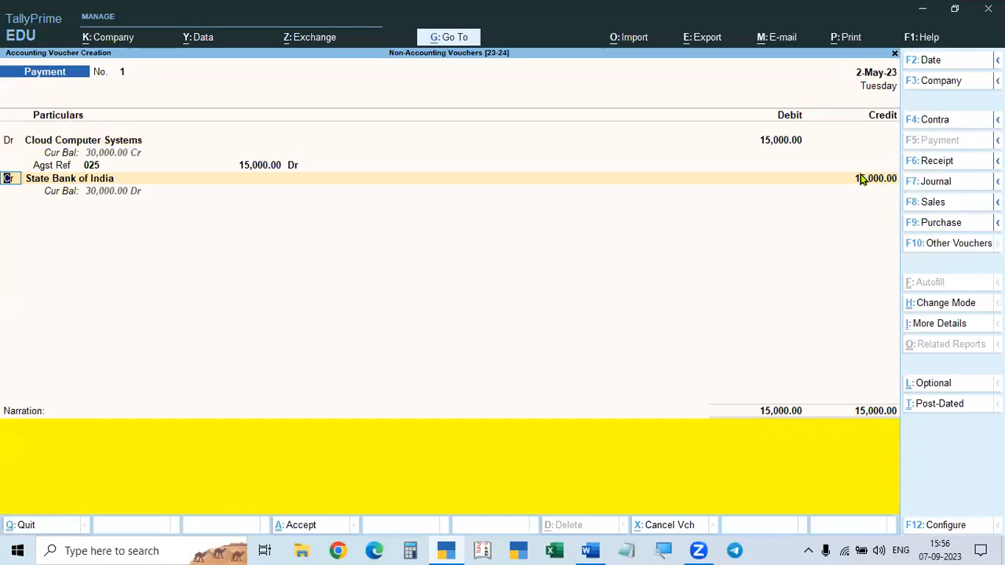
key(alt+Tab)
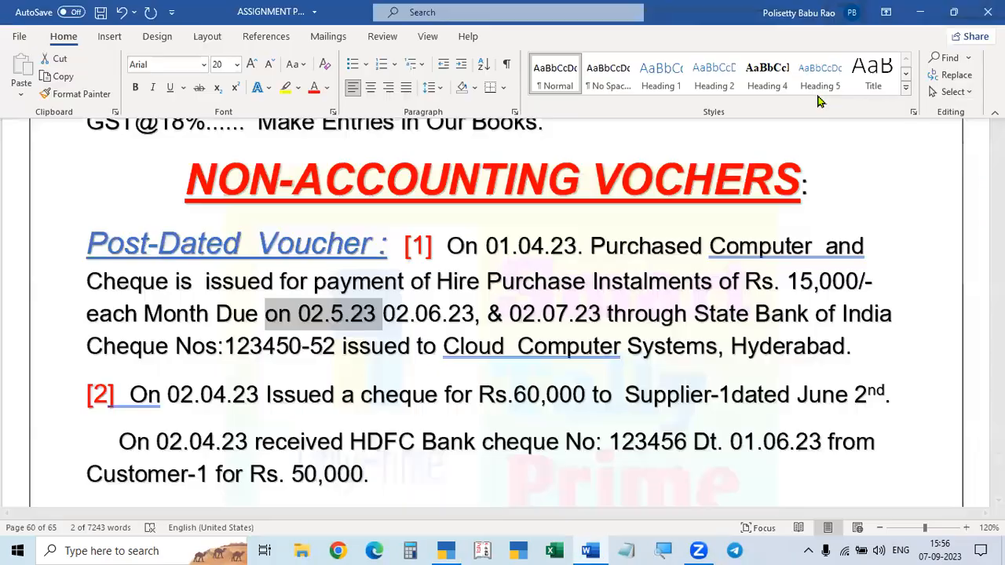
key(alt+Tab)
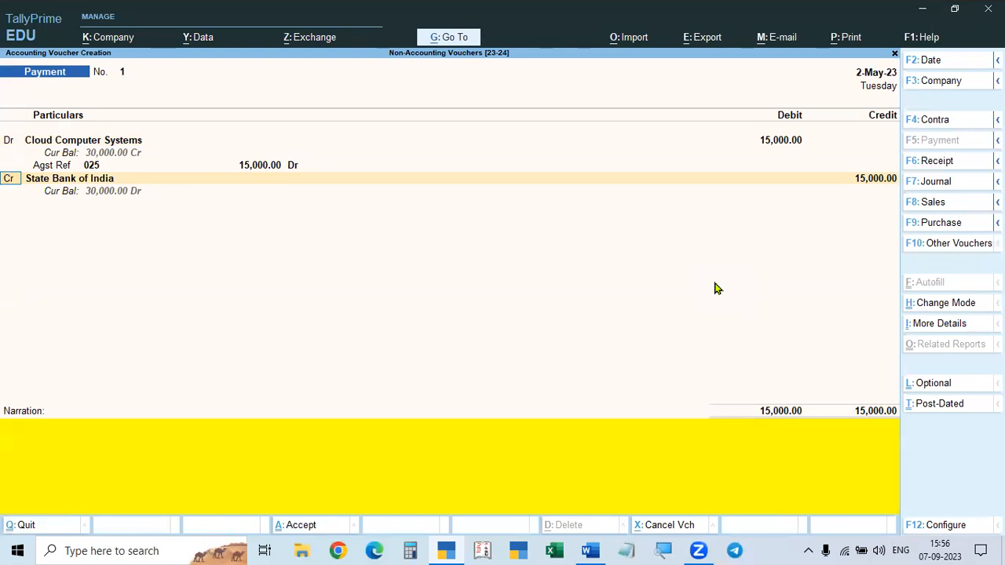
key(alt+Tab)
key(alt+Tab)
key(alt+Tab)
key(alt+Tab)
key(alt+Tab)
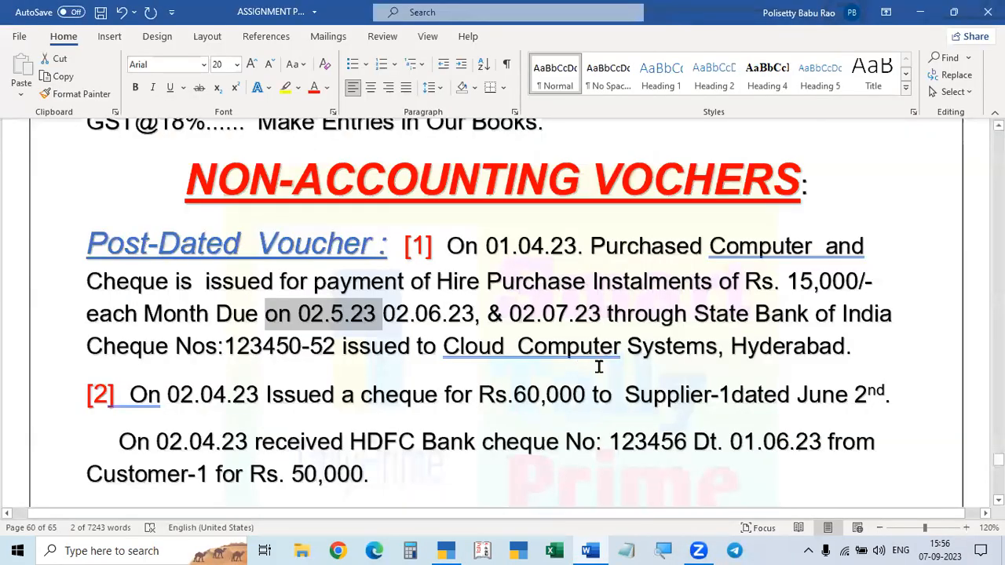
key(alt+Tab)
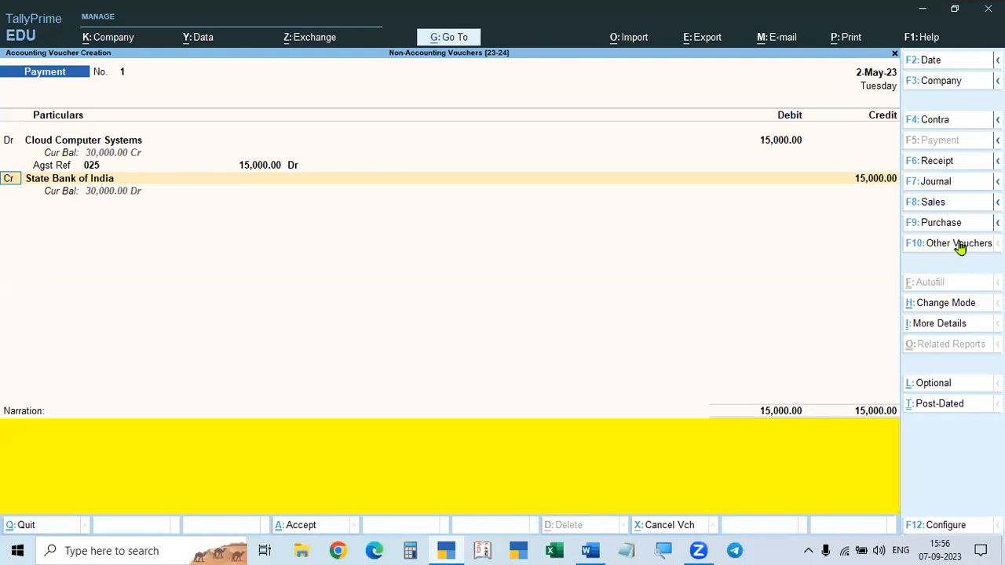
- Mark the payment voucher as post-dated and proceed to the cheque details in State Bank of India's bank allocation
click(934, 409)
key(Return)
key(Return)
key(Return)
key(Return)
key(Return)
- Enter cheque number 123450 dated 2-May-23 and PDC issue date 1-Apr-23, taking the details from the Word assignment
key(alt+Tab)
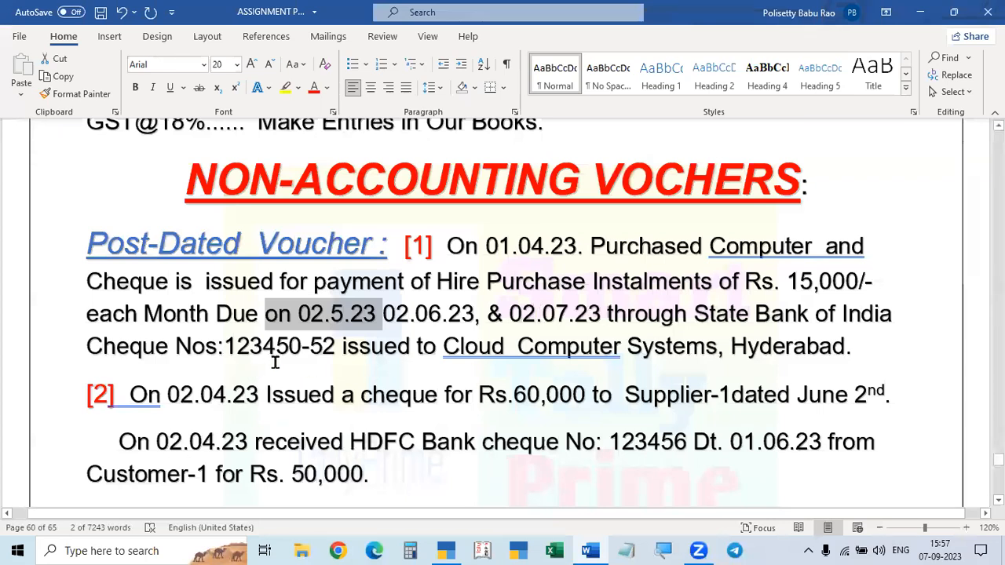
key(alt+Tab)
text(123450)
key(Return)
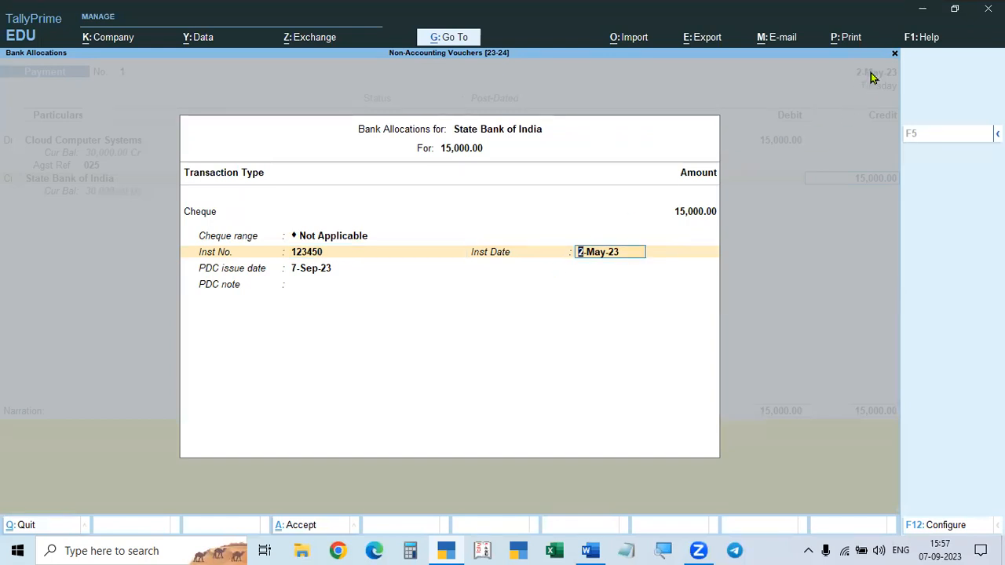
key(Return)
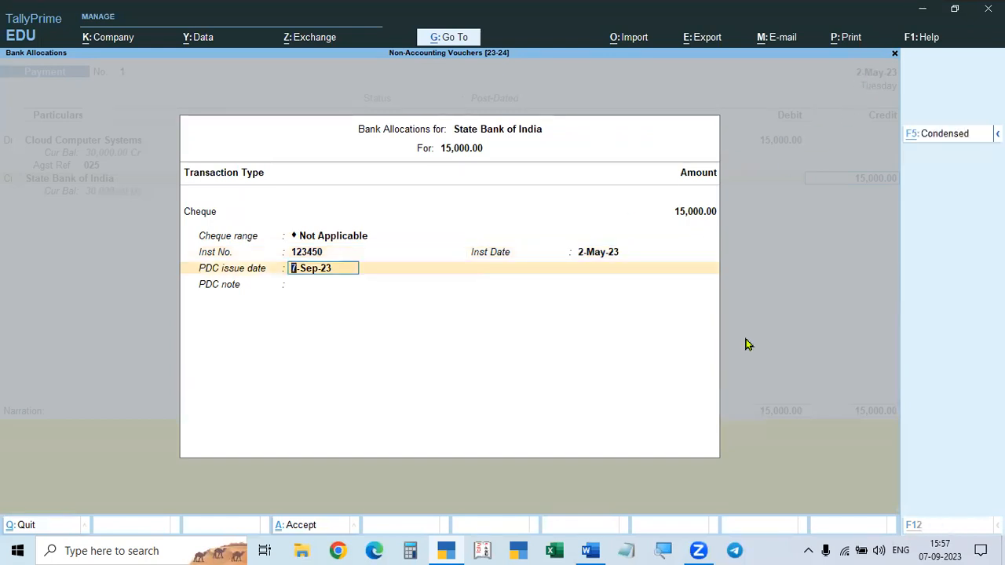
key(alt+Tab)
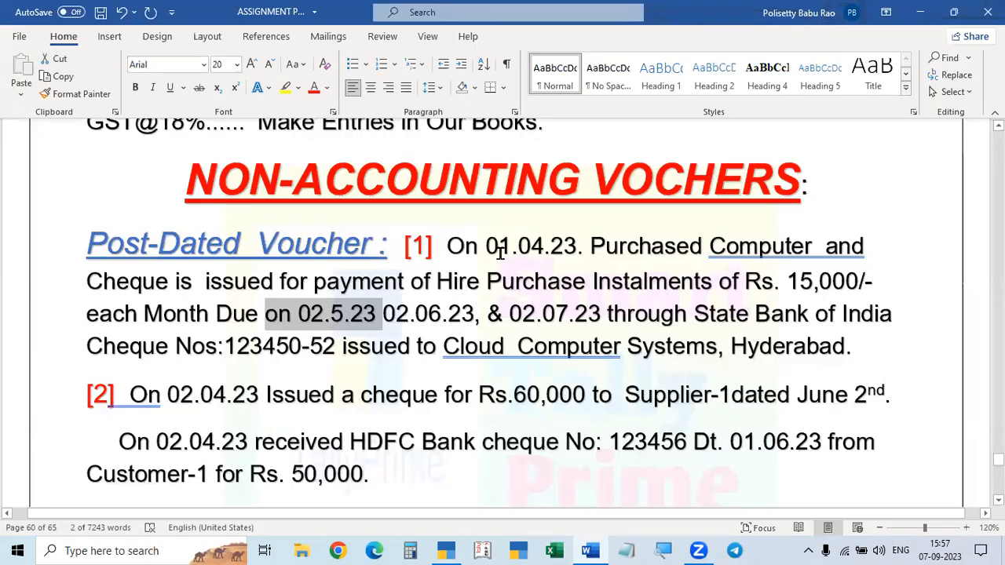
key(alt+Tab)
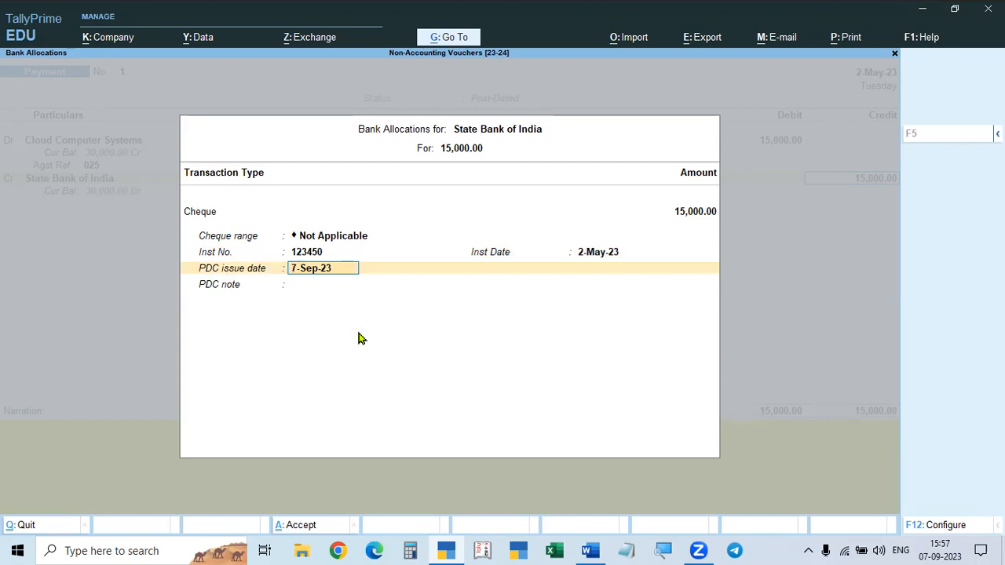
text(1.4)
key(Return)
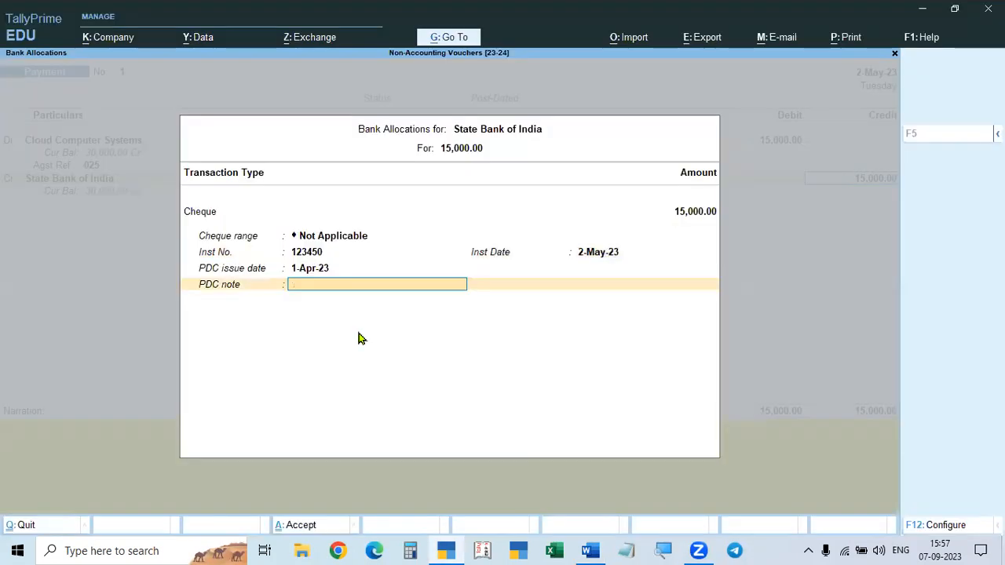
- Add the PDC note "1st Instalment" and save the post-dated payment voucher without a narration
text(1a)
text(t Instalment)
key(Return)
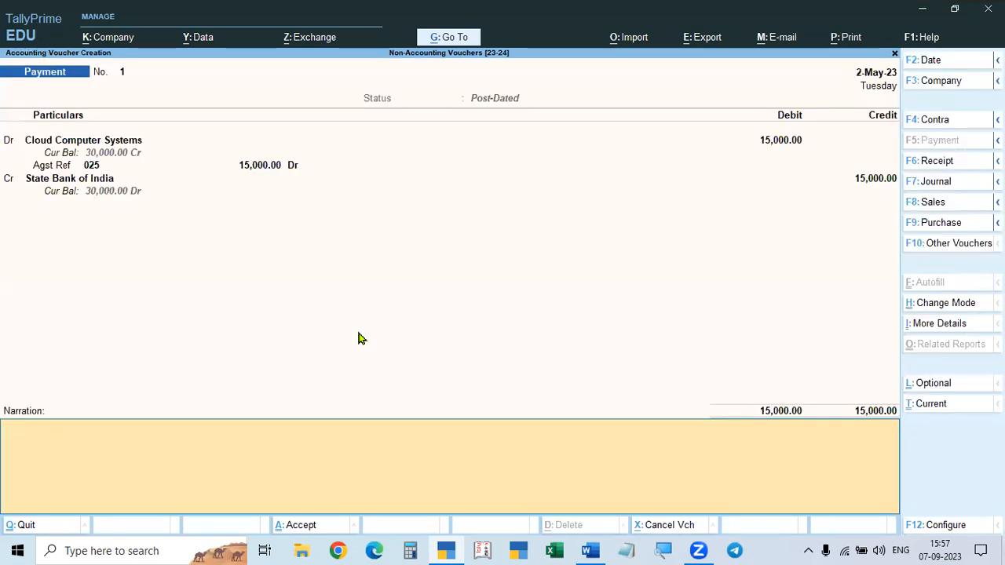
key(Return)
key(Return)
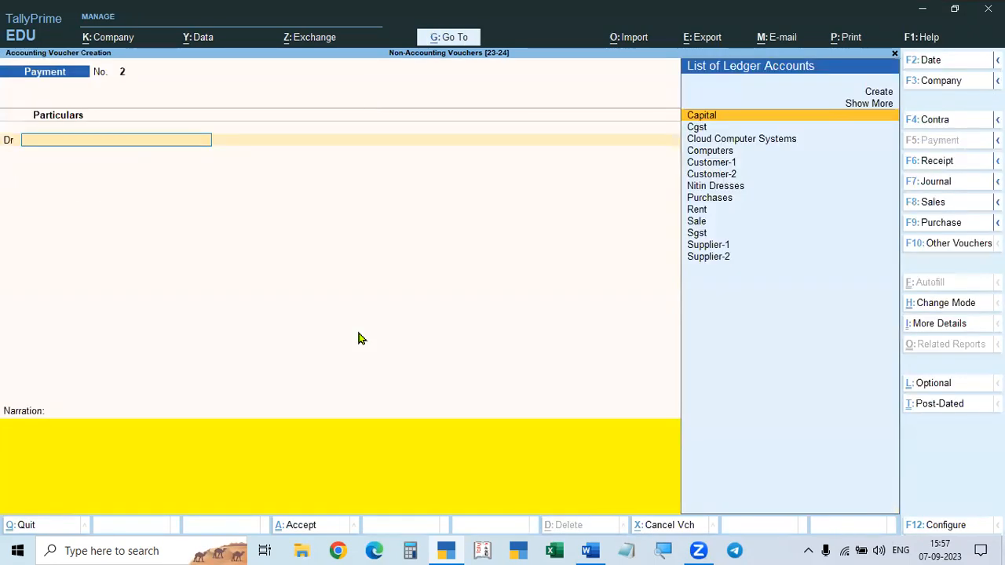
- Leave the new payment voucher, open the Day Book and clear both dates of its period
key(Escape)
key(Down)
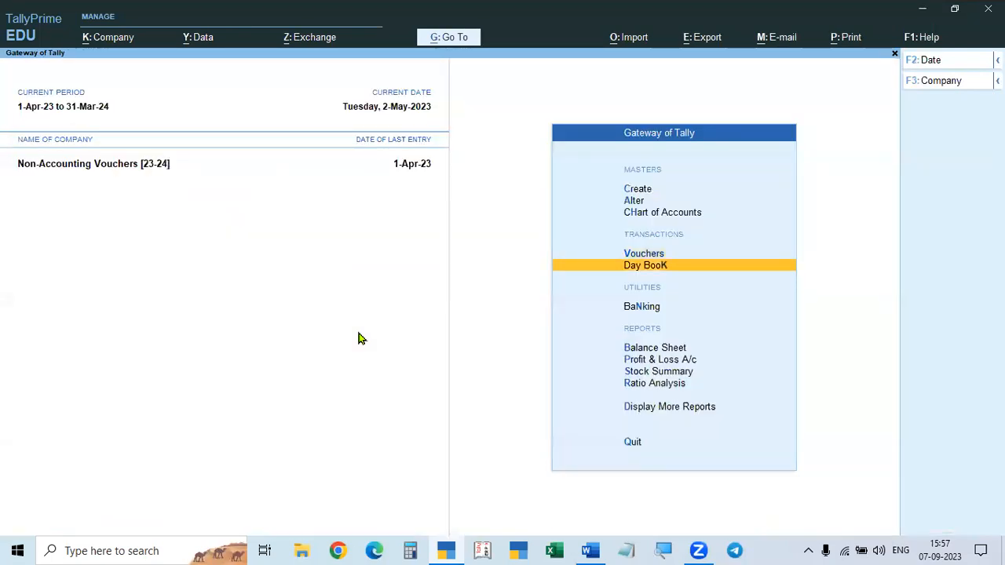
key(Return)
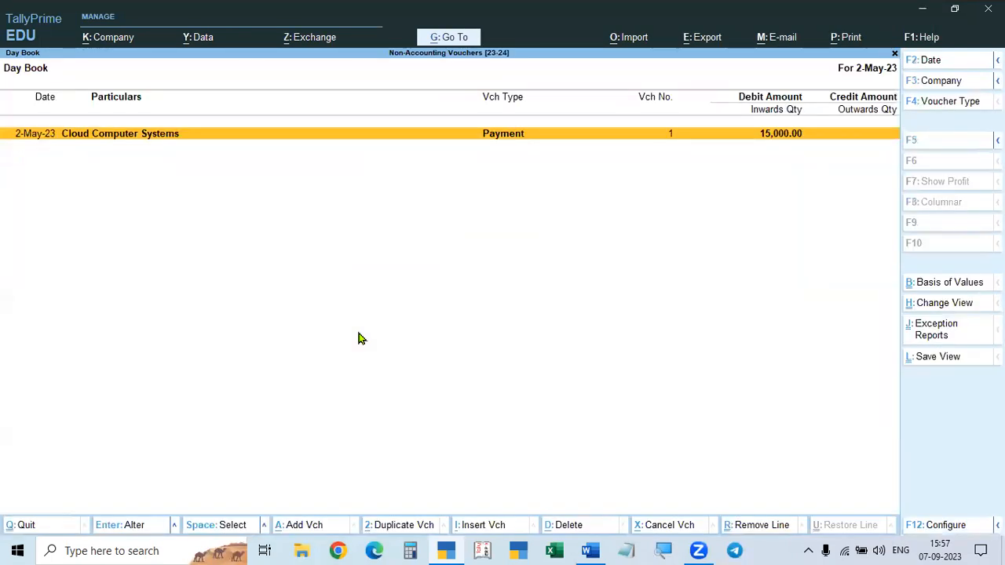
key(alt+F2)
key(BackSpace)
key(Return)
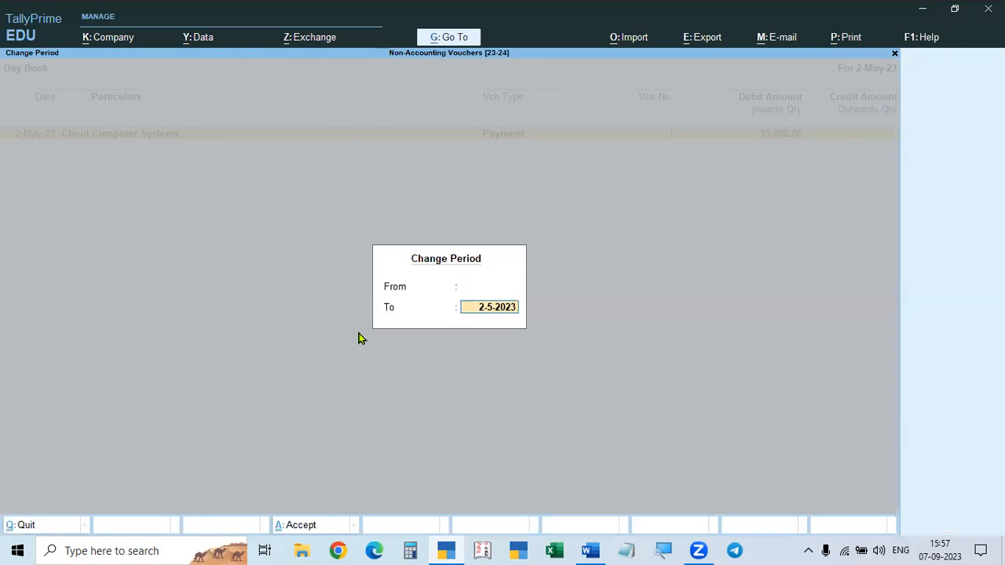
key(BackSpace)
key(Return)
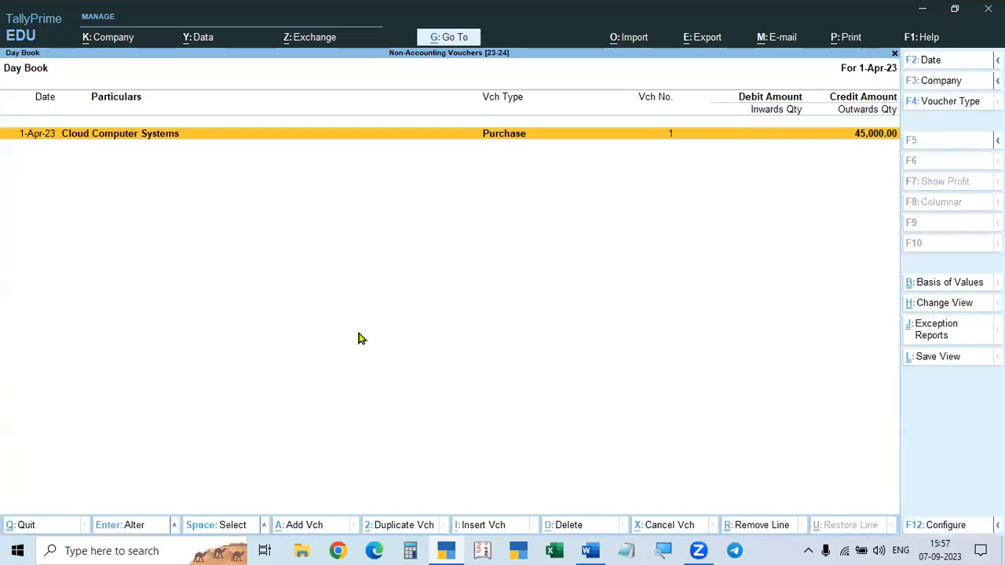
- Set the Day Book's date to 1-Apr-23 and extend its period from 1-Apr-23 to 2-May-23
key(F2)
text(1-4)
key(Return)
key(alt+F2)
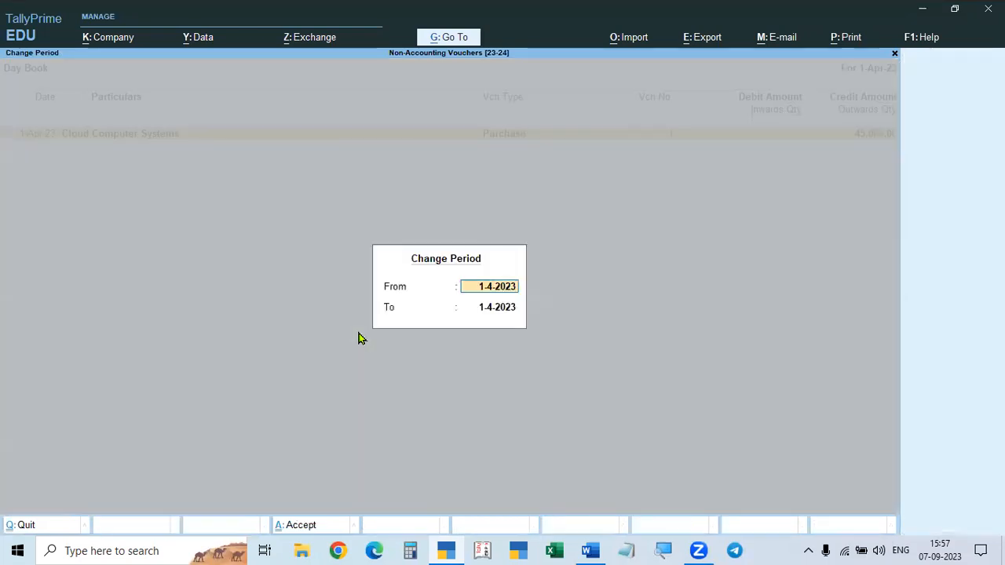
text(1-4)
key(Return)
text(2.5)
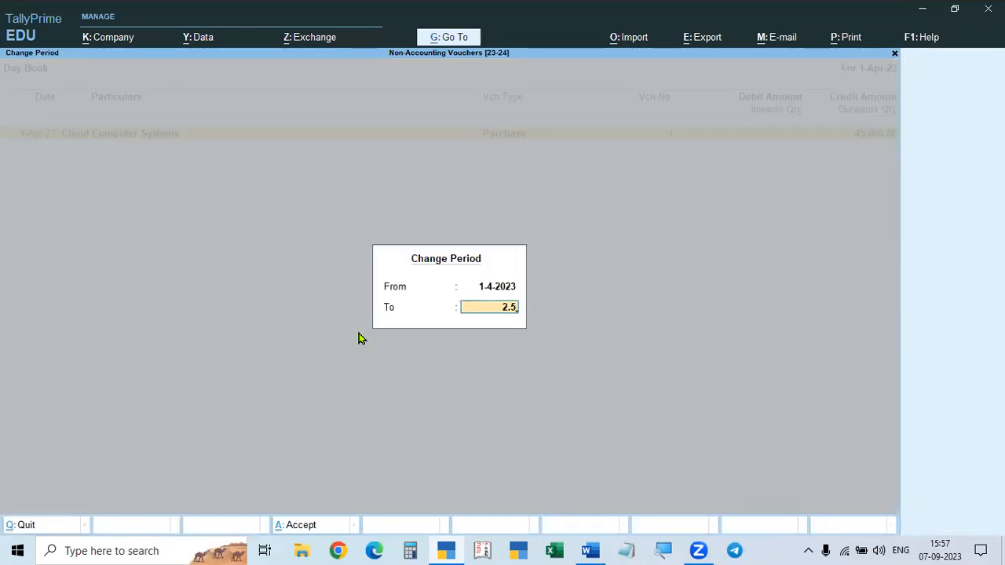
key(Return)
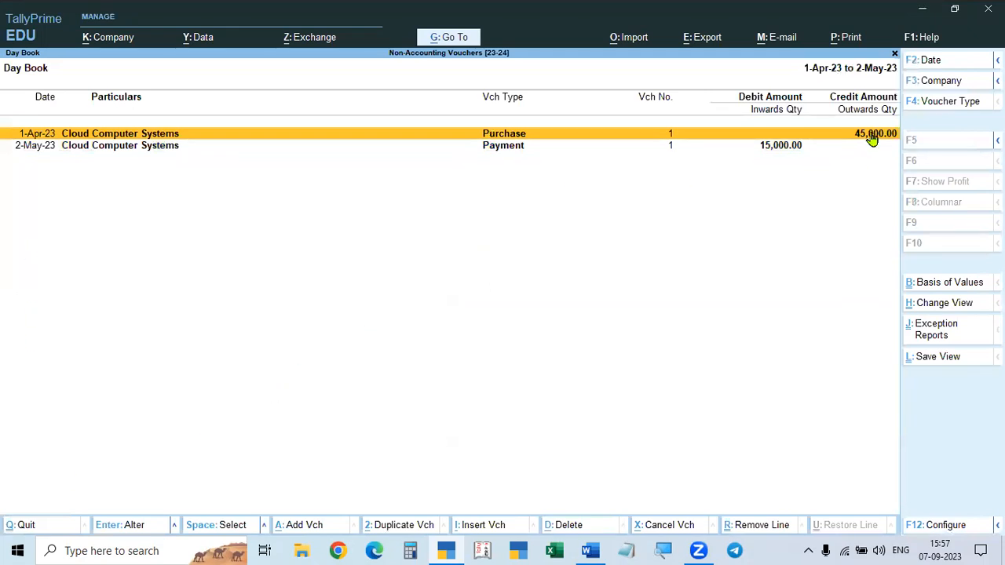
- Limit the Day Book to the single date 1-Apr-23
key(F2)
text(1.4)
key(Return)
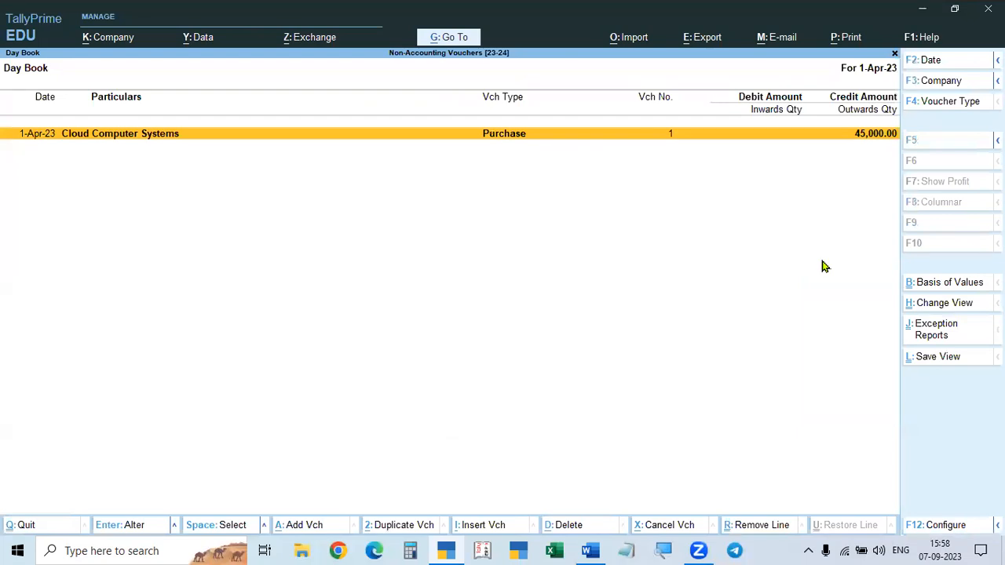
- Set the Day Book period to the full year, from 1-Apr-23 to 31-Mar-24
key(F2)
key(Return)
key(alt+F2)
text(1.3)
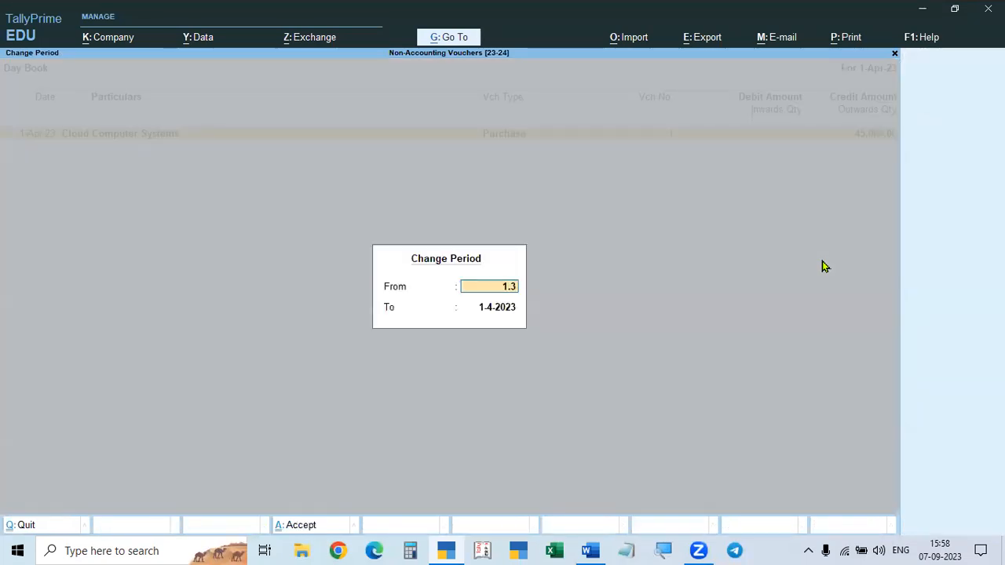
key(BackSpace)
text(4)
key(Return)
text(31.3)
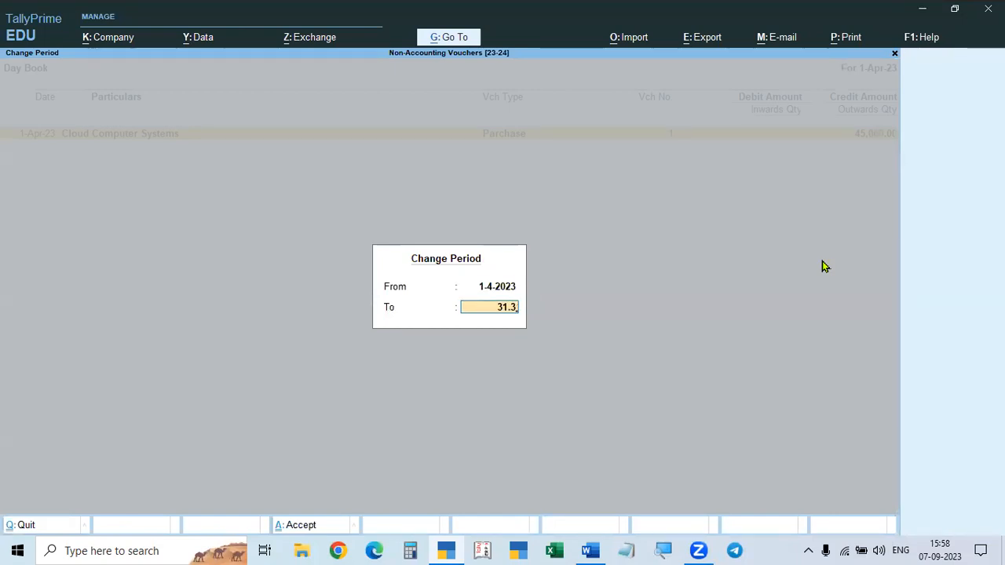
key(Return)
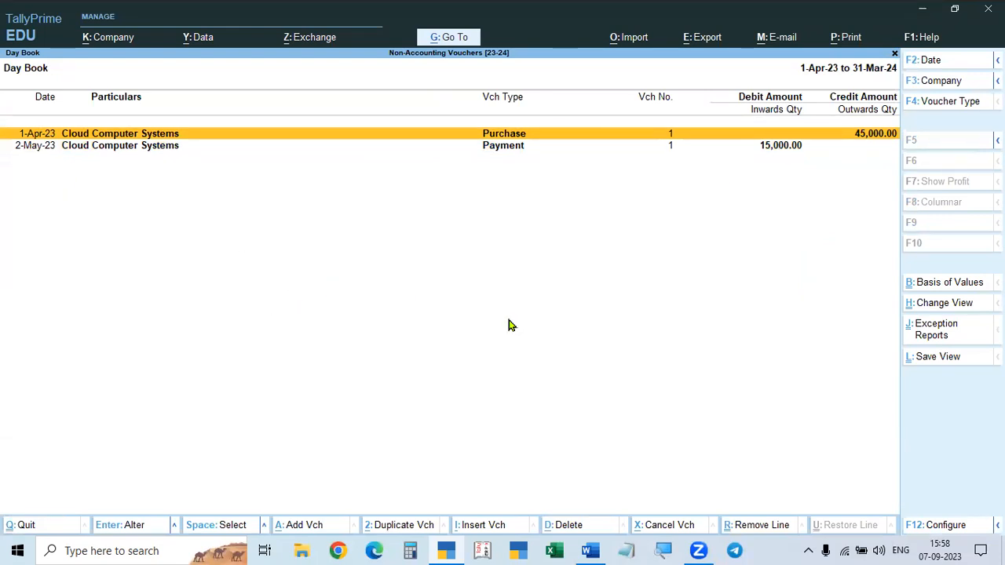
- Reopen the Day Book at its default date, view it for 1-Apr-23 to 31-Mar-24, and close it
key(Escape)
key(Return)
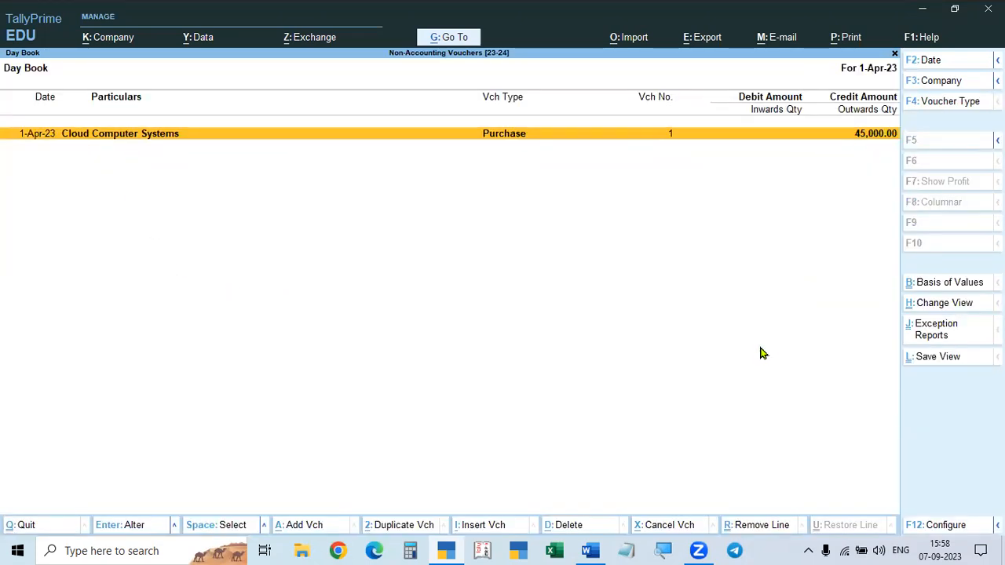
key(Escape)
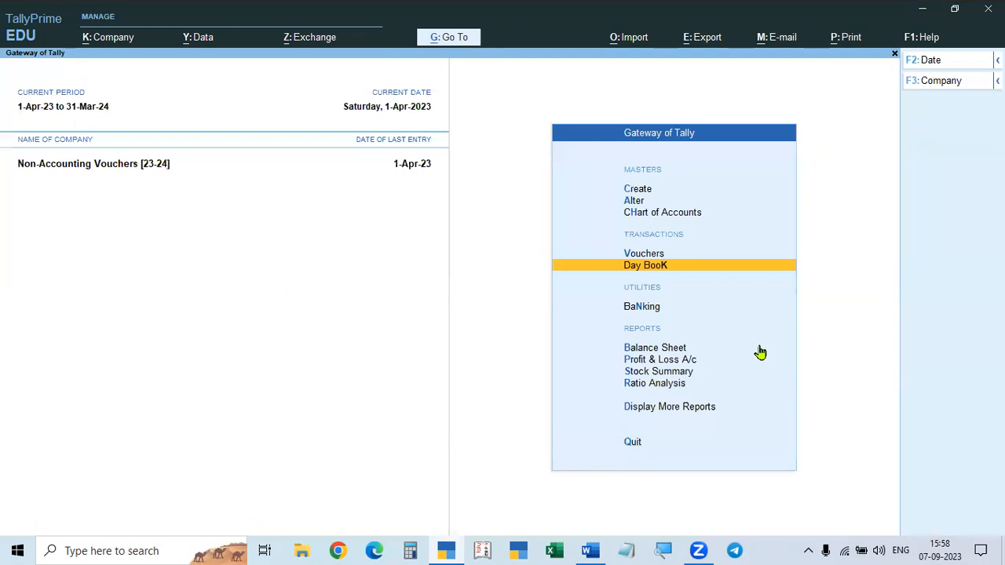
key(Return)
key(F2)
text(1.)
key(Return)
text(31)
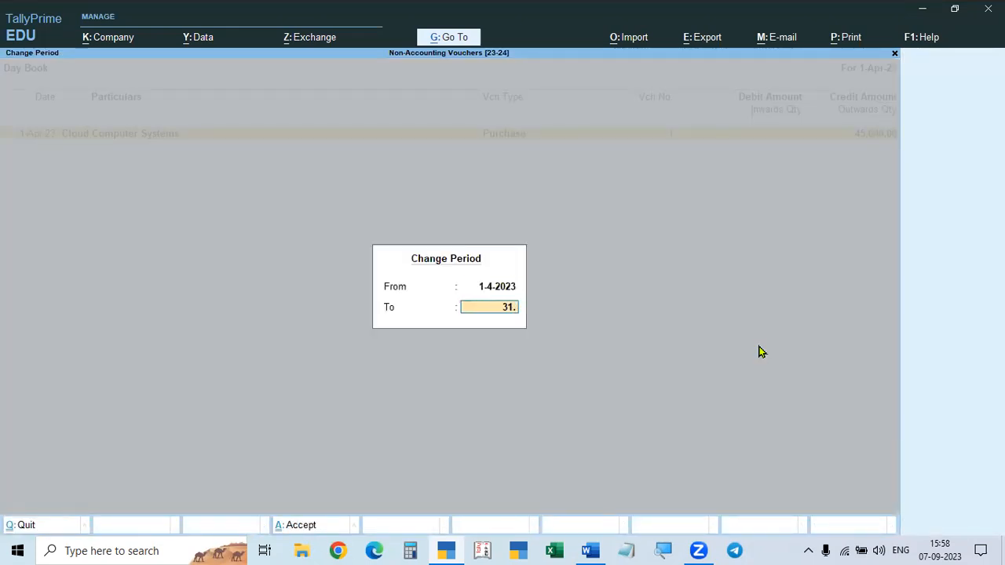
key(Return)
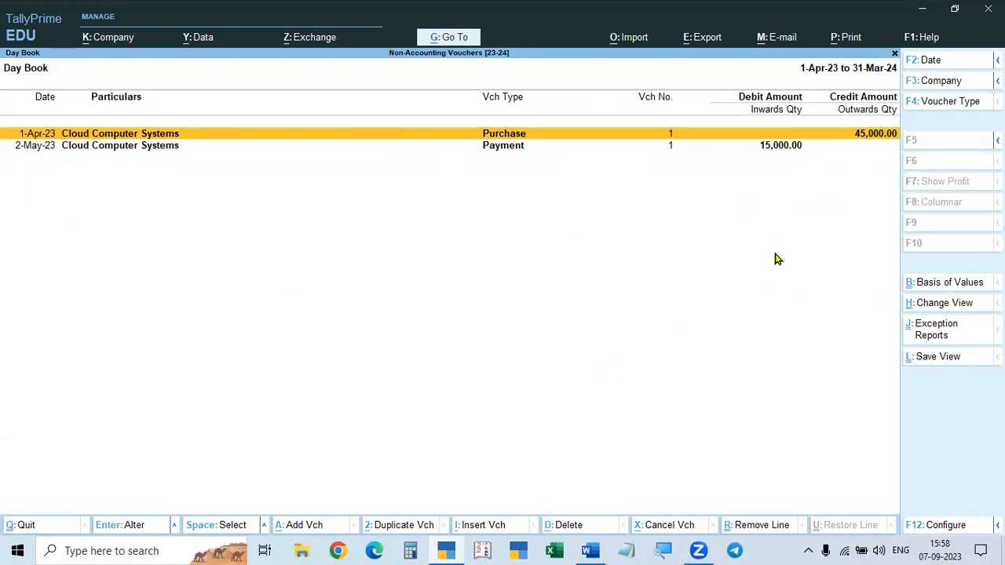
key(Escape)
- Open the detailed Balance Sheet and examine State Bank of India's monthly summary under Bank Accounts, returning to the Gateway of Tally
key(Down)
key(Down)
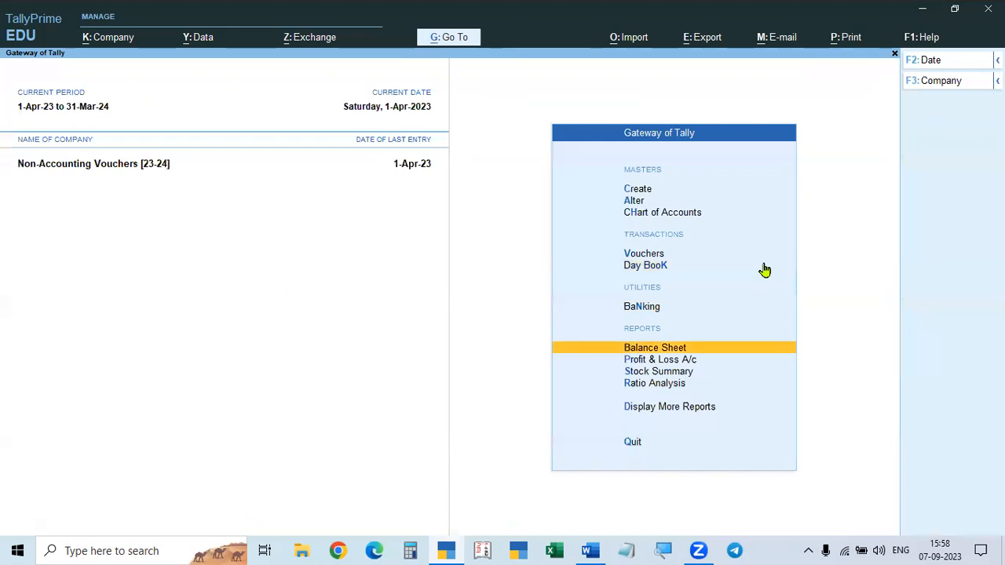
key(Up)
key(Down)
key(Return)
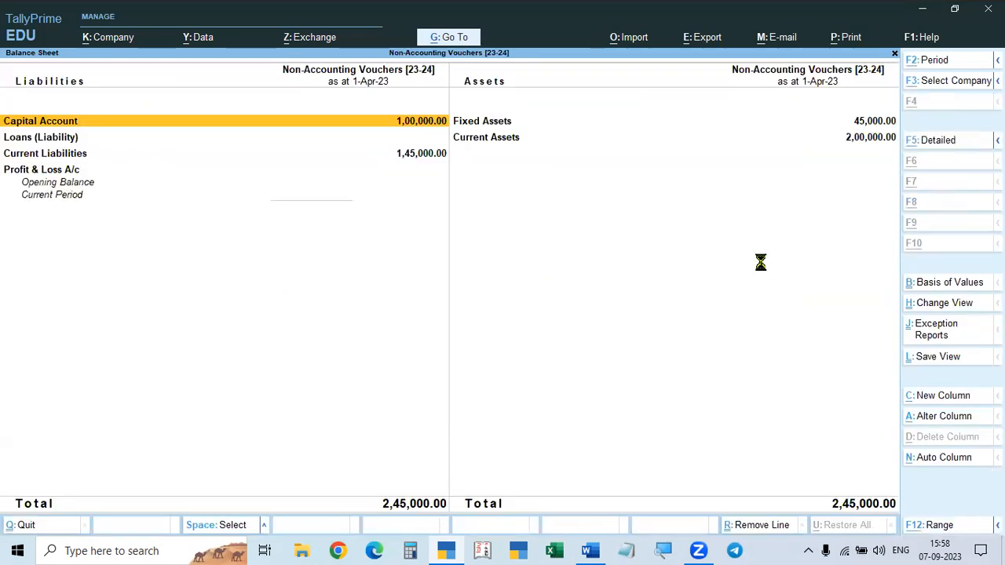
key(alt+F5)
click(512, 206)
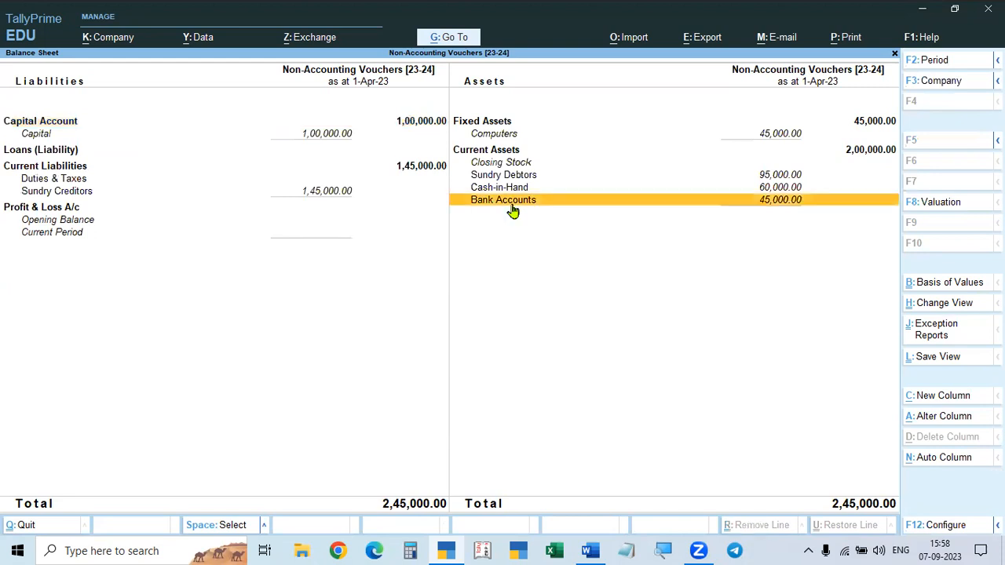
click(512, 208)
key(Return)
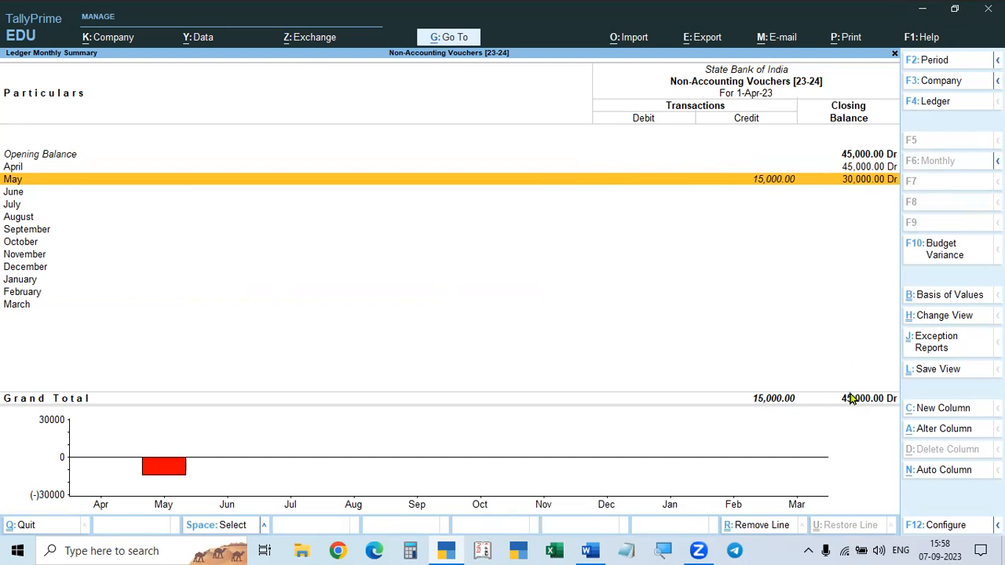
key(Escape)
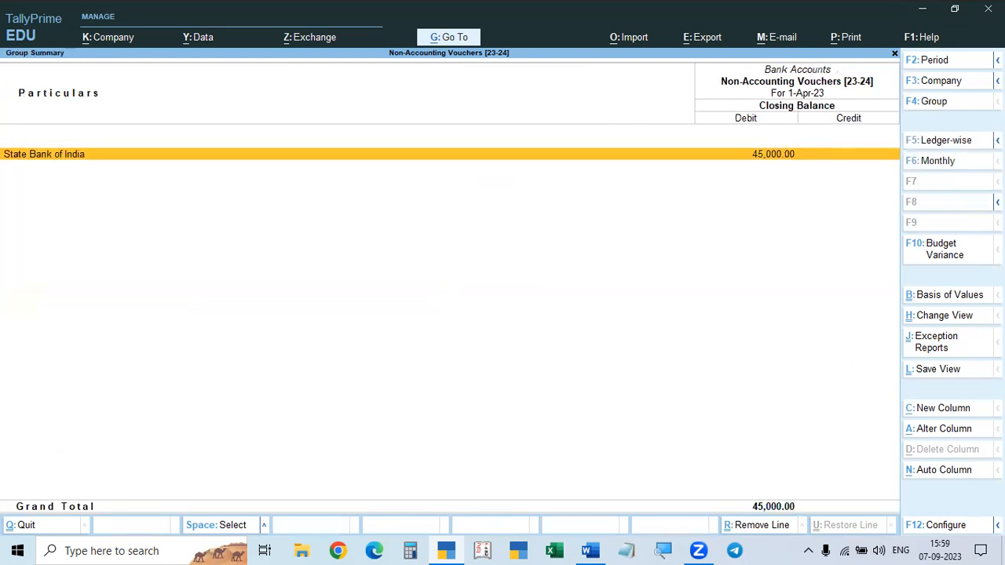
key(Escape)
key(Escape)
- Examine Cloud Computer Systems' balance in the Sundry Creditors group of the detailed Balance Sheet, and return to the Gateway of Tally
key(Return)
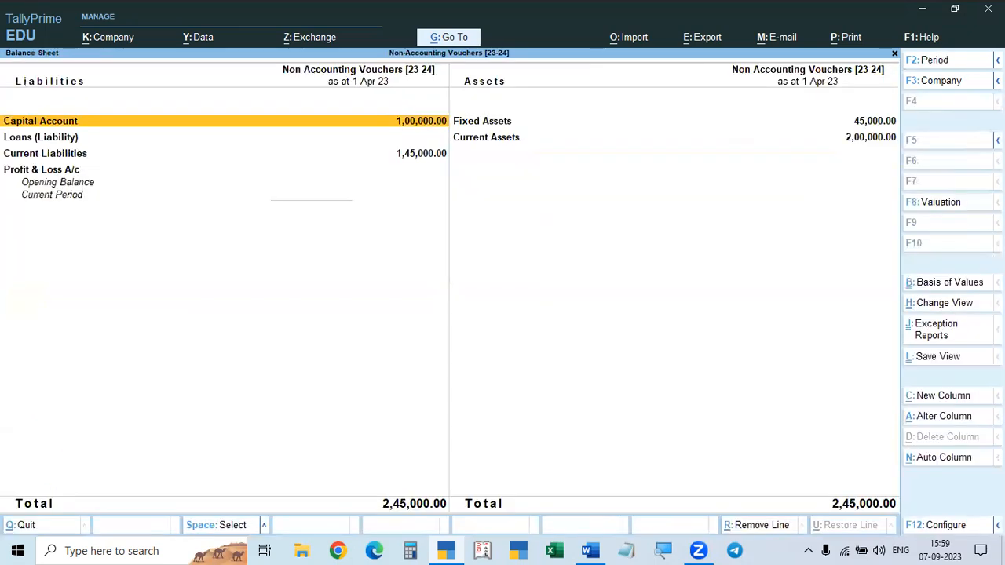
key(alt+F5)
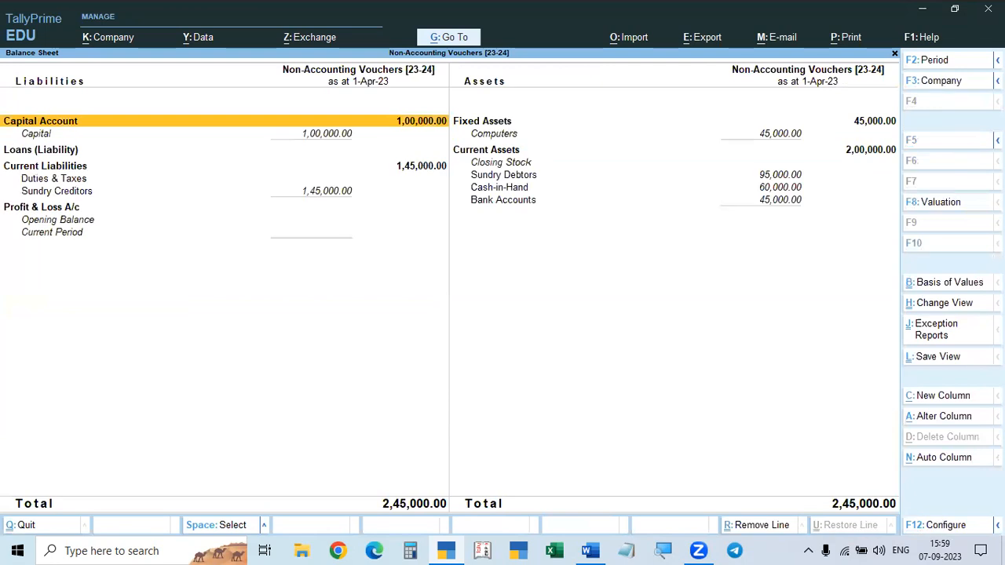
click(330, 195)
click(329, 196)
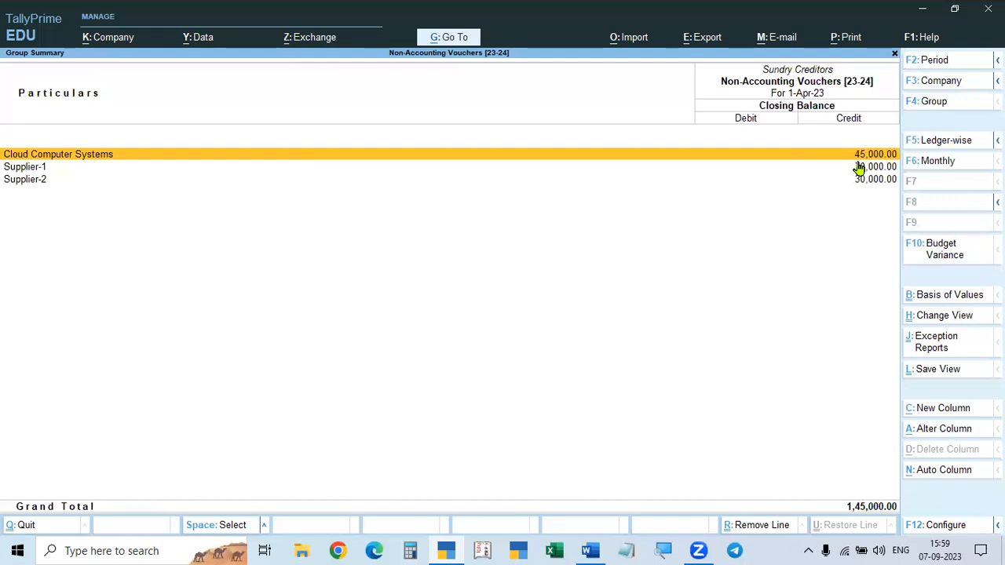
key(Escape)
key(Escape)
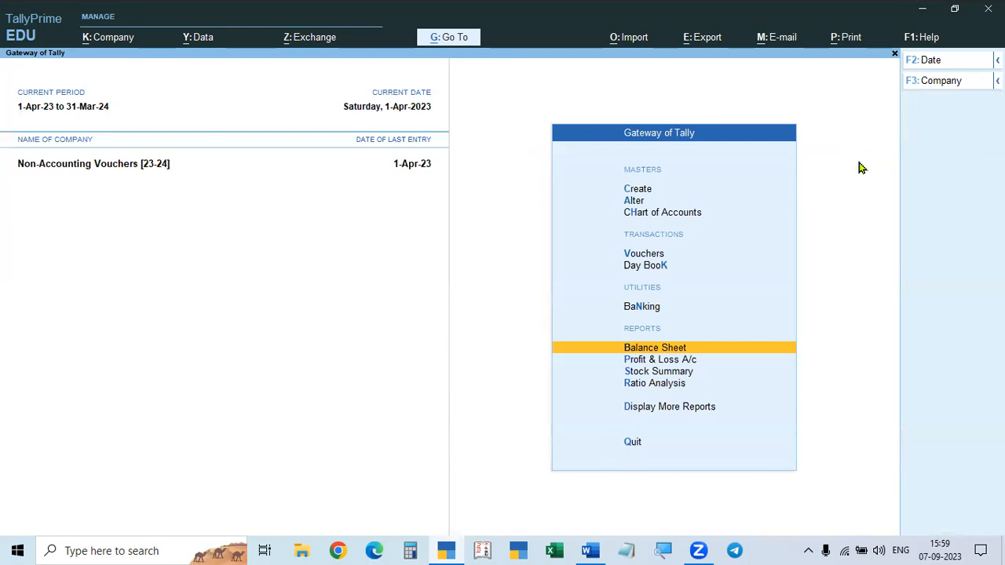
- View the Day Book for its default date once more and return to the Gateway of Tally
key(Up)
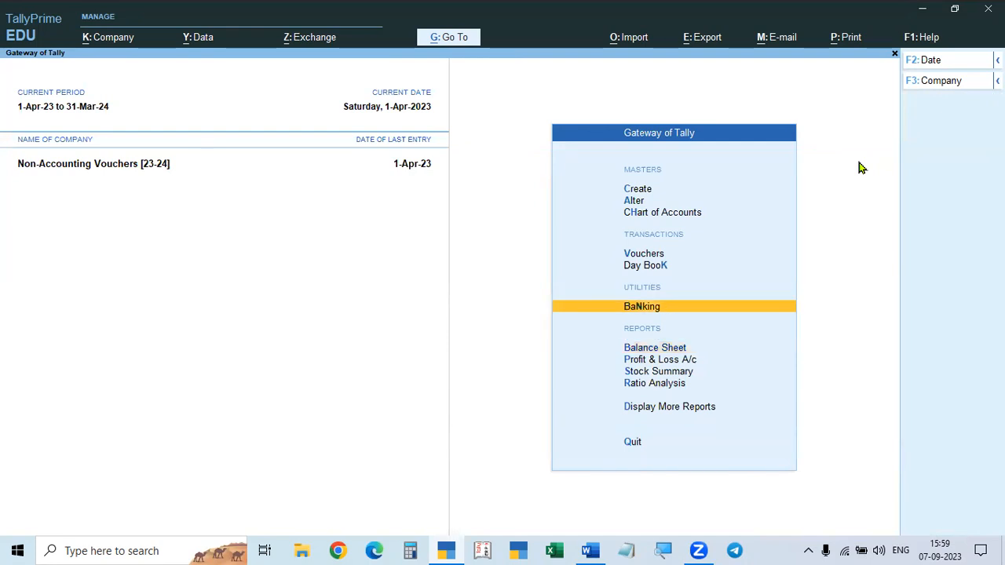
click(648, 265)
key(Return)
key(Escape)
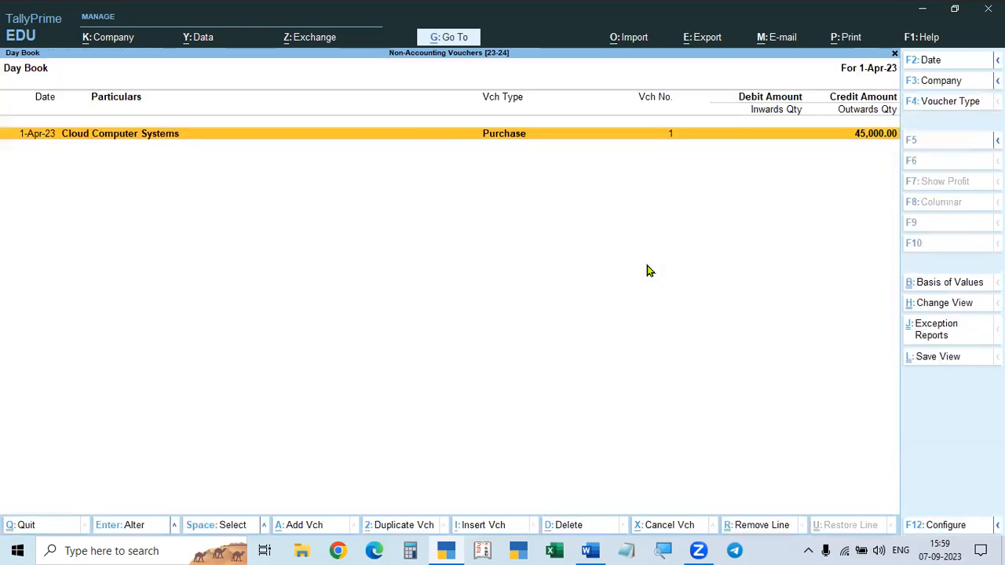
key(Escape)
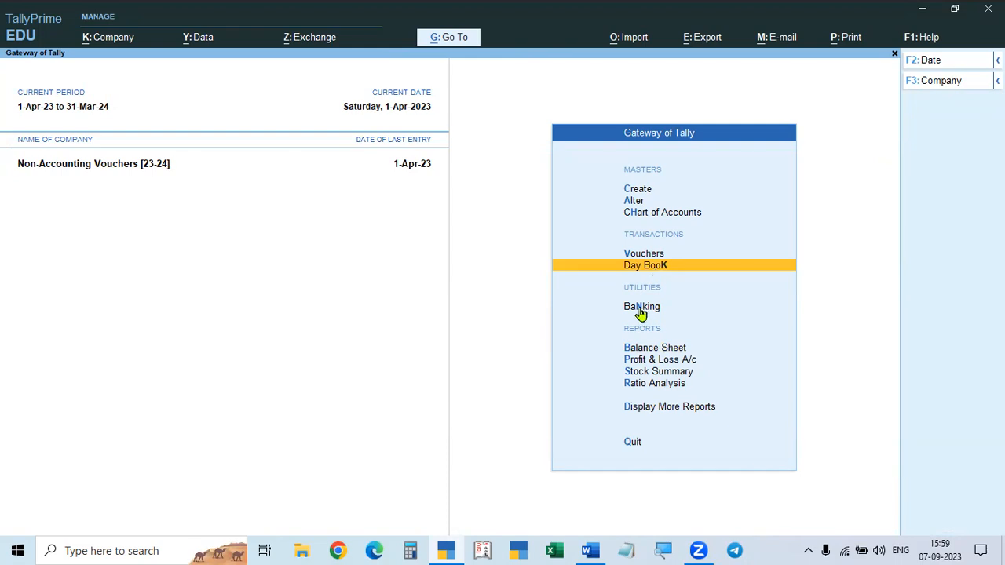
- Open the banking Post-dated Summary for State Bank of India, examine May's post-dated transactions, and return to the Gateway of Tally
click(642, 311)
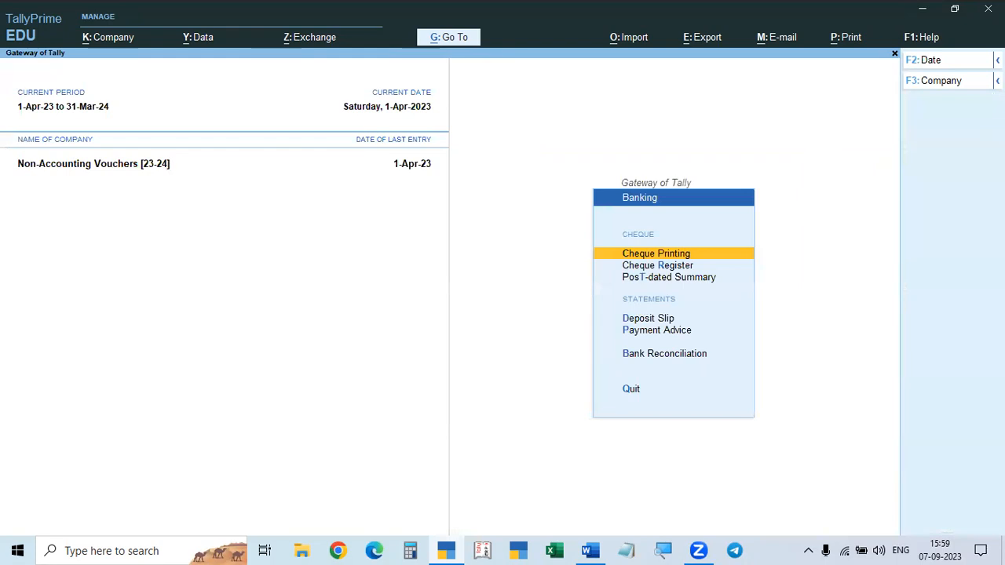
key(Escape)
key(Return)
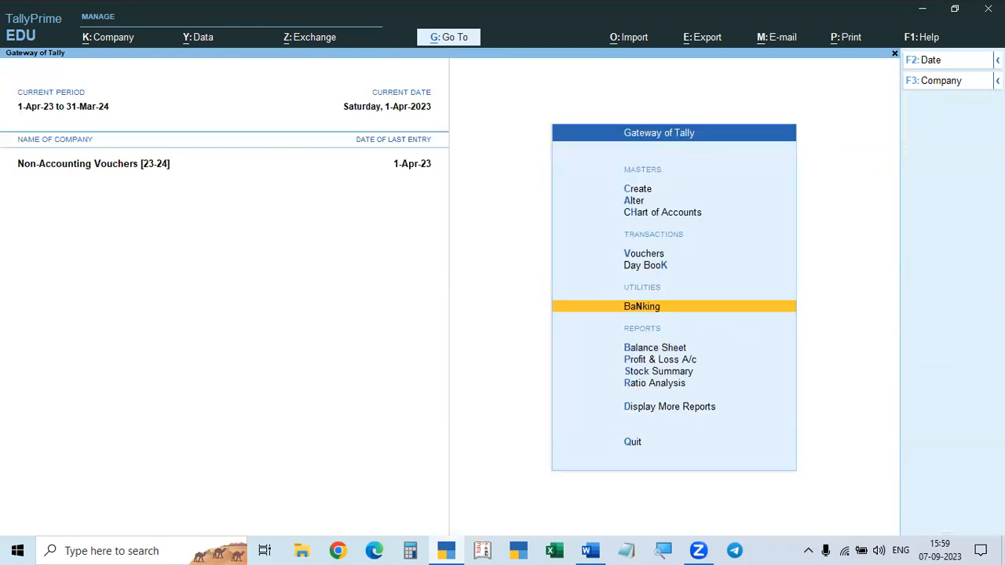
key(Down)
key(Down)
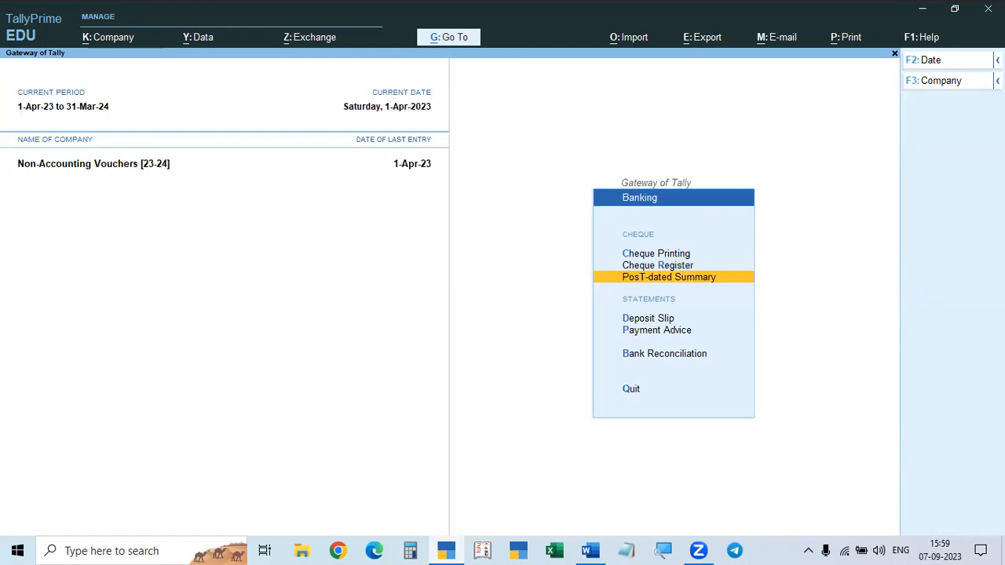
key(Return)
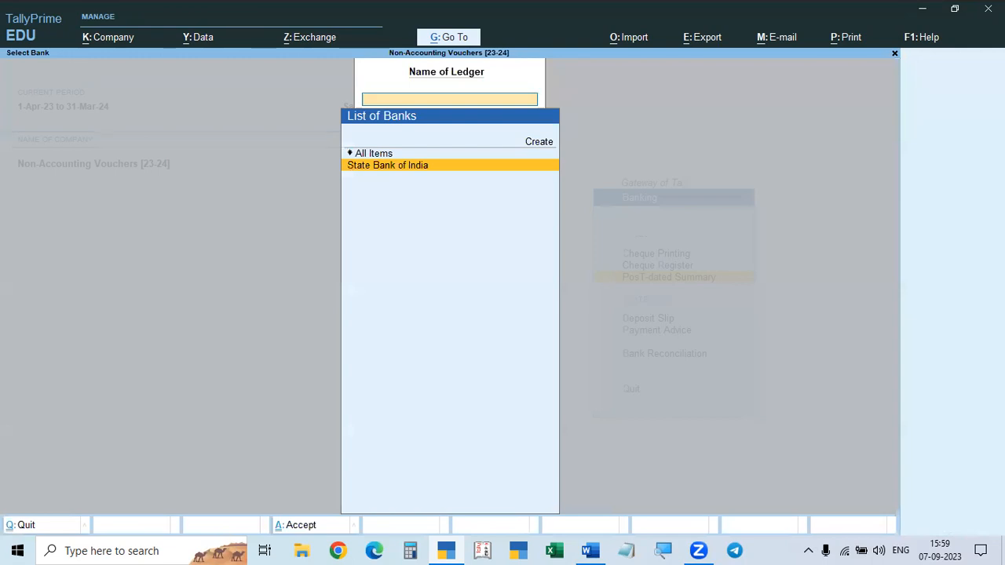
key(Return)
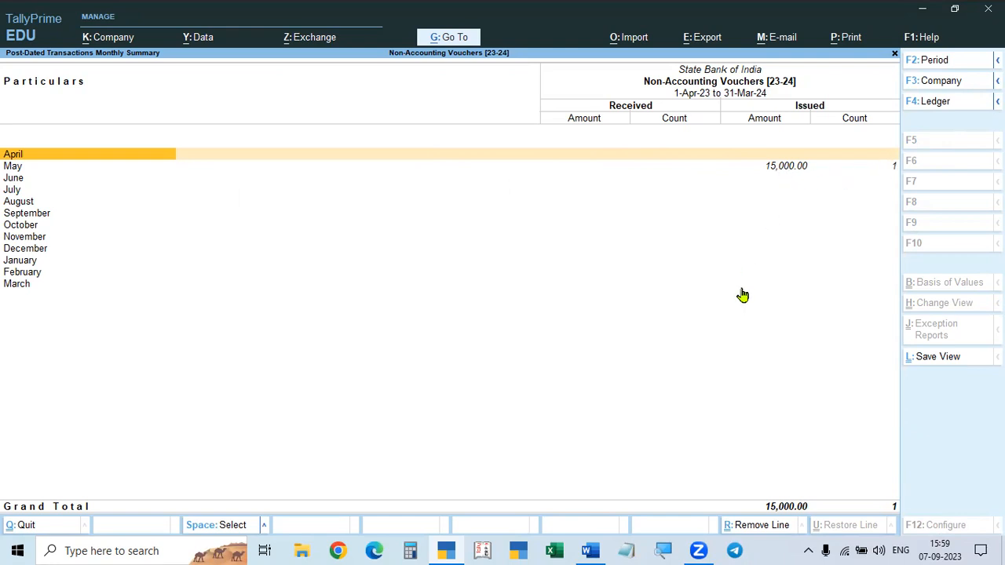
key(Down)
key(Return)
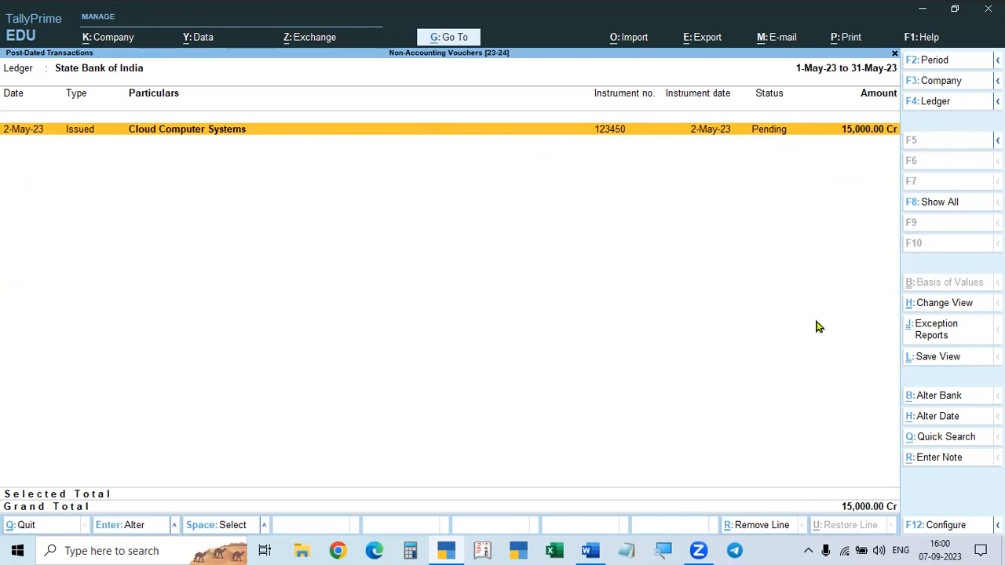
key(Escape)
key(Escape)
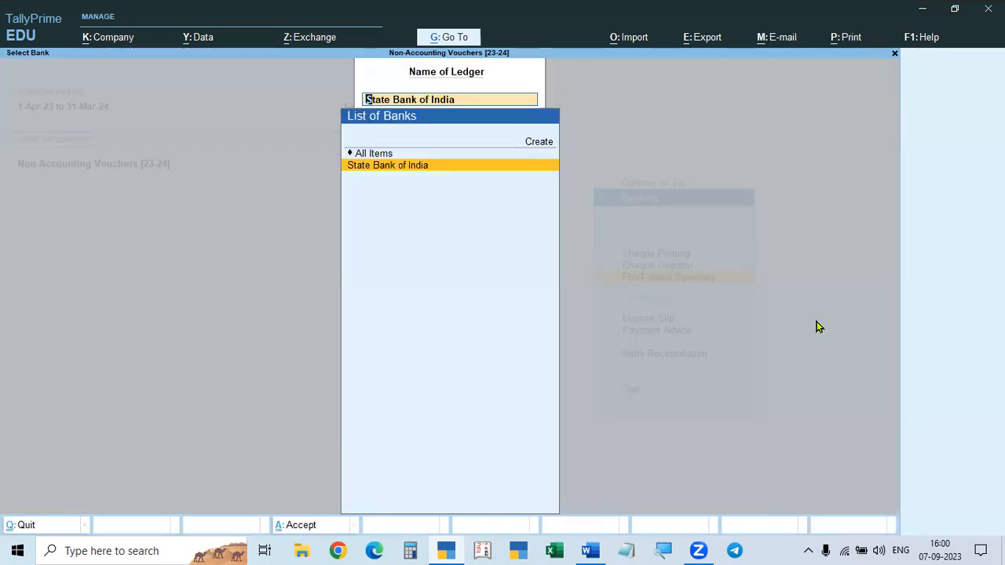
key(Escape)
key(Escape)
- Open the Post-Dated Vouchers register from the exception reports to examine the post-dated payment
key(Down)
key(Down)
key(Down)
key(Down)
key(Down)
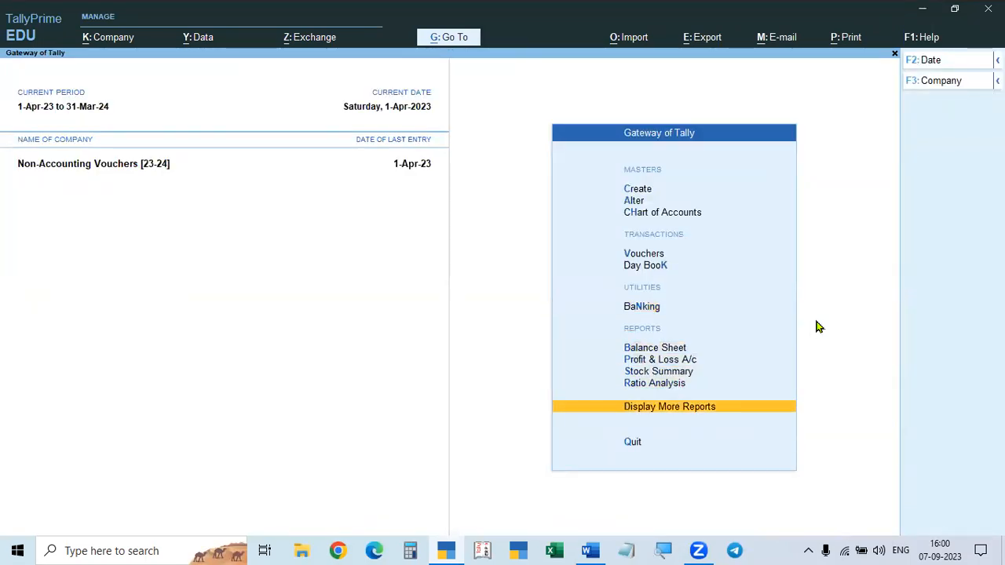
key(Return)
key(Down)
key(Down)
key(Down)
key(Down)
key(Down)
key(Down)
key(Down)
key(Down)
key(Down)
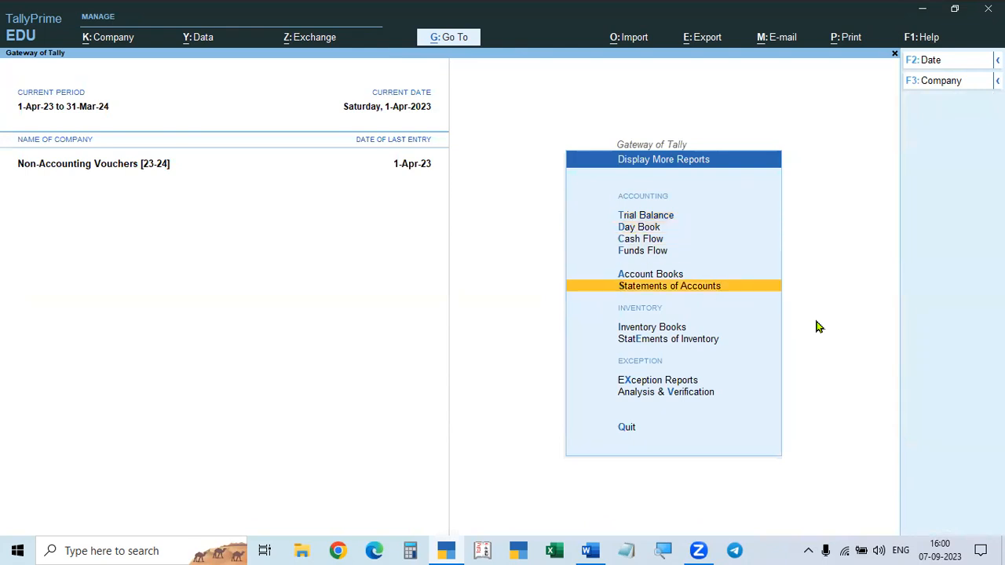
key(Up)
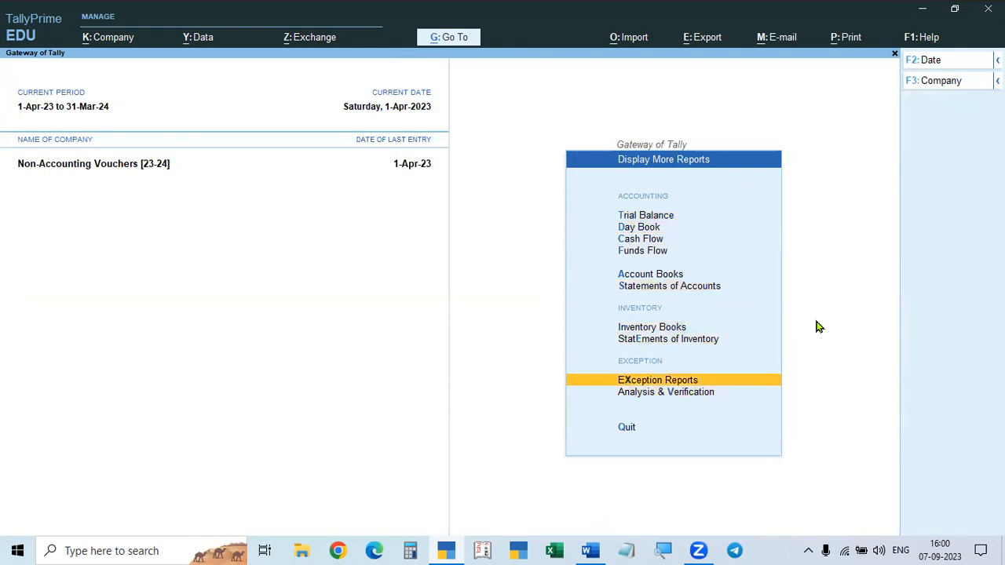
key(Return)
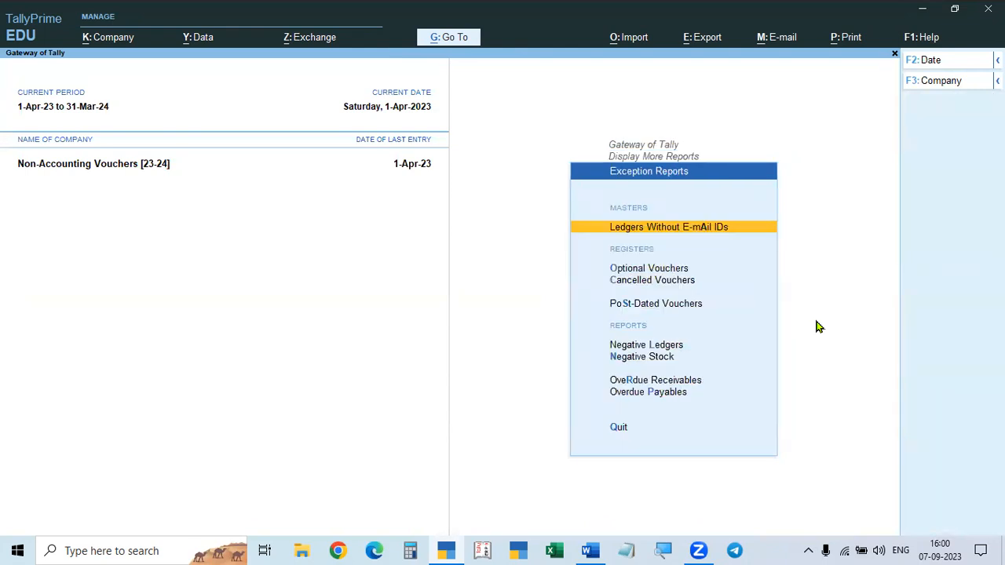
click(651, 305)
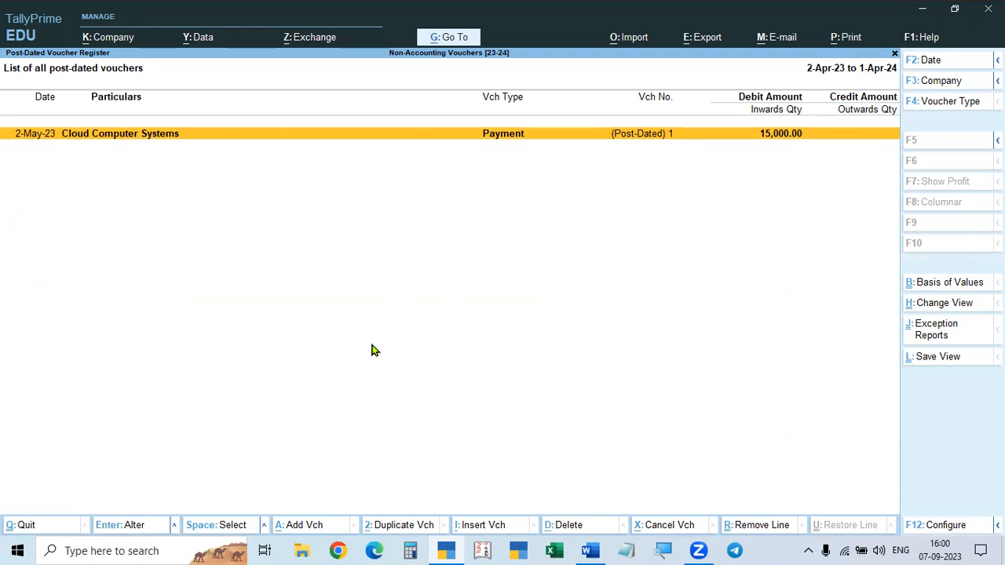
- Open the 2-May-23 Cloud Computer Systems payment from the post-dated register to examine it, and return to the Gateway of Tally
key(Return)
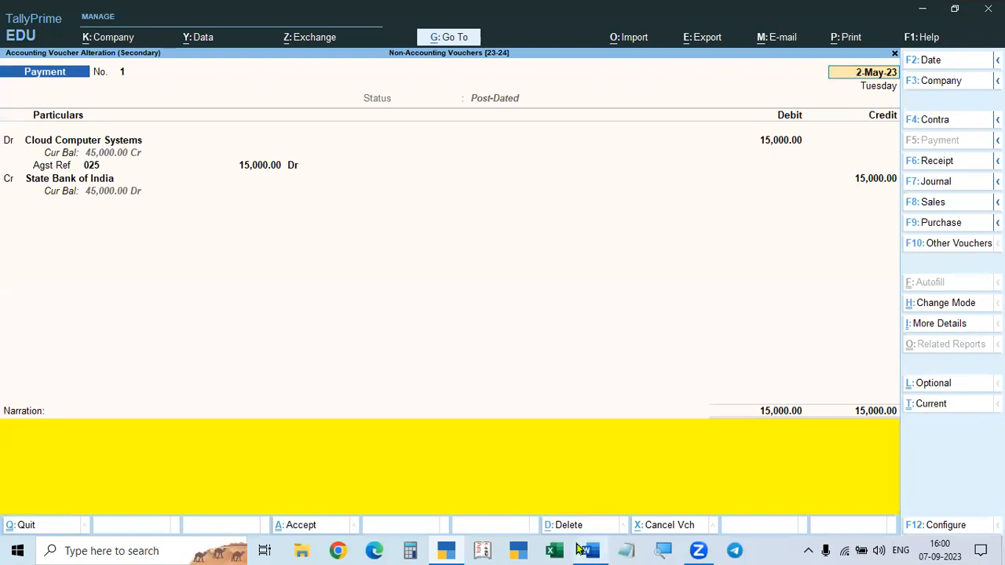
key(Escape)
key(y)
key(Escape)
key(Escape)
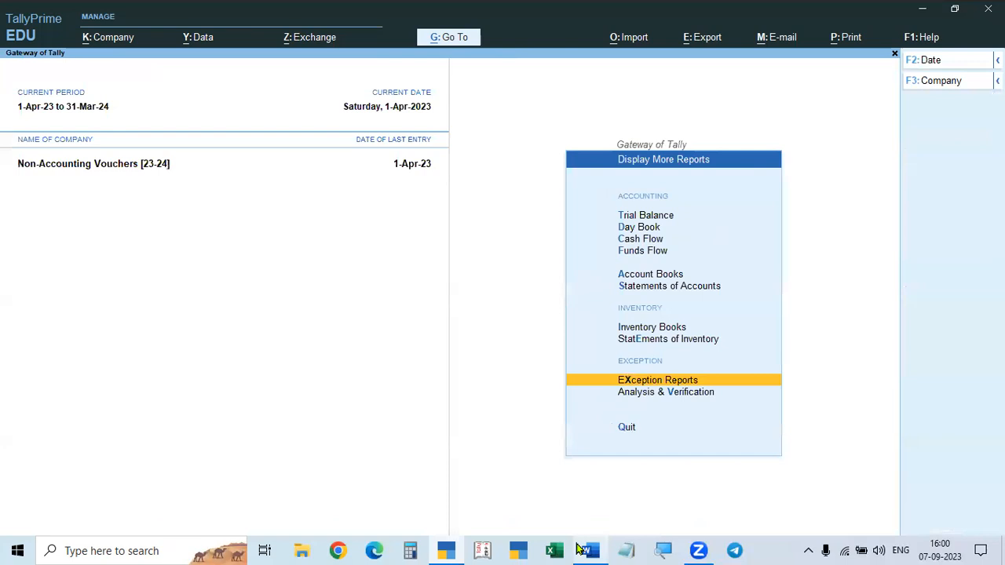
key(Escape)
key(Escape)
key(Escape)
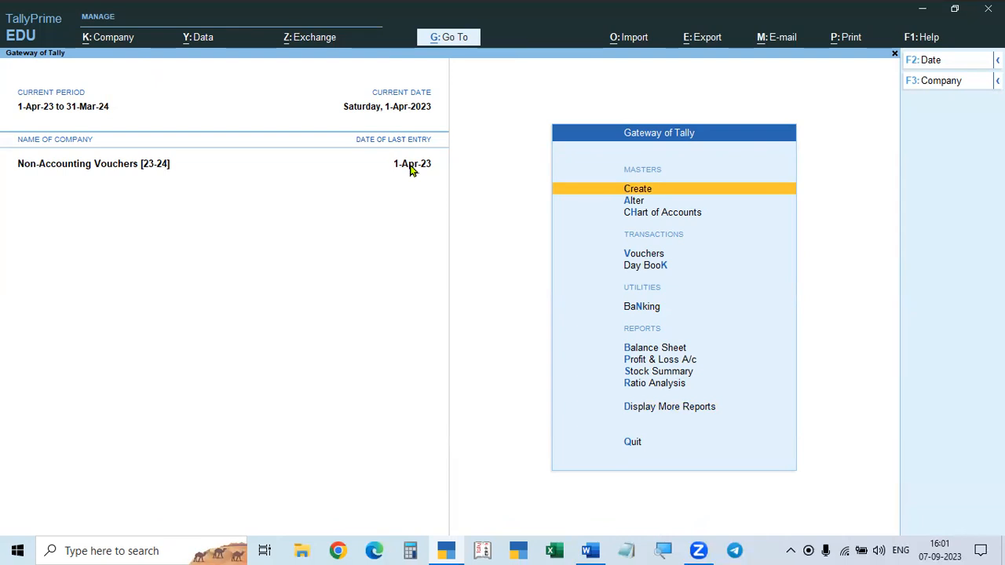
- Start a payment voucher, check the second instalment's due date in the Word assignment, and set the voucher date to 2-Jun-23
key(Down)
key(Down)
key(Down)
key(Return)
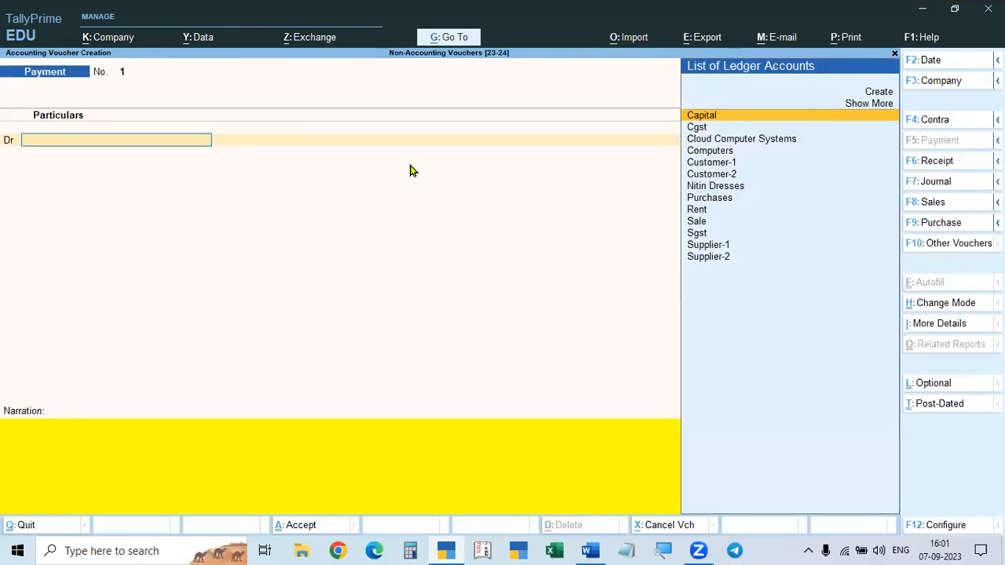
key(alt+Tab)
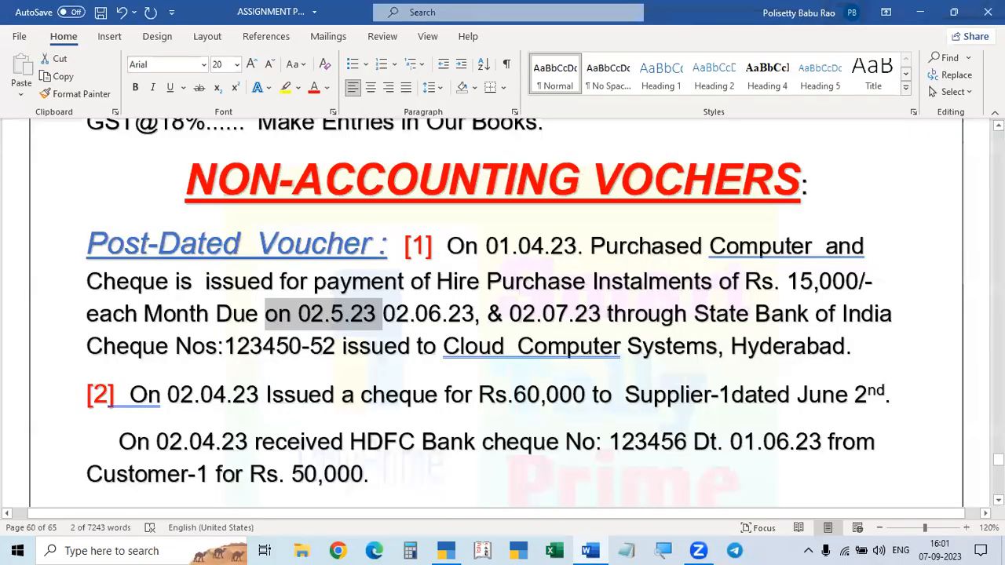
drag(385, 314, 481, 314)
key(alt+Tab)
key(F2)
text(2.6)
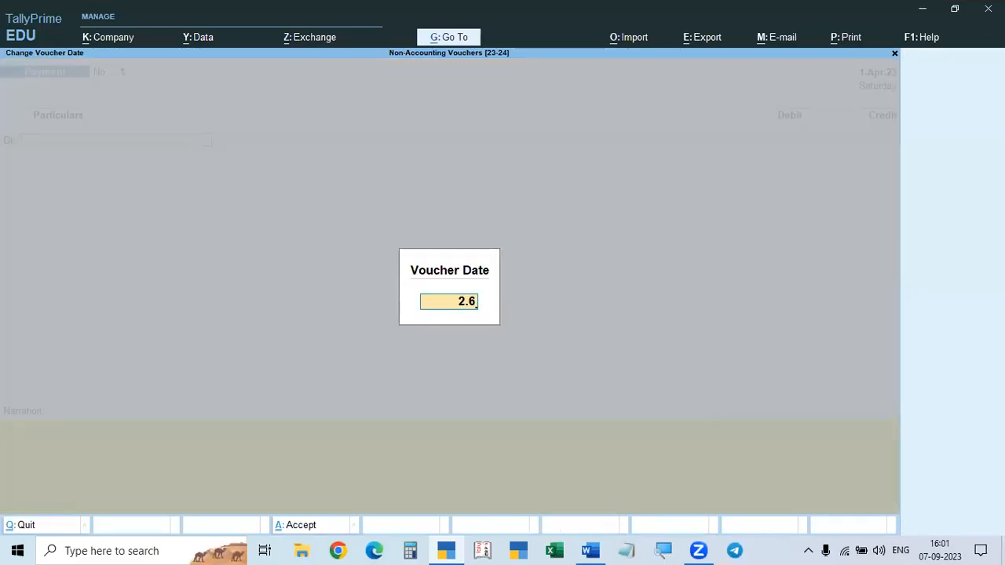
key(Return)
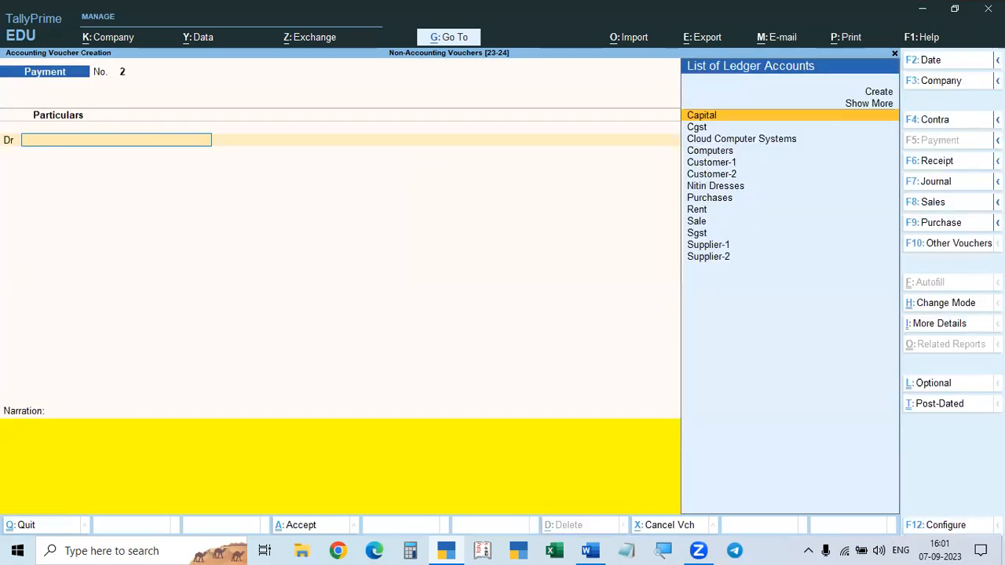
- Debit Cloud Computer Systems 15,000 against pending bill 025 and credit State Bank of India with the same amount
key(Down)
key(Down)
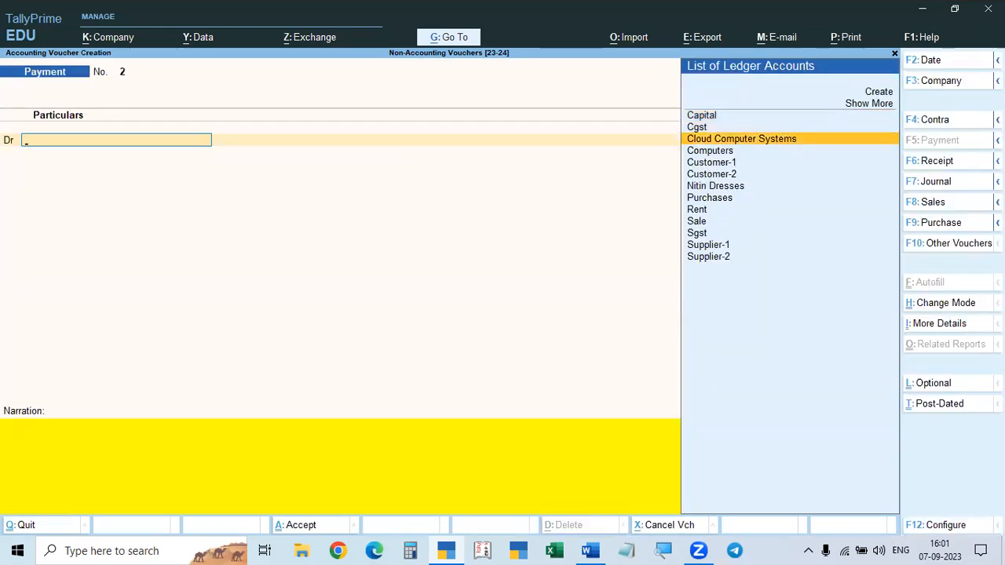
key(Return)
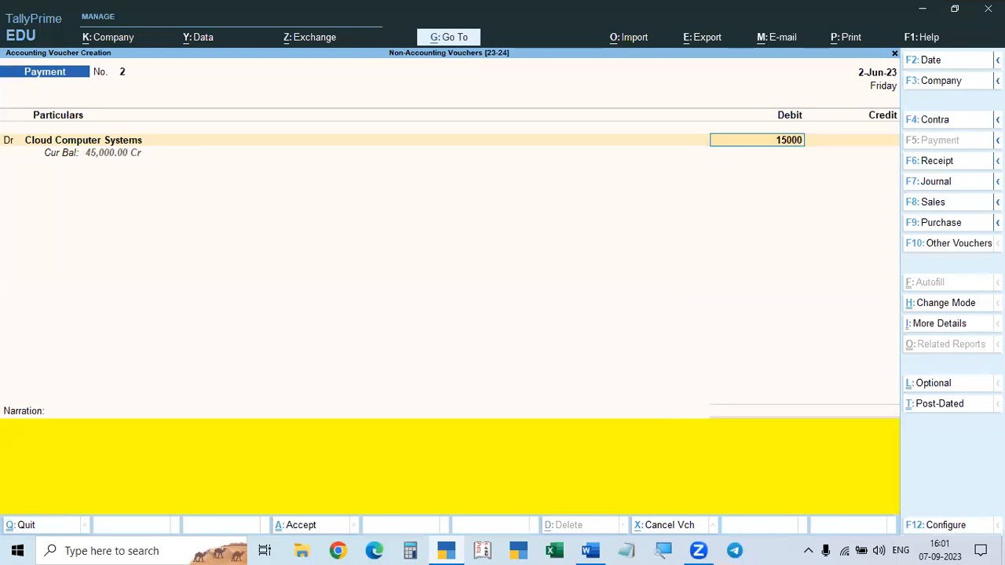
key(Return)
key(Return)
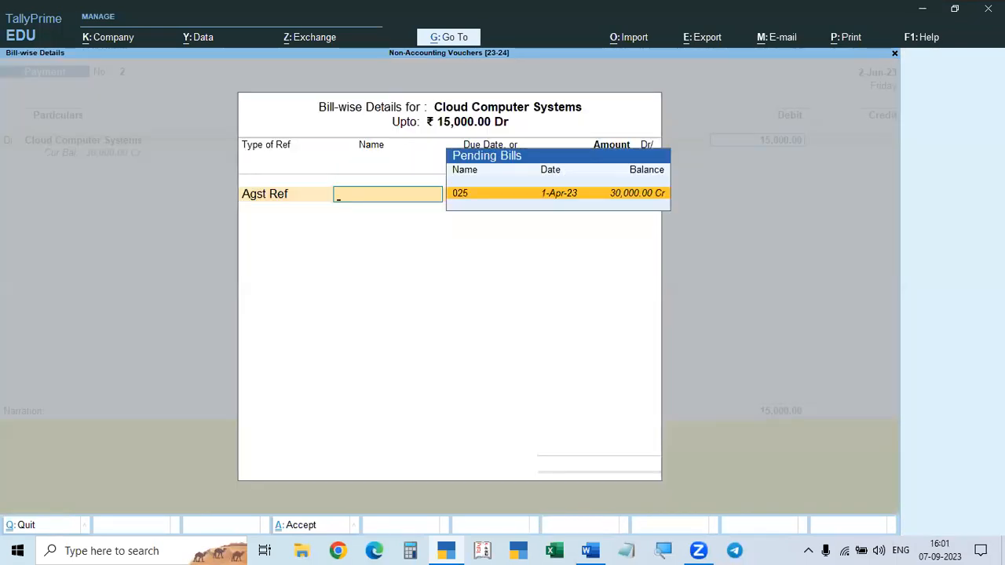
key(Return)
key(Return)
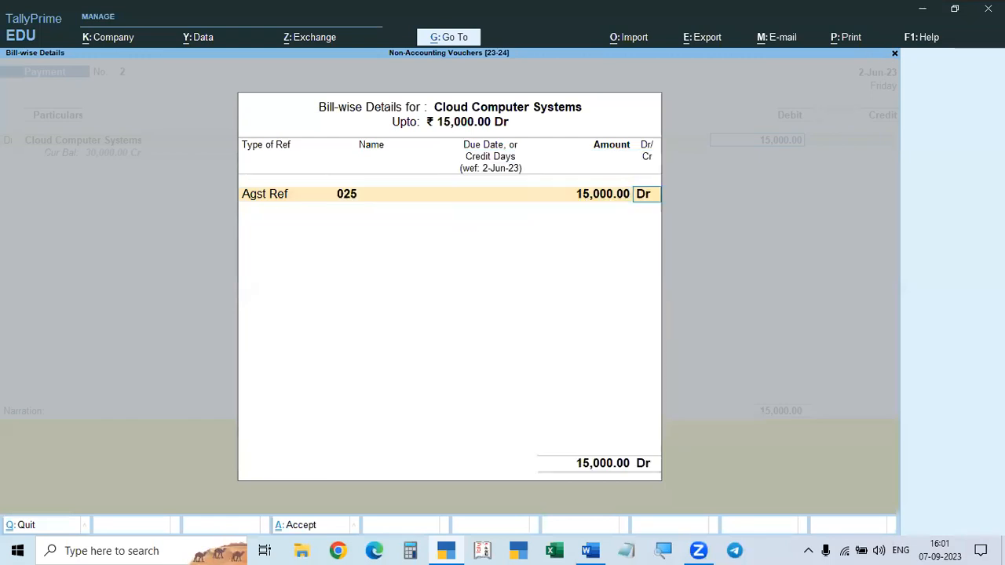
key(Return)
key(Return)
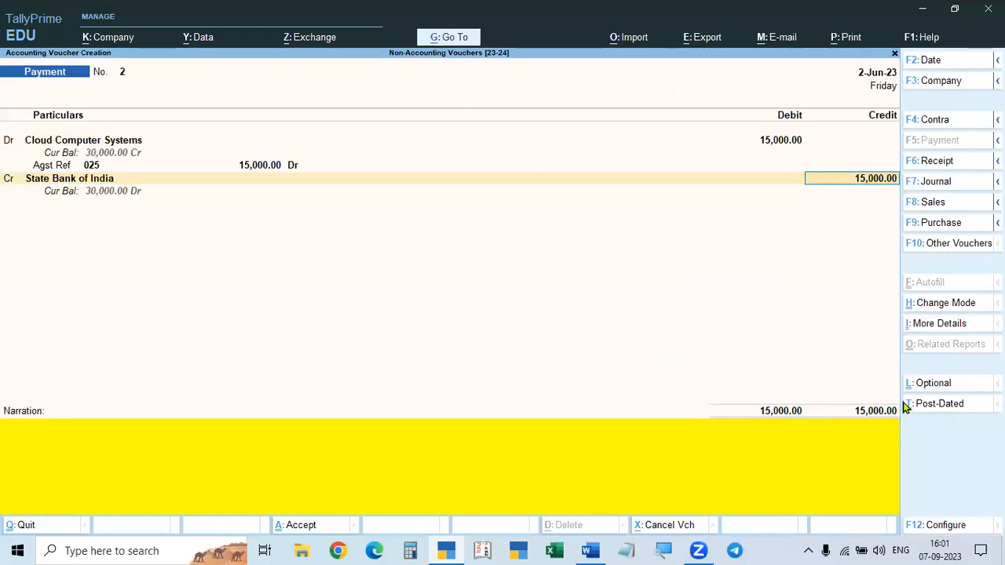
- Mark the 2-Jun-23 payment as post-dated and proceed to the State Bank of India cheque allocation
click(928, 413)
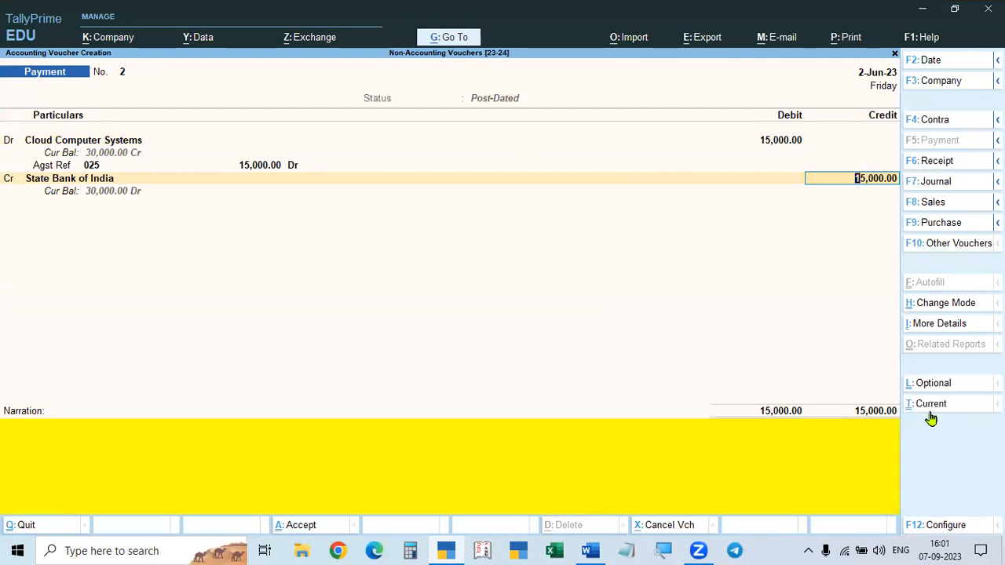
key(Return)
key(Return)
key(Return)
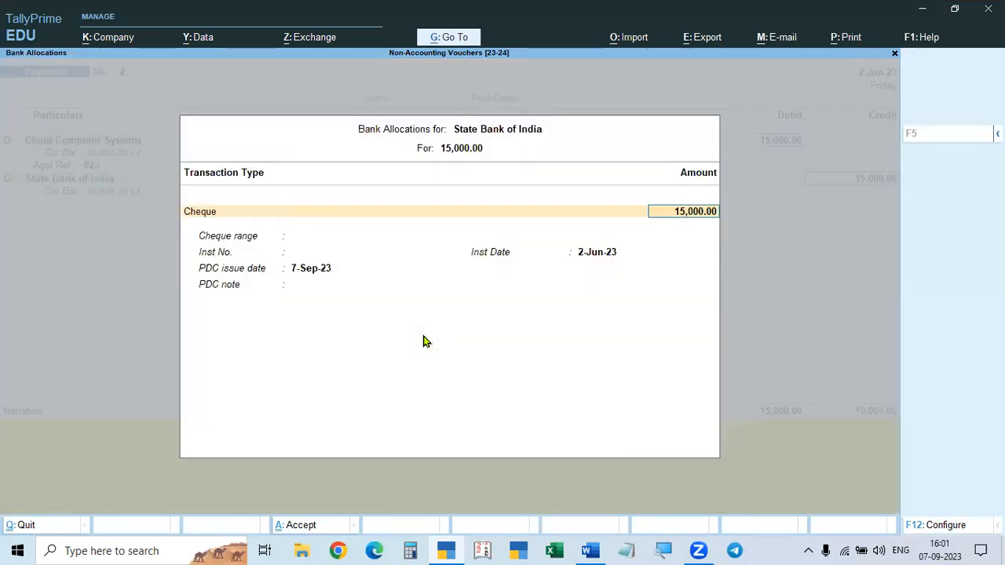
- Enter cheque number 123451 dated 2-Jun-23, PDC issue date 1-Apr-23 and PDC note "2nd Instalment", and save the payment voucher
text(123451)
key(Return)
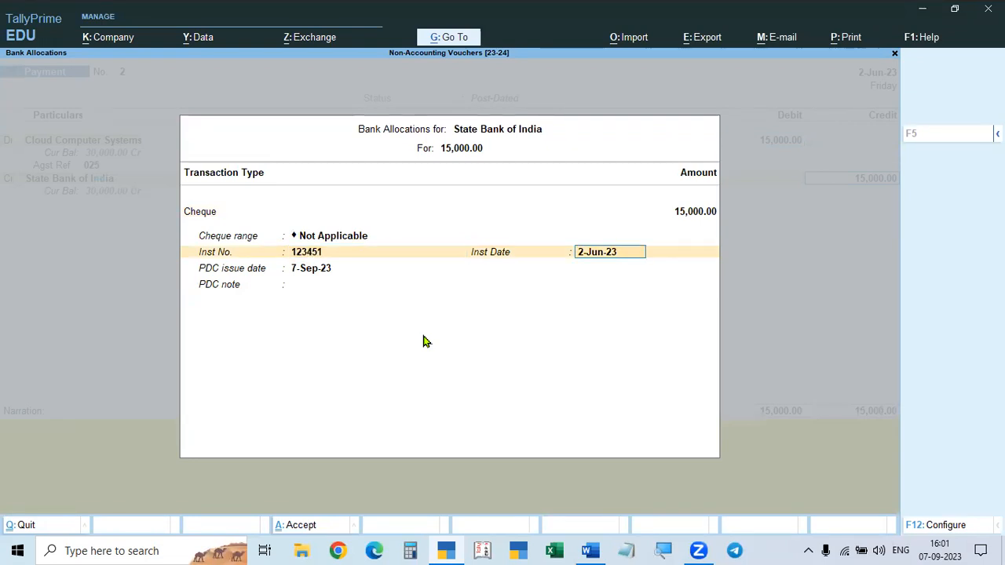
key(BackSpace)
key(BackSpace)
key(Return)
key(Return)
key(Return)
text(1)
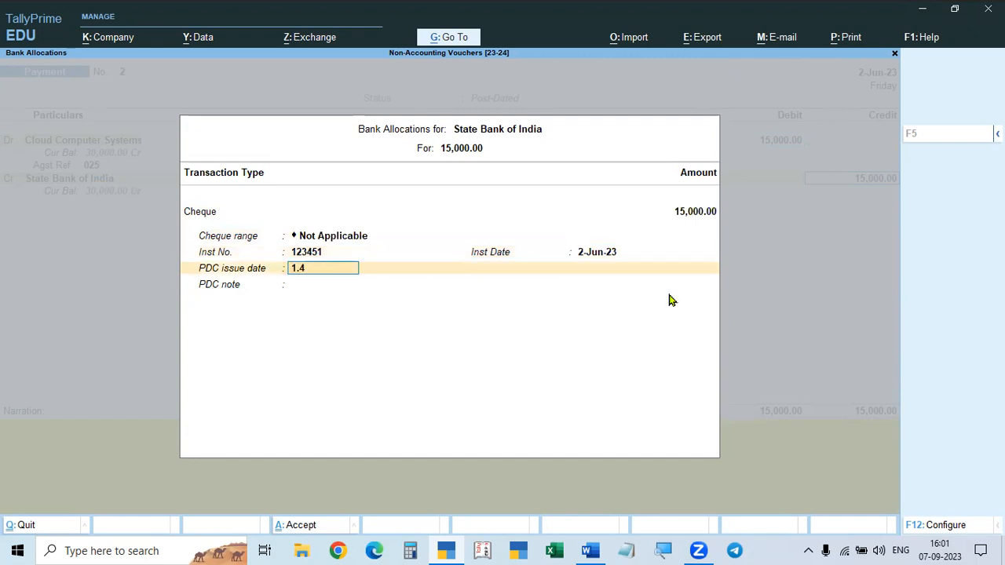
text(.4)
key(Return)
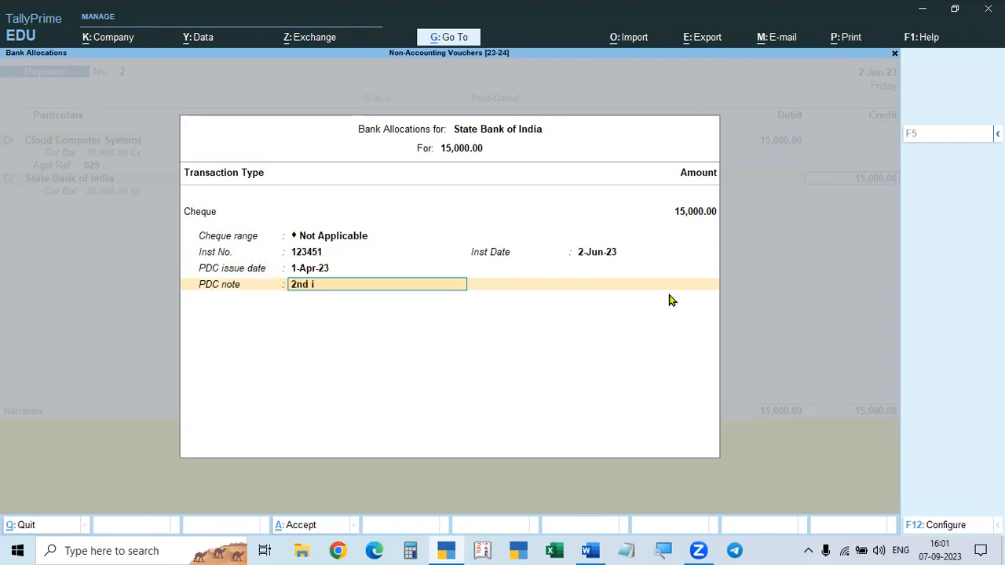
text(2nd Instalment)
key(Return)
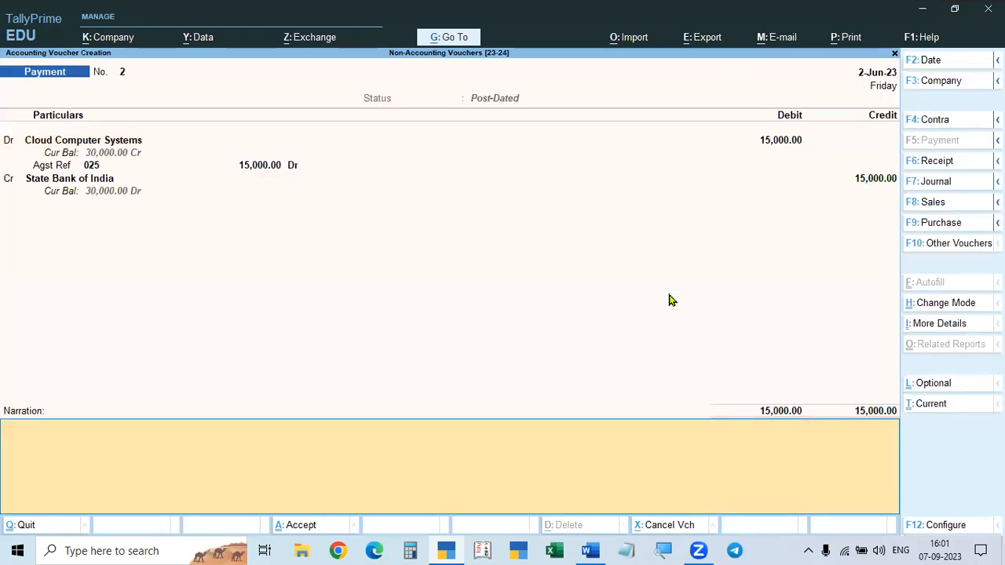
key(Return)
key(Return)
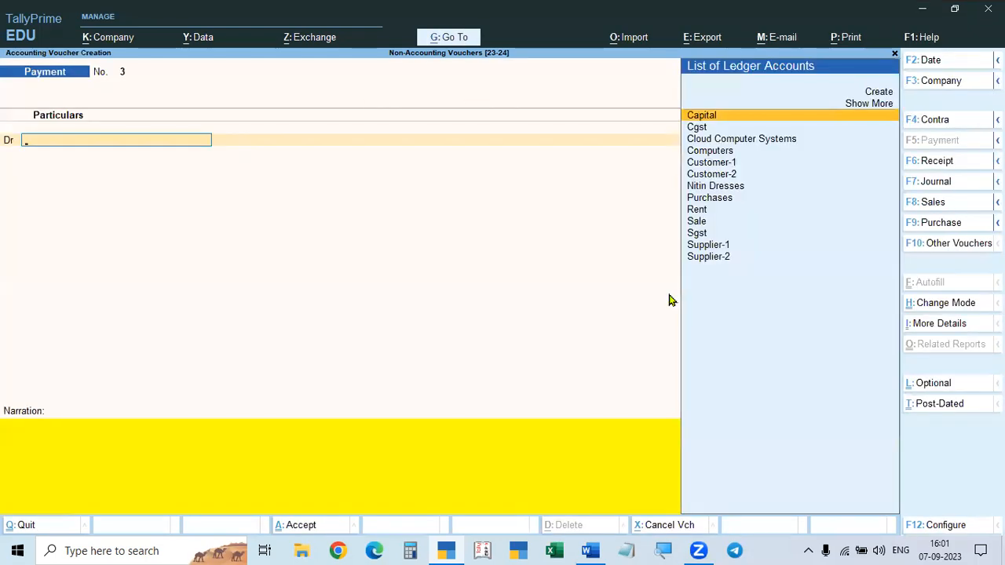
- View the Day Book for 1-Apr-23 to 31-Mar-24 to examine the Cloud Computer Systems entries, and return to the Gateway of Tally
key(Escape)
key(Down)
key(Return)
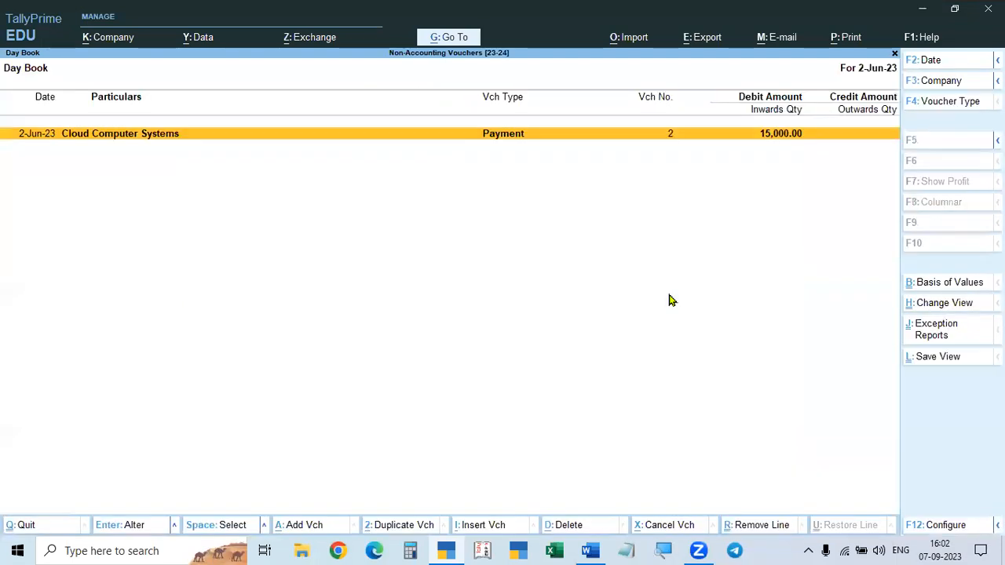
key(F2)
text(1.)
text(4)
key(Return)
text(313)
key(BackSpace)
text(.)
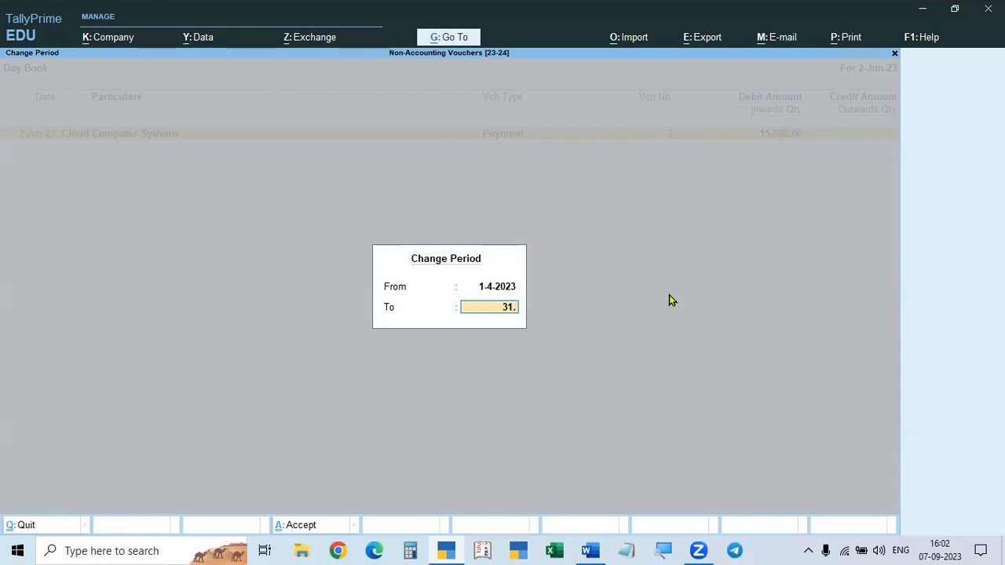
key(Return)
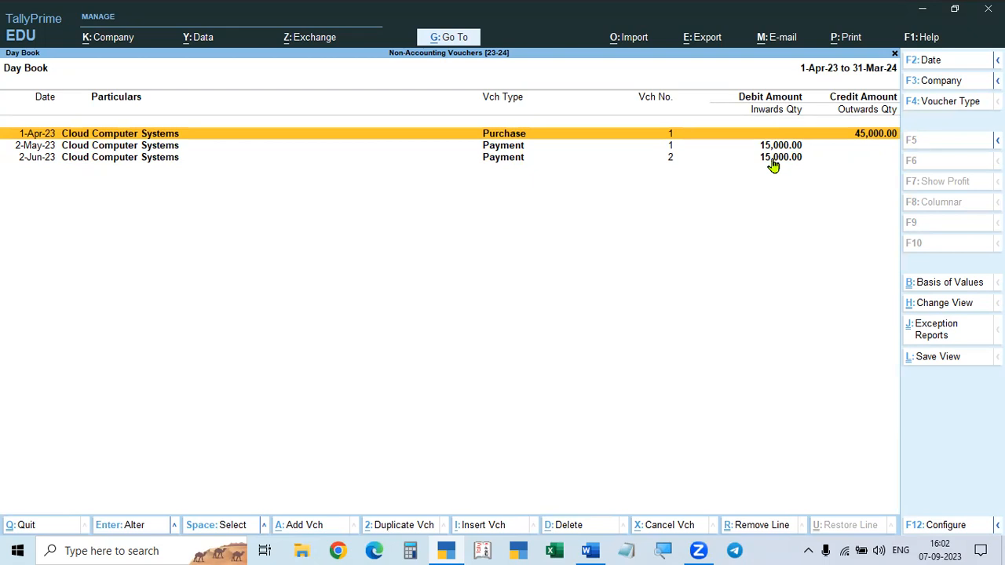
key(Escape)
- Open the banking Post-dated Summary for State Bank of India, examine June's post-dated transactions, and return to the Gateway of Tally
key(Down)
key(Down)
key(Down)
key(Down)
key(Down)
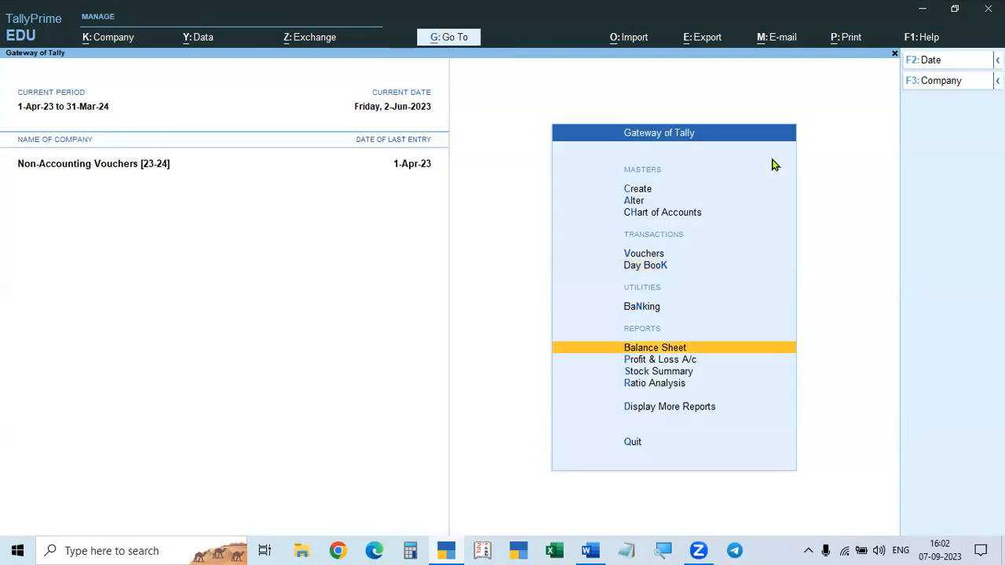
key(Up)
key(Up)
key(Up)
key(Up)
key(Up)
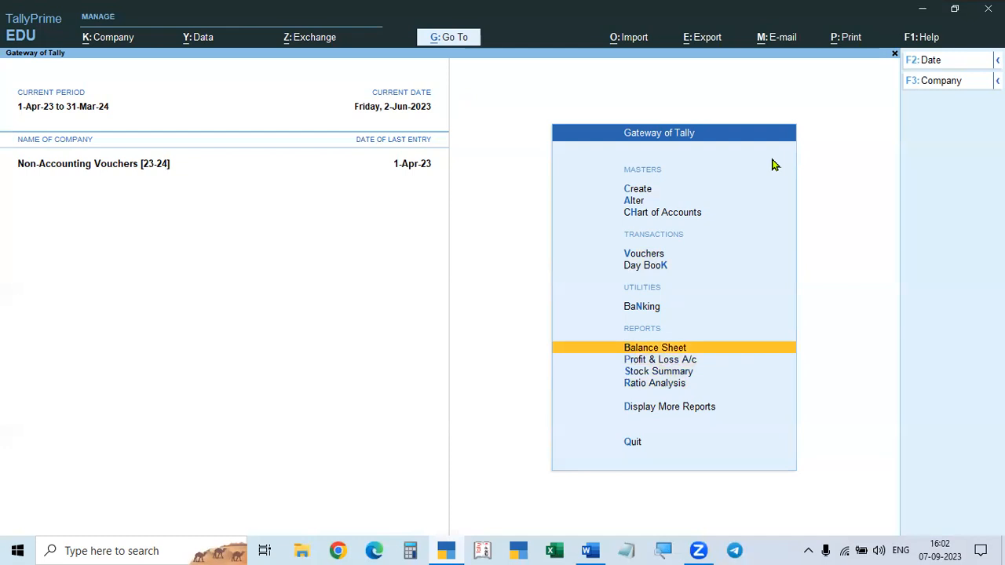
key(Down)
key(Return)
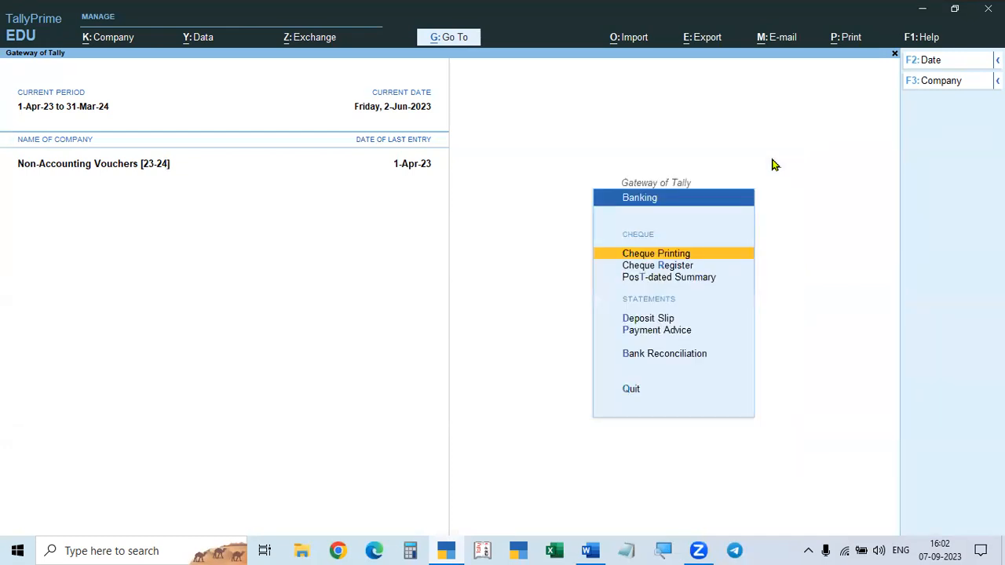
key(Down)
key(Down)
key(Return)
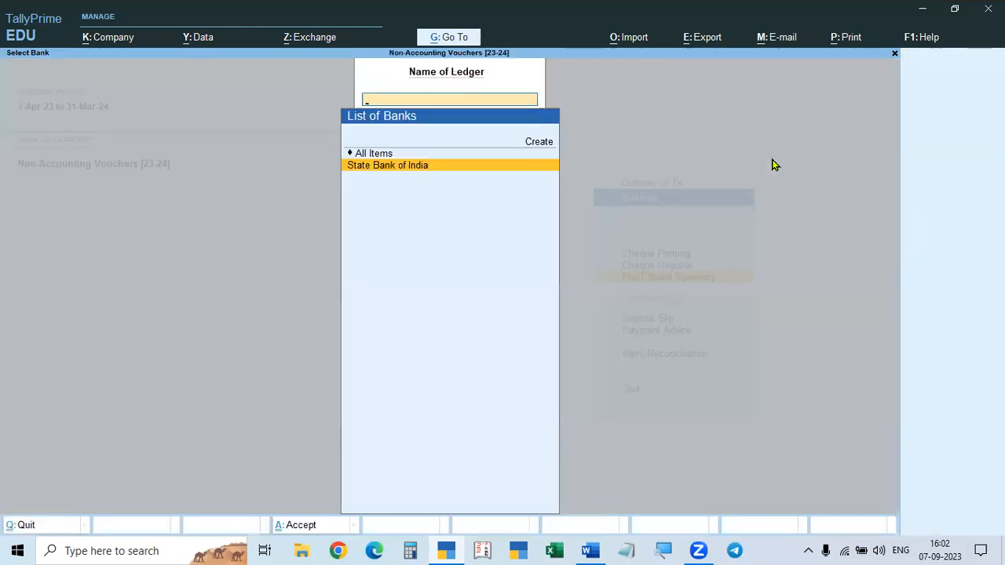
key(Return)
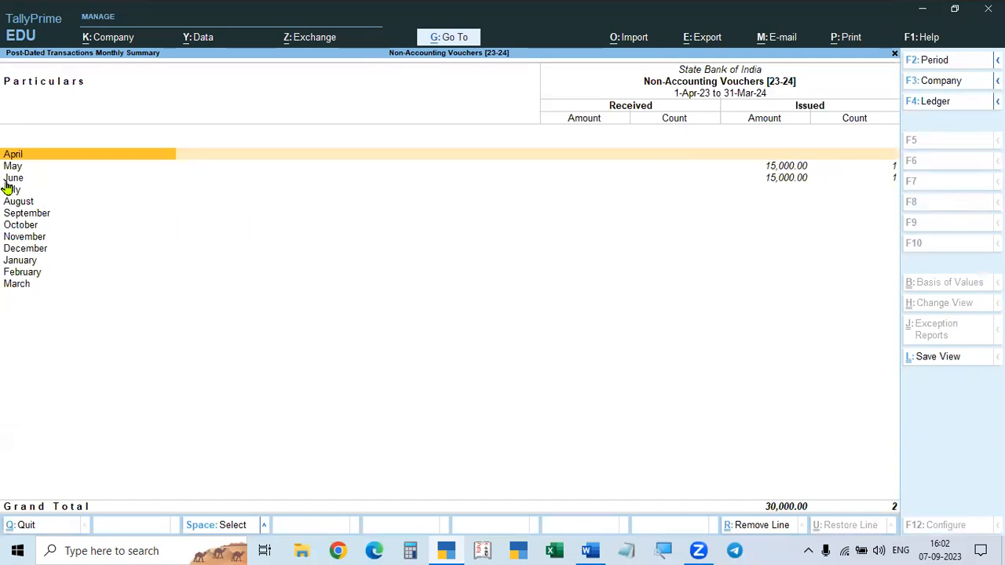
click(782, 183)
click(782, 184)
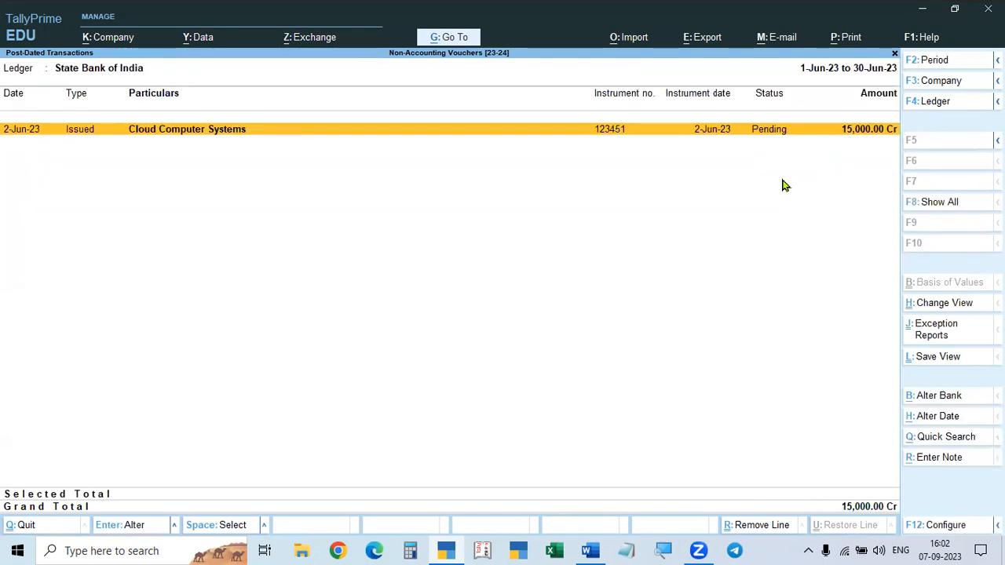
key(Escape)
key(Escape)
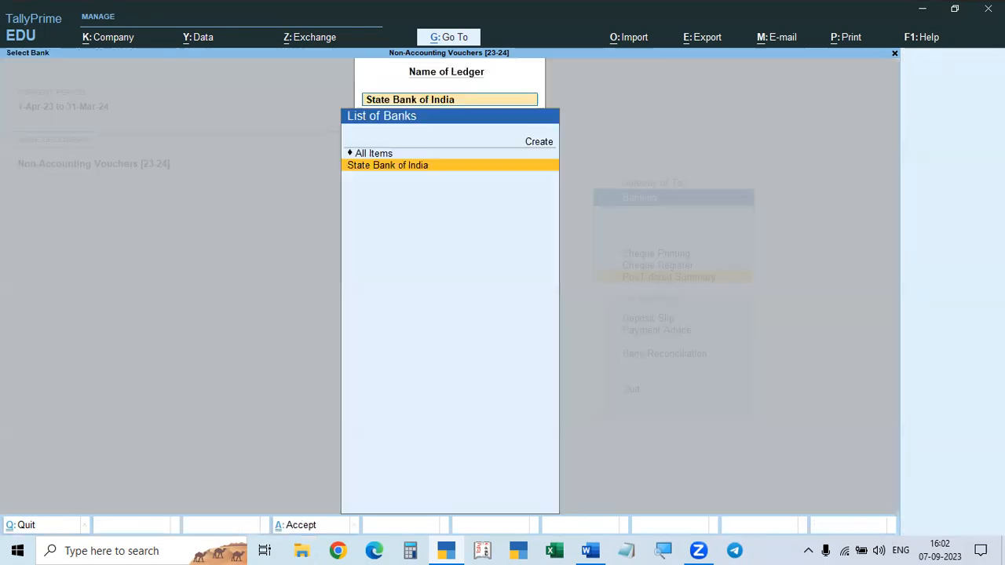
key(Escape)
key(Down)
key(Escape)
- Open the Post-Dated Vouchers register from the exception reports to examine both instalment payments
key(Down)
key(Down)
key(Down)
key(Down)
key(Down)
key(Return)
key(Down)
key(Down)
key(Down)
key(Down)
key(Down)
key(Down)
key(Down)
key(Down)
key(Return)
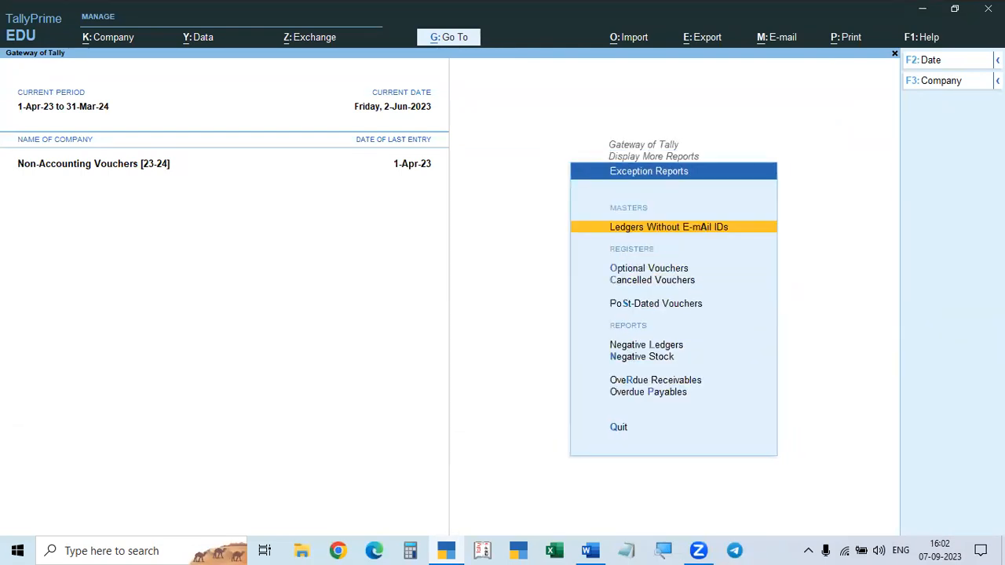
key(Down)
key(Down)
key(Down)
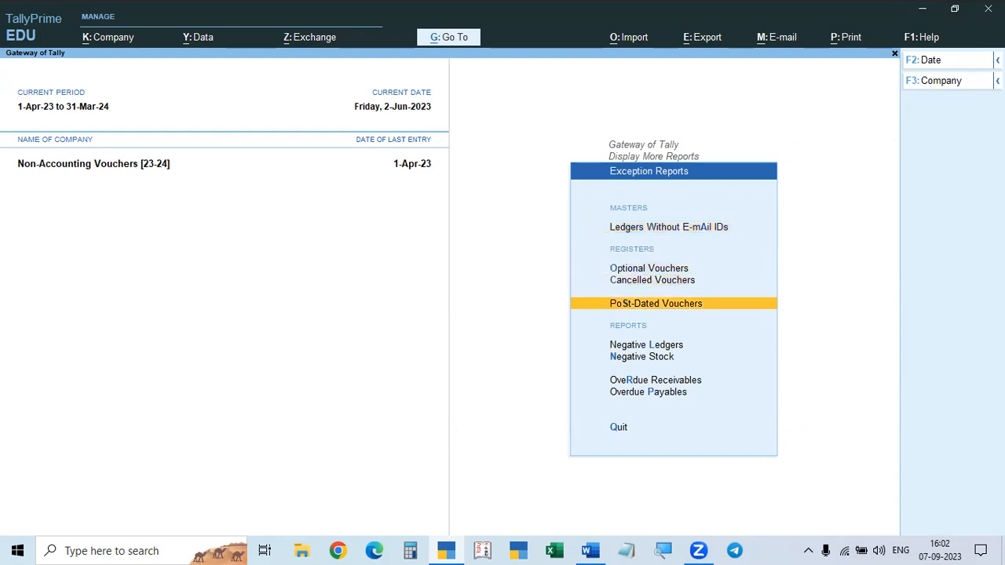
key(Return)
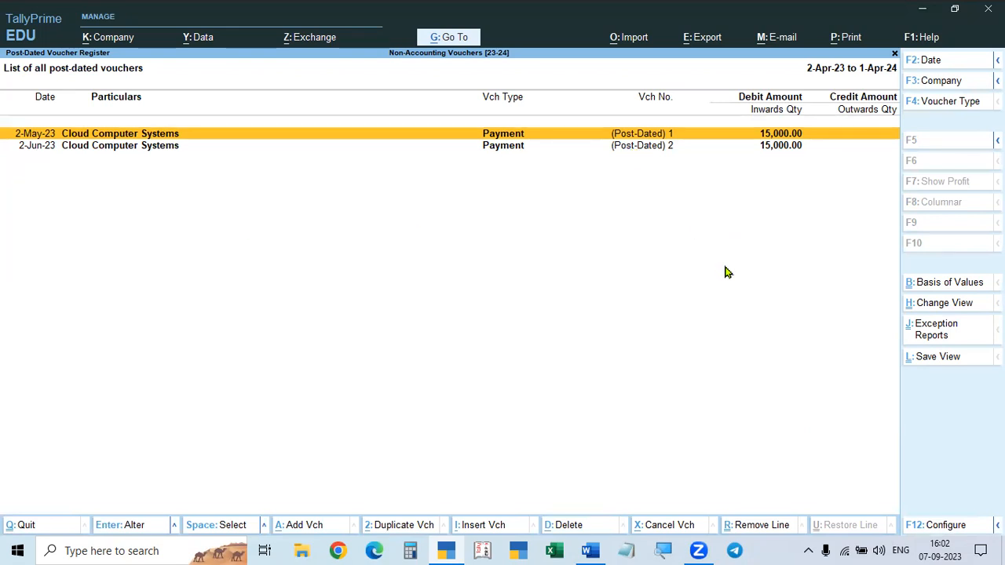
- Open the 2-Jun-23 payment from the post-dated register to examine its status, and return to the Exception Reports menu
key(Down)
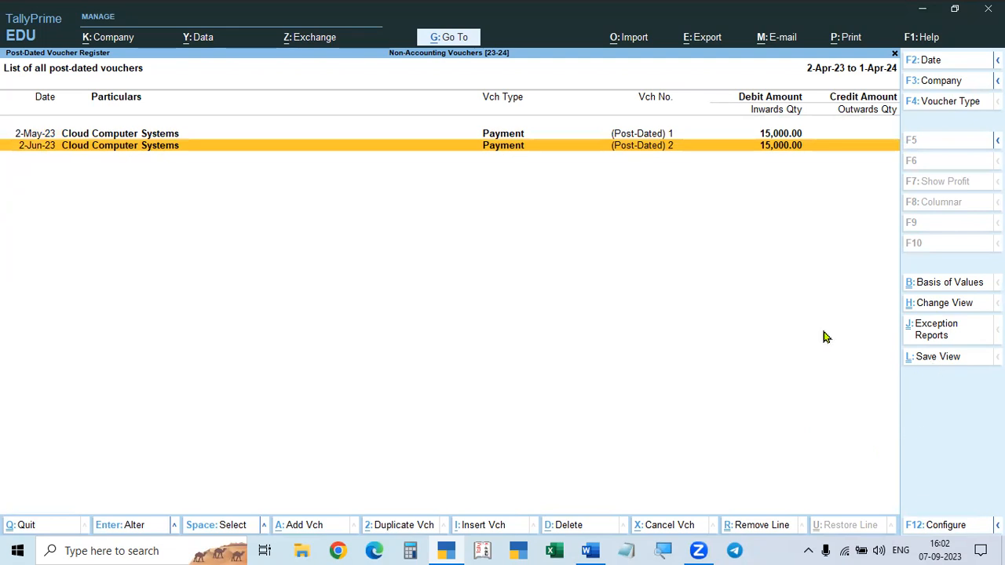
key(Return)
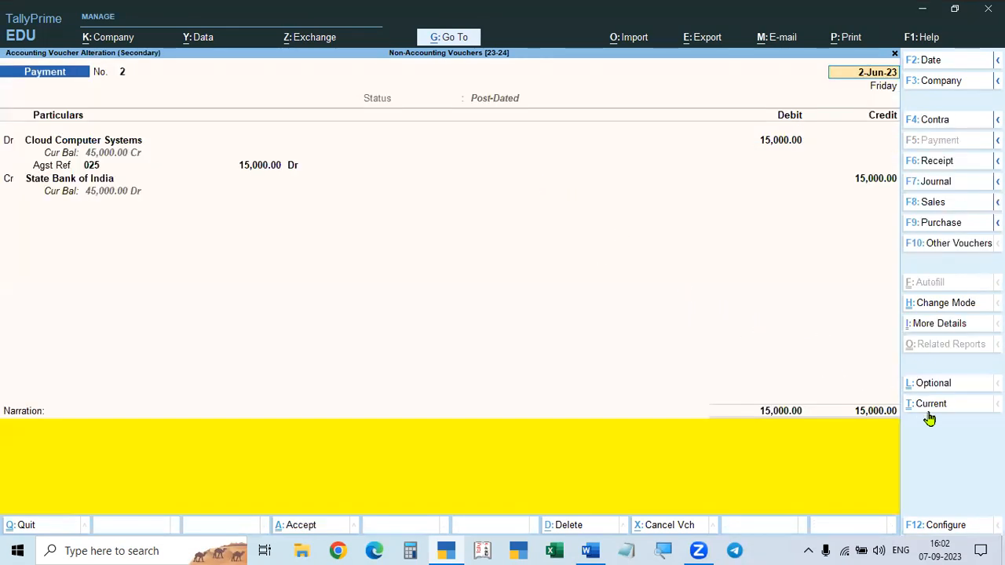
key(Escape)
key(Escape)
key(Return)
key(Escape)
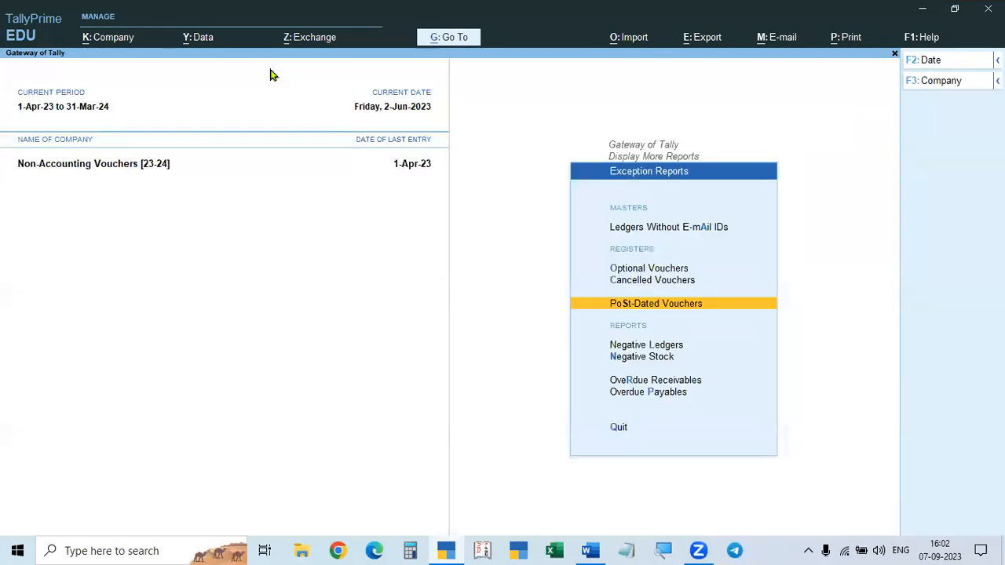
- Leave the exception reports and open the Balance Sheet in its detailed view
key(Down)
key(Escape)
key(Up)
key(Up)
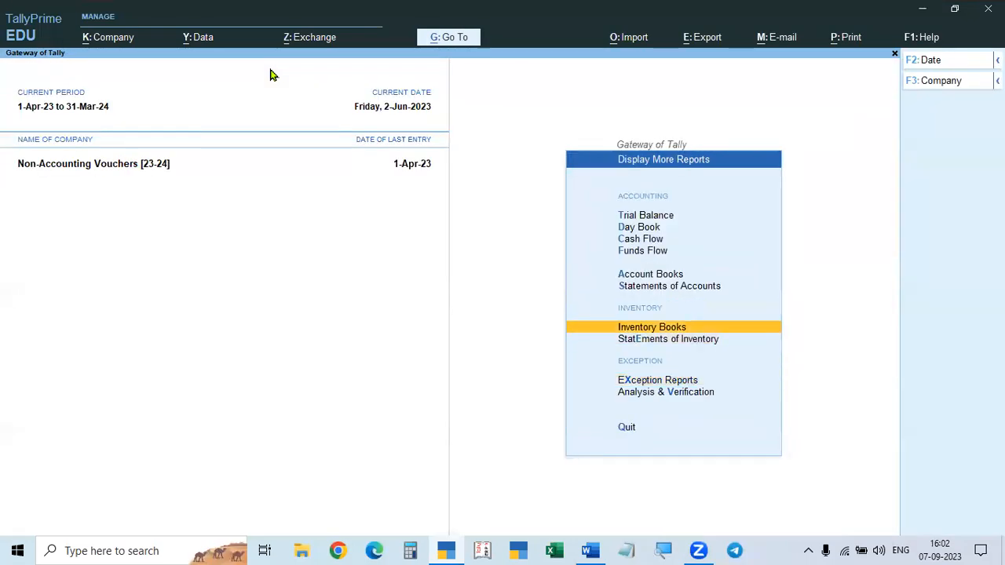
key(Escape)
key(Up)
key(Up)
key(Up)
key(Return)
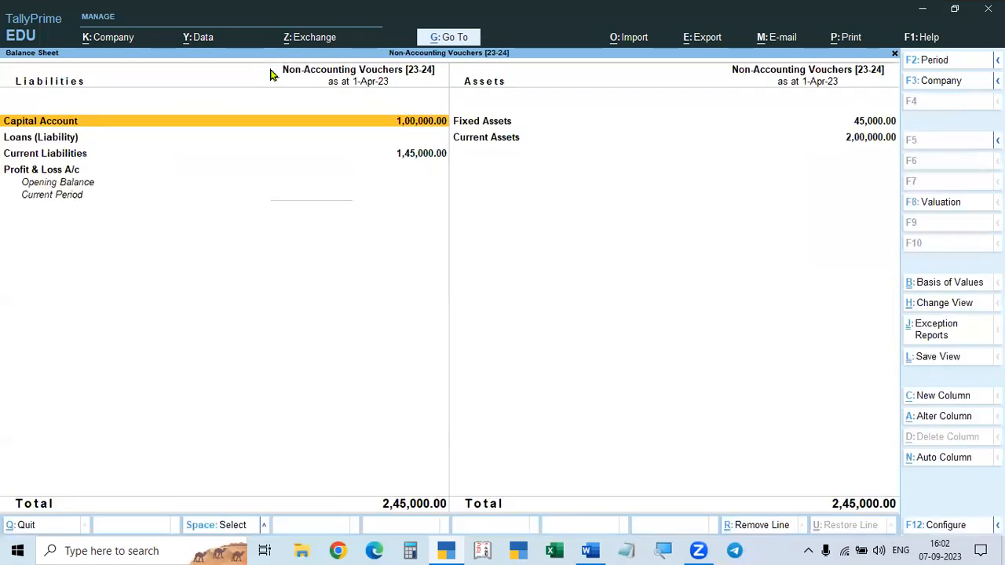
key(alt+F5)
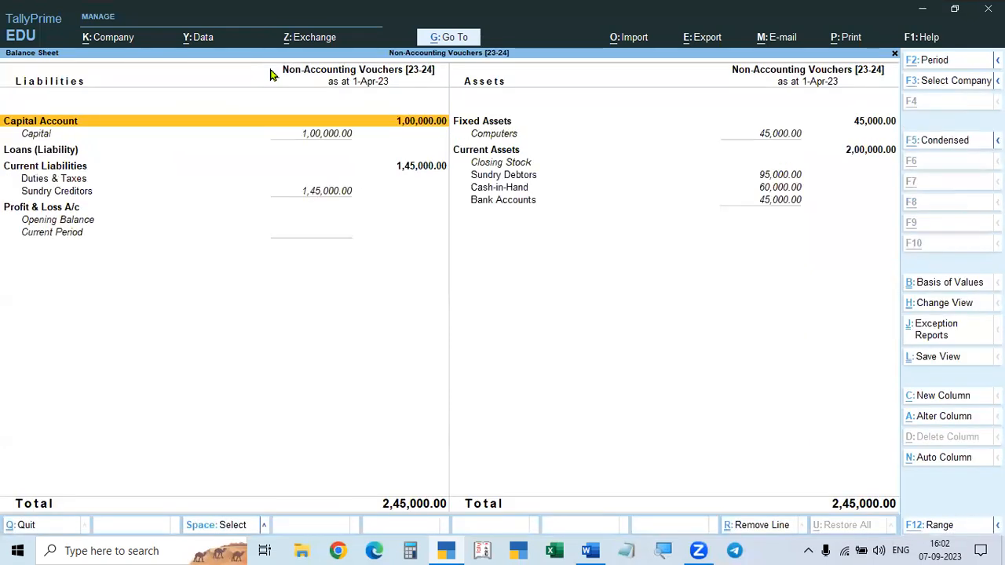
- Open the Sundry Creditors group from the Balance Sheet to examine the Cloud Computer Systems balance, and return to the Balance Sheet
click(307, 192)
click(304, 193)
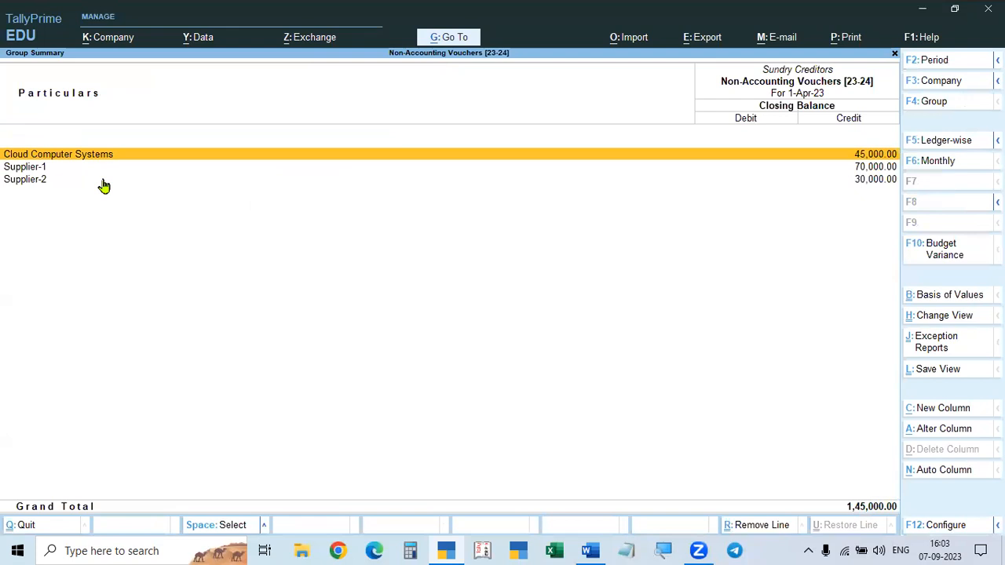
key(Escape)
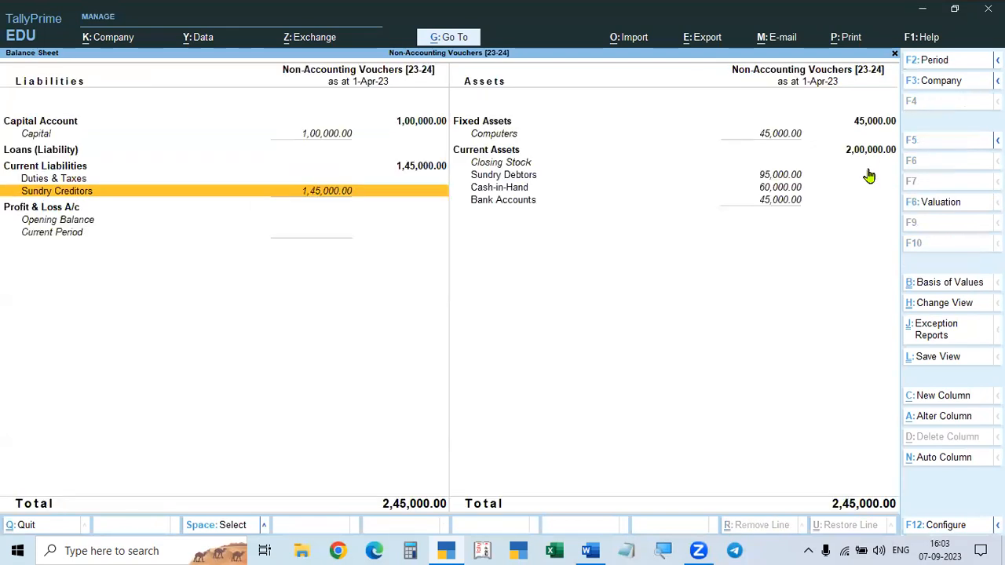
- Drill into Bank Accounts to examine State Bank of India's monthly summary for May and June, and return to the Gateway of Tally
key(Right)
key(Return)
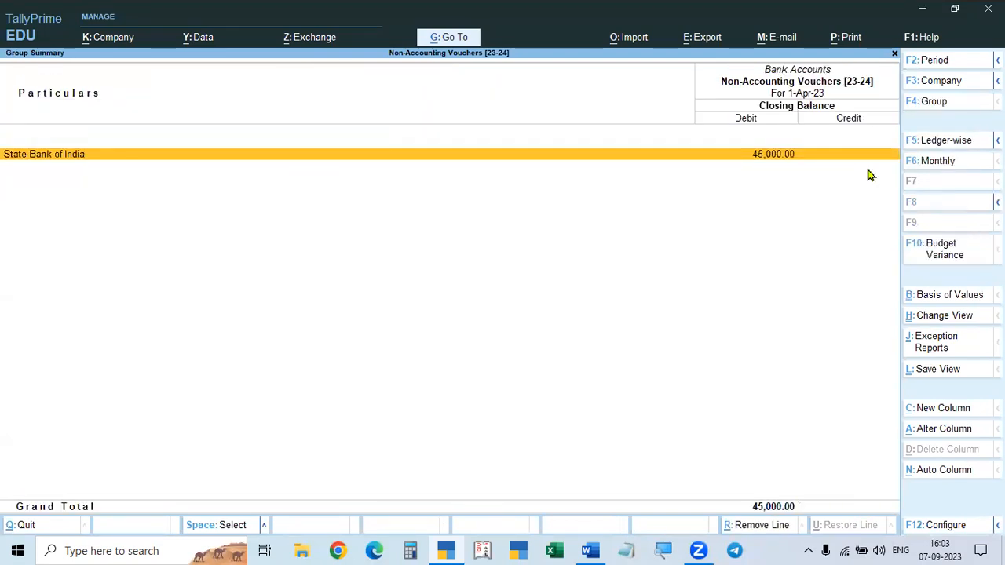
key(Return)
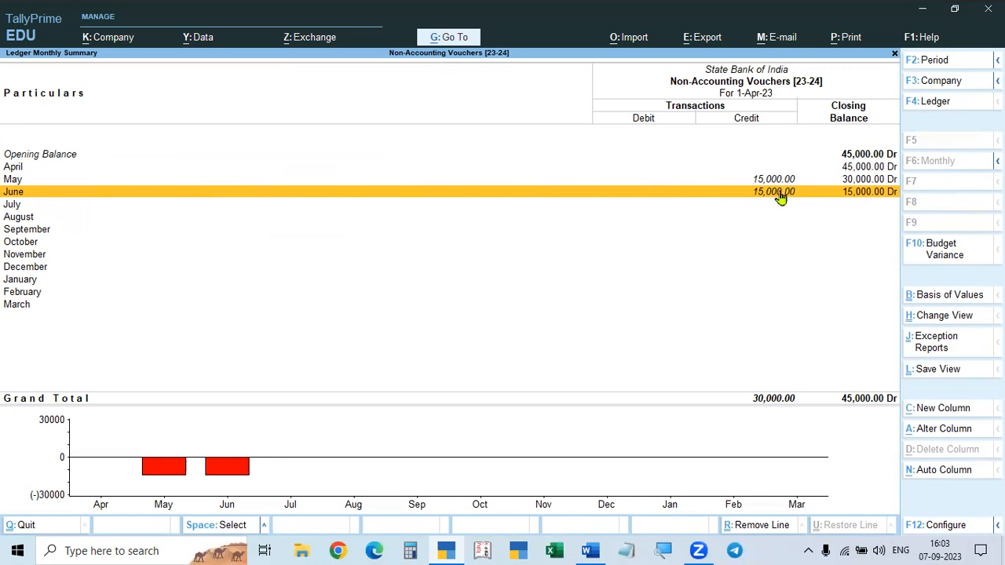
key(Escape)
key(Escape)
key(Escape)
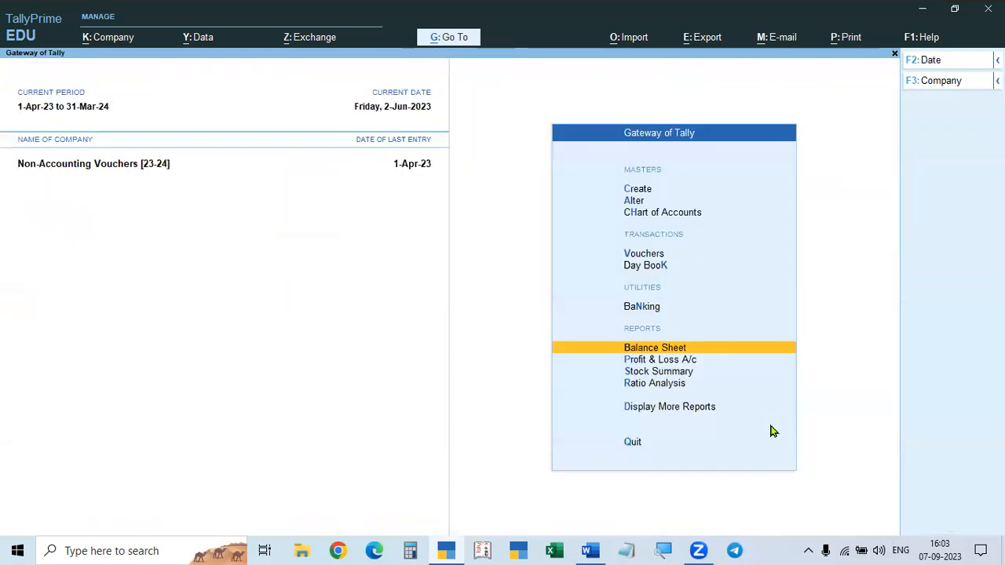
- Start a new payment voucher dated 2-Jul-23, consulting the Word assignment for the third instalment's due date
key(v)
key(F2)
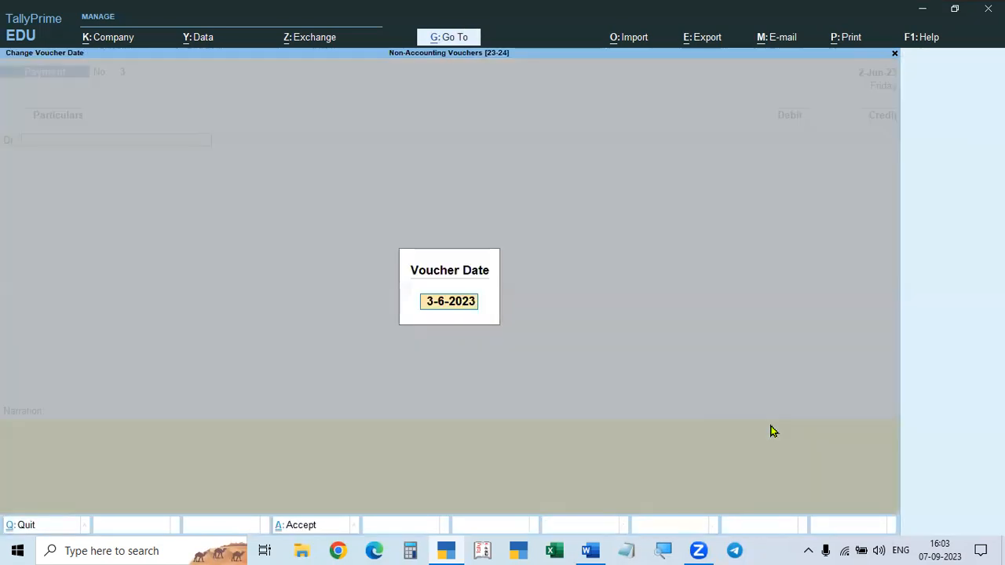
key(alt+Tab)
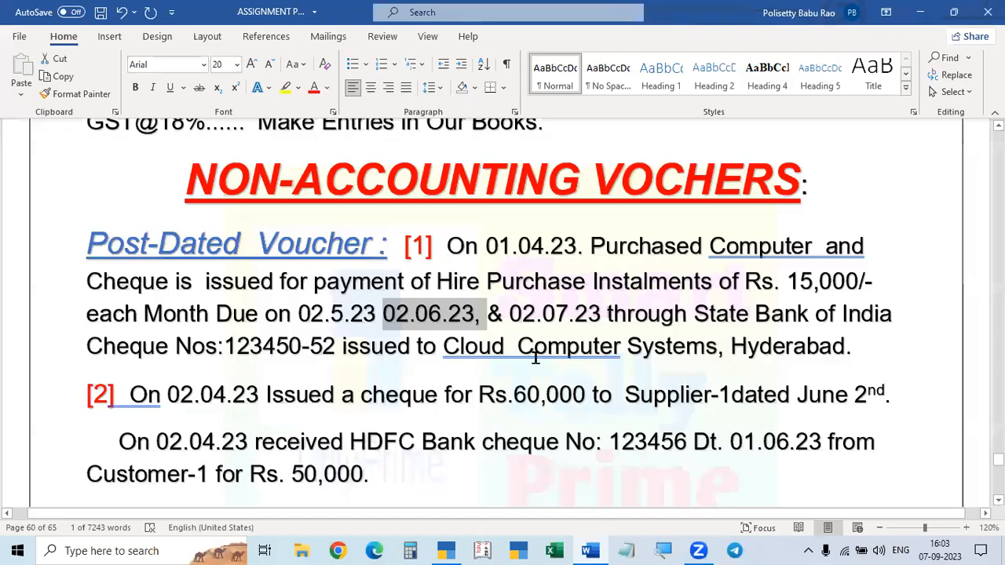
key(alt+Tab)
text(2.4)
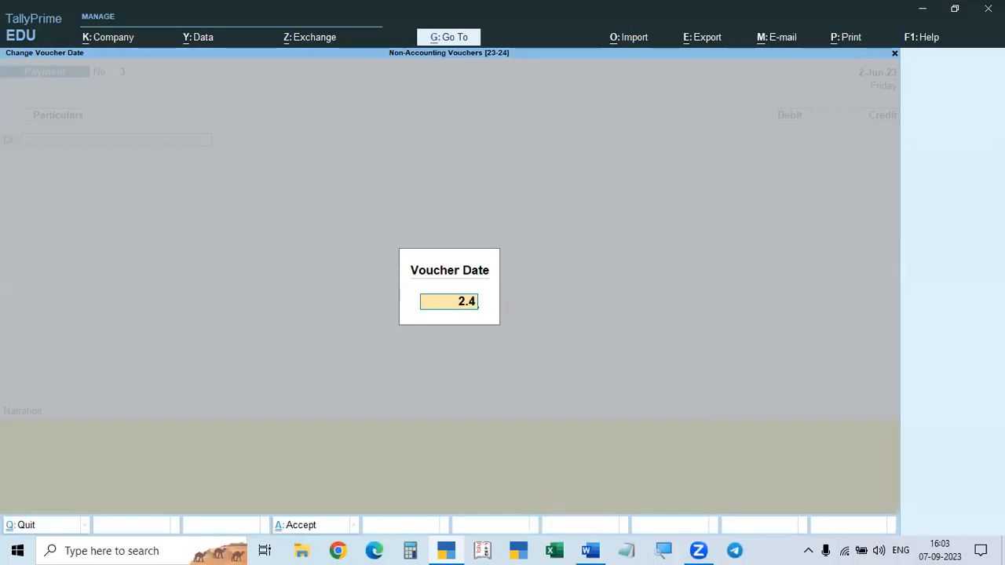
key(BackSpace)
key(BackSpace)
text(.7)
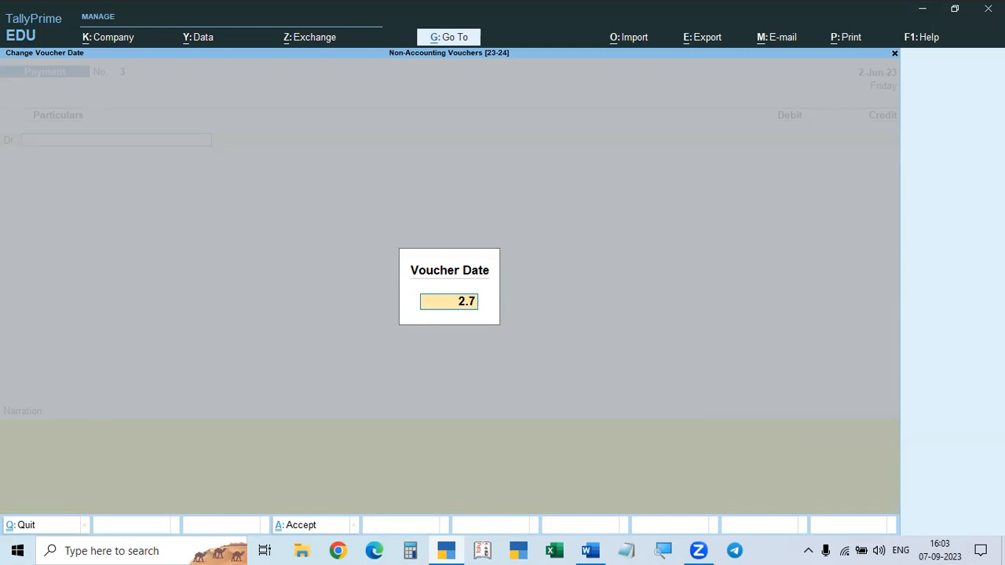
key(Return)
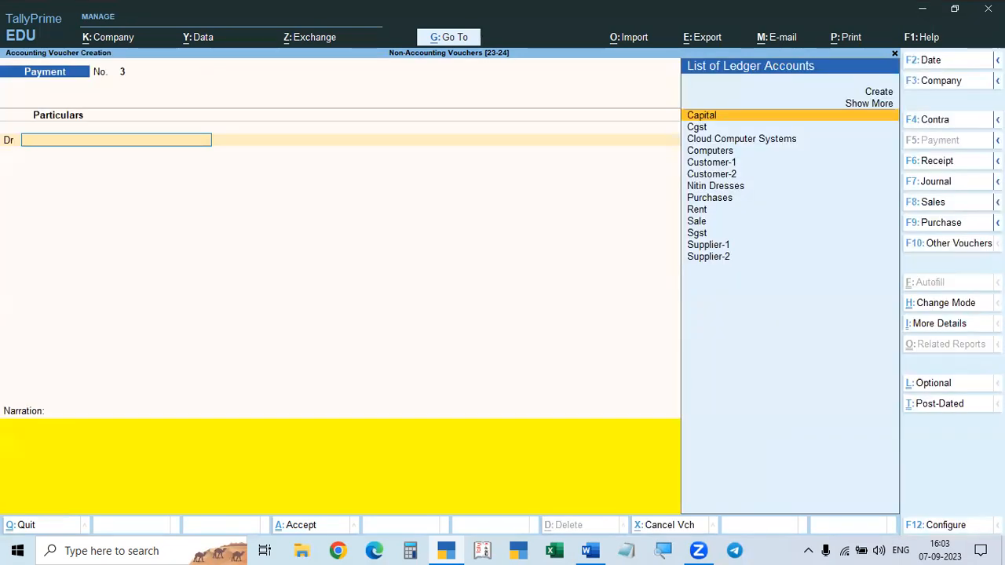
- Debit Cloud Computer Systems 15,000 against pending bill 025, with State Bank of India as the credited ledger
key(Down)
key(Down)
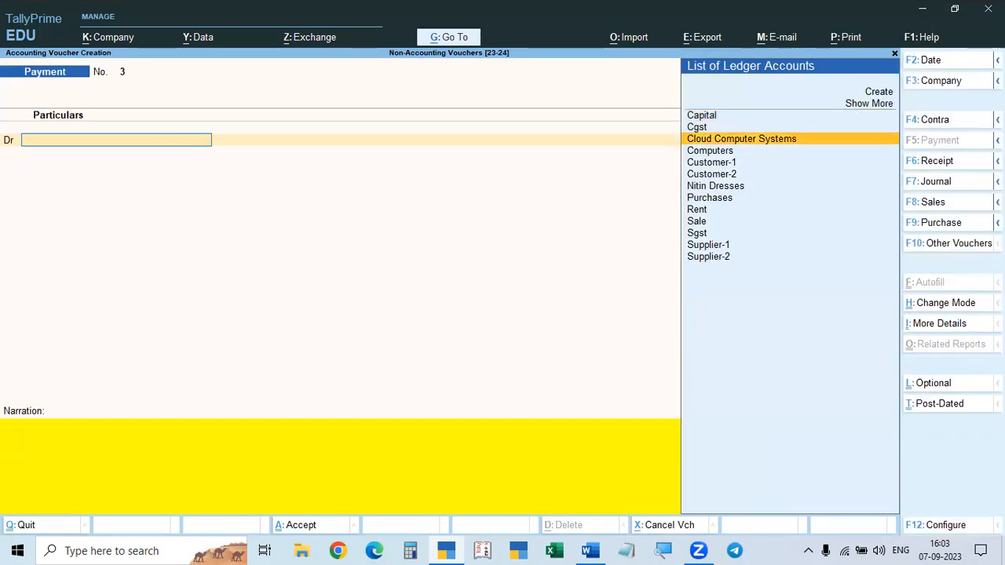
key(Return)
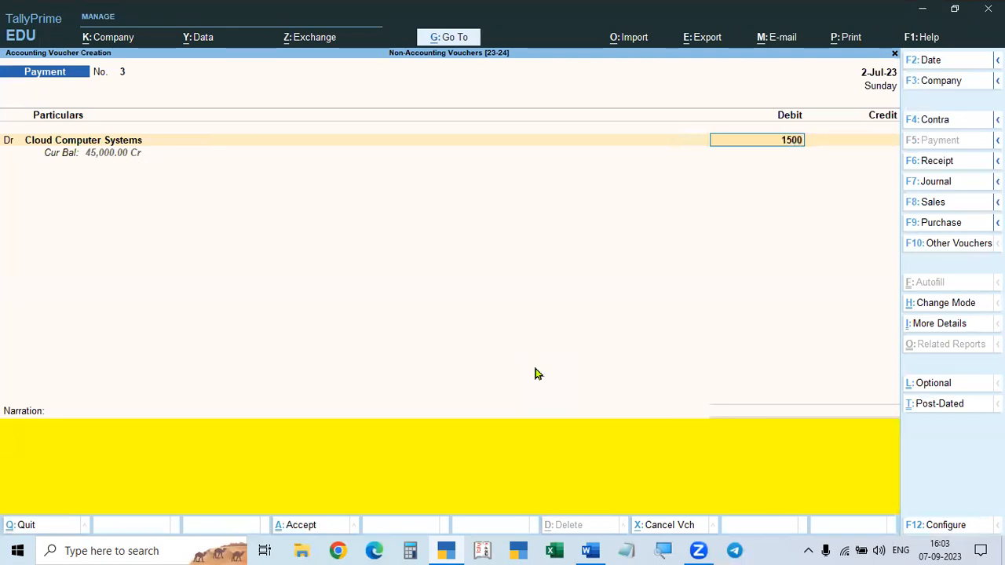
key(Return)
key(Return)
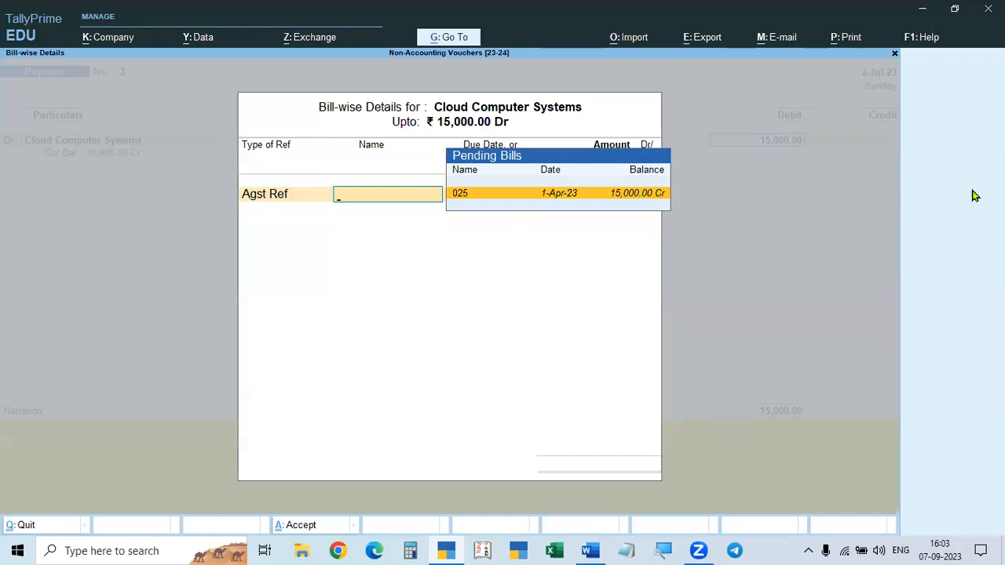
key(Return)
key(Return)
key(Return)
key(Return)
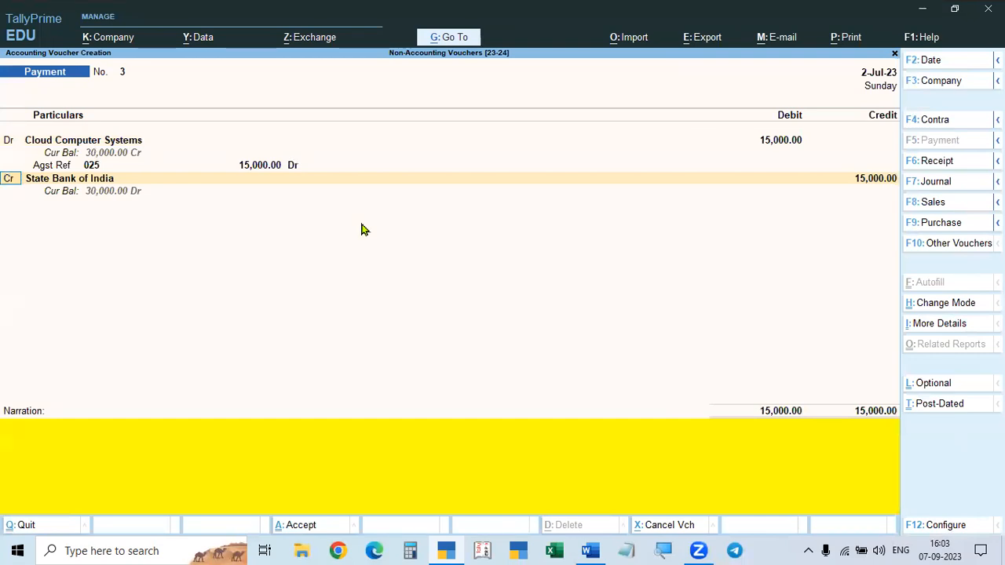
- Mark the payment voucher as post-dated and keep the State Bank of India credit at 15,000
click(935, 407)
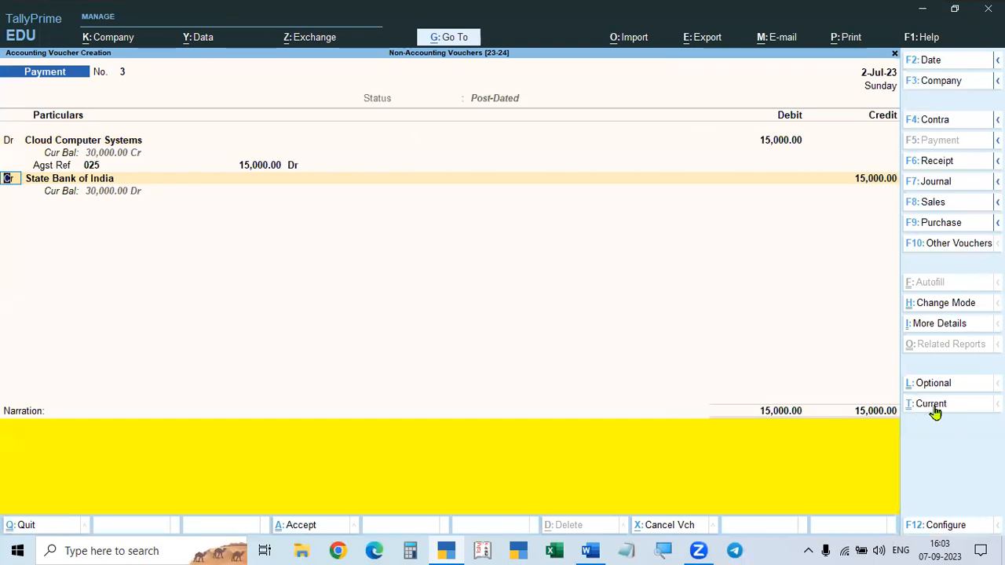
key(Return)
key(Return)
key(Return)
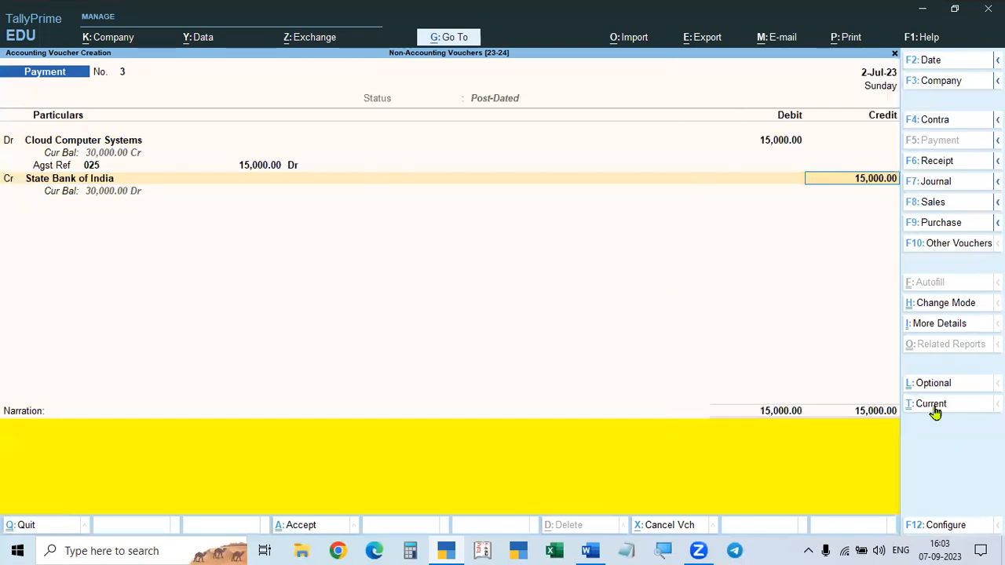
- Enter cheque number 123452, PDC issue date 1-Apr-23 and PDC note "3rd Instalment" in the bank allocation, and save the voucher
key(Return)
text(123452)
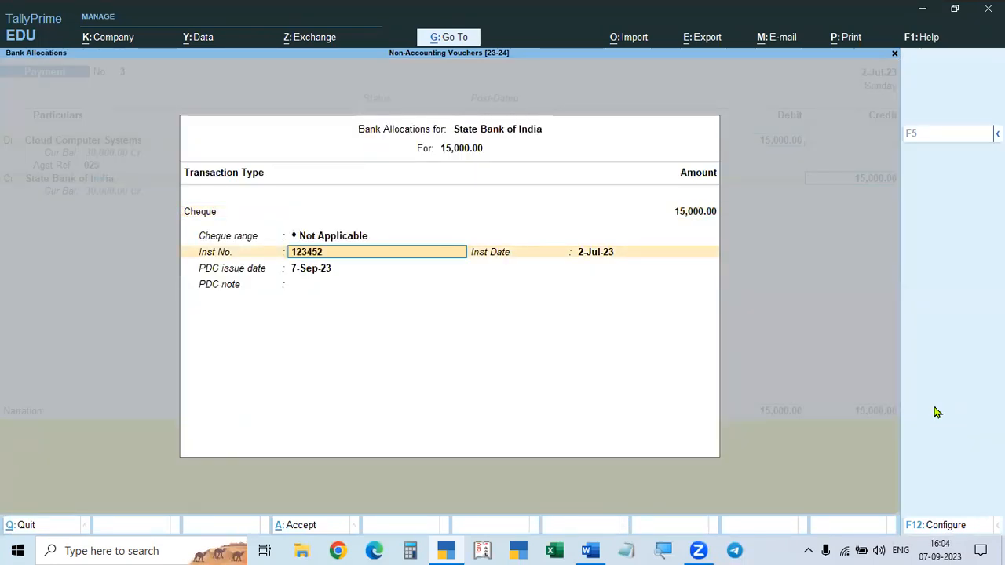
key(Return)
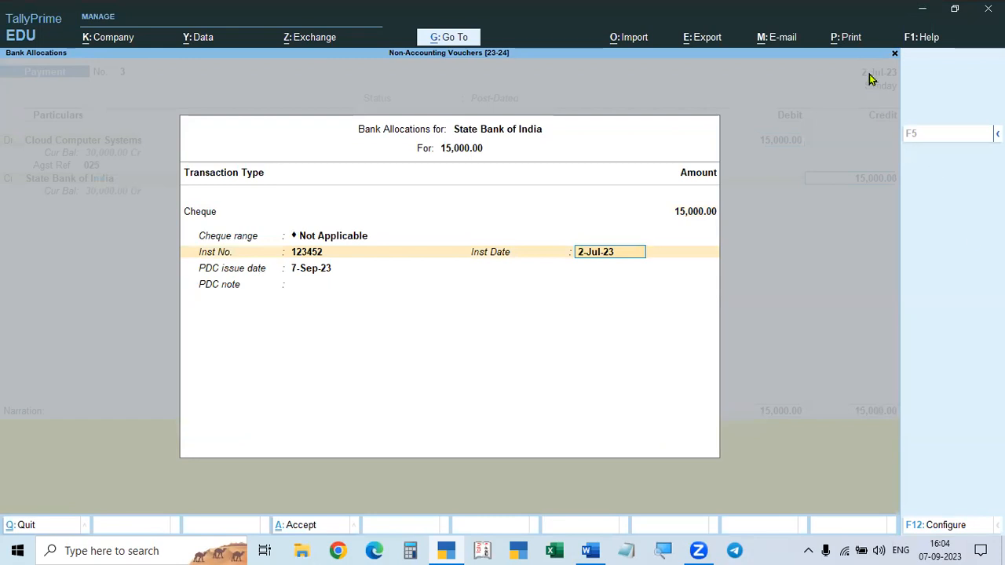
key(Return)
text(1.4)
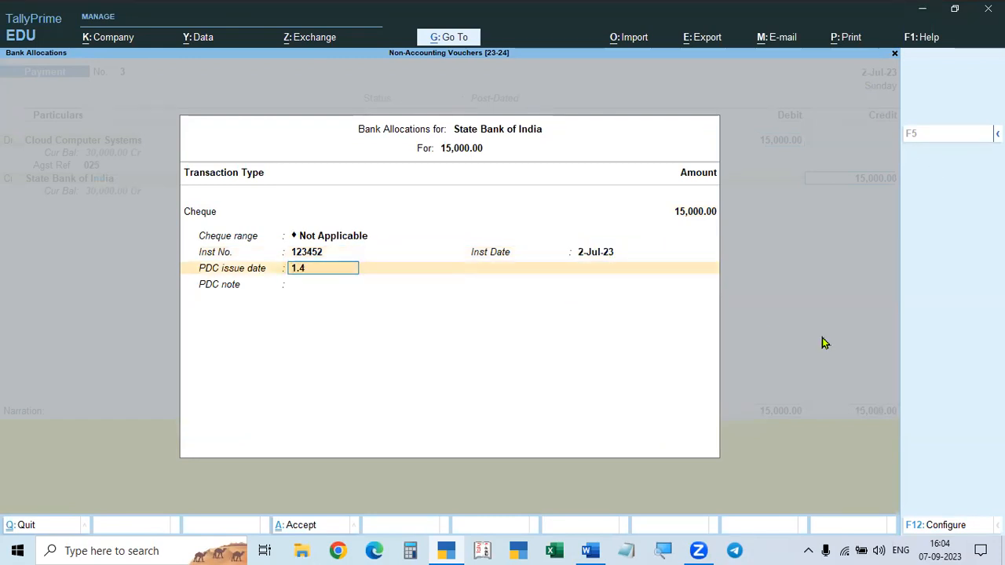
key(Return)
text(3r)
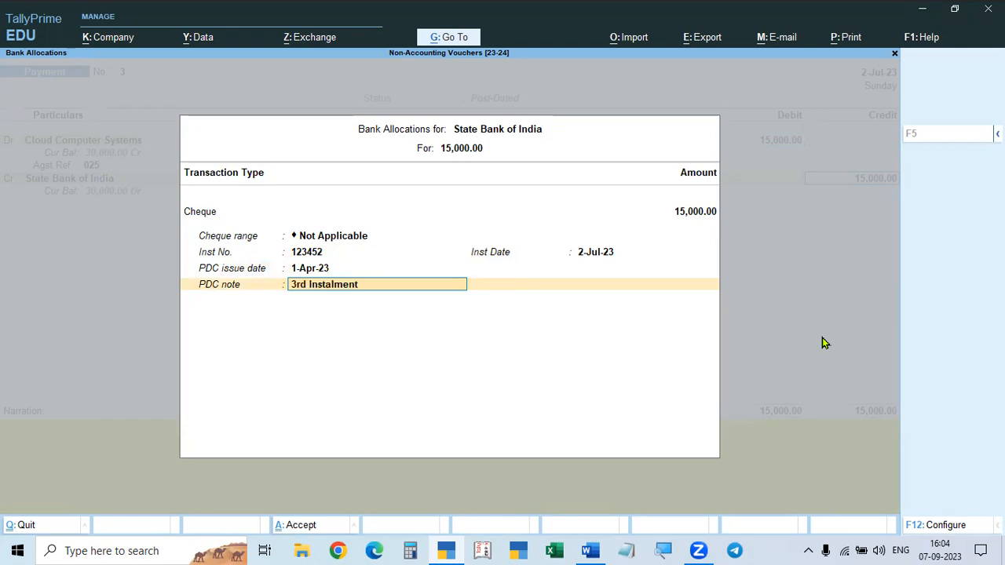
text(d Instalment)
key(Return)
key(Return)
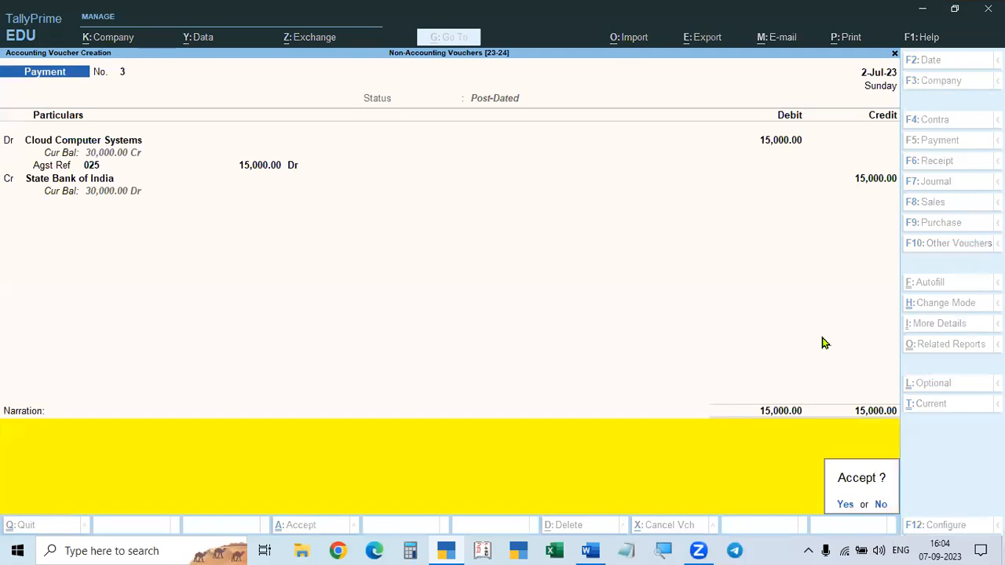
key(Return)
key(Escape)
key(Return)
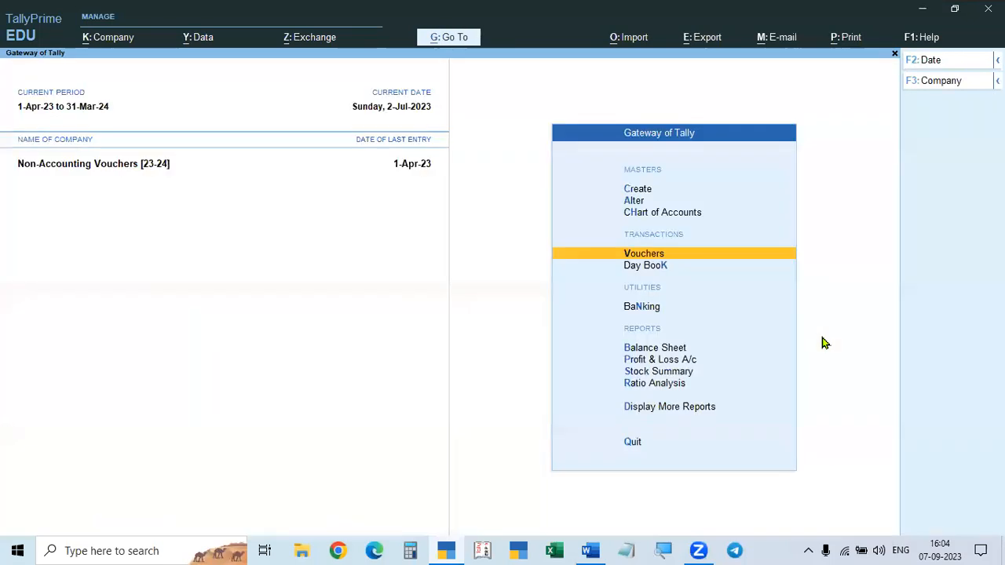
- View the Day Book for 1-Apr-23 to 31-Mar-24 to examine the purchase and all three instalment payments, and close it
key(Down)
key(Down)
key(Down)
key(Down)
key(Return)
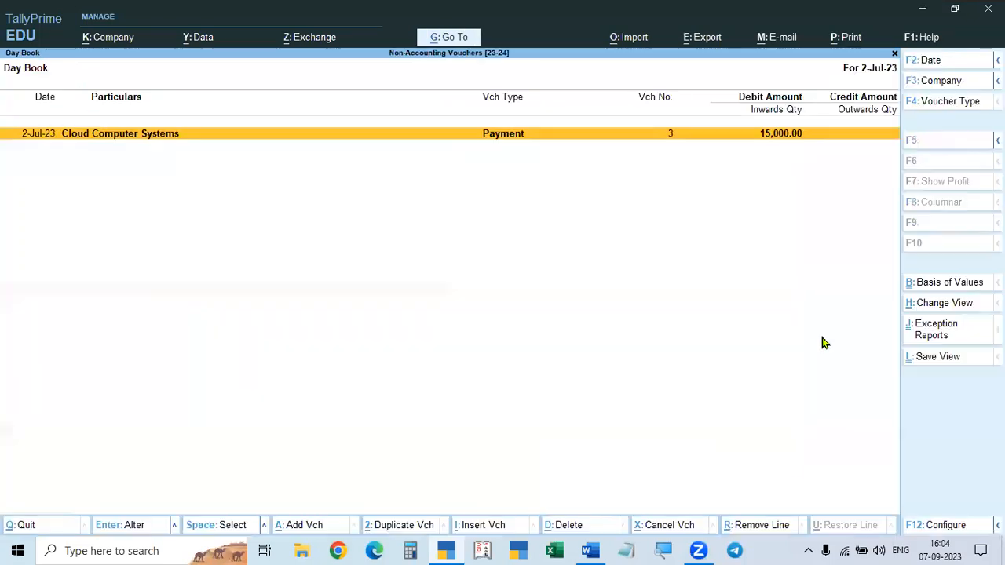
key(F2)
text(1-4)
key(Return)
text(31.3)
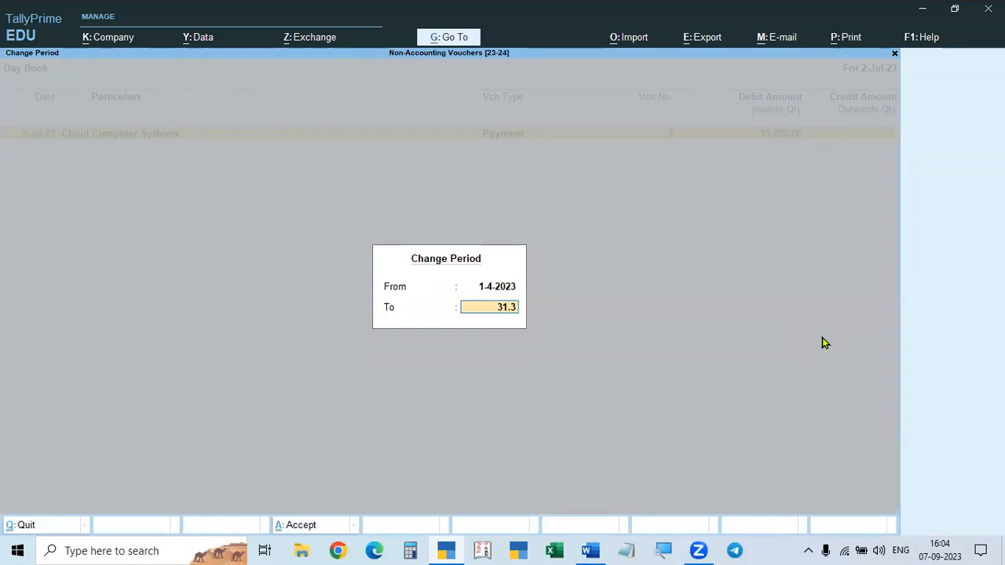
key(Return)
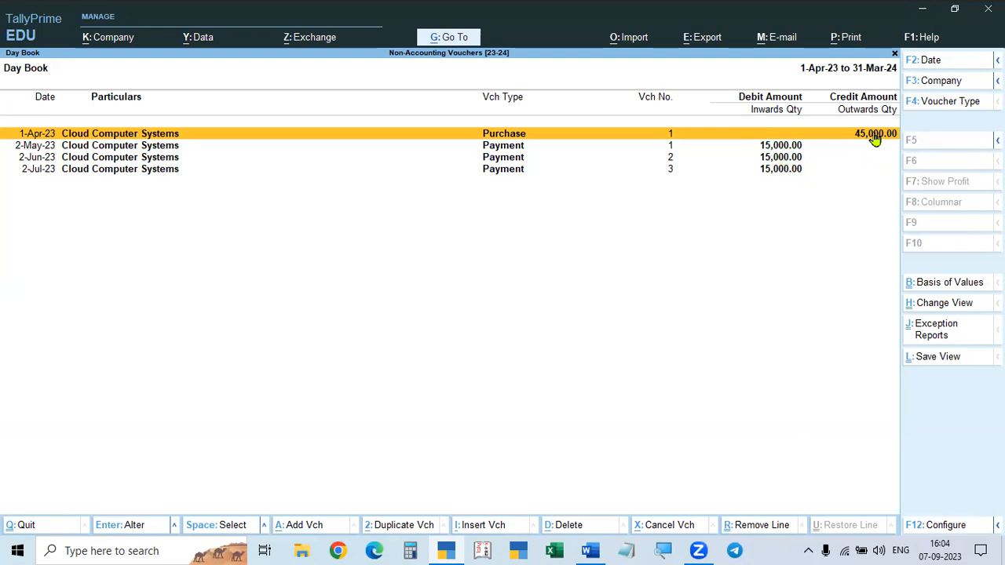
key(Escape)
- Open the banking Post-dated Summary for State Bank of India by month
key(Down)
key(Return)
key(Down)
key(Down)
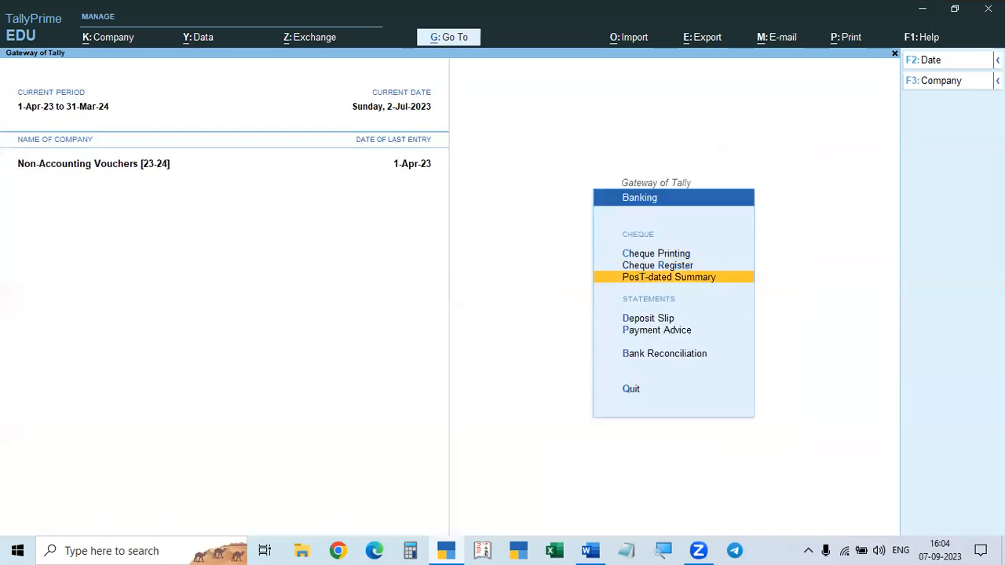
key(Return)
key(Return)
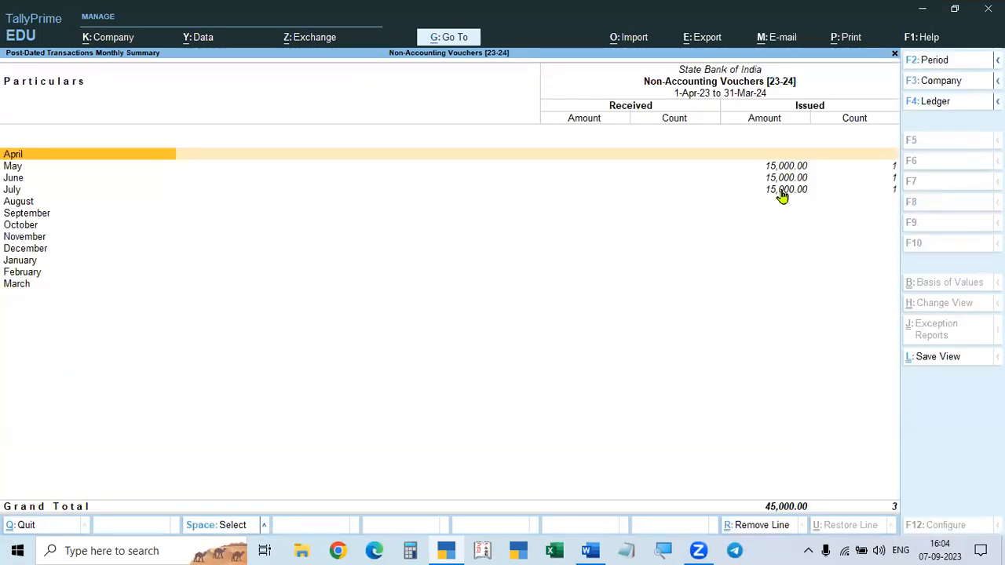
- Examine the May to July rows and open July's post-dated transactions to check the third cheque, returning to the monthly summary
click(790, 165)
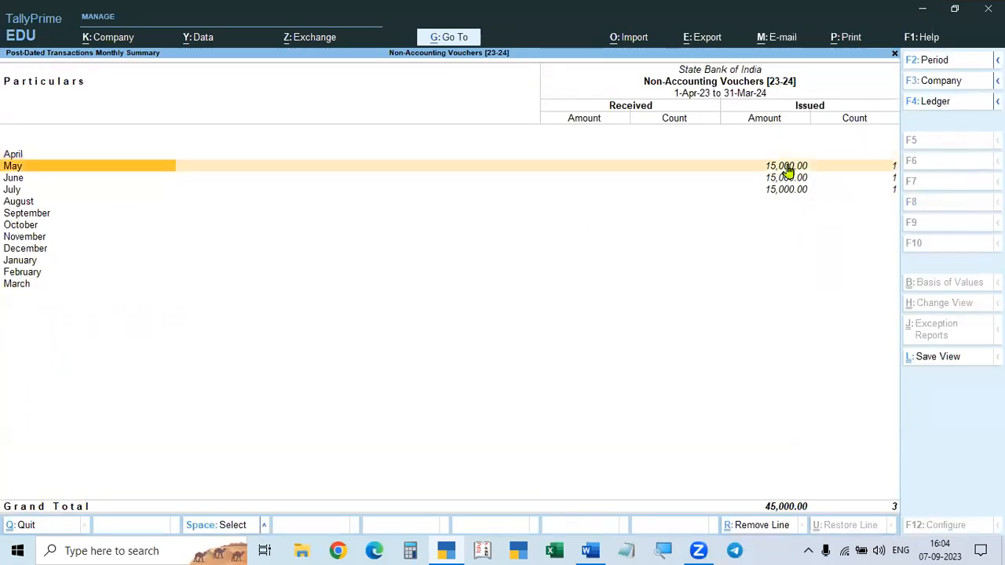
key(Down)
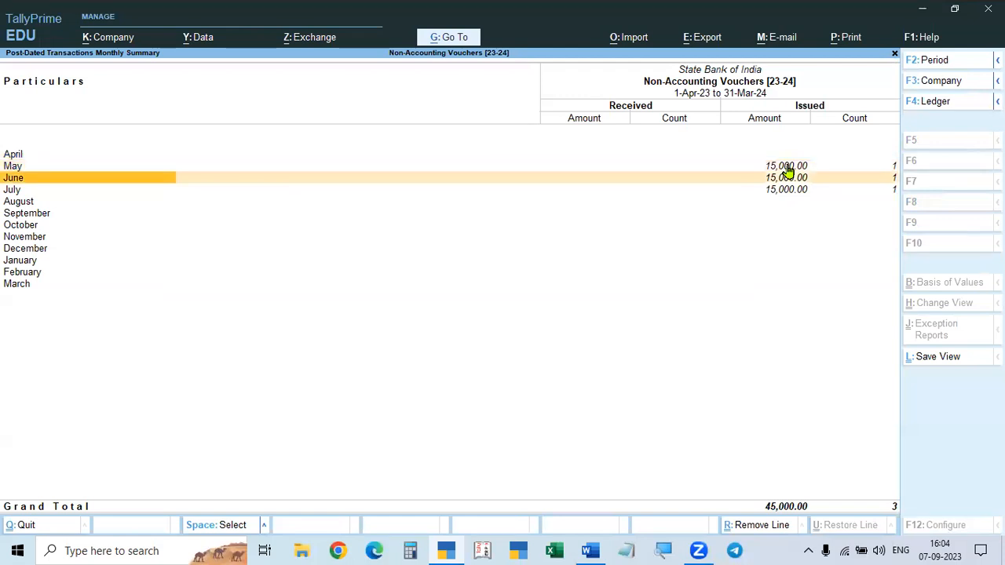
key(Down)
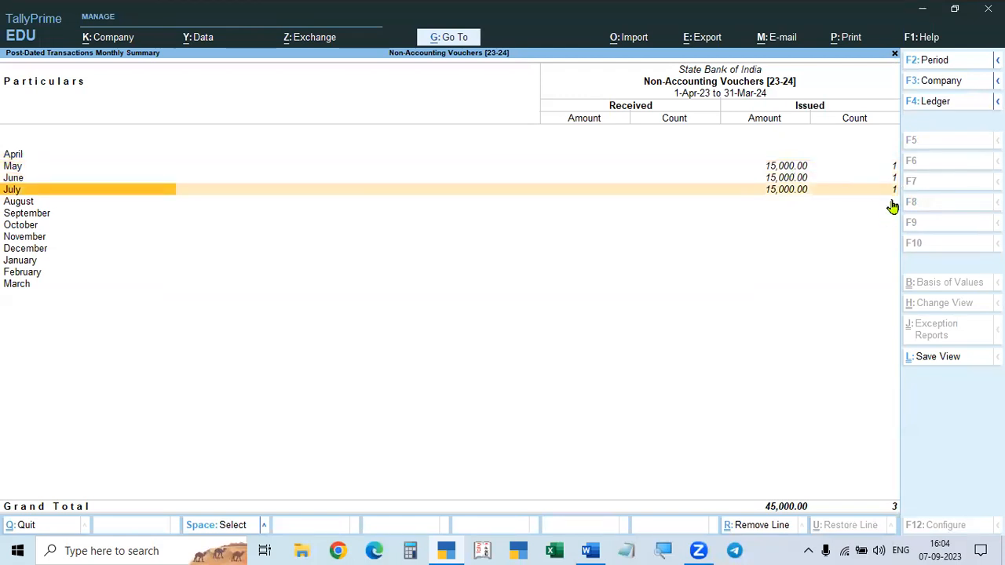
key(Return)
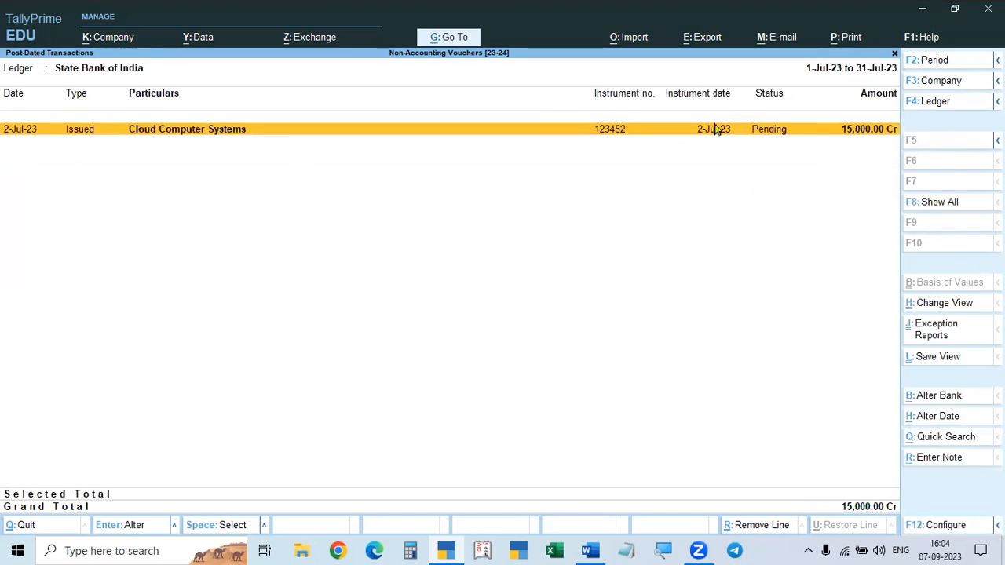
key(Escape)
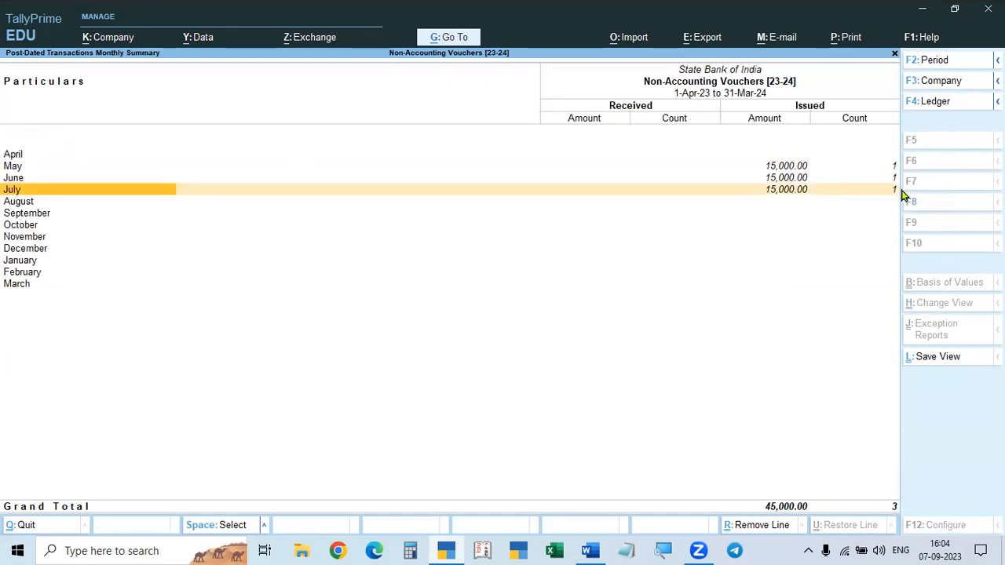
- Open July's post-dated cheque transactions in the monthly summary, and close the Post-dated Summary and the banking reports
key(Return)
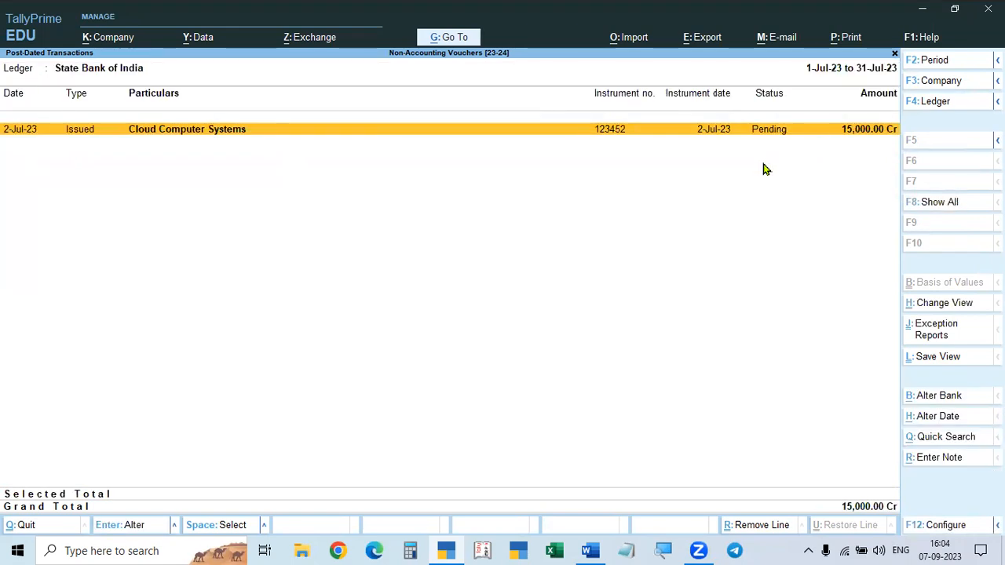
key(Escape)
key(Escape)
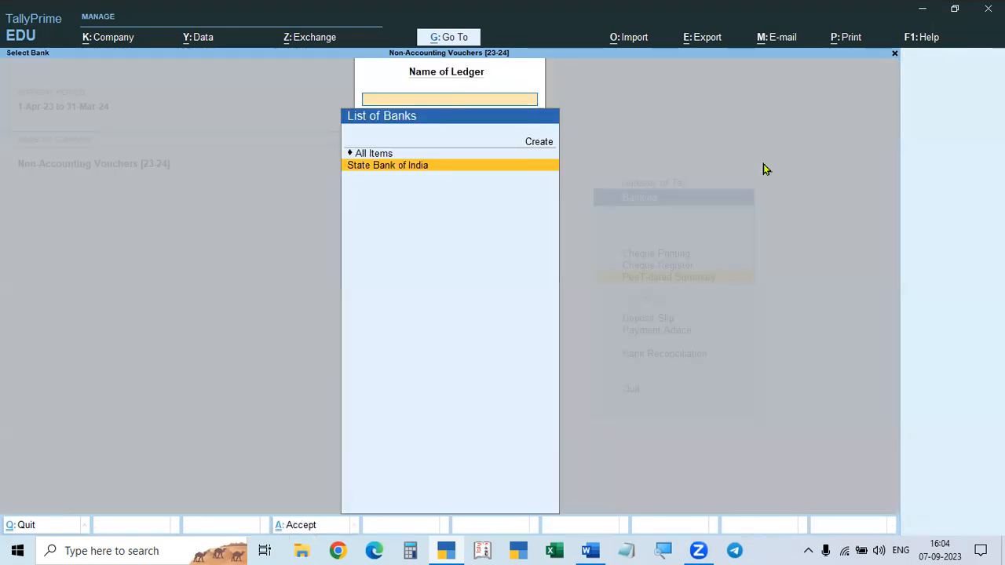
key(Escape)
key(Escape)
- Open the Post-Dated Vouchers exception register to examine the instalment payments to Cloud Computer Systems, and return to the Gateway of Tally
key(Down)
key(Down)
key(Down)
key(Down)
key(Down)
key(Return)
key(Down)
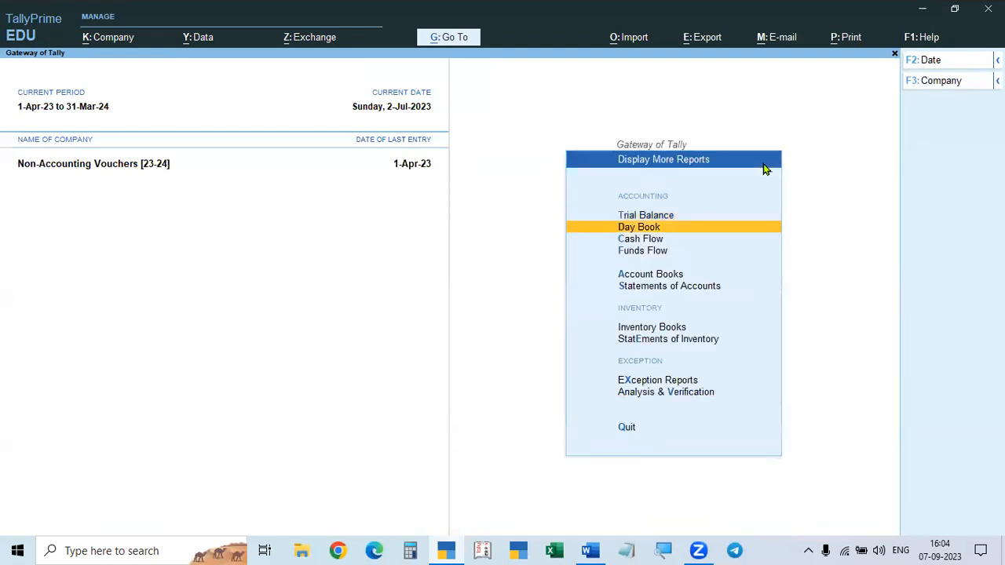
key(x)
key(Down)
key(Down)
key(Down)
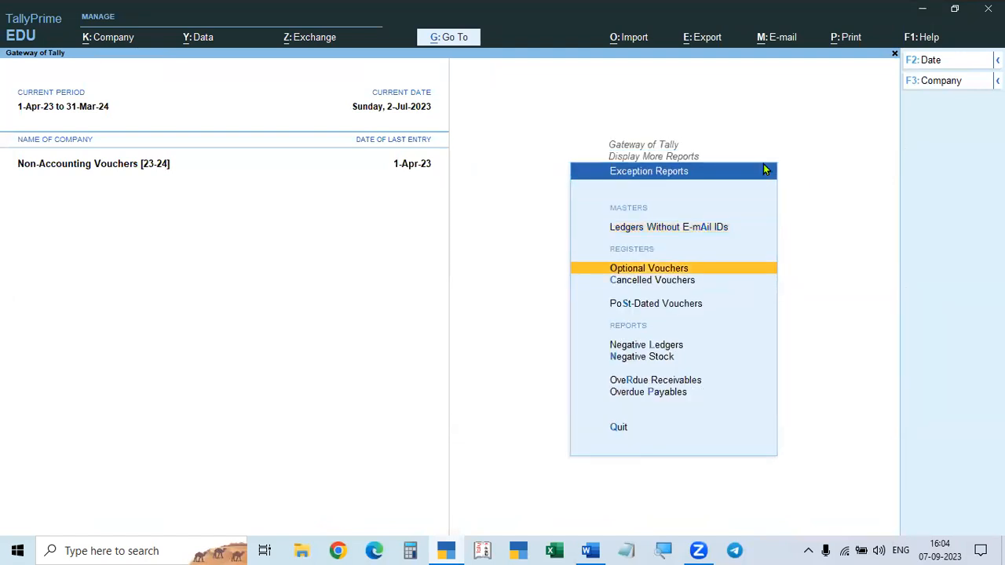
key(Return)
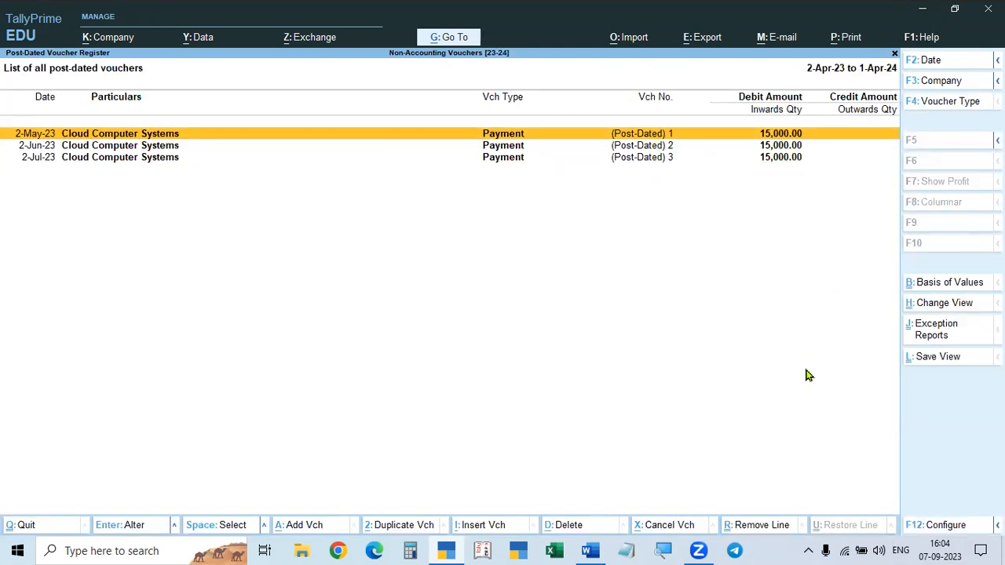
key(Escape)
key(Escape)
key(Escape)
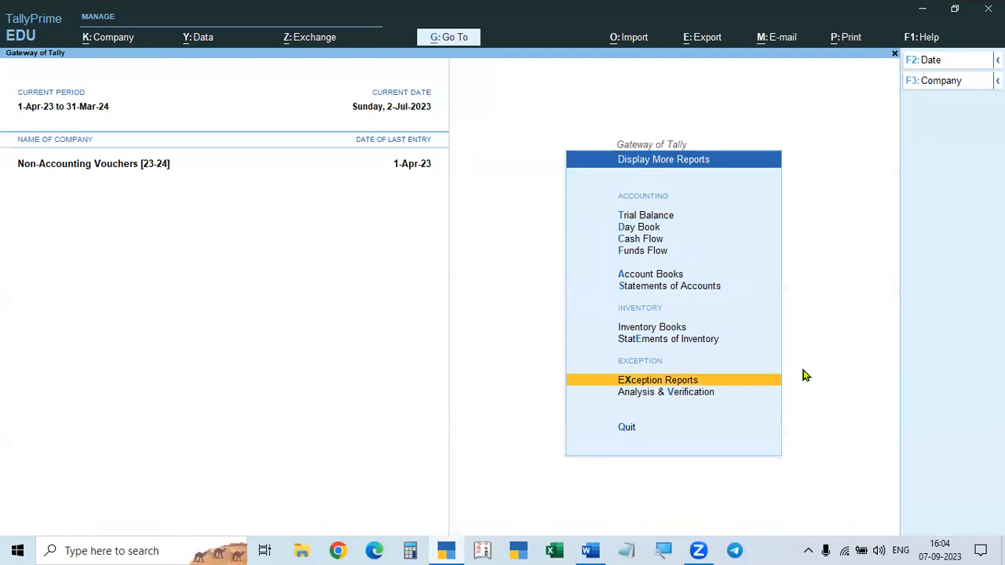
- Open the Balance Sheet and drill down into Sundry Creditors to check the Cloud Computer Systems balance
key(Up)
key(Up)
key(Up)
key(Up)
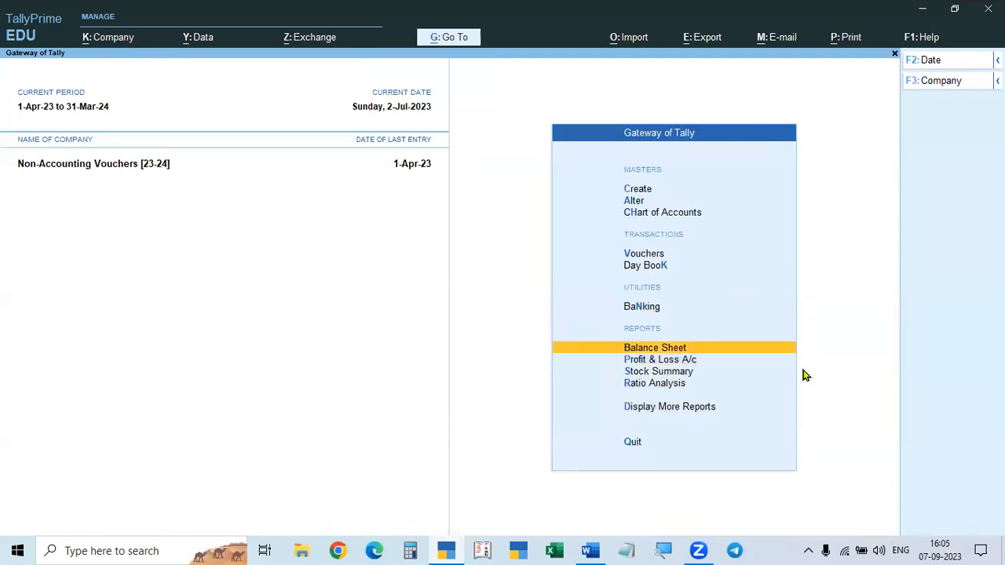
key(Return)
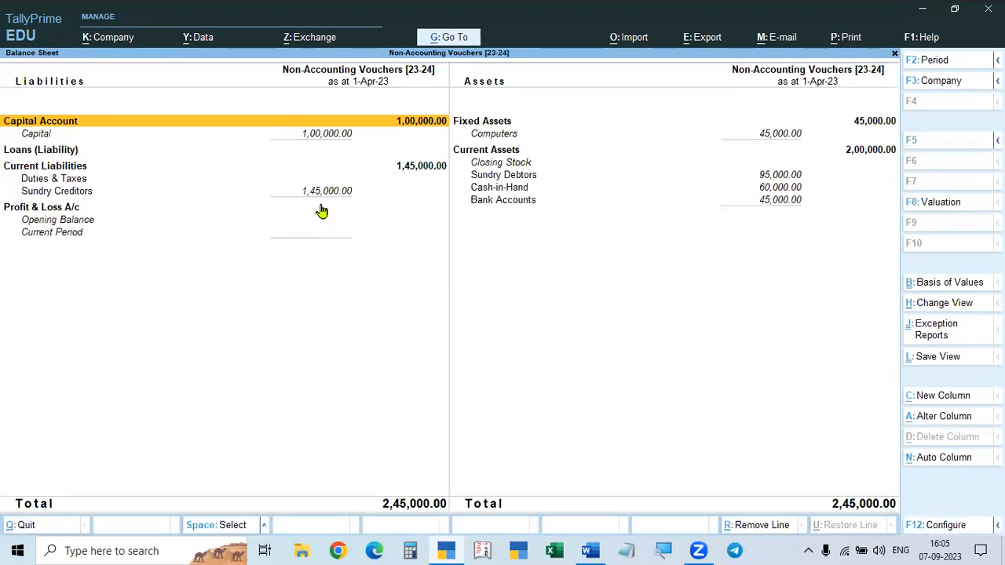
click(325, 193)
click(325, 194)
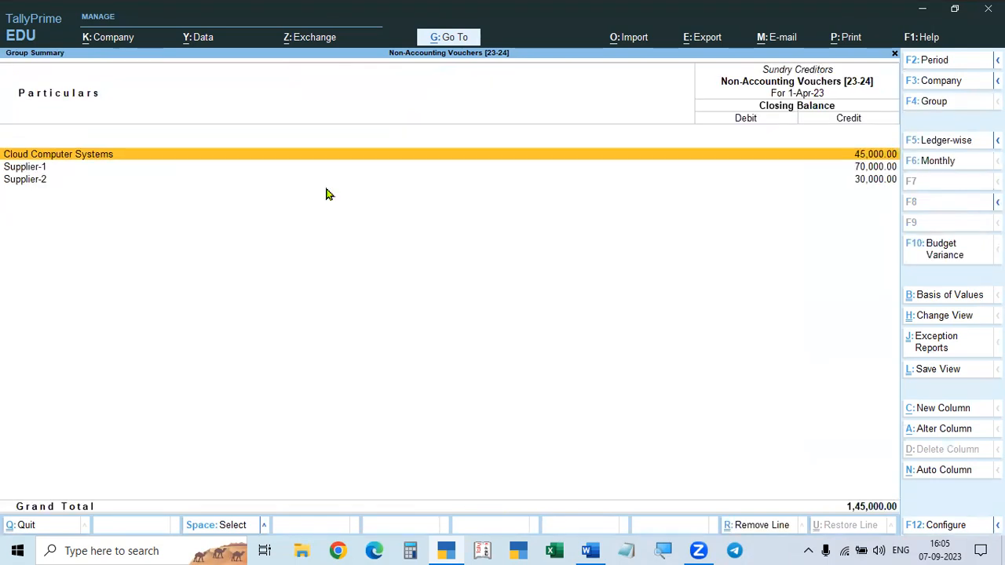
- Drill down from Bank Accounts to State Bank of India's monthly summary to check the instalments, and return to the Gateway of Tally
key(Escape)
key(Right)
key(Return)
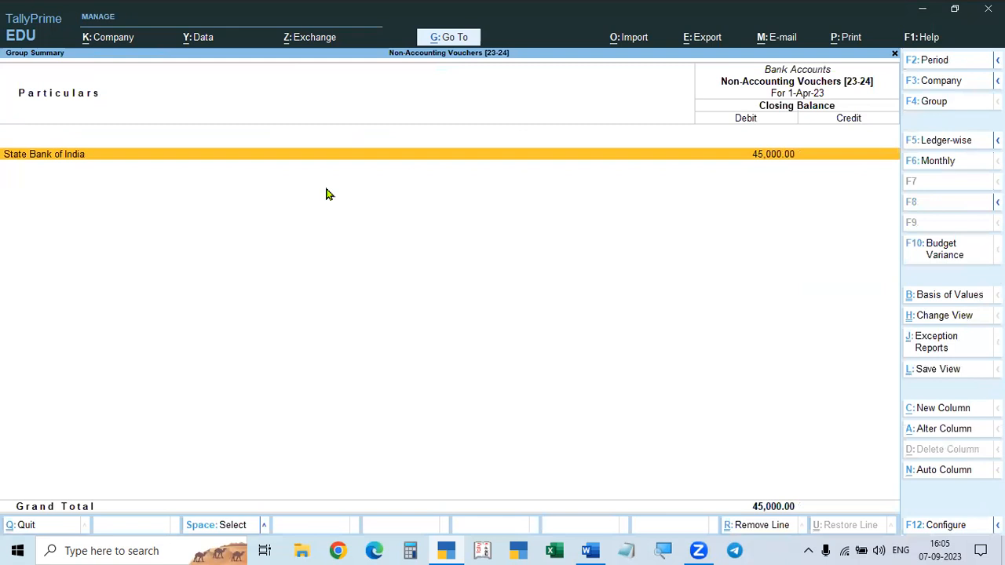
key(Return)
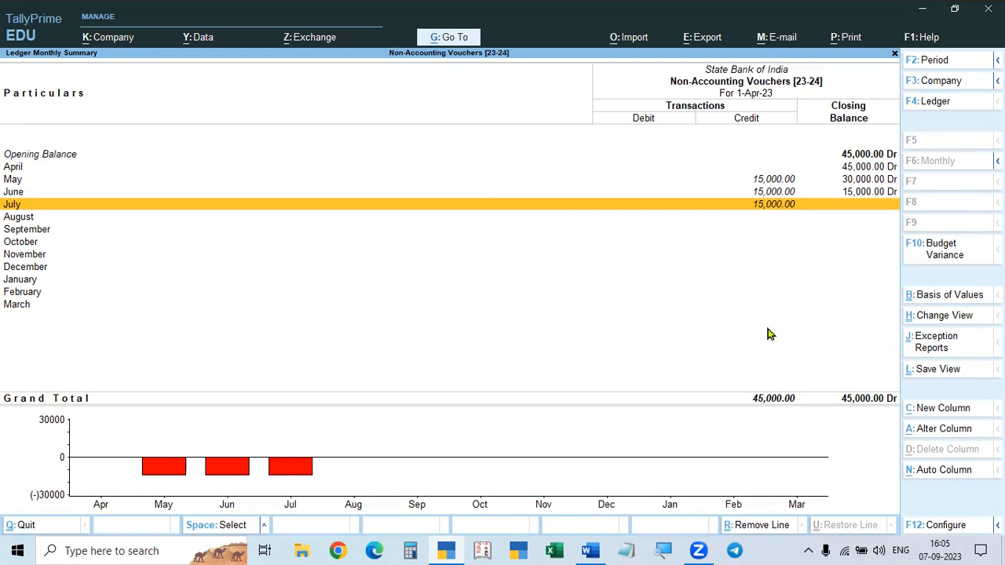
key(Escape)
key(Escape)
key(Escape)
key(Escape)
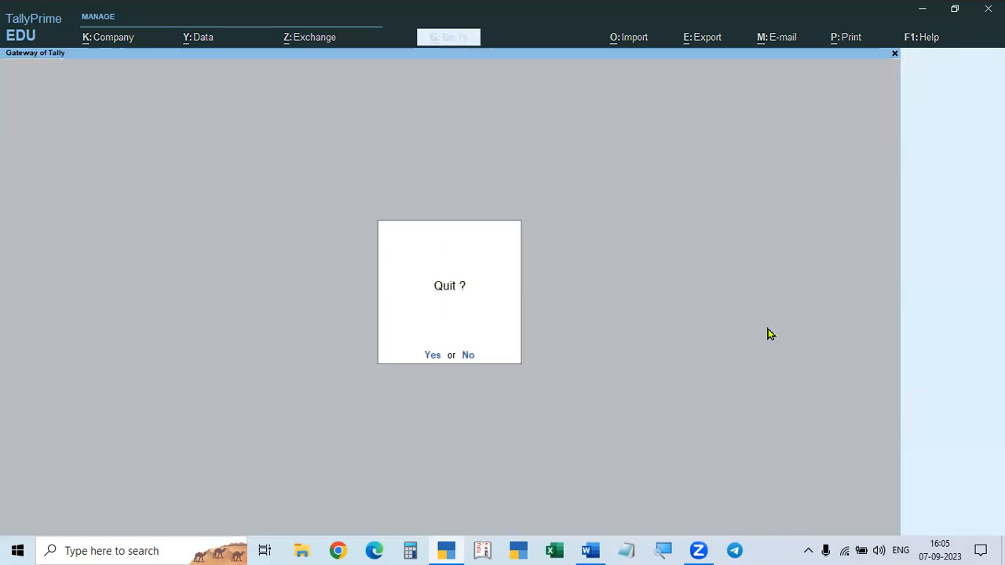
key(Escape)
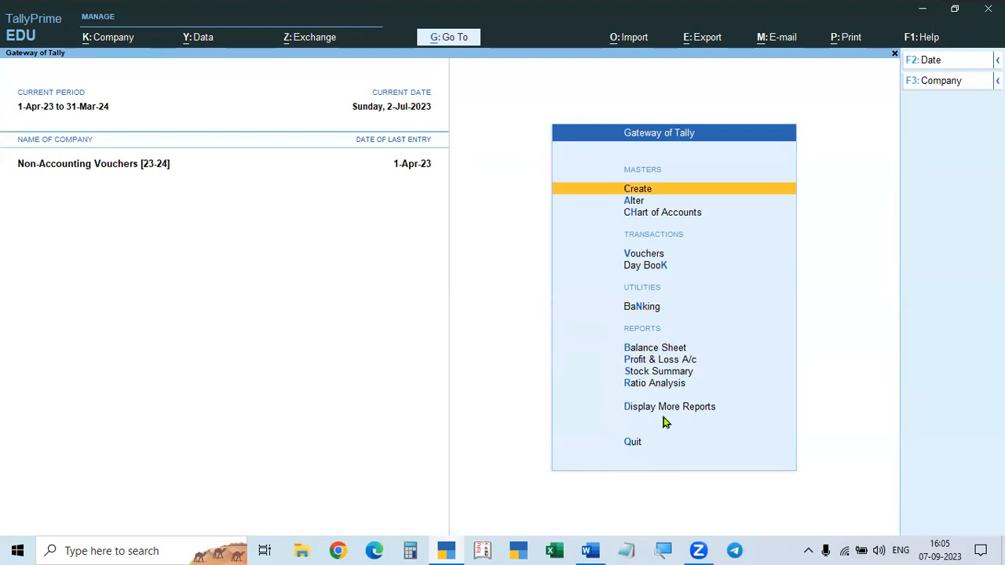
key(alt)
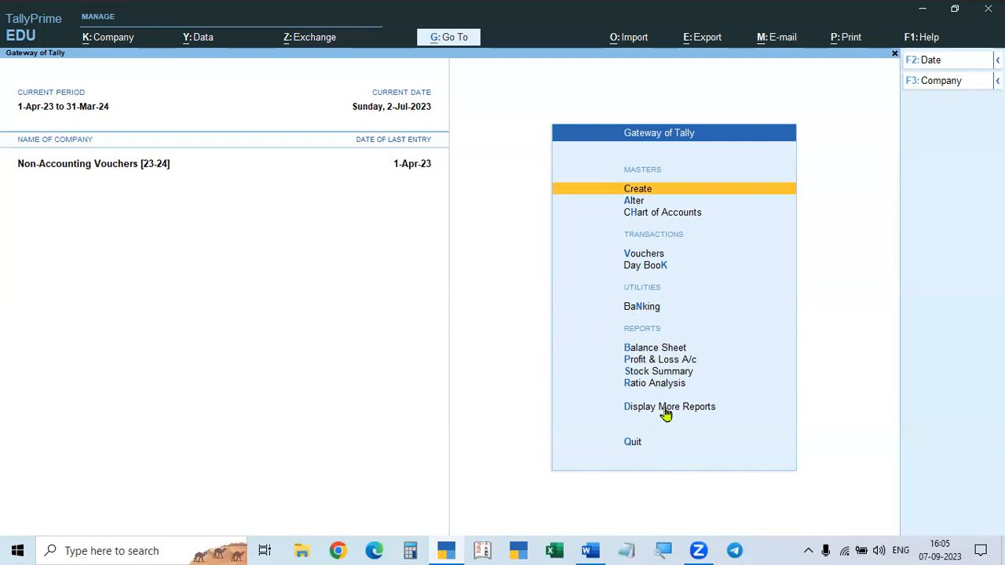
click(655, 311)
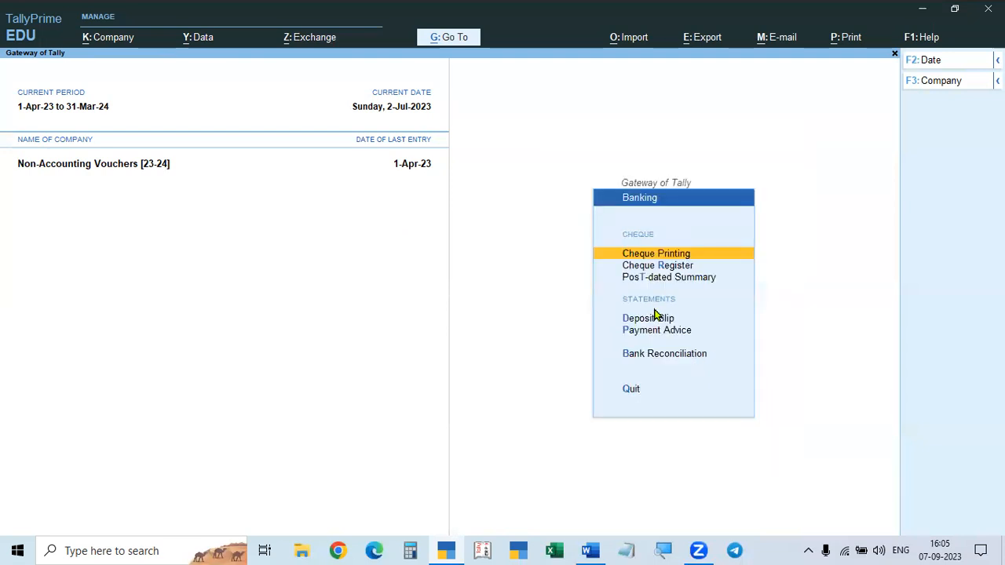
key(Escape)
- Open the Post-Dated Vouchers register from the exception reports
key(Down)
key(Down)
key(Down)
key(Down)
key(Down)
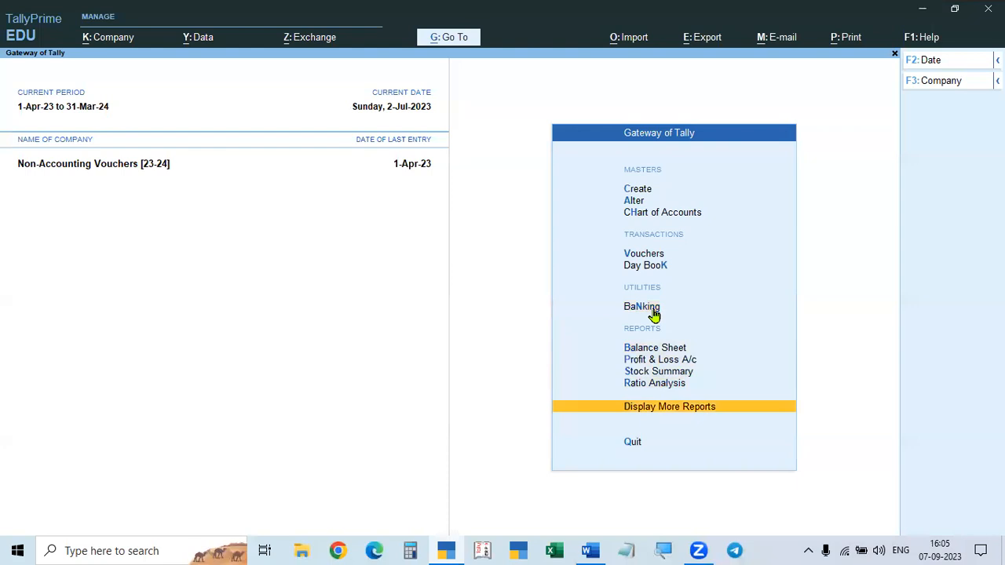
key(Return)
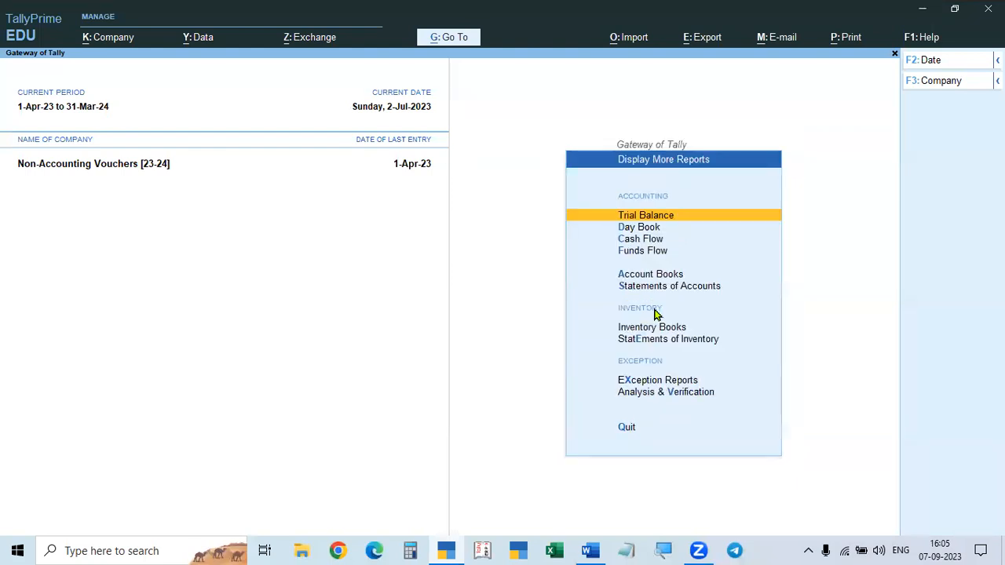
key(x)
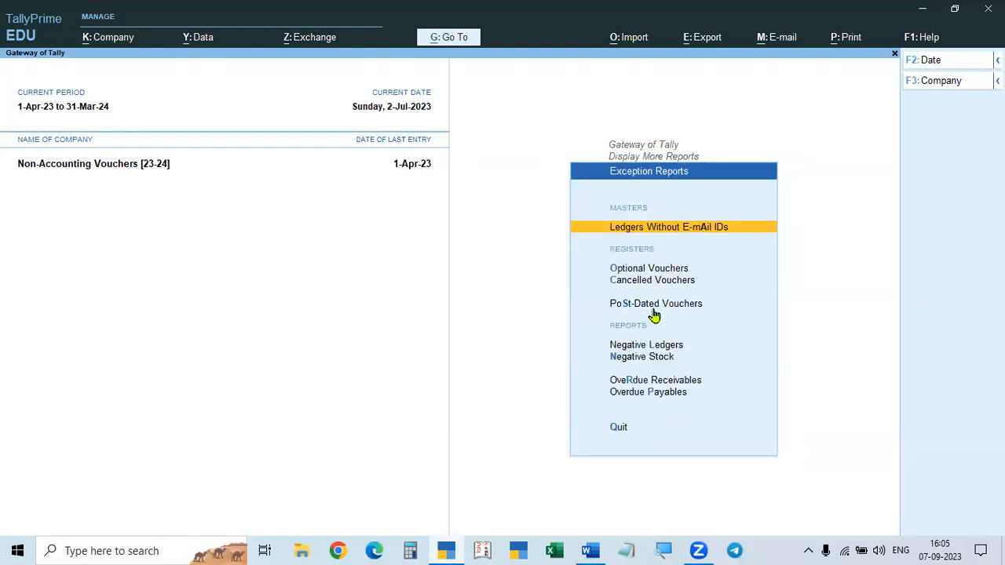
key(s)
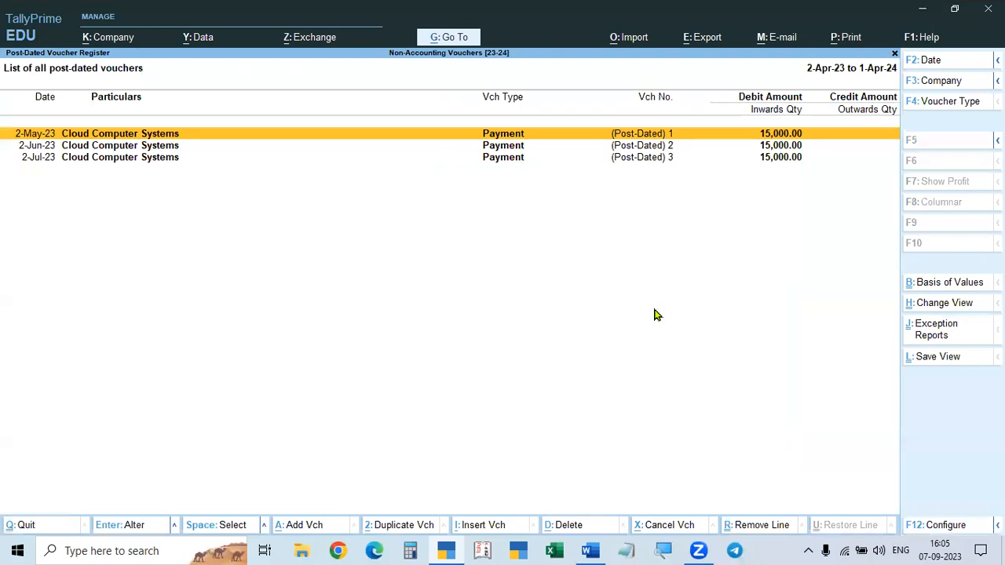
- Change the 2-May-23 payment to Cloud Computer Systems from post-dated to current, save the voucher and close the register
key(alt+Tab)
key(alt+Tab)
key(Return)
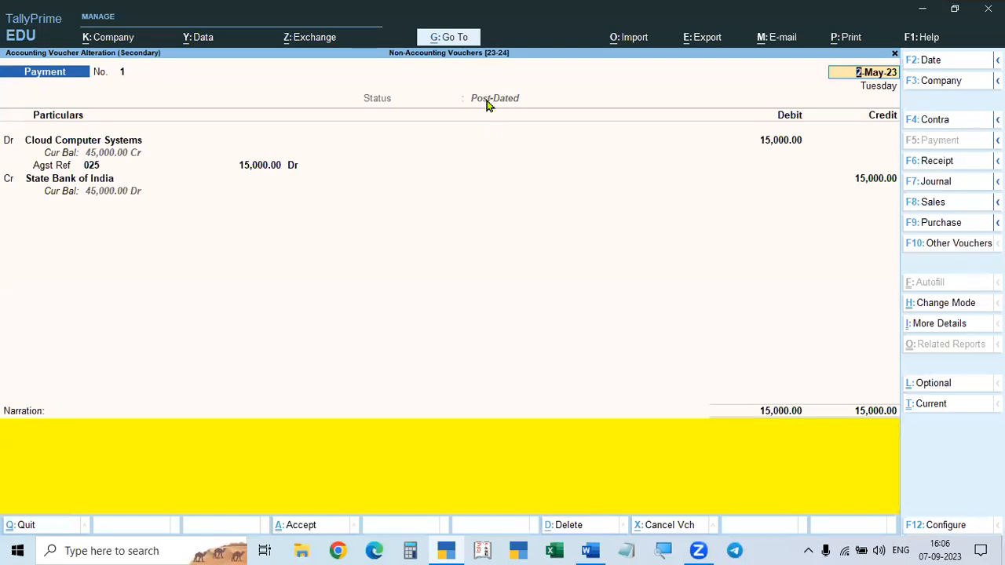
click(933, 410)
key(Return)
key(Return)
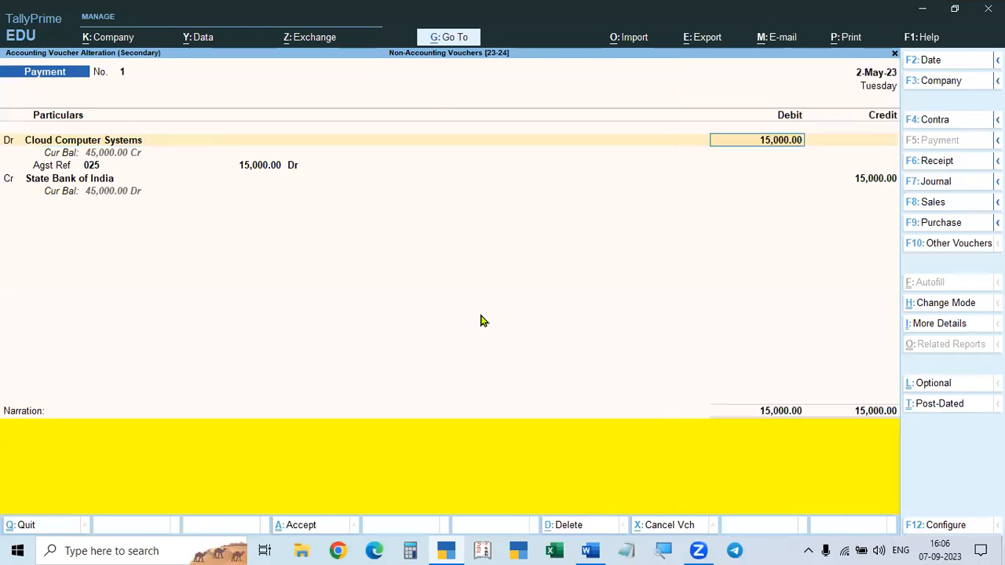
key(ctrl+a)
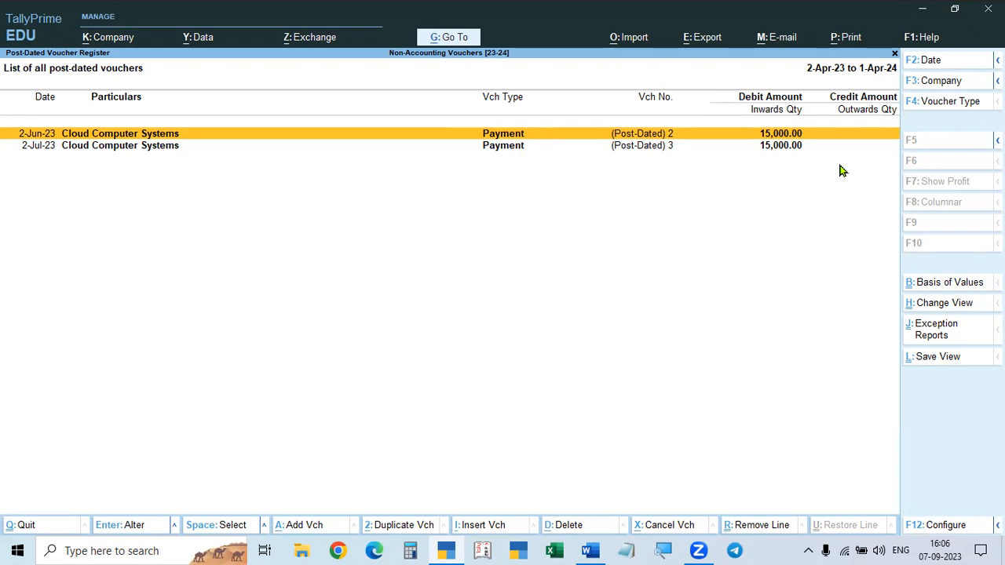
key(Escape)
key(Down)
key(Escape)
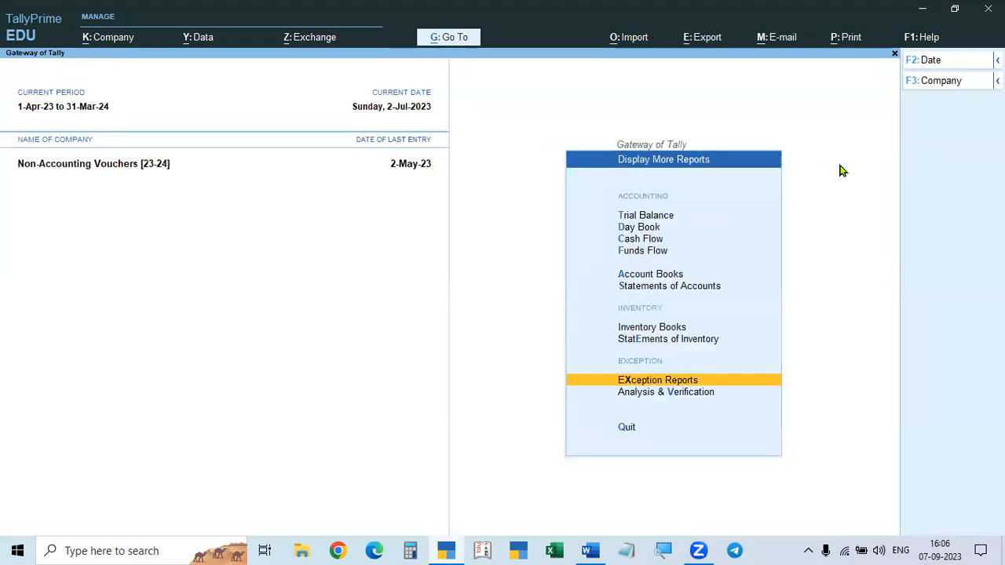
- View State Bank of India's banking Post-dated Summary to check which months still have post-dated cheques, and close it
key(Escape)
key(Up)
key(Up)
key(Up)
key(Up)
key(Up)
key(Return)
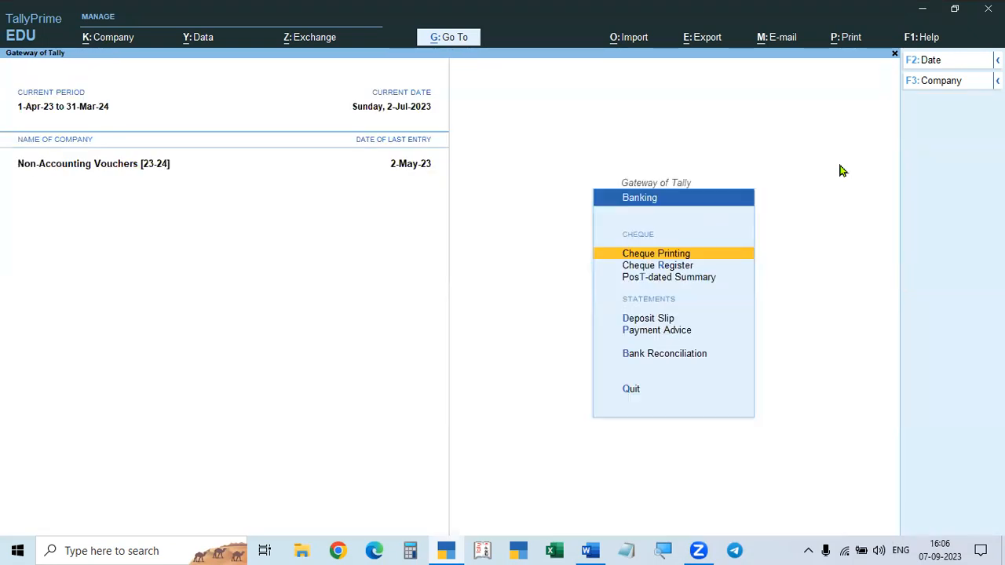
key(Down)
key(Down)
key(Return)
key(Return)
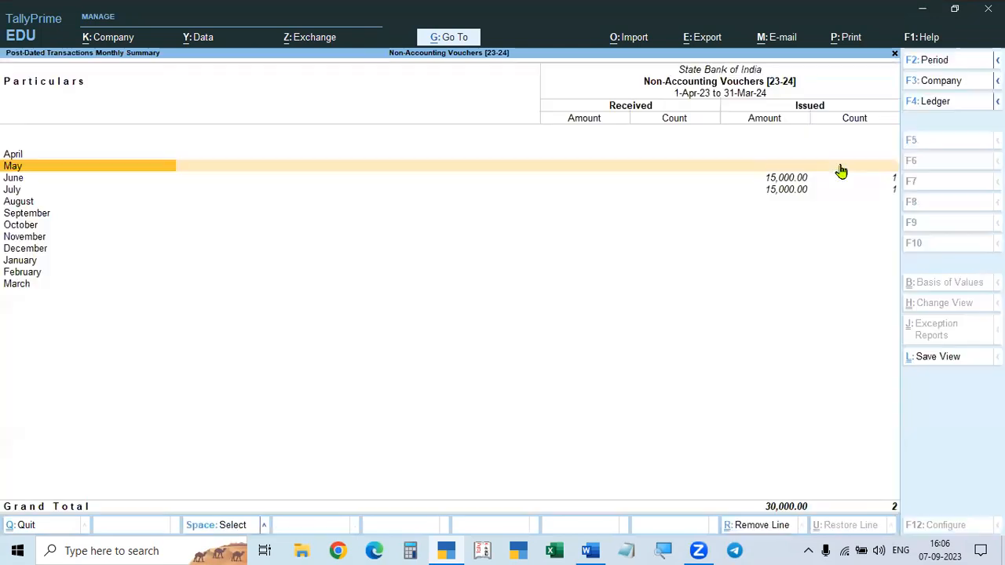
key(Escape)
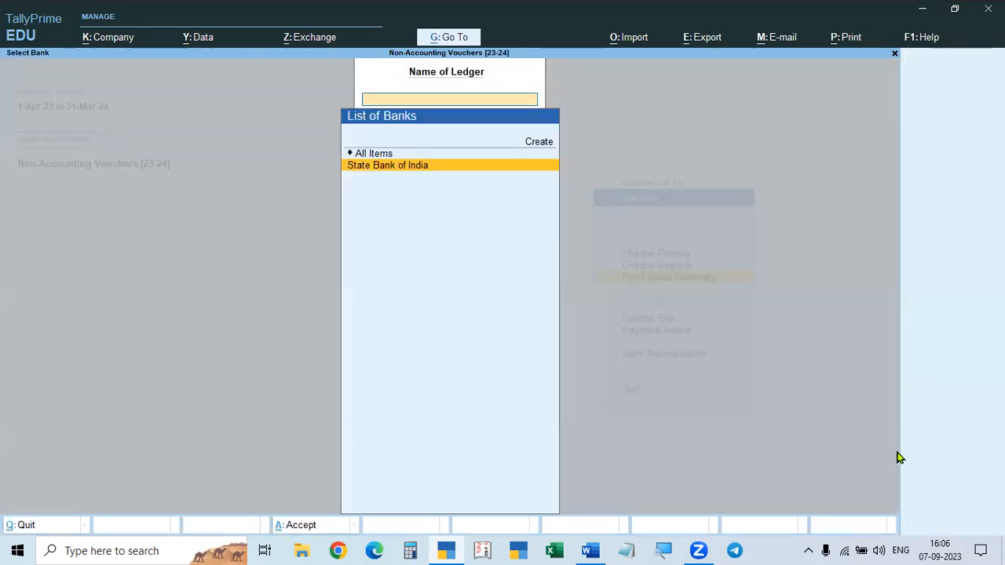
key(Escape)
key(Escape)
key(Escape)
key(Escape)
- Open the Balance Sheet in detailed view and drill down into Sundry Creditors to check the Cloud Computer Systems balance as at 2-May-23
key(Down)
key(Down)
key(Down)
key(Down)
key(Down)
key(Down)
key(Return)
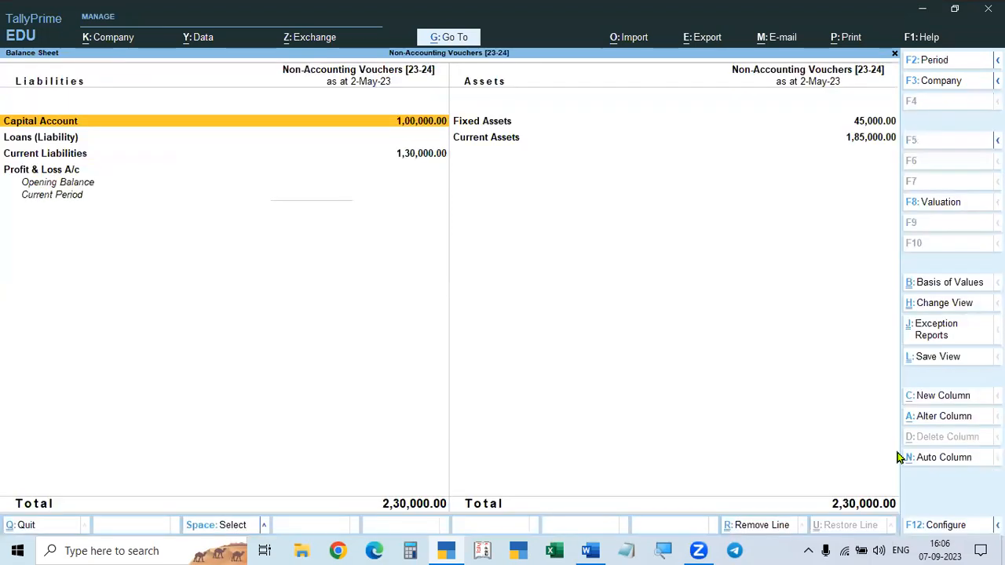
key(alt+F5)
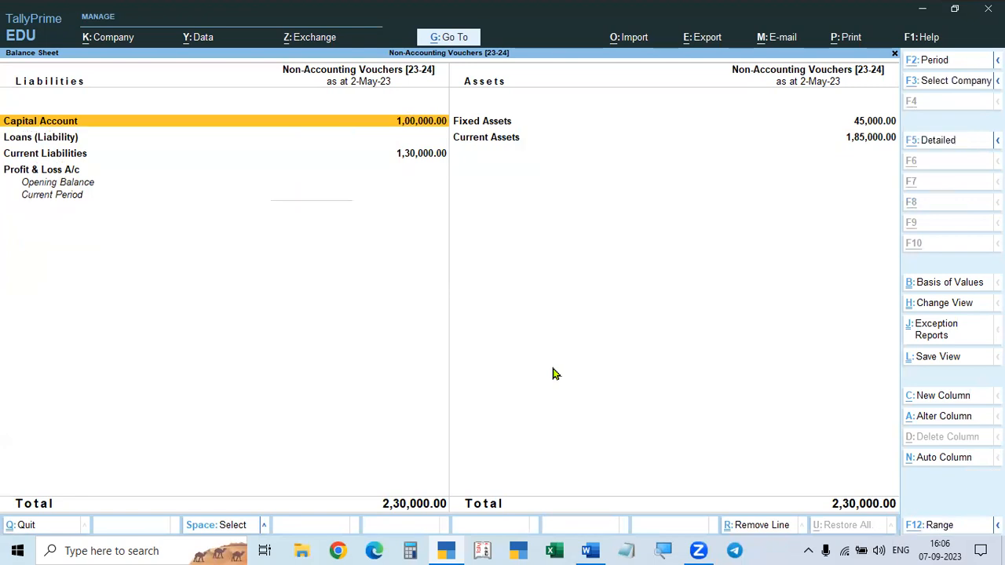
click(324, 194)
click(325, 195)
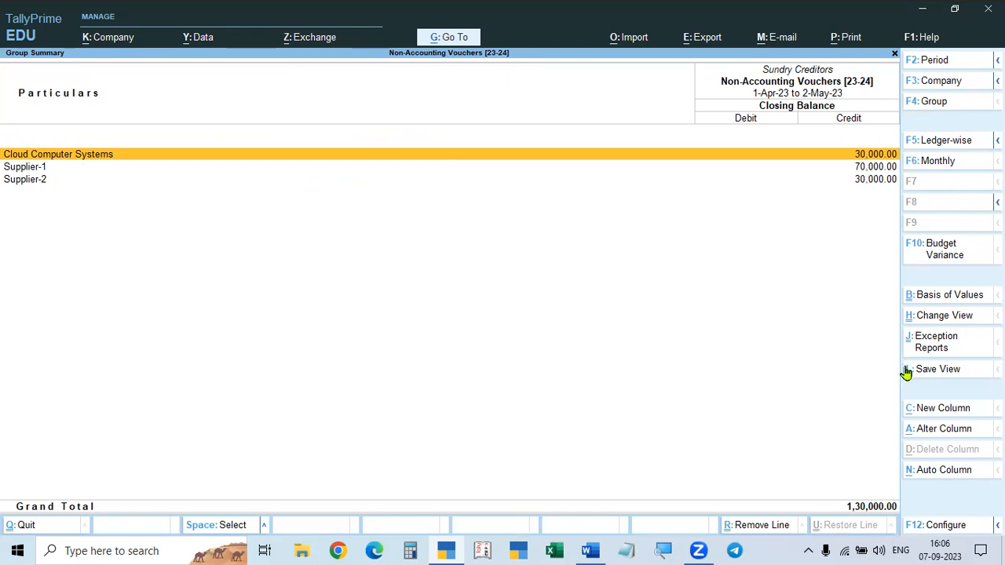
- Drill down through Bank Accounts to State Bank of India's monthly summary, examine the May row, and close the Balance Sheet
key(Escape)
key(Right)
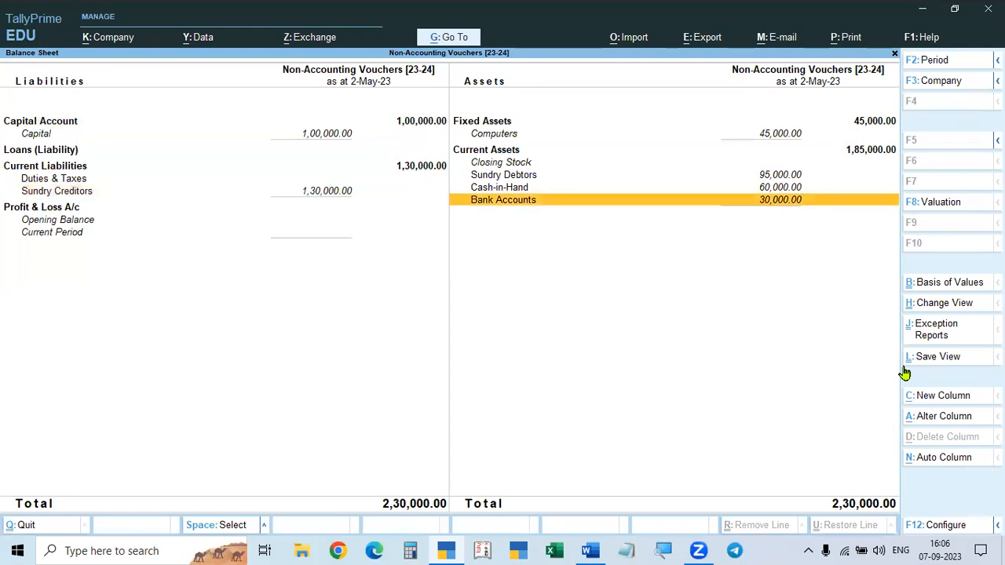
key(Return)
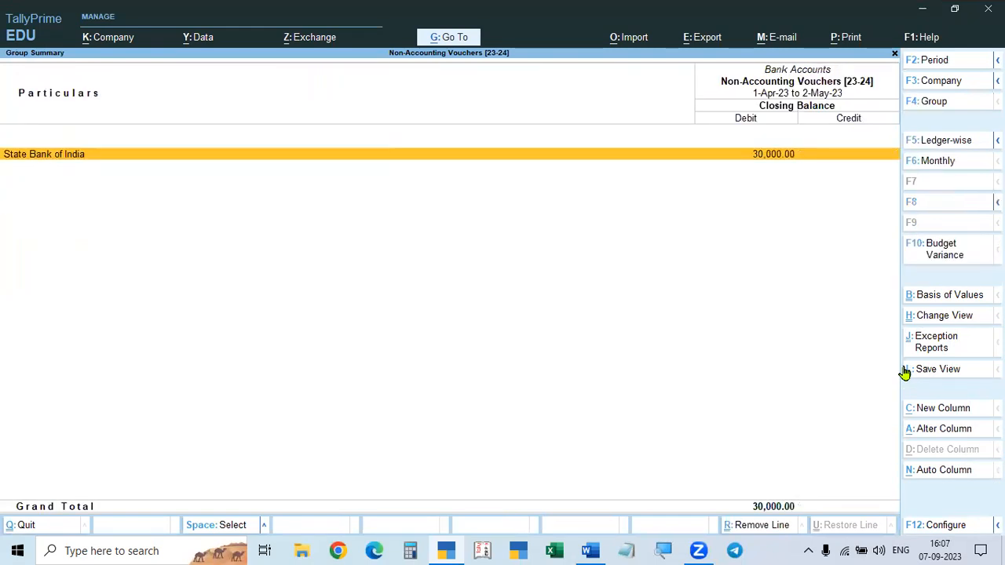
key(Return)
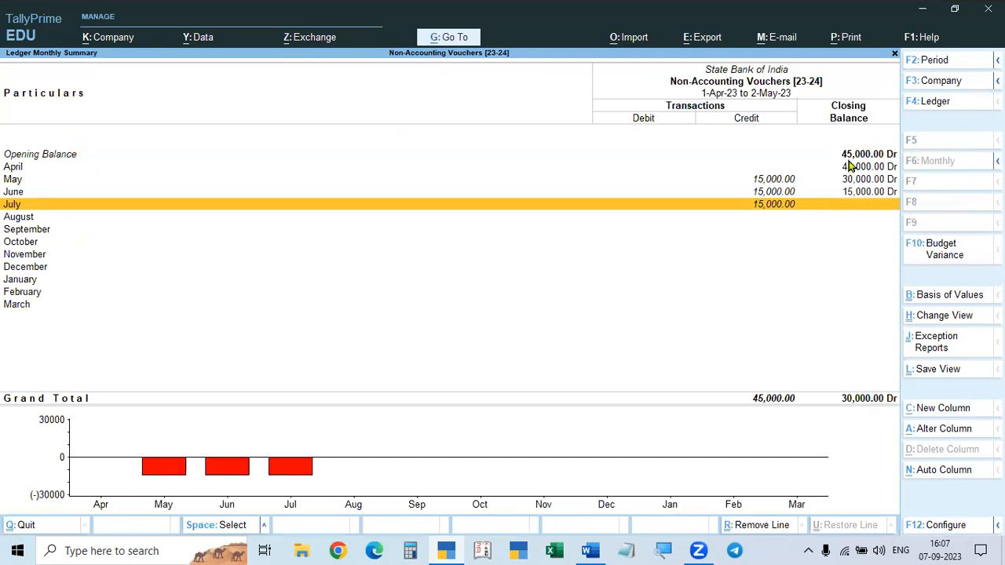
click(777, 183)
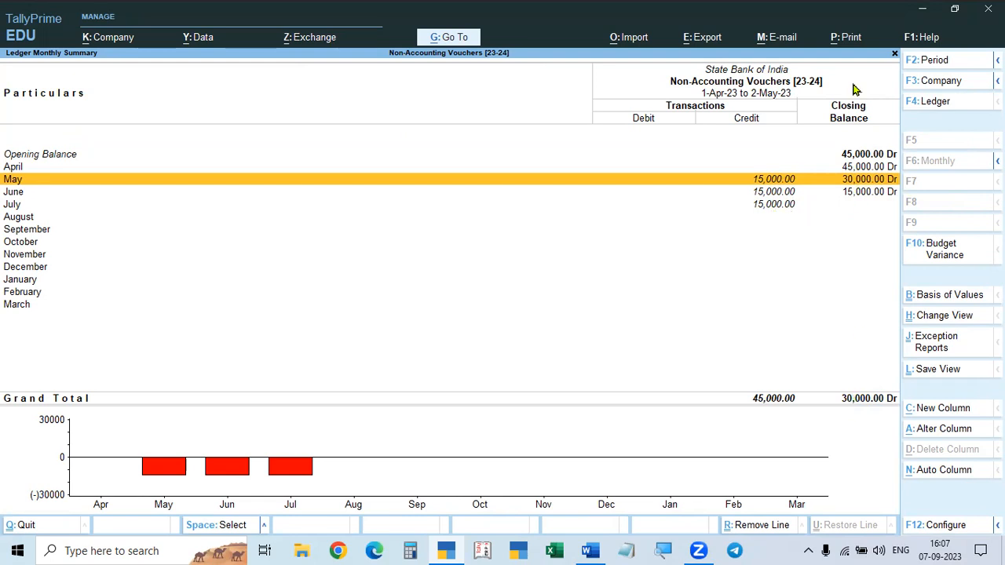
key(Escape)
key(Escape)
key(Escape)
- Leave the Balance Sheet and bring up the banking Post-dated Summary for State Bank of India
key(Up)
key(Up)
key(Down)
key(Return)
key(Down)
key(Down)
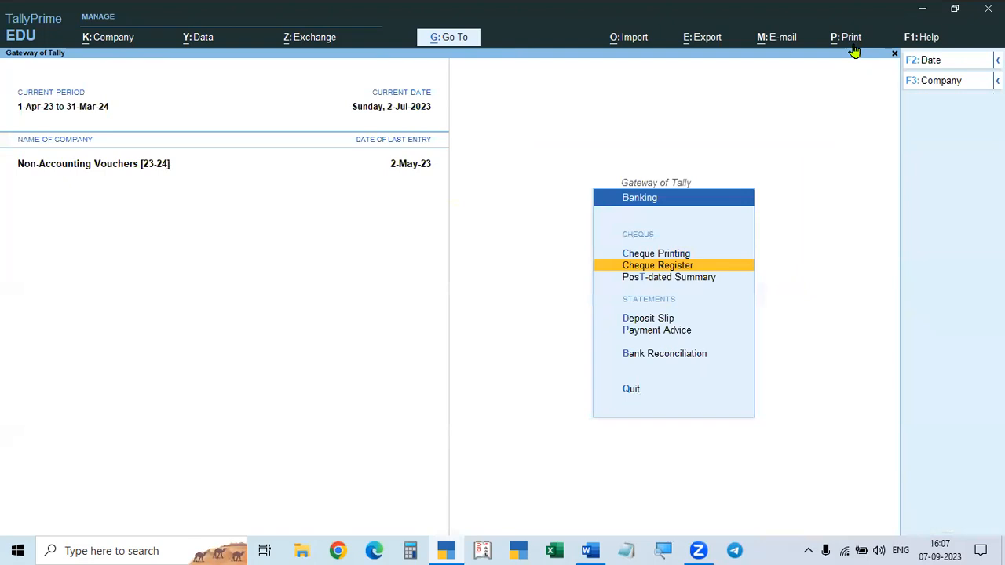
key(Return)
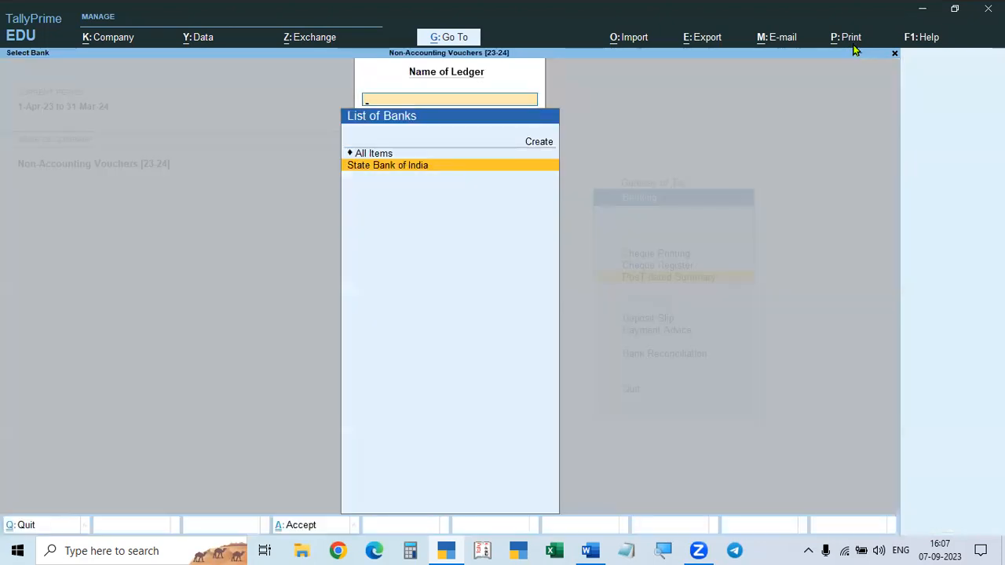
key(Return)
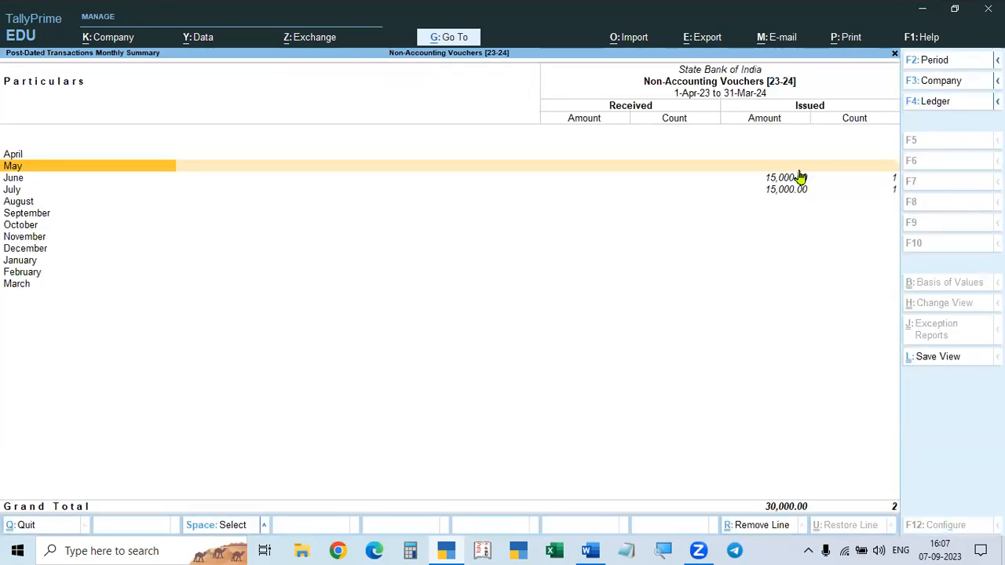
- Drill down from June to the post-dated payment voucher for Cloud Computer Systems, view it, and exit to the Gateway of Tally
key(Down)
key(Return)
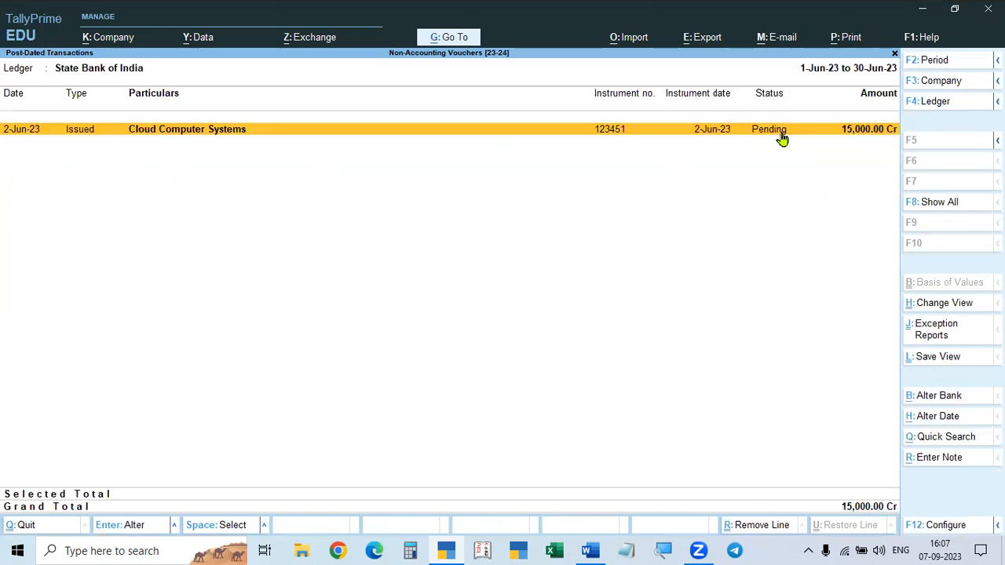
key(Return)
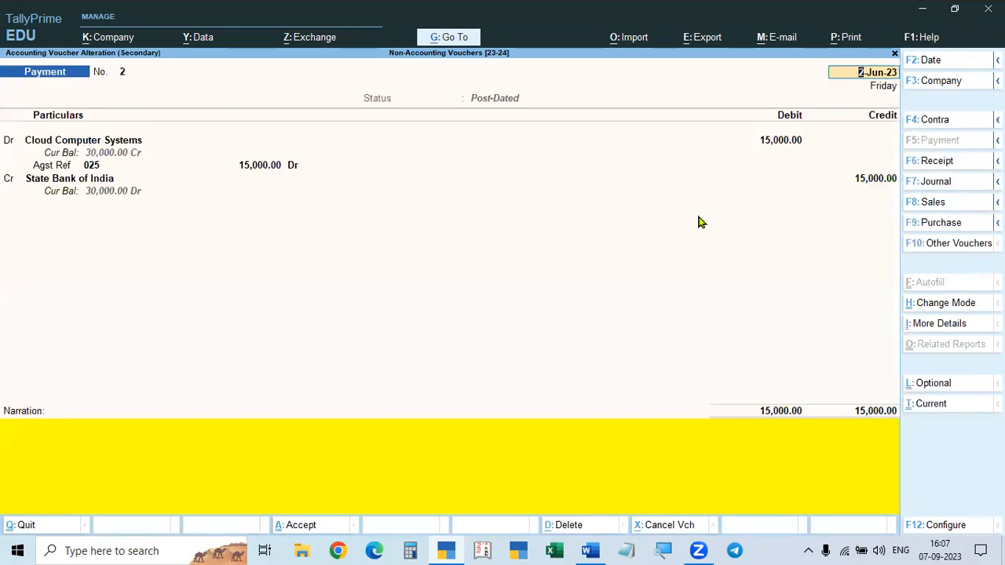
key(Escape)
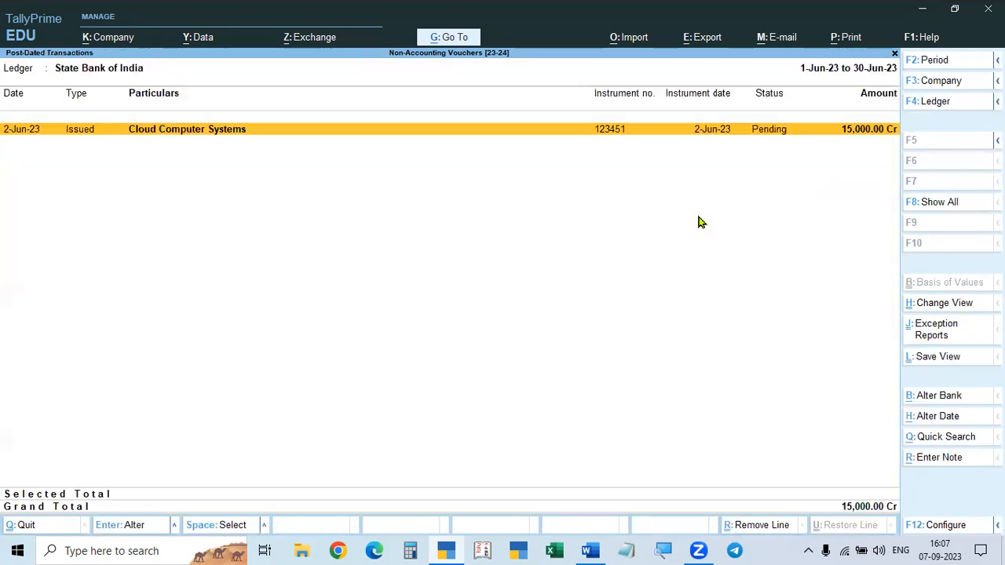
key(Escape)
key(Escape)
key(Escape)
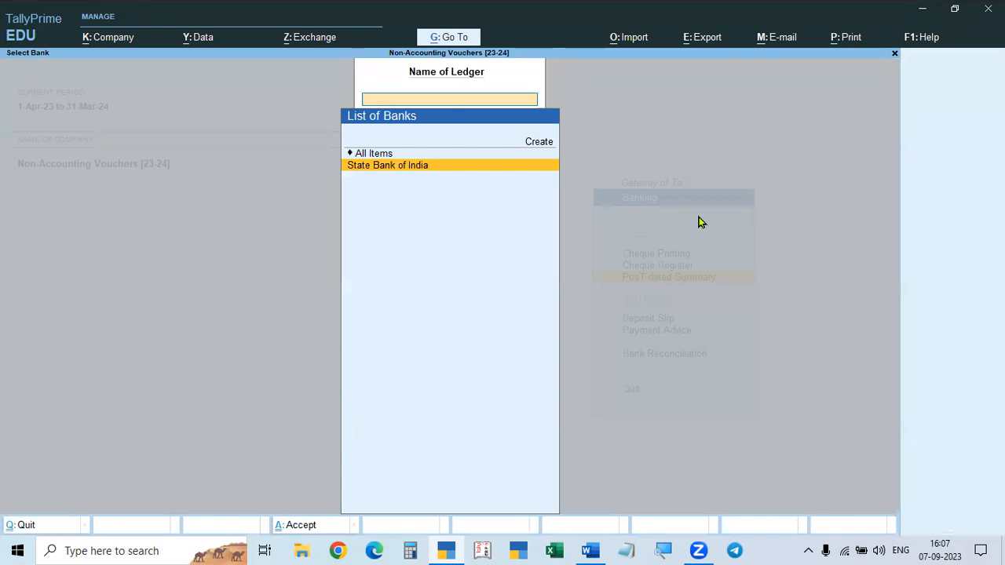
key(Escape)
key(Escape)
key(Escape)
key(Escape)
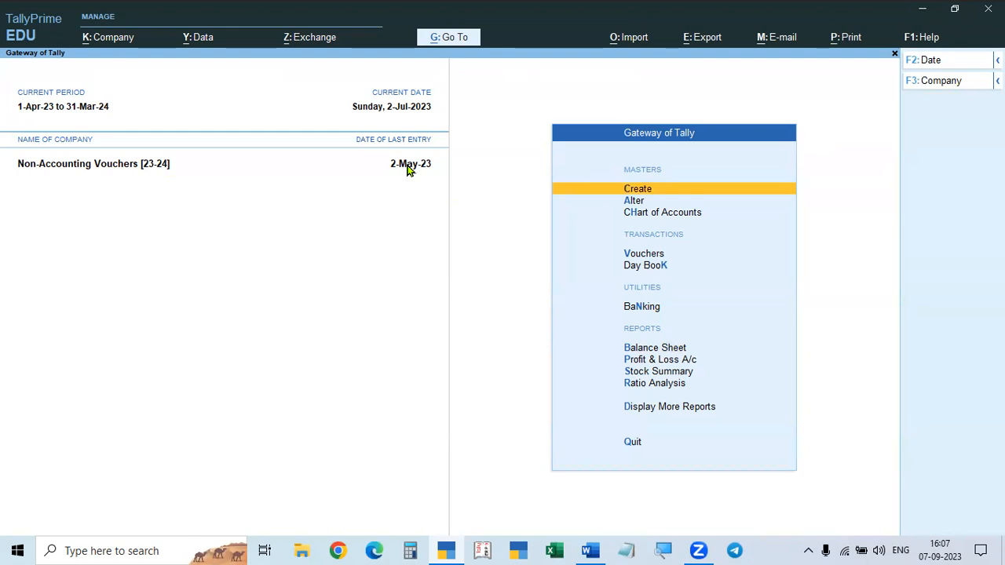
- Reopen State Bank of India's Post-dated Summary and drill down to the post-dated transactions for June
key(Down)
key(Down)
key(Down)
key(Down)
key(Down)
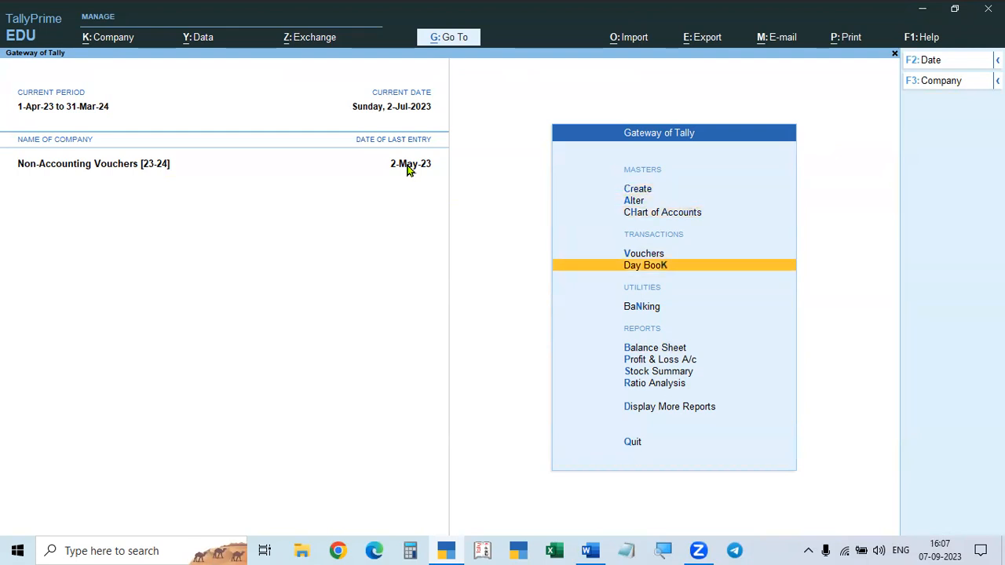
key(Return)
key(Down)
key(Down)
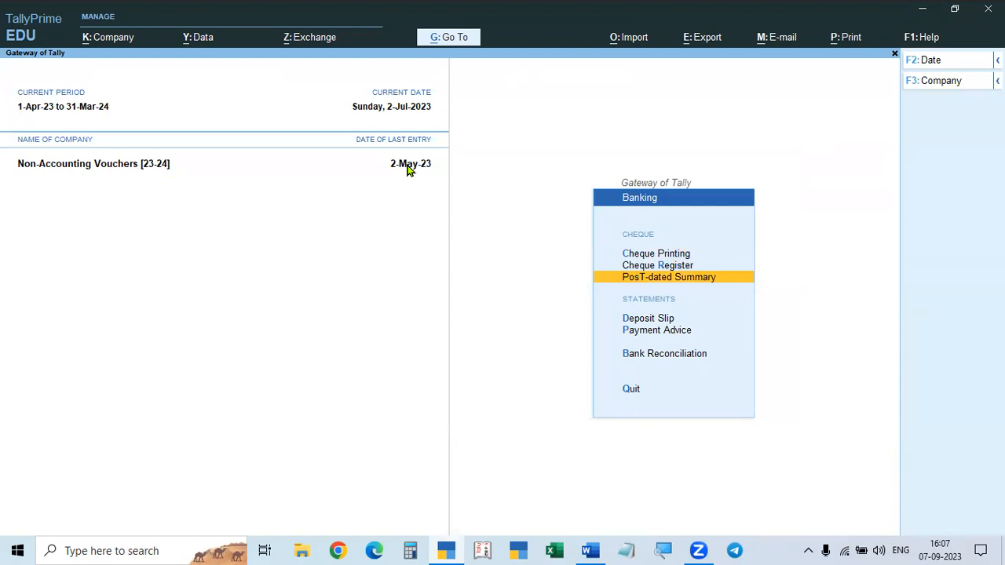
key(Return)
key(Return)
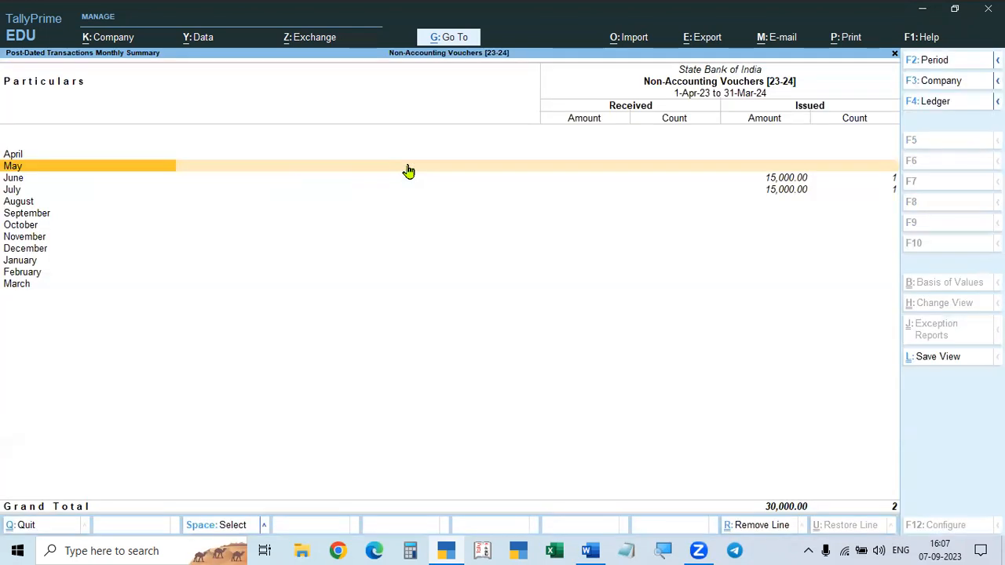
click(791, 179)
click(791, 179)
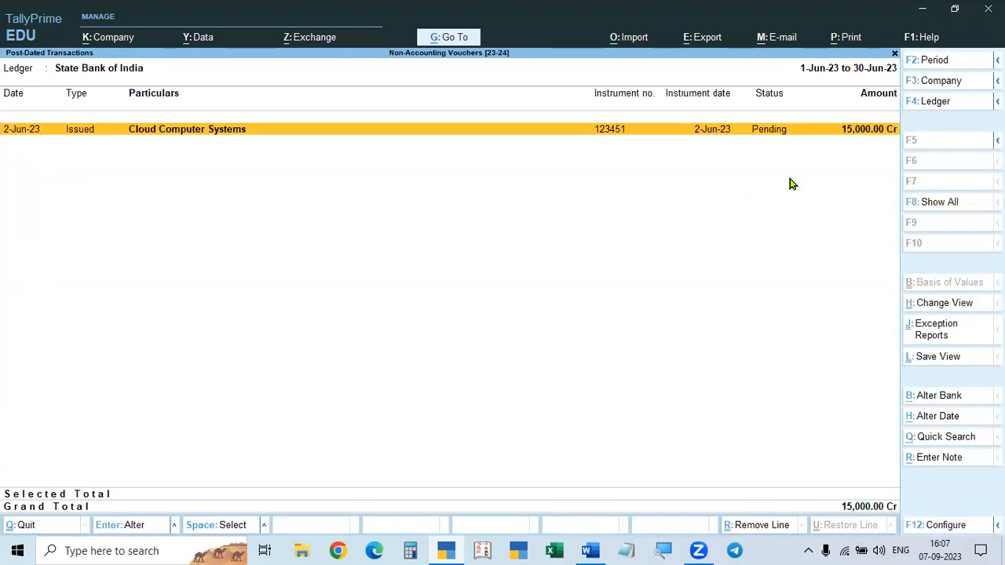
- Change the 2-Jun-23 payment to Cloud Computer Systems from post-dated to current, save the voucher and close the Post-dated Summary
key(Return)
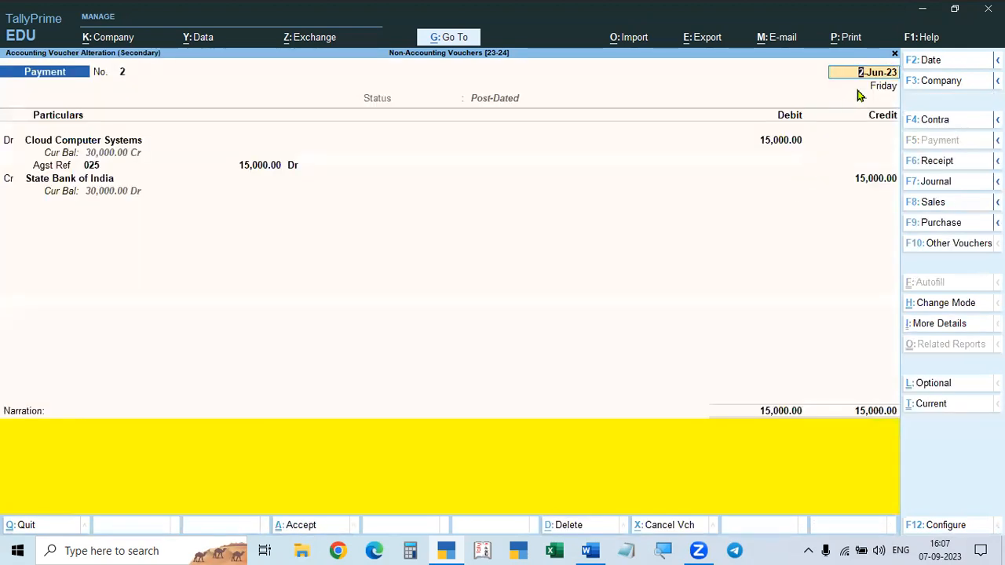
click(932, 407)
key(Return)
key(Return)
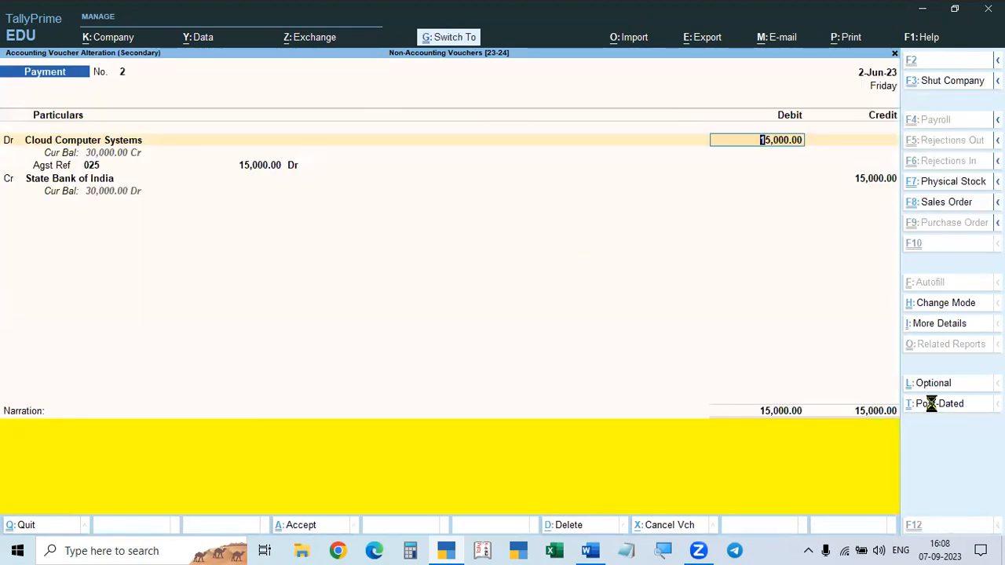
key(ctrl+a)
key(Escape)
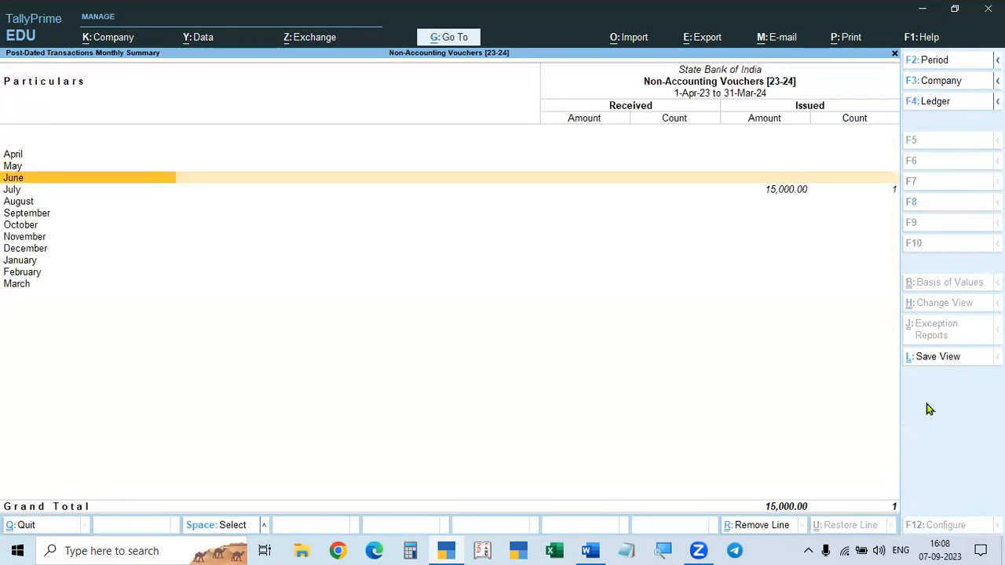
key(Down)
key(Escape)
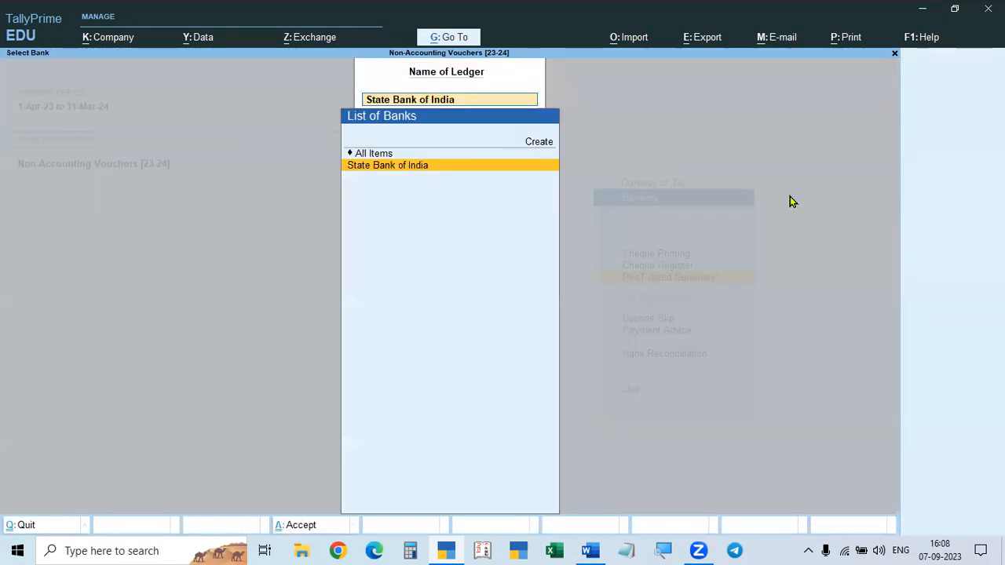
key(Escape)
- Open the Post-Dated Vouchers exception report to check which vouchers are still post-dated, and close it
key(Down)
key(Down)
key(Down)
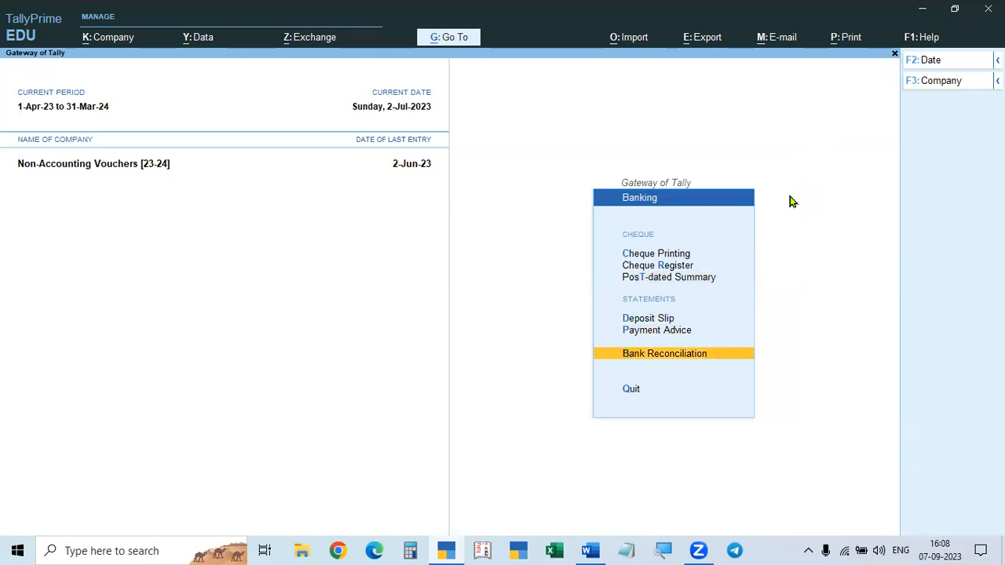
key(Escape)
key(Down)
key(Down)
key(Down)
key(Down)
key(Down)
key(Return)
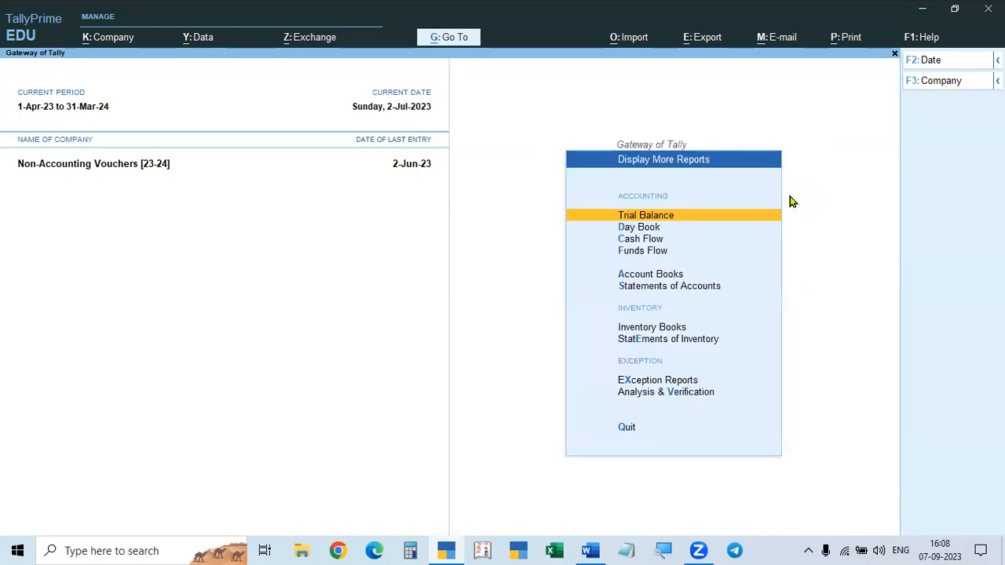
key(x)
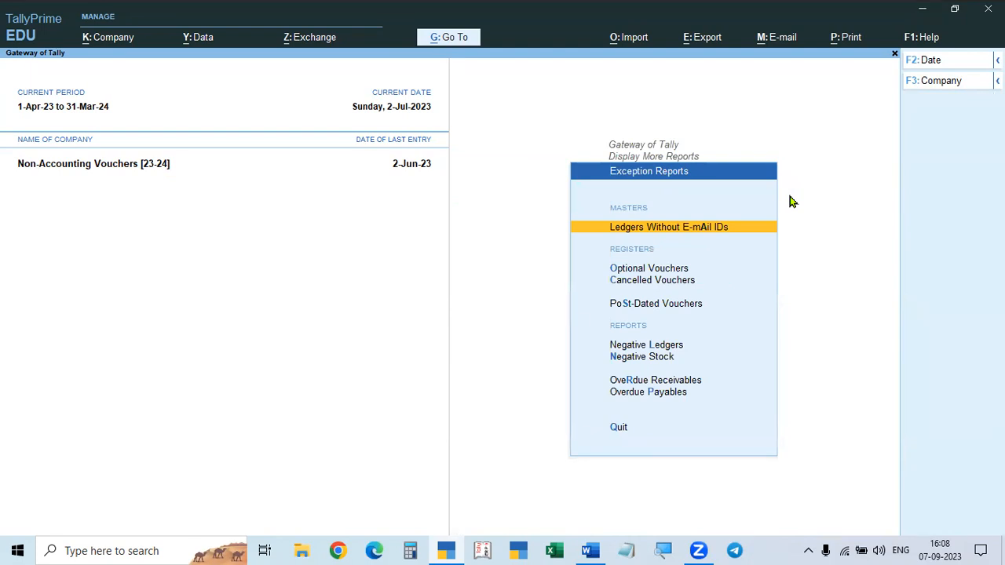
key(s)
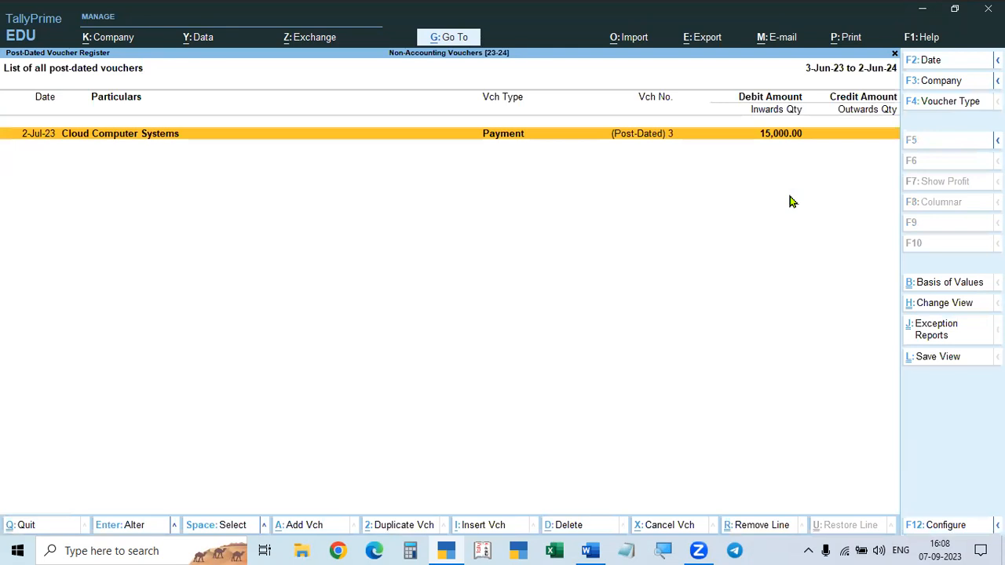
key(Escape)
key(Escape)
key(Escape)
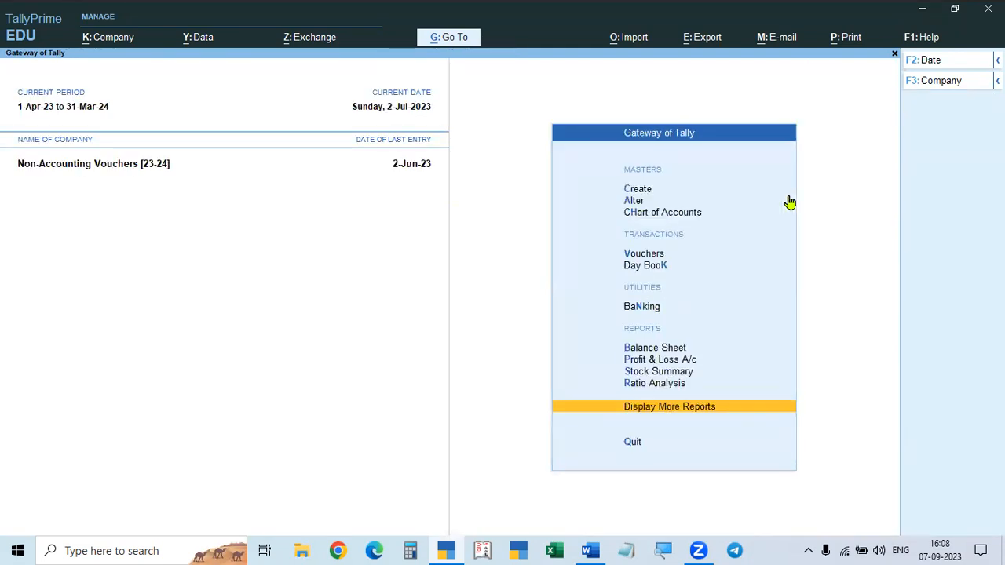
- Open the Balance Sheet and drill down into Sundry Creditors to check the Cloud Computer Systems balance as at 2-Jun-23
key(Escape)
key(Escape)
key(Down)
key(Down)
key(Down)
key(Down)
key(Down)
key(Down)
key(Up)
key(Return)
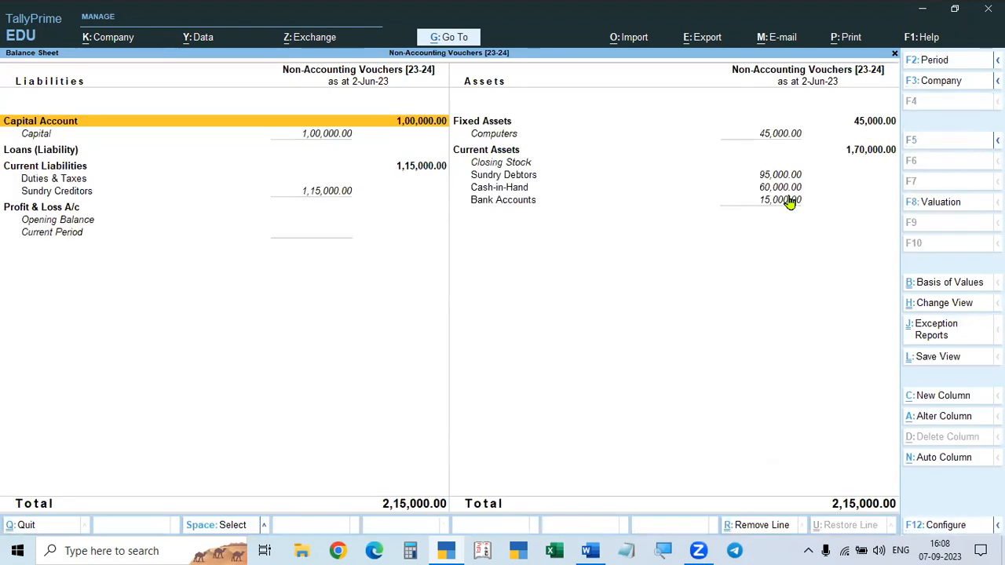
double_click(325, 192)
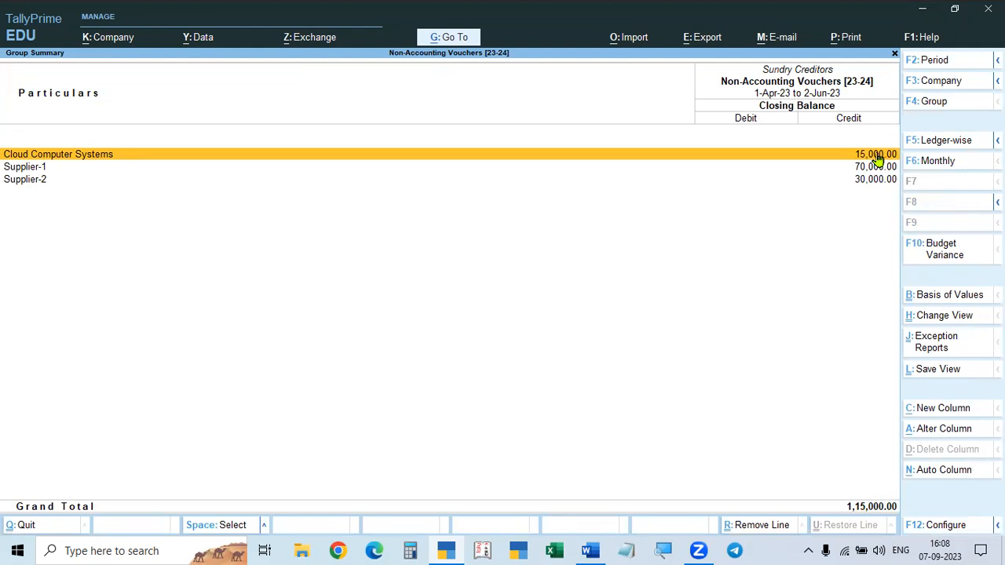
key(Escape)
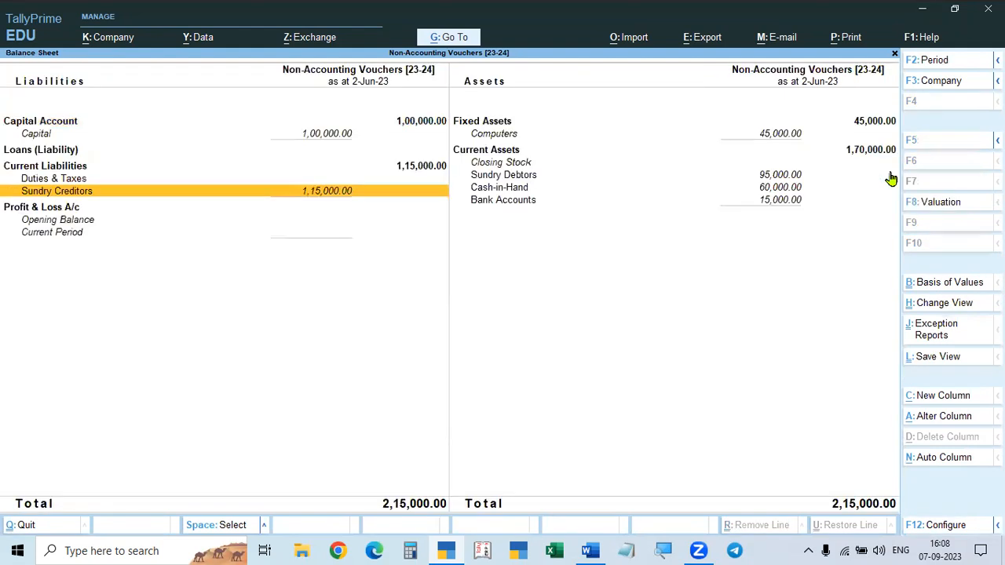
- Drill down through Bank Accounts to State Bank of India's monthly summary, examine the June row, and close the Balance Sheet
key(Return)
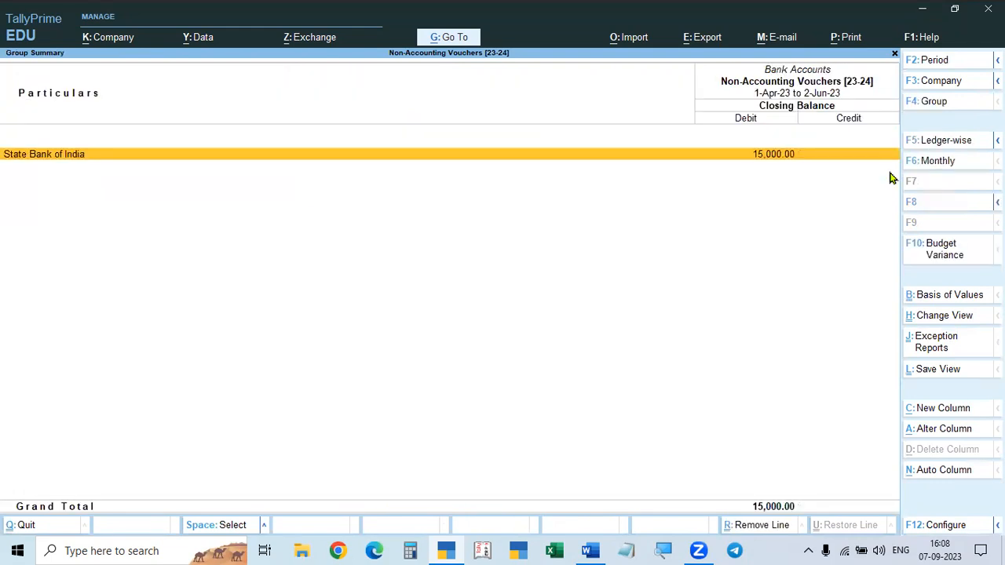
key(Return)
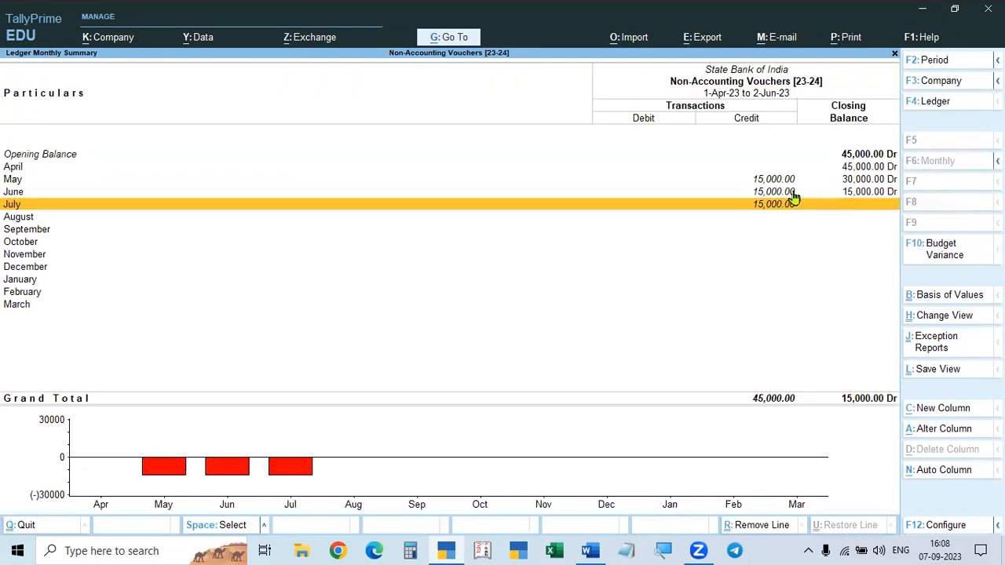
click(860, 195)
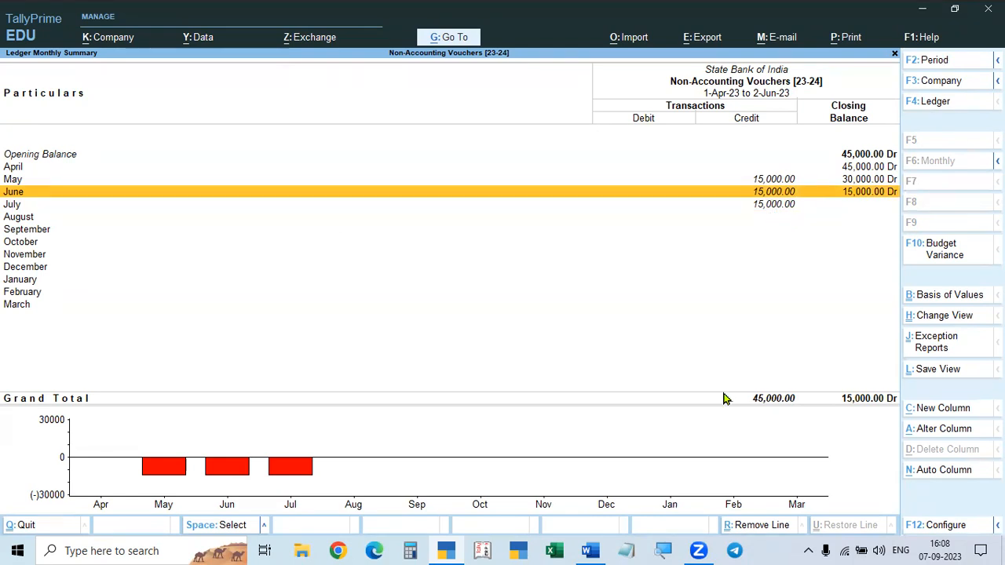
key(Escape)
key(Escape)
key(Escape)
key(Escape)
key(Escape)
- View the Post-Dated Voucher Register again for the remaining Cloud Computer Systems payment and return to the Gateway of Tally
key(Down)
key(Down)
key(Down)
key(Down)
key(Down)
key(Down)
key(Down)
key(Down)
key(Down)
key(Down)
key(Return)
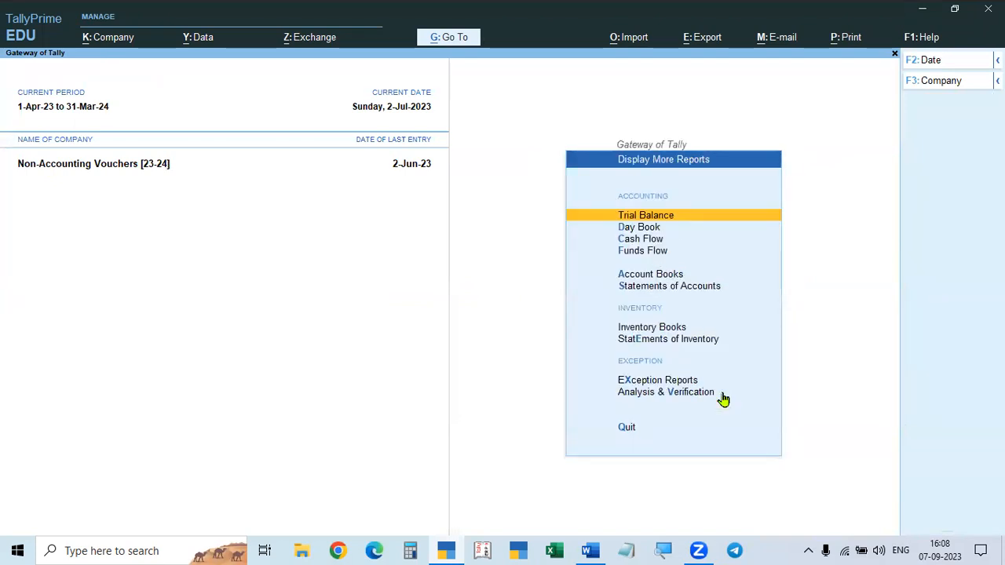
key(x)
key(Down)
key(Down)
key(Down)
key(Return)
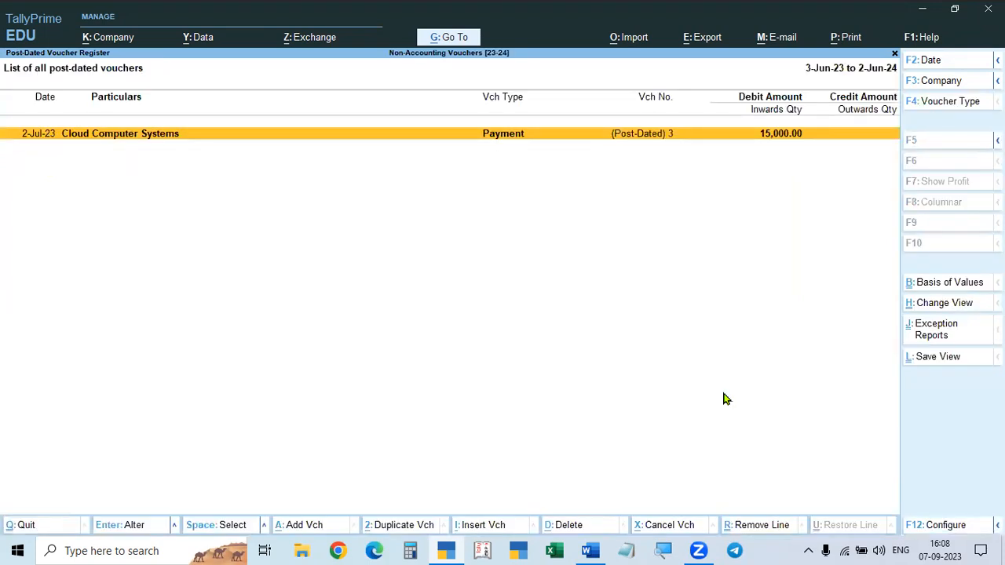
key(Escape)
key(Escape)
key(Escape)
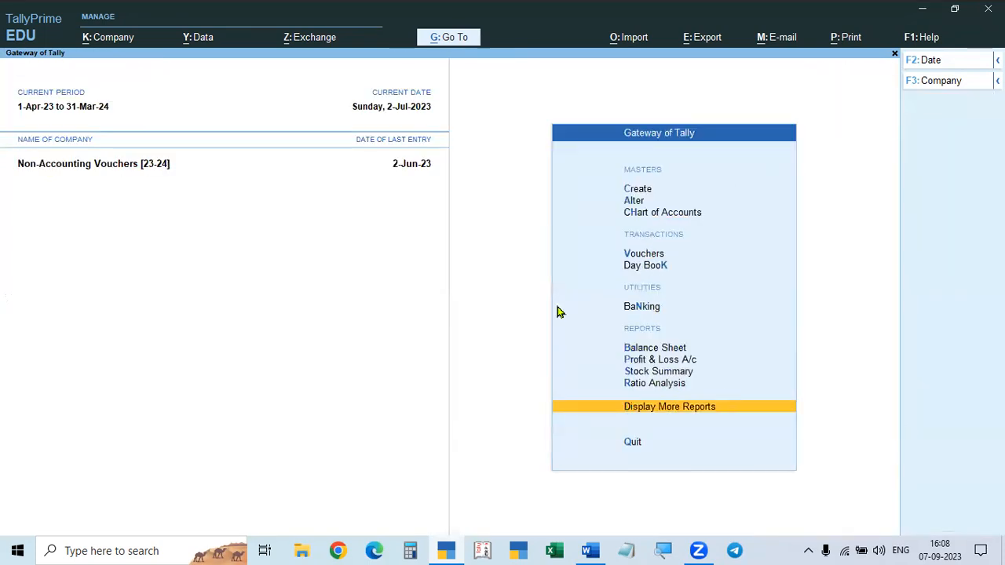
key(Escape)
key(Escape)
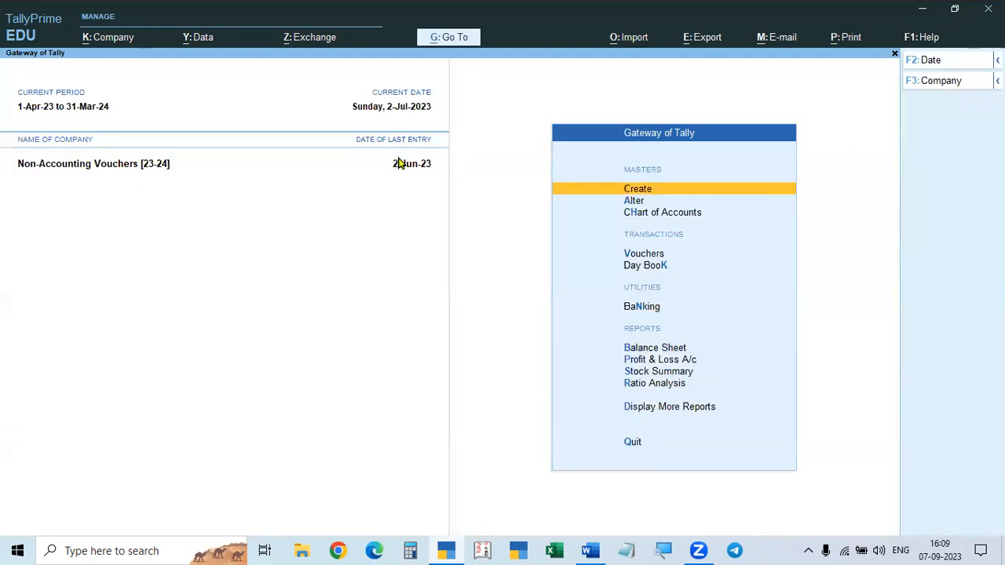
- Open the July payment to Cloud Computer Systems for alteration from State Bank of India's post-dated summary
click(663, 307)
key(Down)
key(Down)
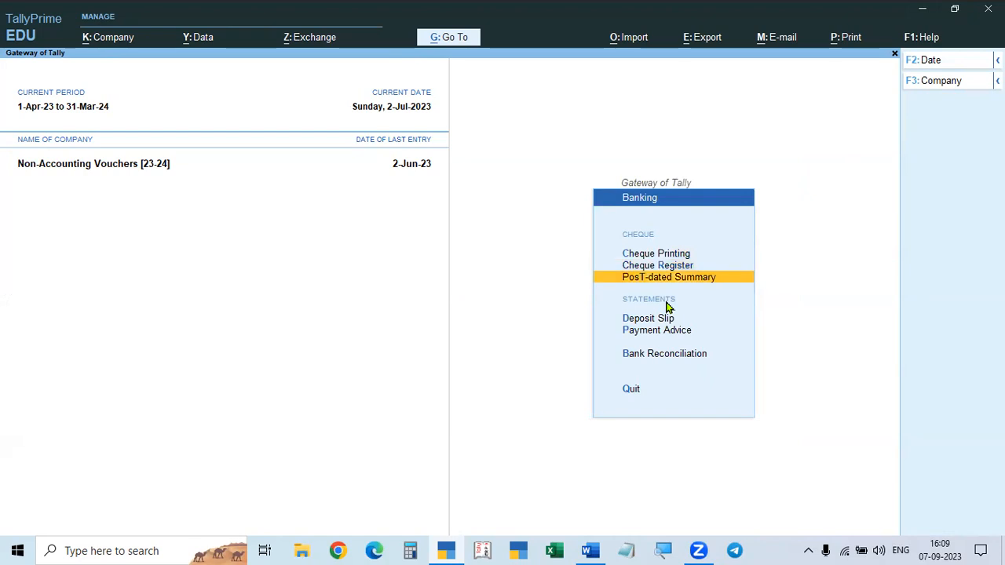
key(Return)
key(Return)
key(Down)
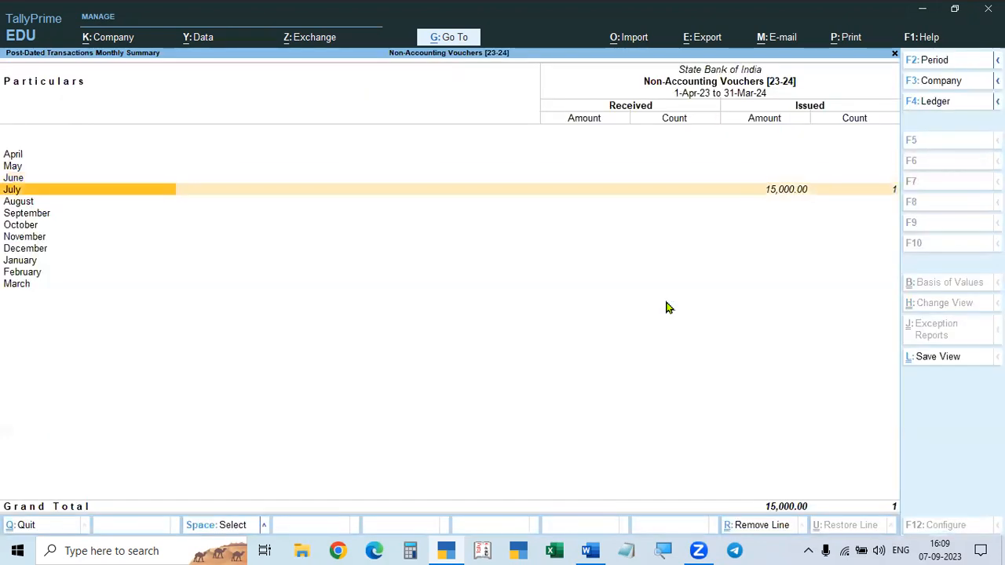
key(Return)
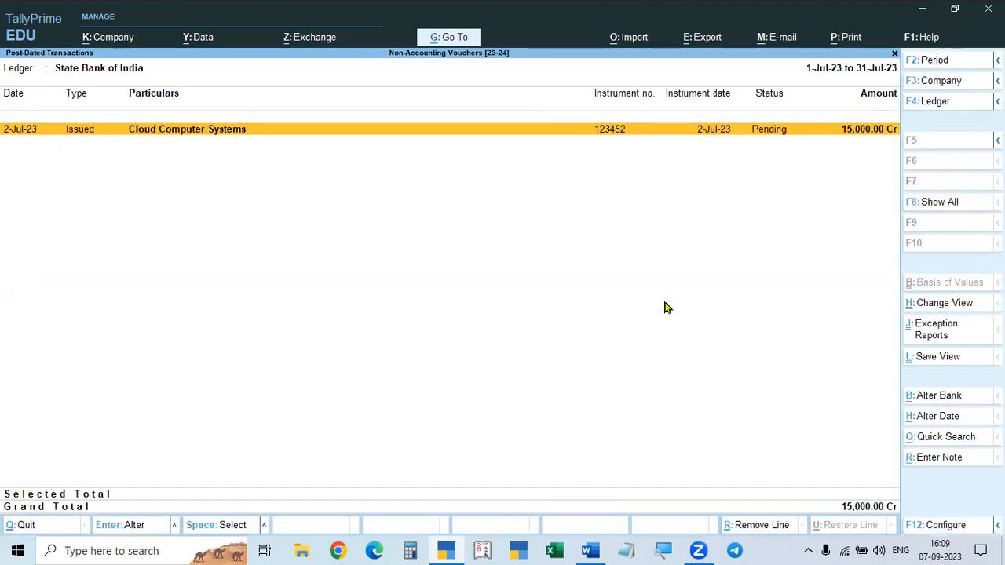
key(Return)
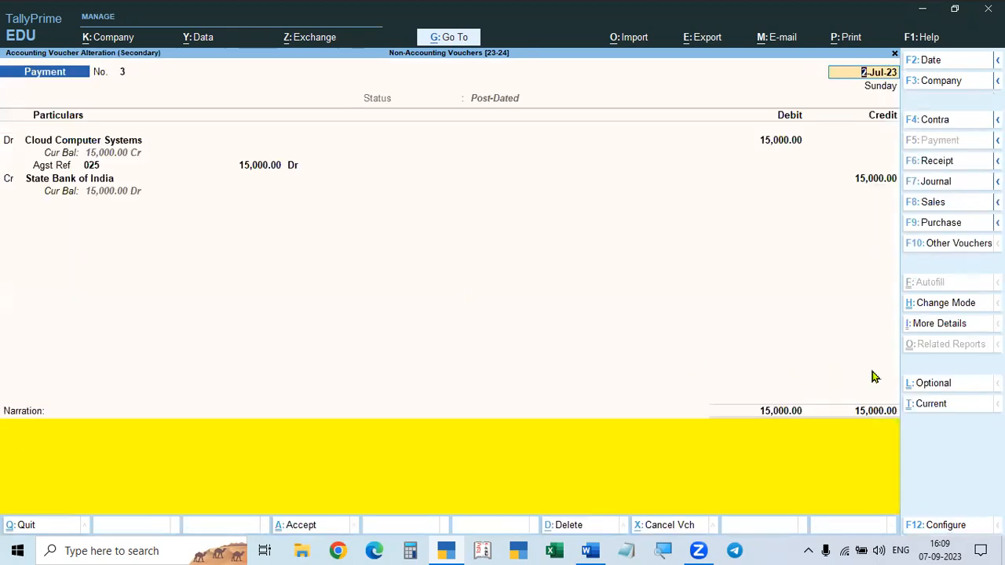
- Regularise the 2-Jul-23 post-dated payment to Cloud Computer Systems, save it, and return to the Gateway of Tally
click(938, 406)
key(Return)
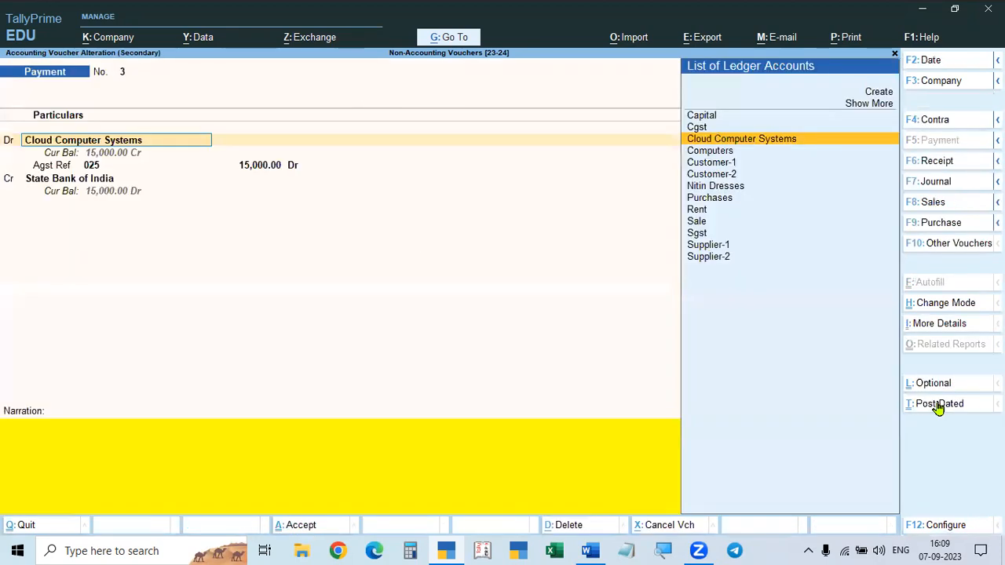
key(ctrl+a)
key(Escape)
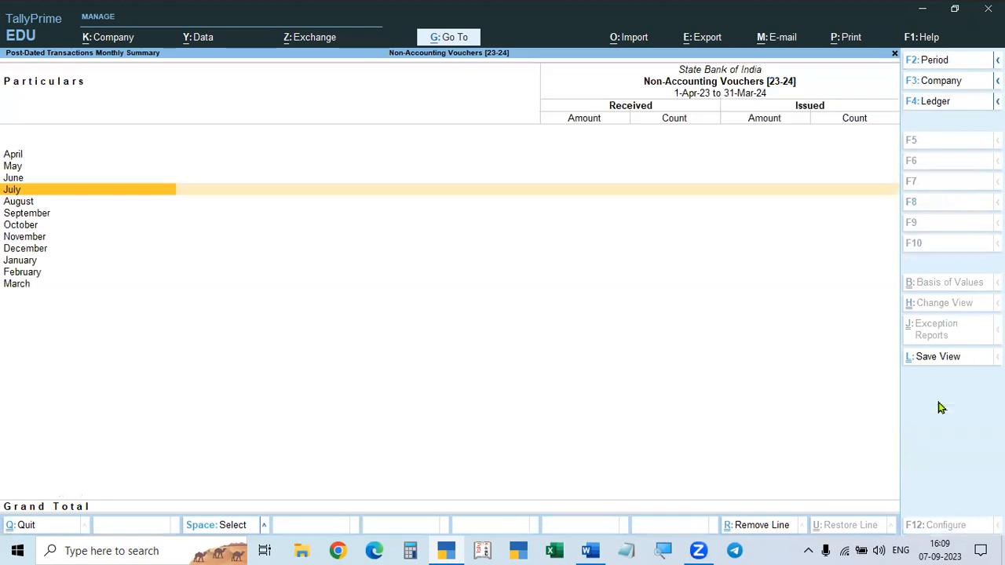
key(Escape)
key(Escape)
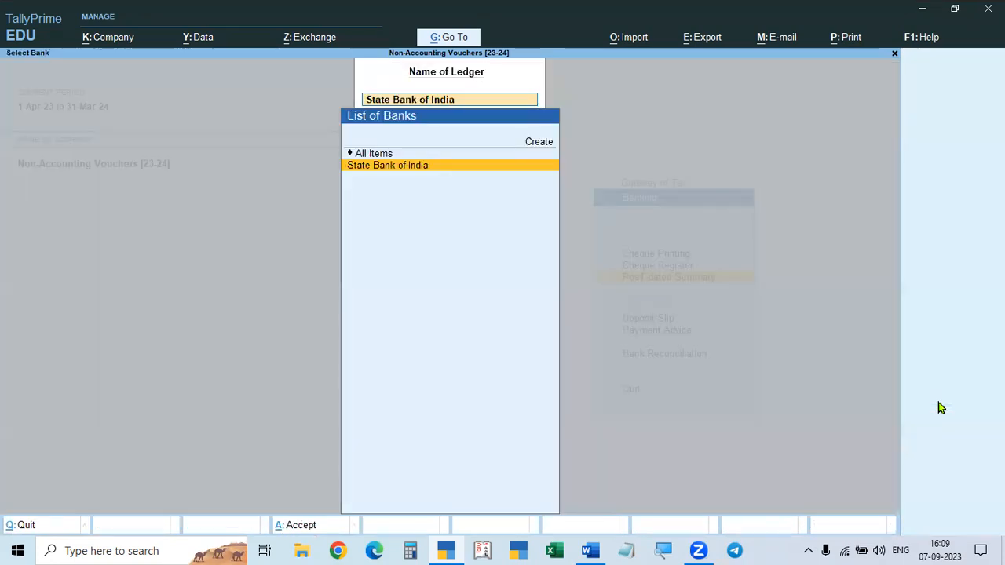
key(Down)
key(Down)
key(Escape)
- View the Post-Dated Vouchers exception report for any remaining post-dated vouchers and return to the Gateway of Tally
key(Down)
key(Down)
key(Down)
key(Down)
key(Down)
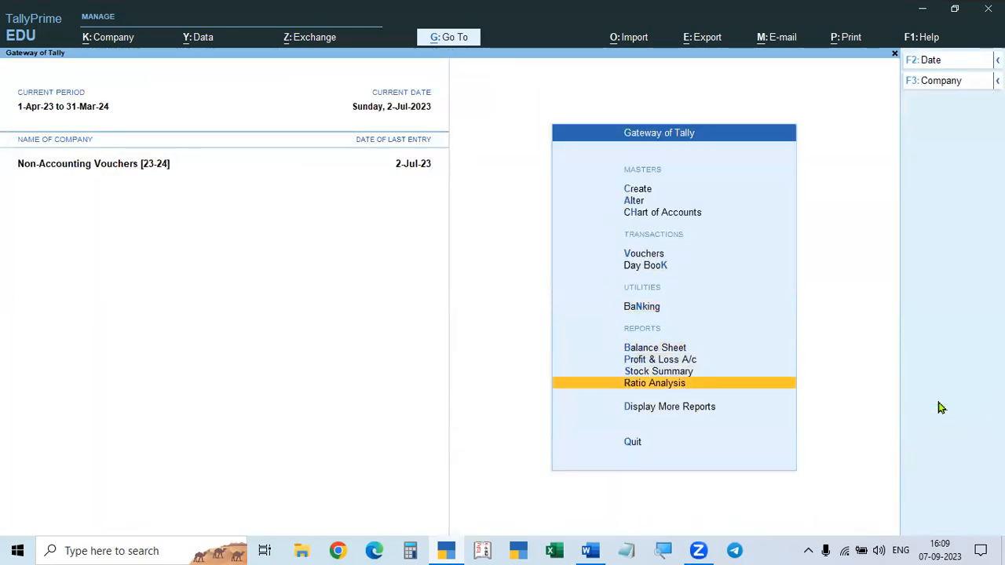
key(Return)
key(x)
key(Down)
key(Down)
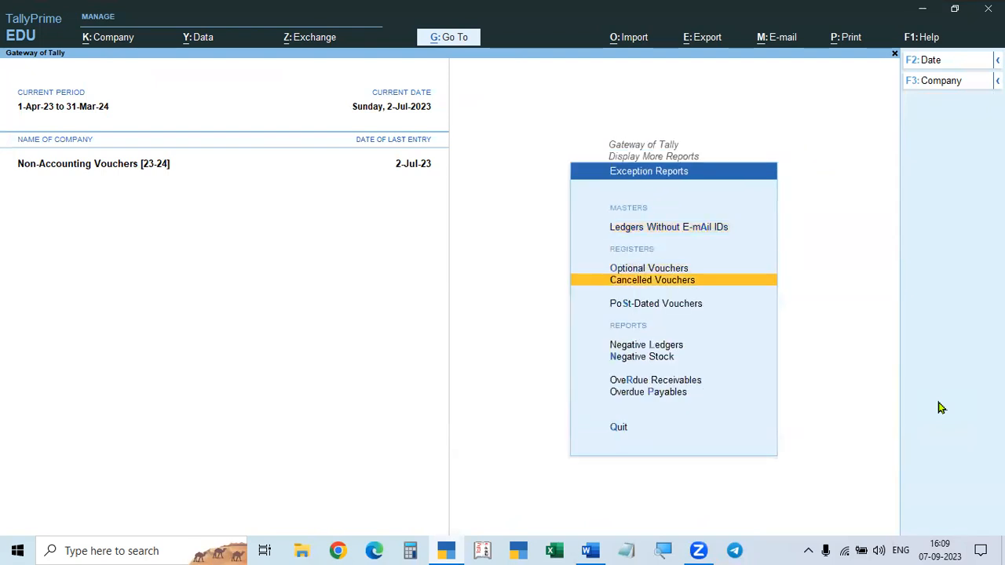
key(Down)
key(Return)
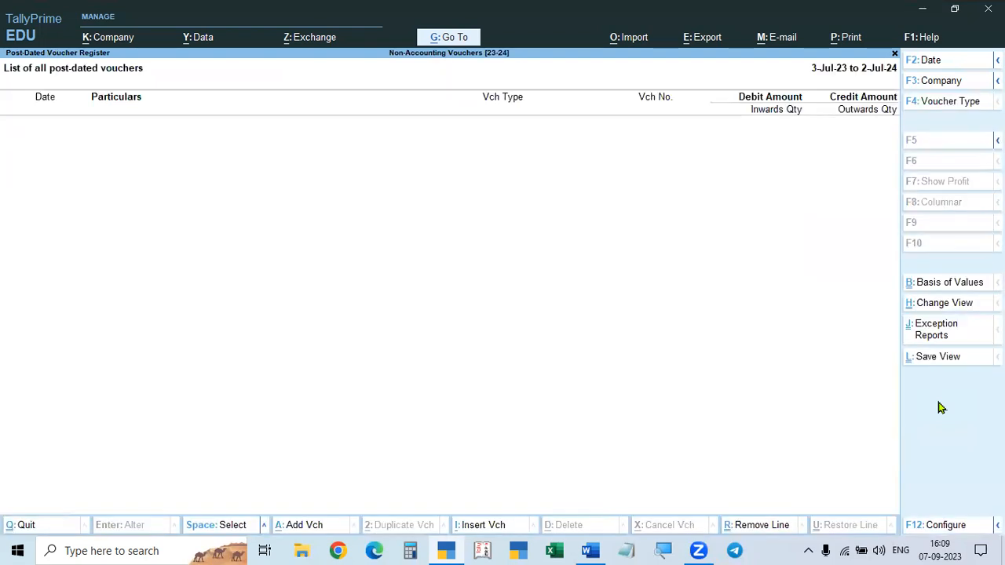
key(Escape)
key(Escape)
key(Escape)
- Open the Balance Sheet as at 2-Jul-23 and expand it to the detailed view
key(Up)
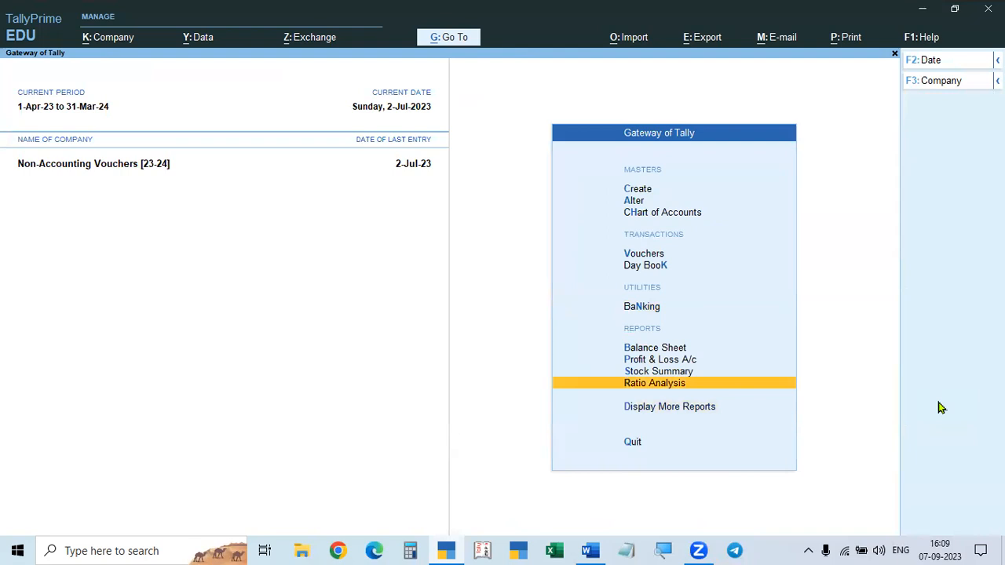
key(Up)
key(Up)
key(Up)
key(Up)
key(Up)
key(Up)
key(Down)
key(Return)
key(Escape)
key(Down)
key(Down)
key(Return)
key(alt+F5)
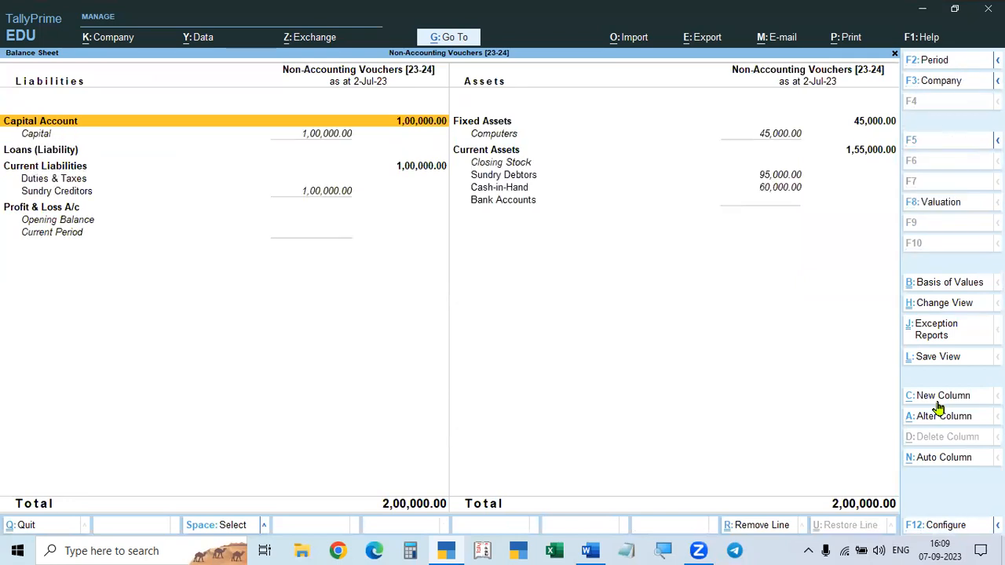
- Drill down into Sundry Creditors and Bank Accounts to check their ledger balances, returning to the Balance Sheet each time
click(329, 192)
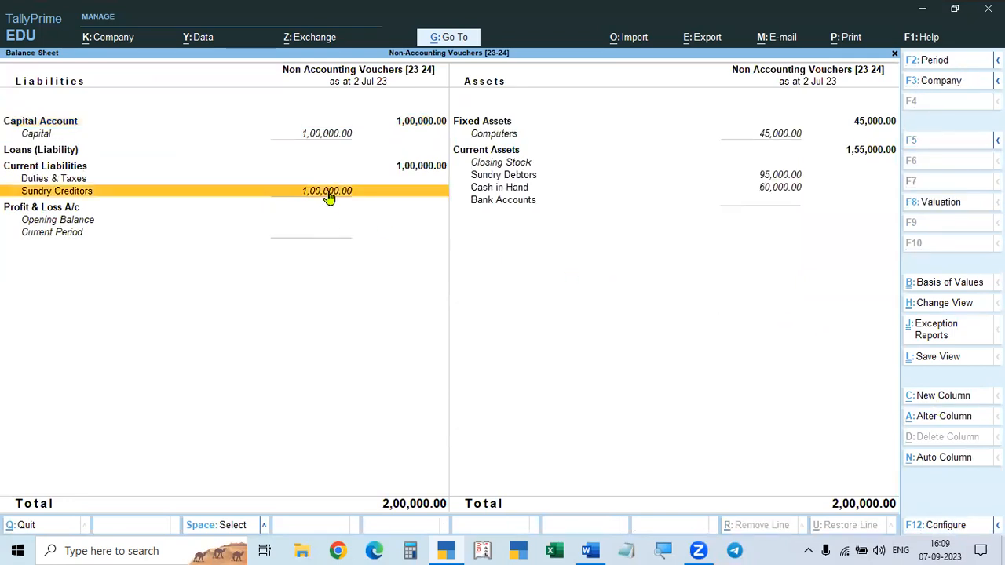
click(328, 192)
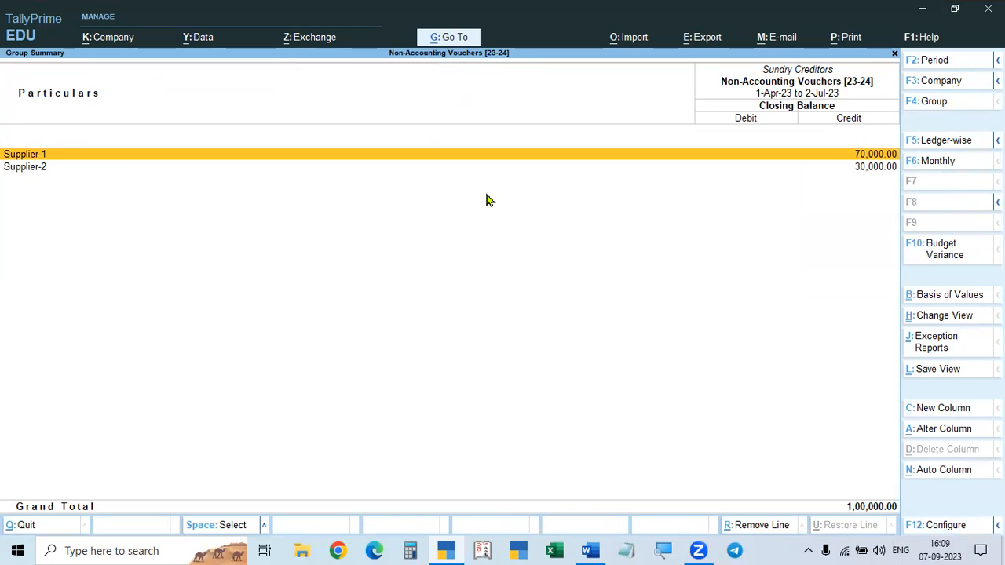
key(Escape)
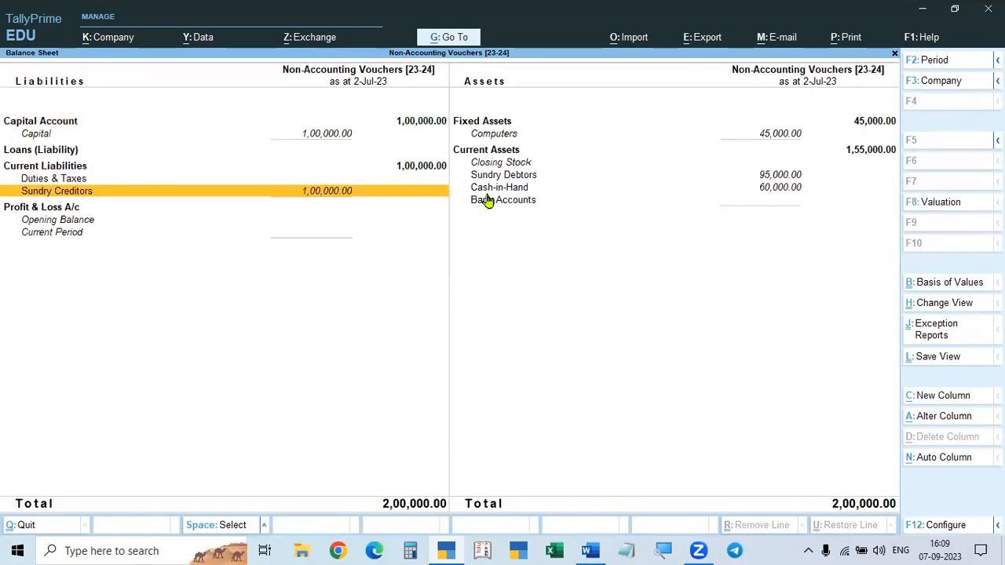
click(487, 200)
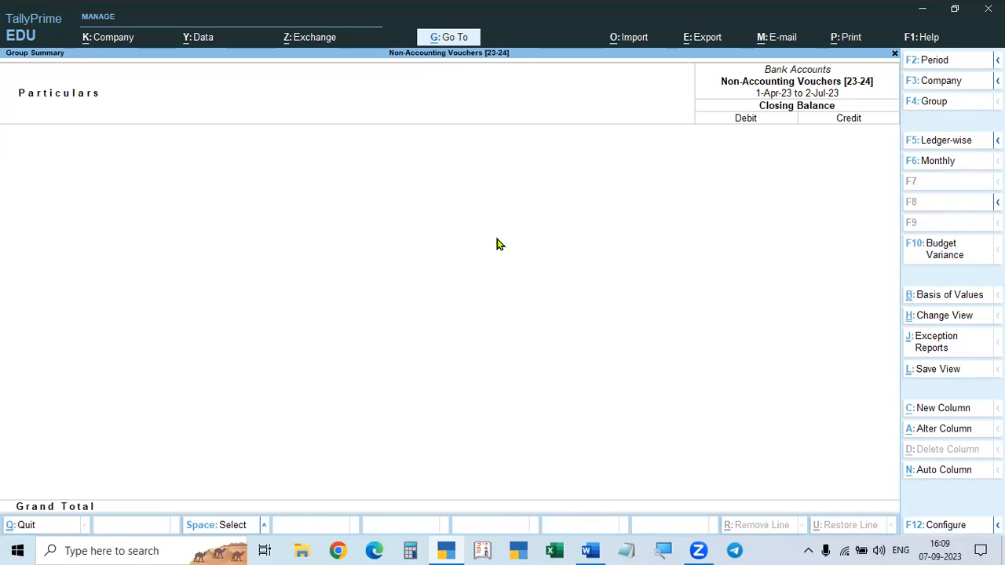
key(Escape)
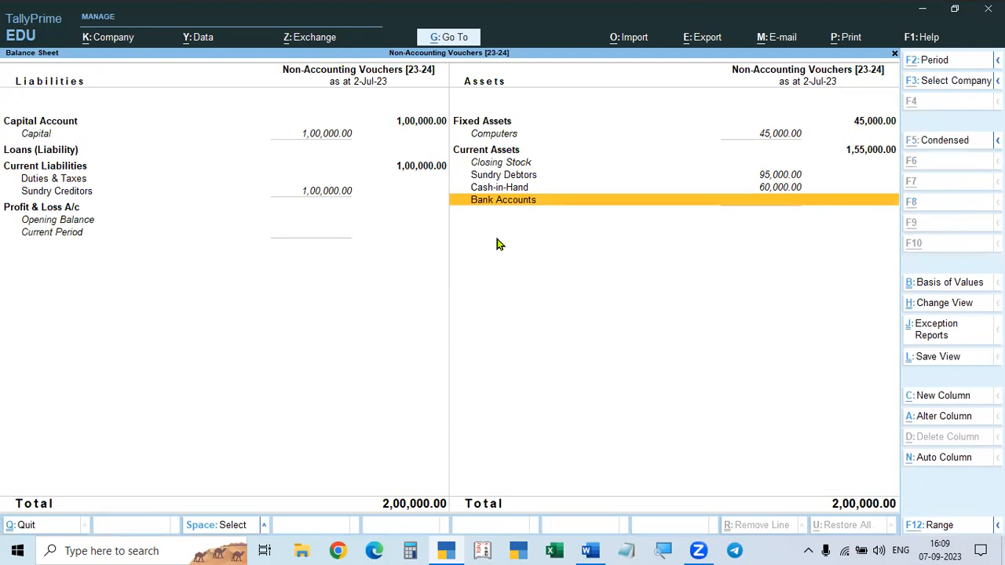
- Switch to the Word assignment and read the post-dated voucher transactions in exercise [2]
key(alt+Tab)
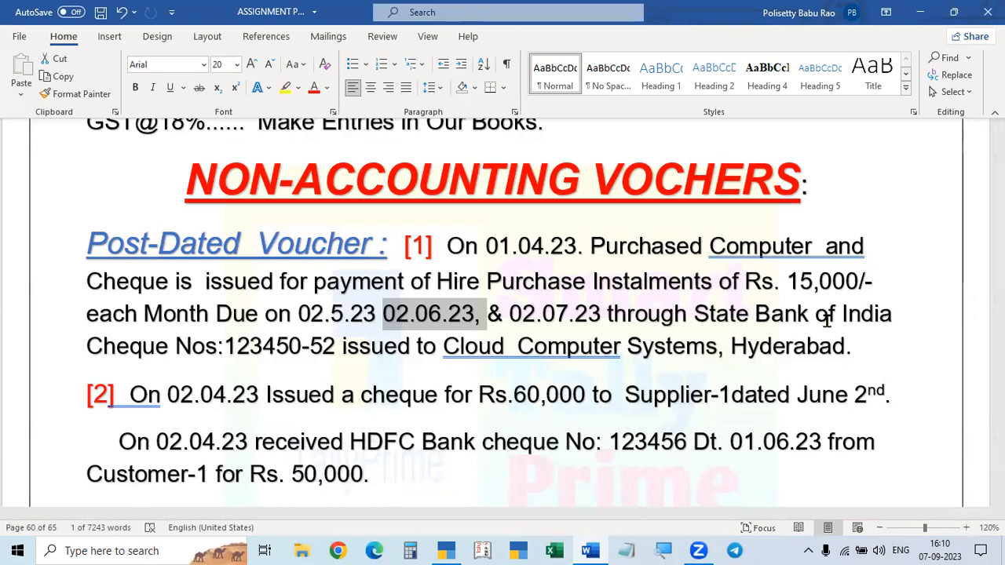
scroll(826, 321, down, 1)
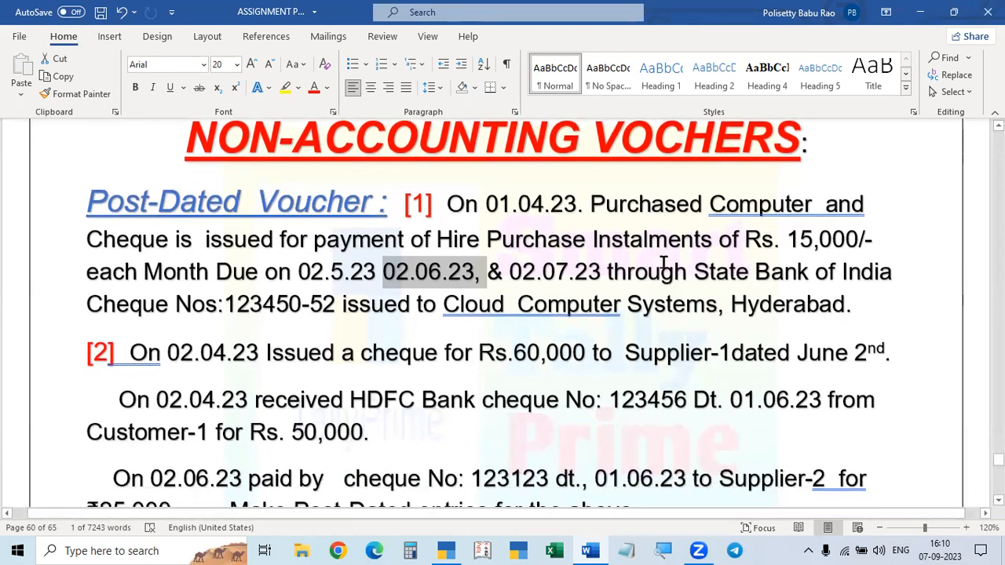
scroll(660, 269, down, 2)
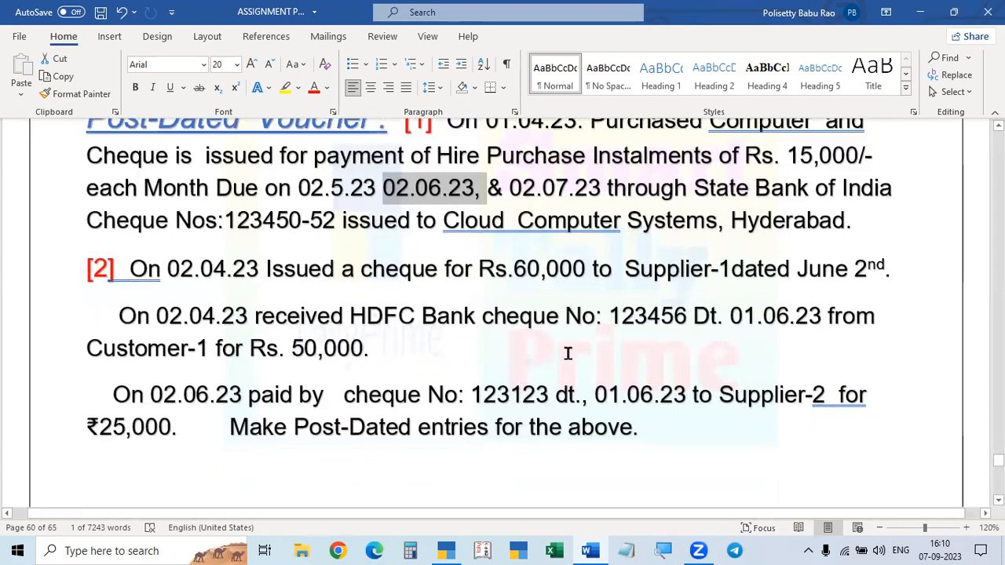
- Return to TallyPrime and open the Day Book for the period 1-Apr-23 to 31-Mar-24
key(alt+Tab)
key(Escape)
key(Escape)
key(Escape)
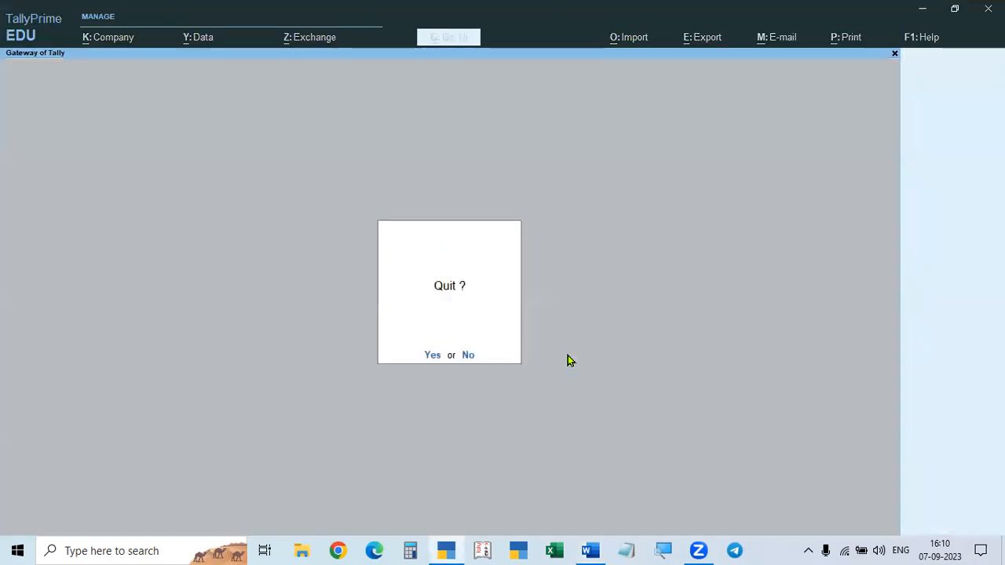
key(Down)
key(Down)
key(Down)
key(Down)
key(Return)
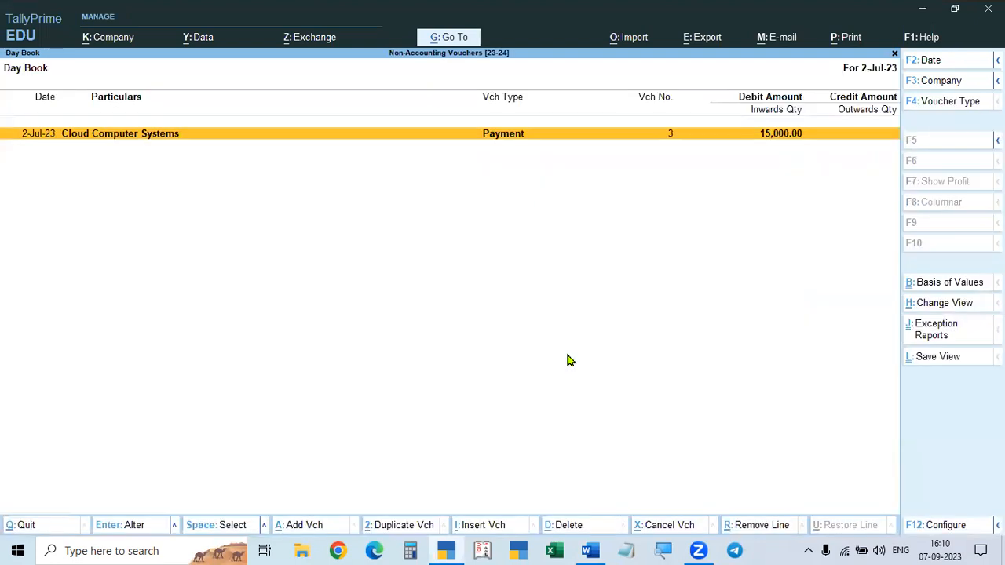
key(alt+F2)
text(1.4)
key(Return)
text(31.)
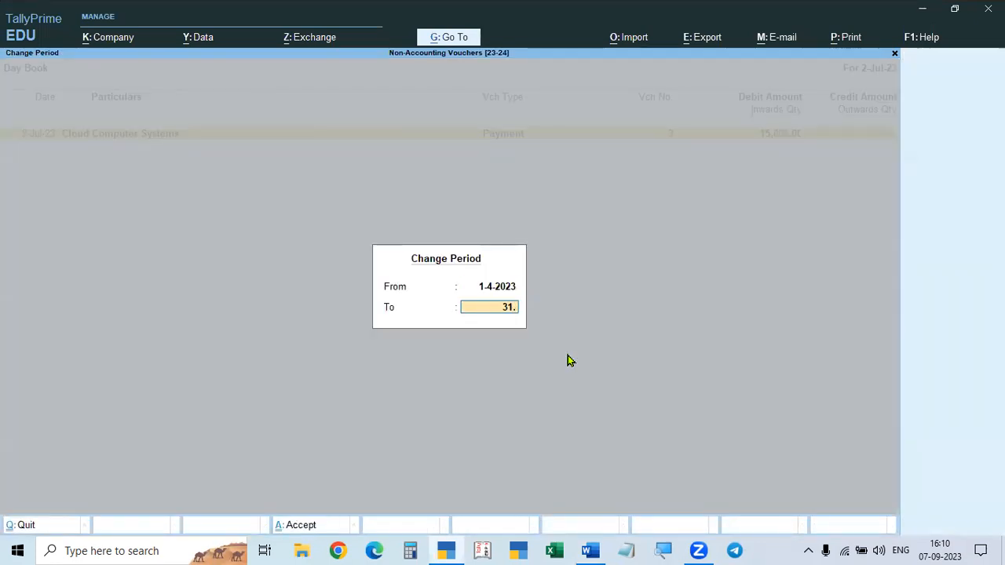
text(3)
key(Return)
- Delete every voucher listed in the Day Book and close the report
key(alt+d)
key(y)
key(alt+d)
key(y)
key(alt+d)
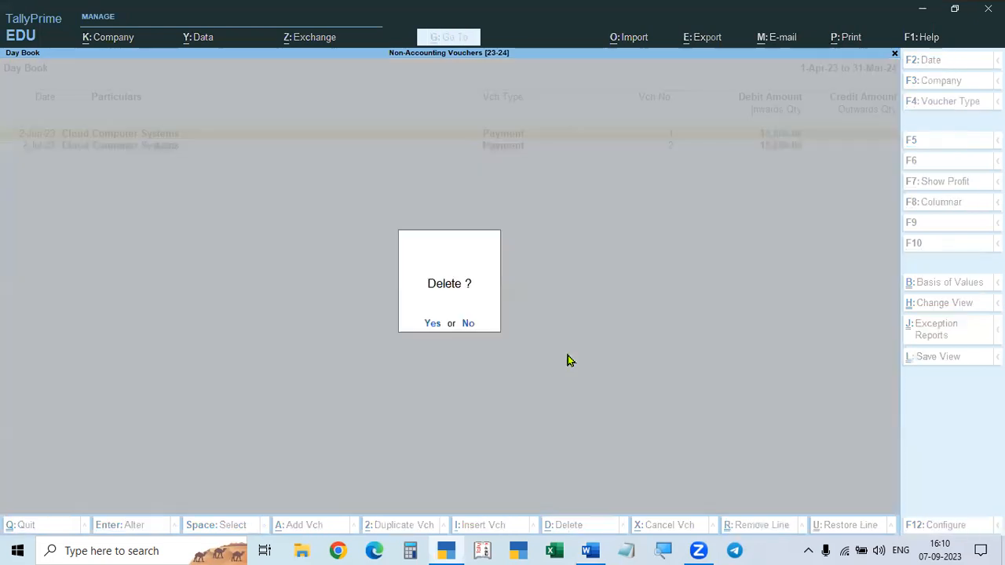
key(y)
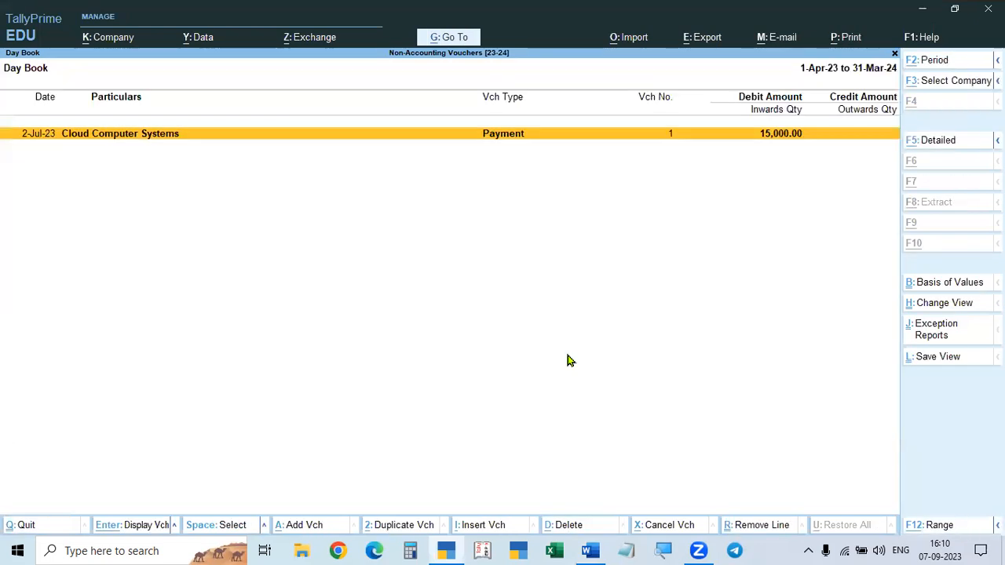
key(alt+d)
key(y)
key(Escape)
- View the Balance Sheet after the deletions and return to the Gateway of Tally
key(Down)
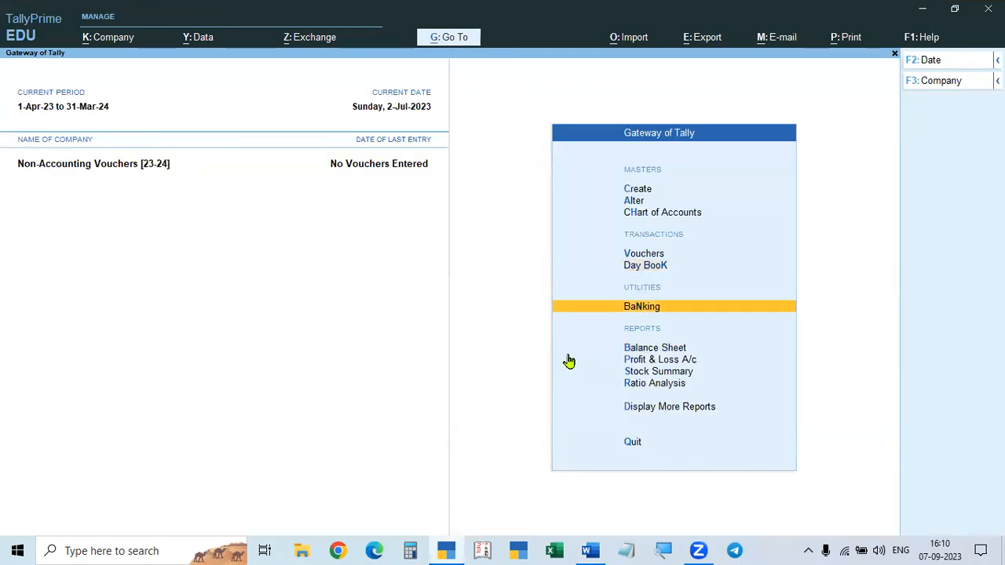
key(b)
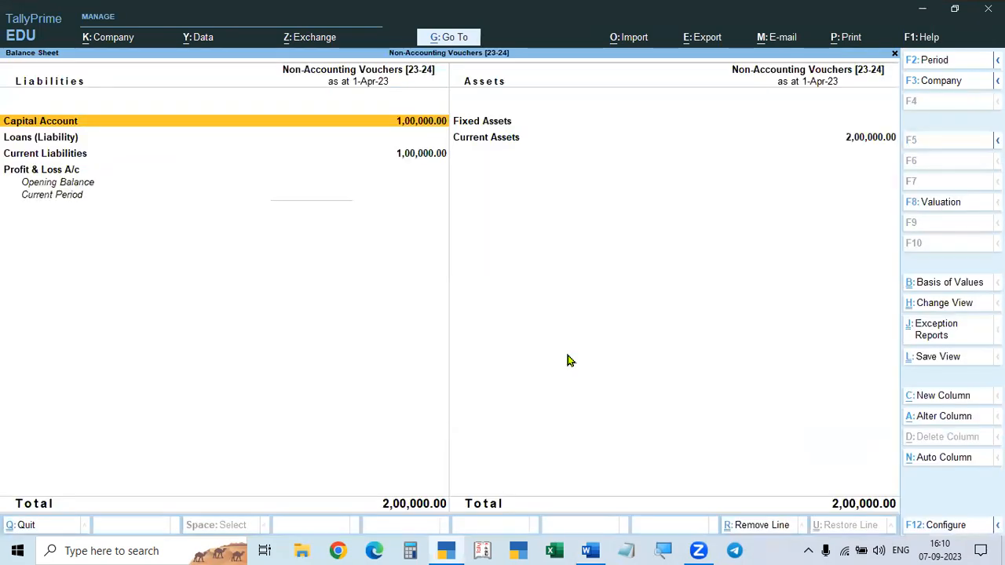
key(Escape)
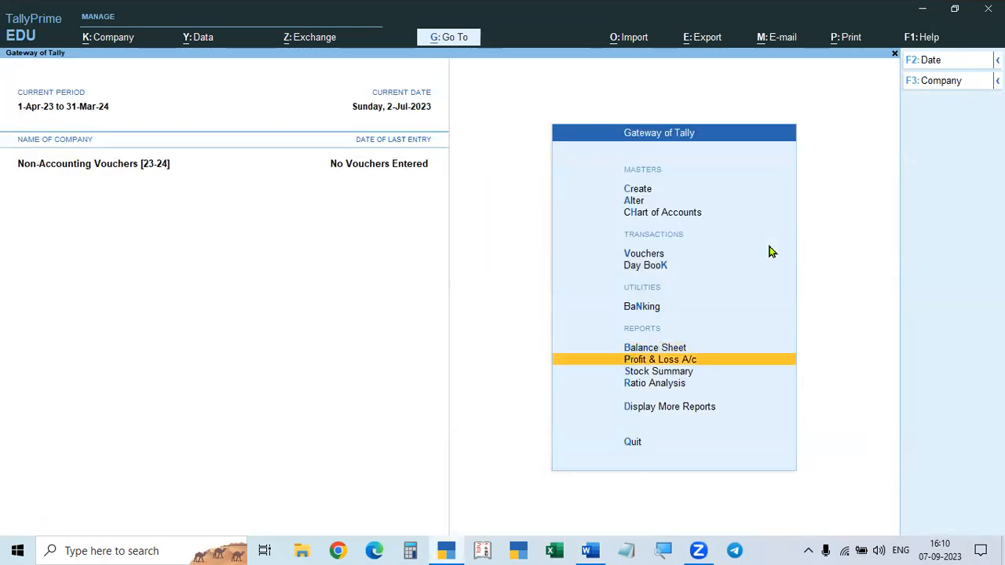
key(Return)
key(Escape)
key(Escape)
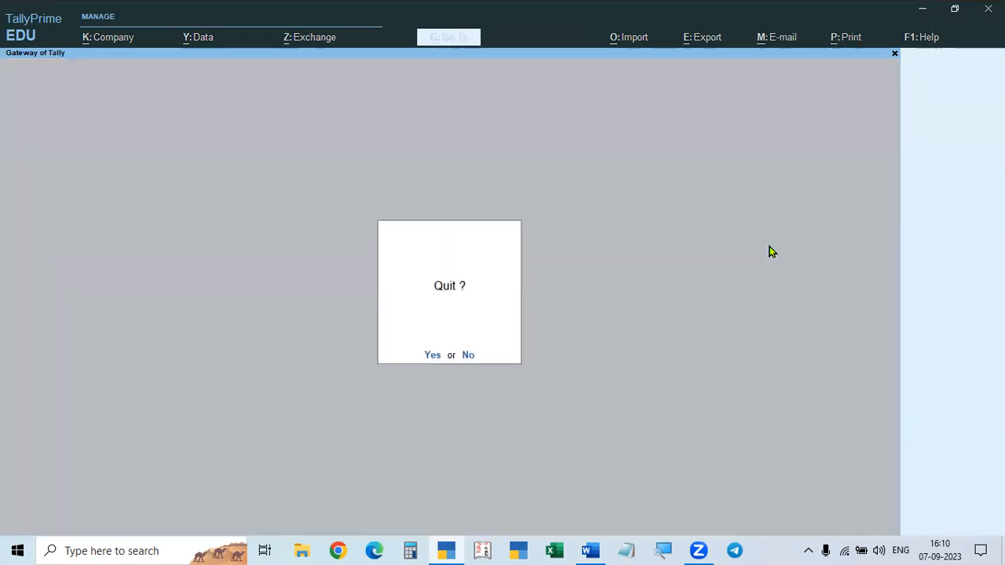
key(Escape)
- Read the Supplier-1, Customer-1 and Supplier-2 cheque transactions in exercise [2] of the Word assignment
key(alt+Tab)
scroll(545, 343, down, 2)
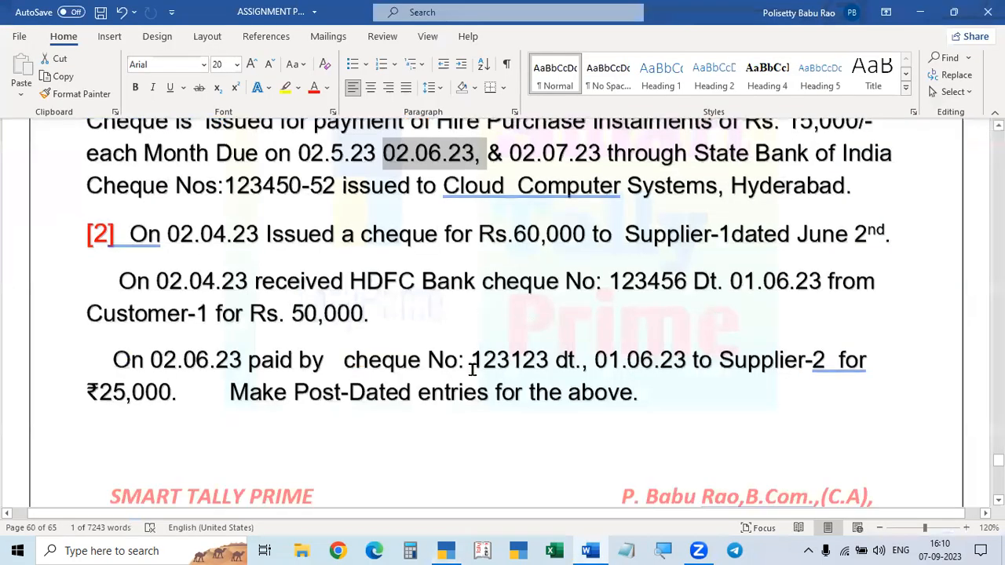
scroll(420, 287, up, 1)
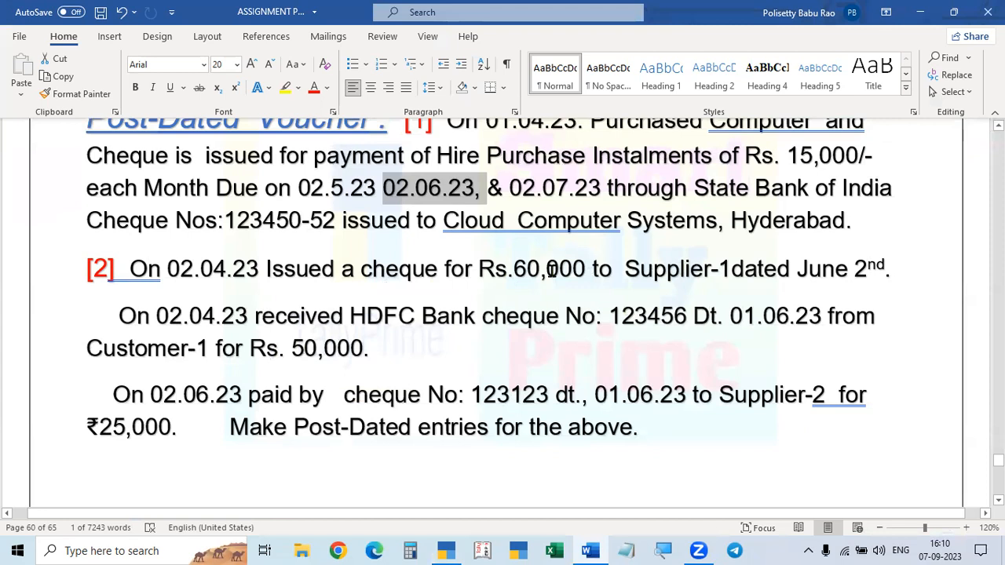
- Return to TallyPrime and open the Balance Sheet to review the opening position for exercise [2]
key(alt+Tab)
key(Down)
key(Down)
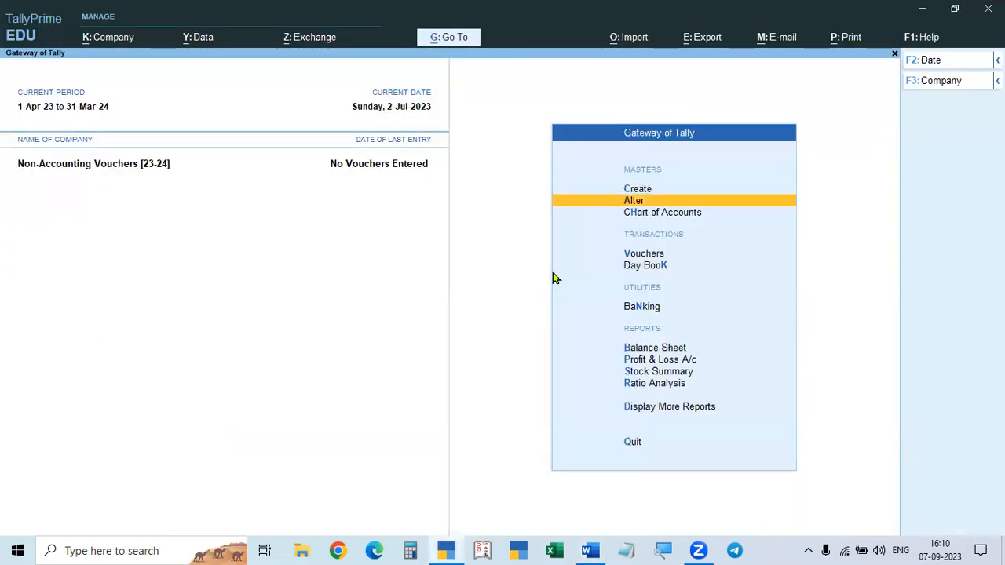
key(Escape)
key(Escape)
key(Down)
key(Down)
key(Down)
key(Down)
key(Down)
key(Down)
key(Return)
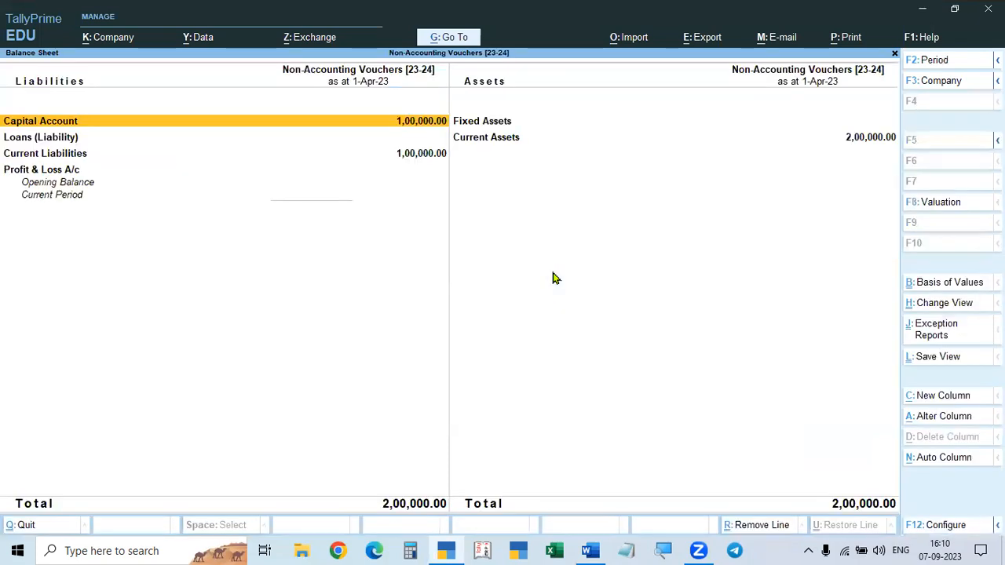
- Examine the Balance Sheet with its groups expanded, and return to the Gateway of Tally
key(F5)
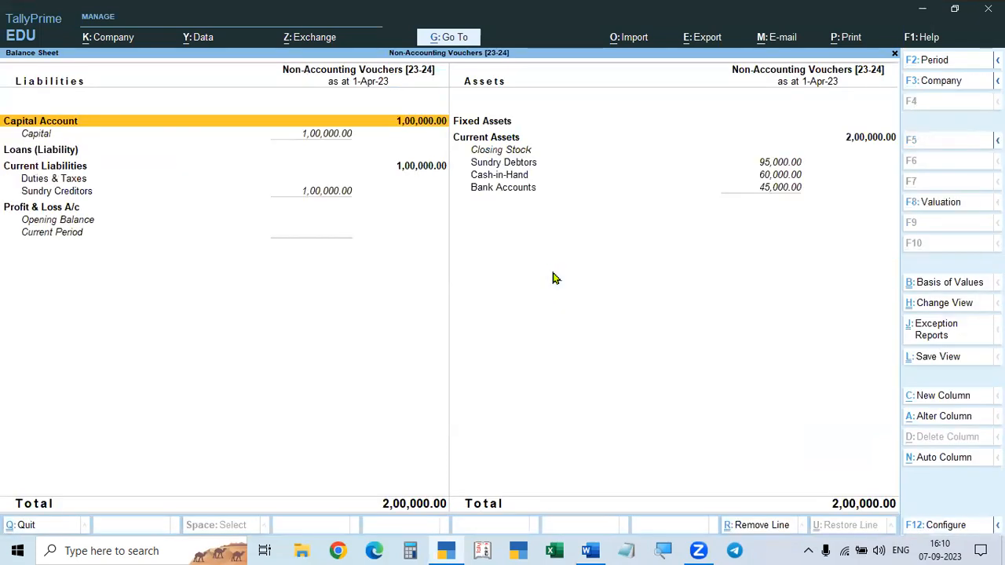
click(488, 190)
key(Escape)
key(Escape)
key(Escape)
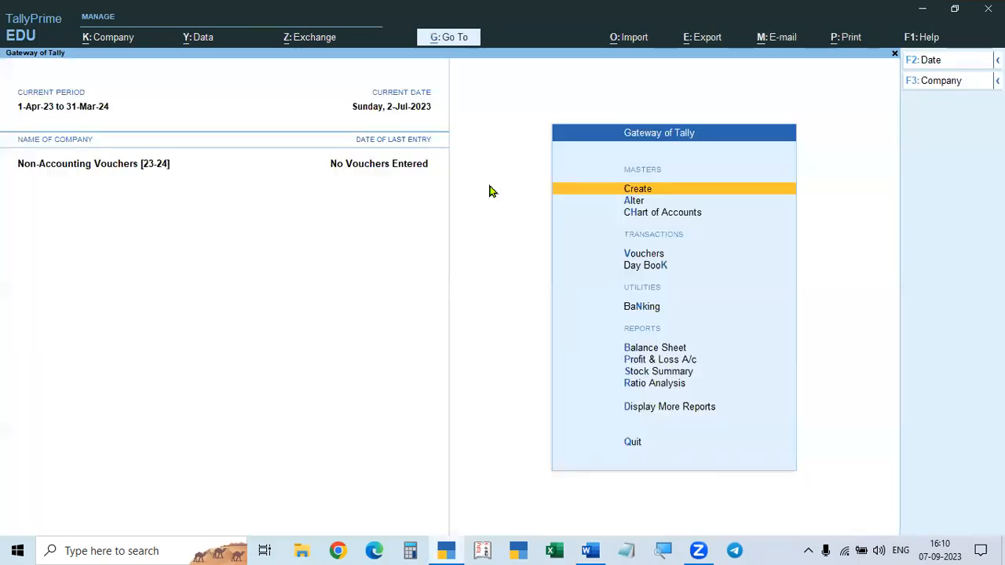
- Switch to the Word assignment and examine the Supplier-1 cheque amount and the date and amount of the Customer-1 receipt
key(alt+Tab)
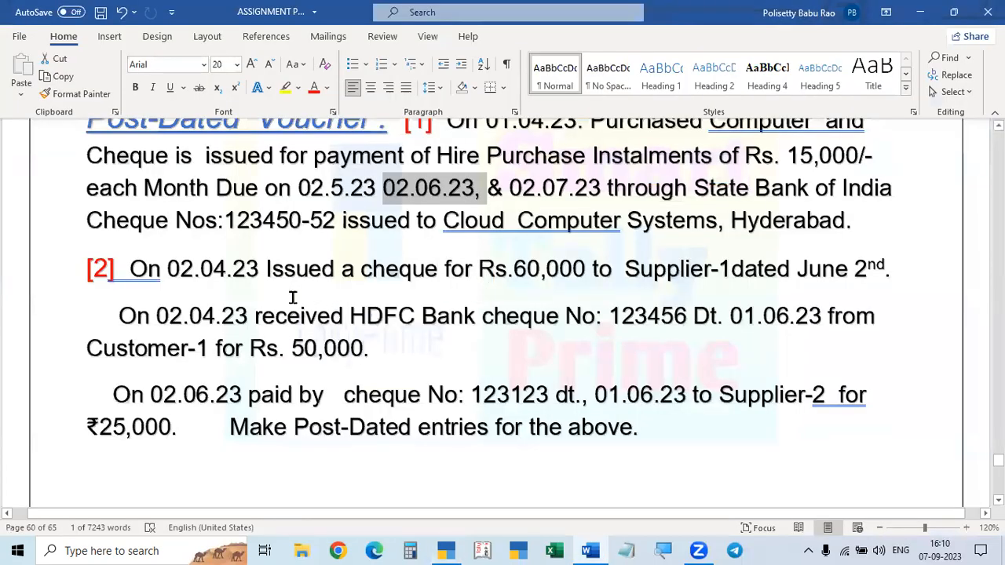
double_click(542, 269)
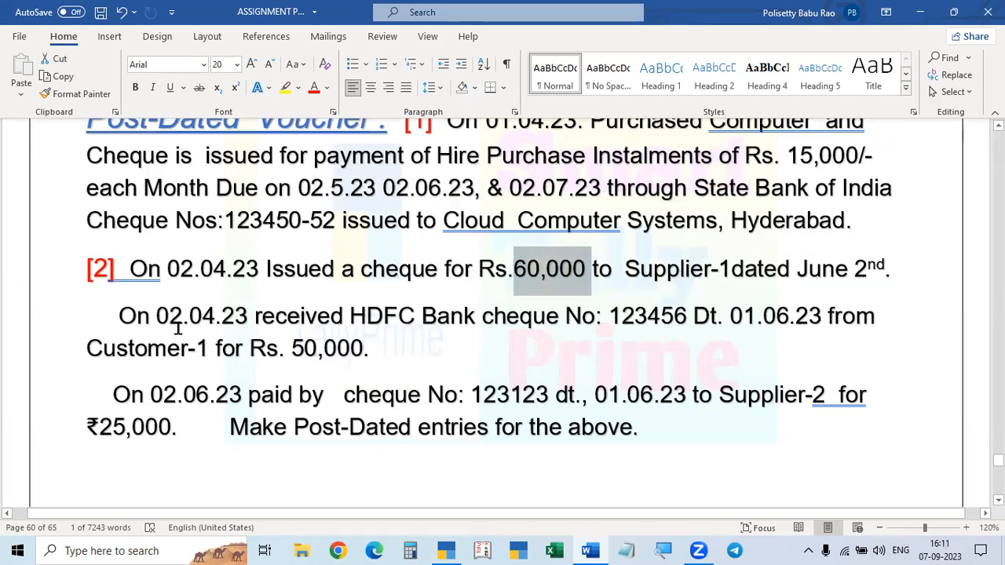
drag(157, 323, 252, 328)
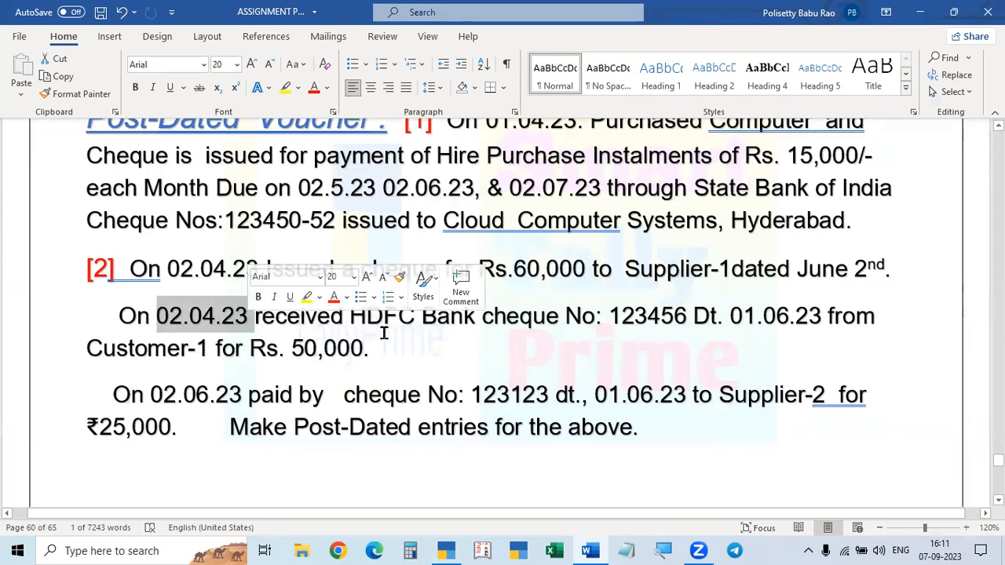
click(462, 350)
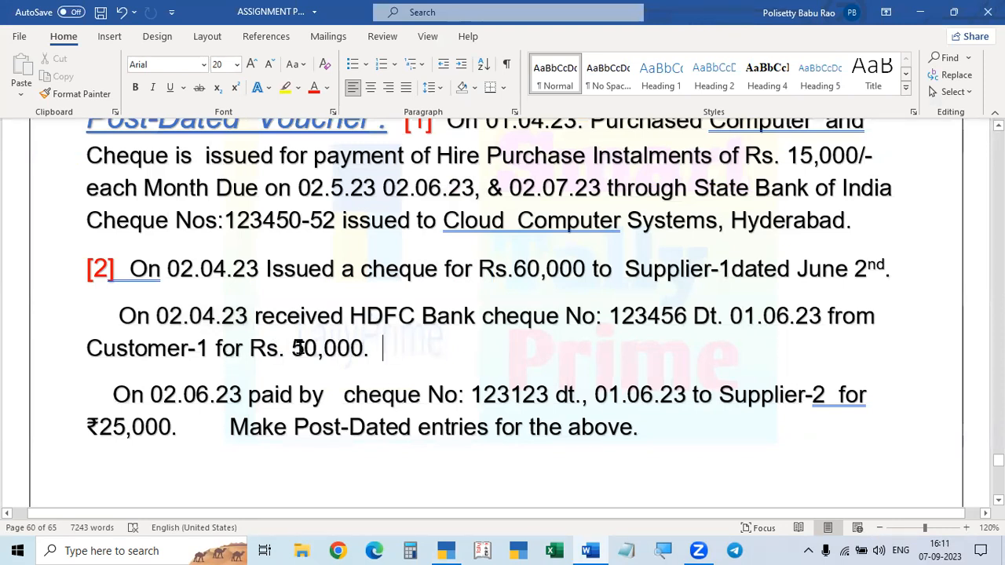
key(alt+Tab)
key(alt+Tab)
drag(295, 347, 375, 346)
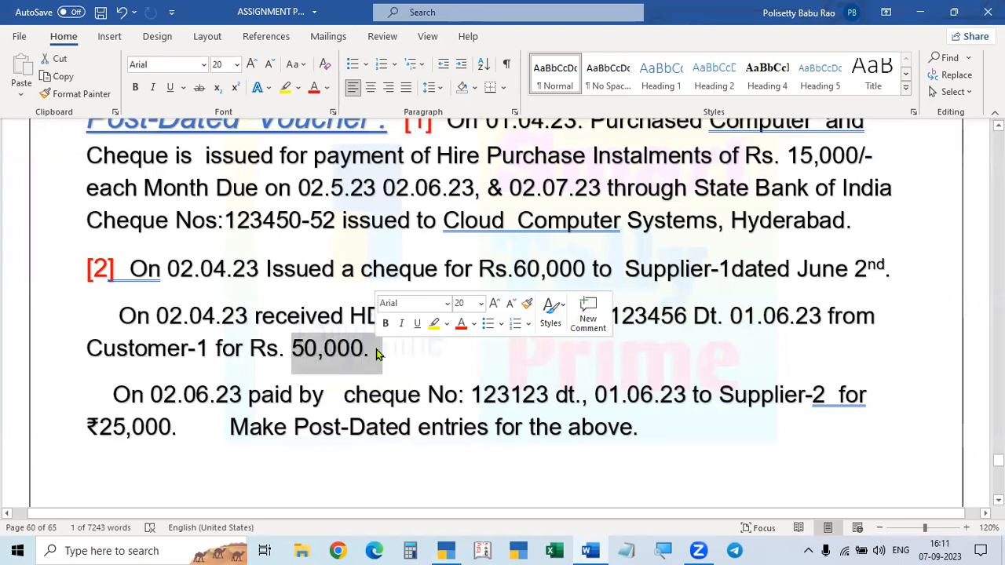
key(alt+Tab)
key(alt+Tab)
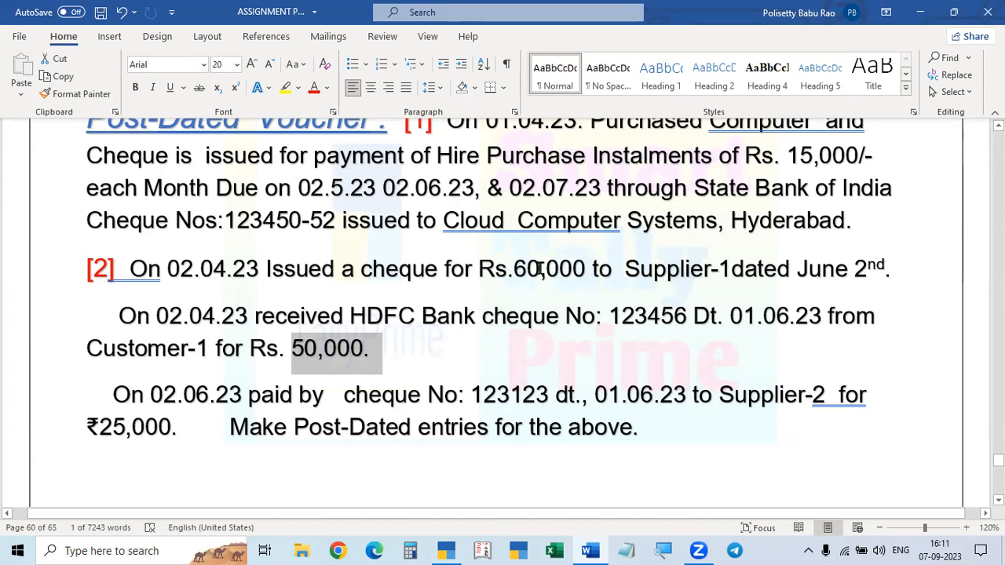
- Examine the full Customer-1 HDFC Bank cheque transaction in the assignment, comparing its receipt date with the cheque date
click(499, 353)
click(170, 316)
drag(201, 315, 385, 352)
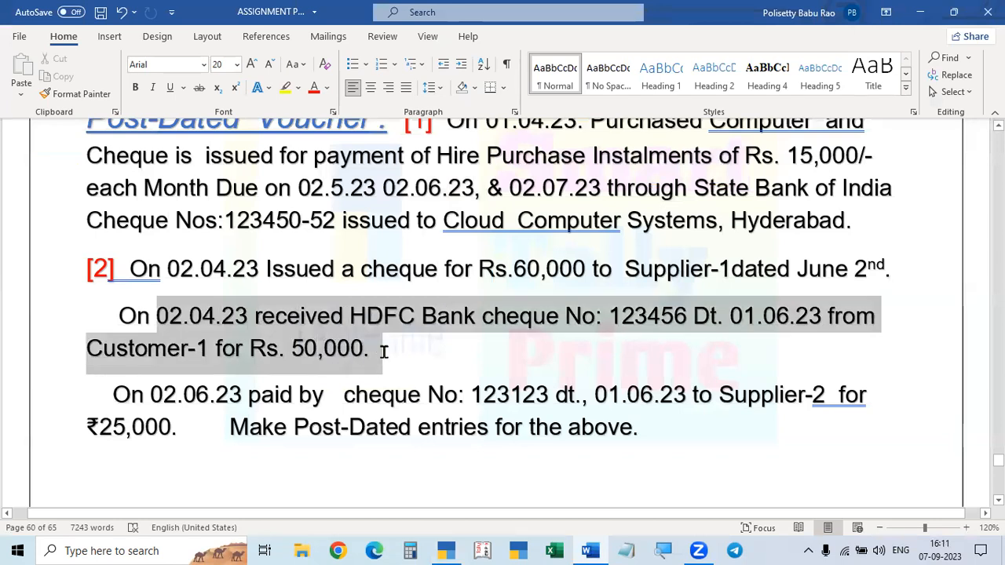
click(469, 353)
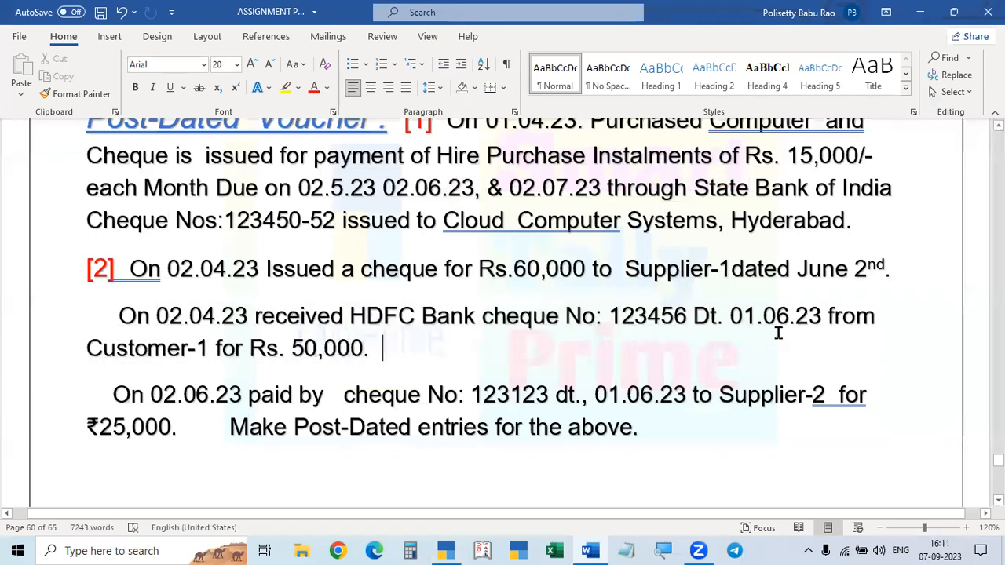
drag(732, 316, 821, 317)
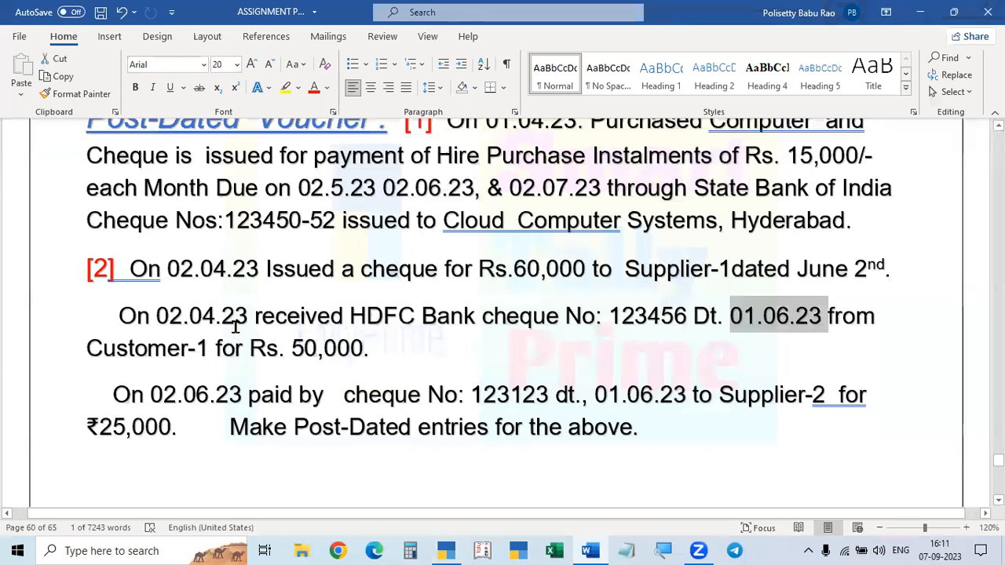
click(679, 348)
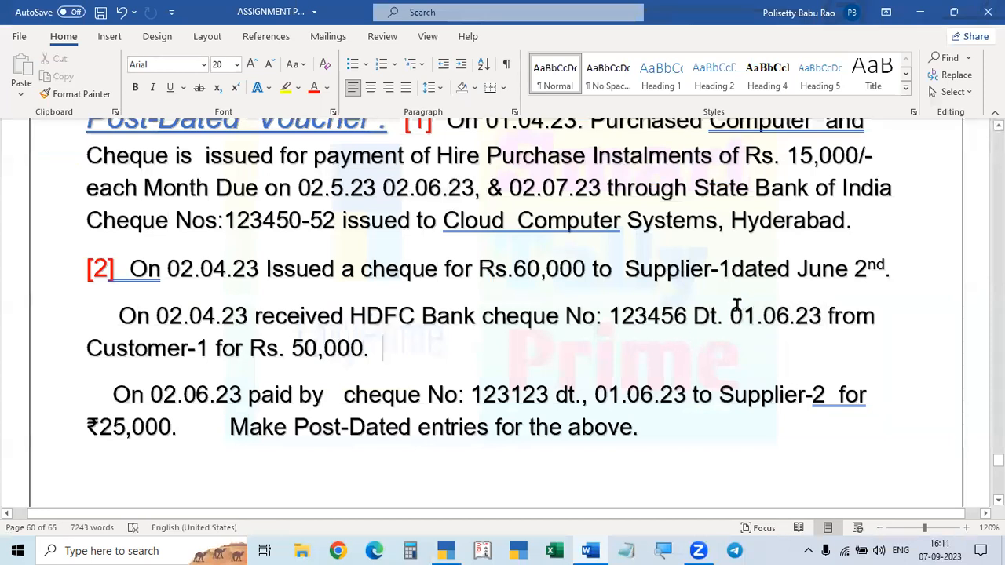
drag(744, 314, 864, 317)
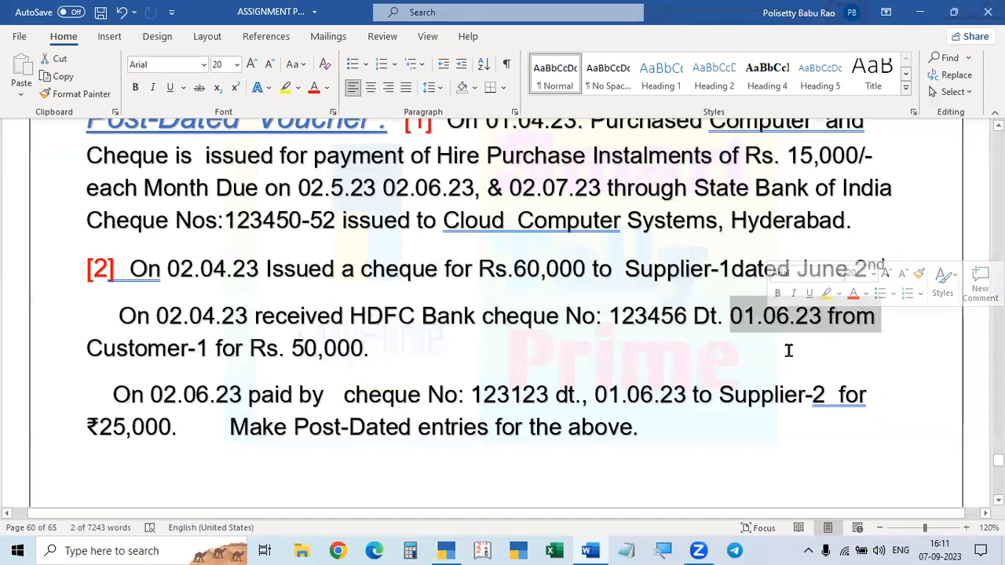
click(784, 352)
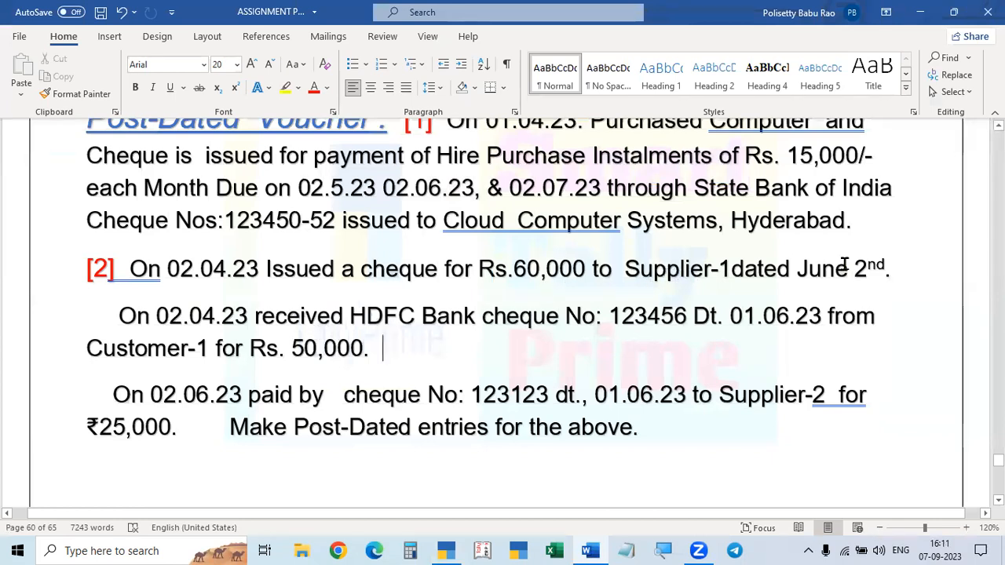
- Switch back to TallyPrime and start a Receipt voucher dated 1-Jun-23, checking the cheque date in the Word assignment
key(alt+Tab)
key(Down)
key(Down)
key(Down)
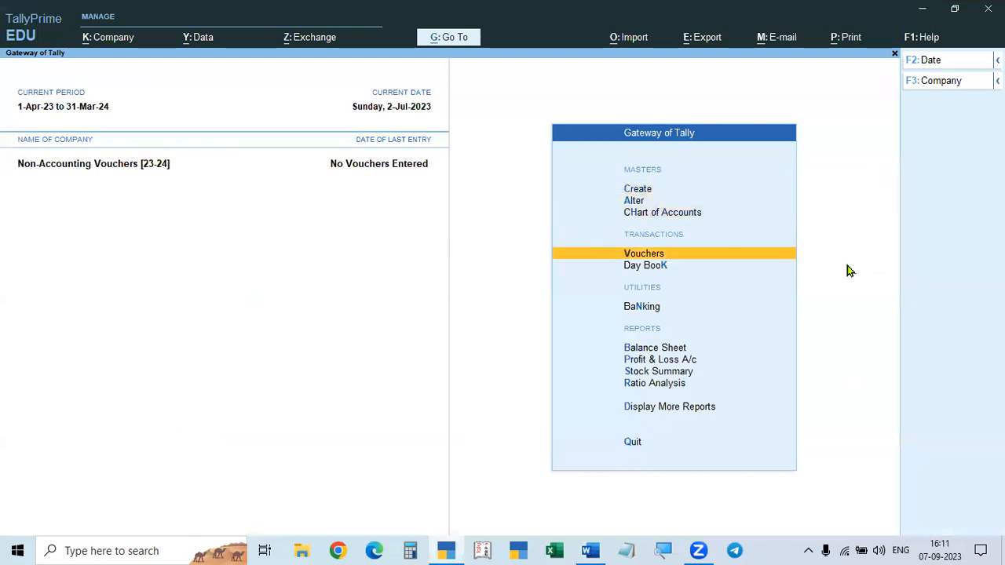
key(Return)
key(alt+Tab)
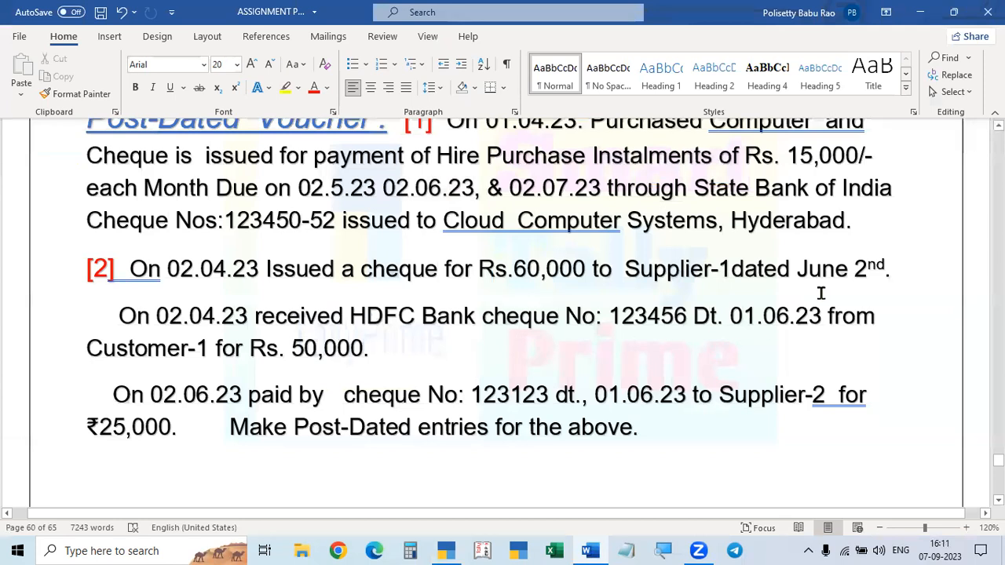
key(alt)
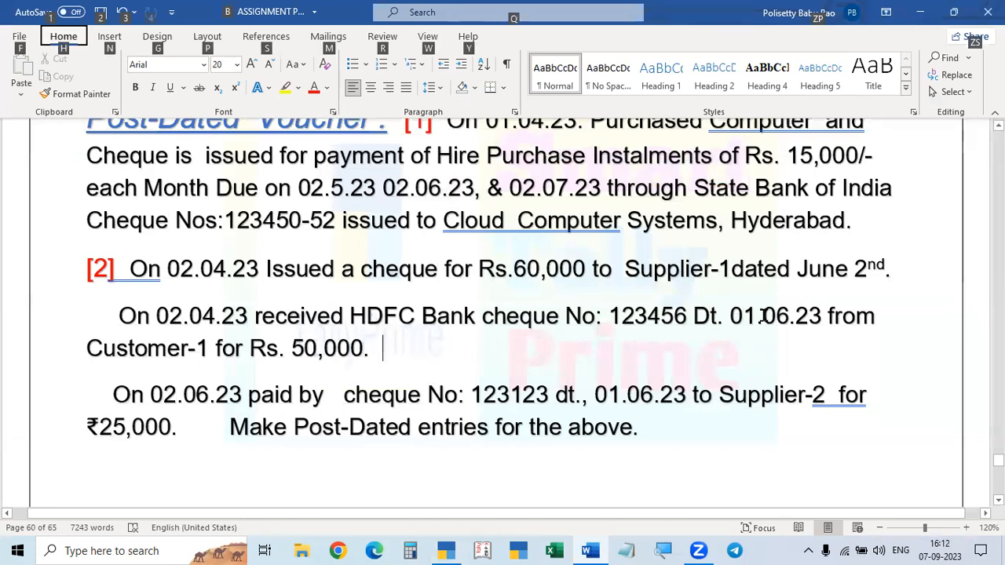
key(alt+Tab)
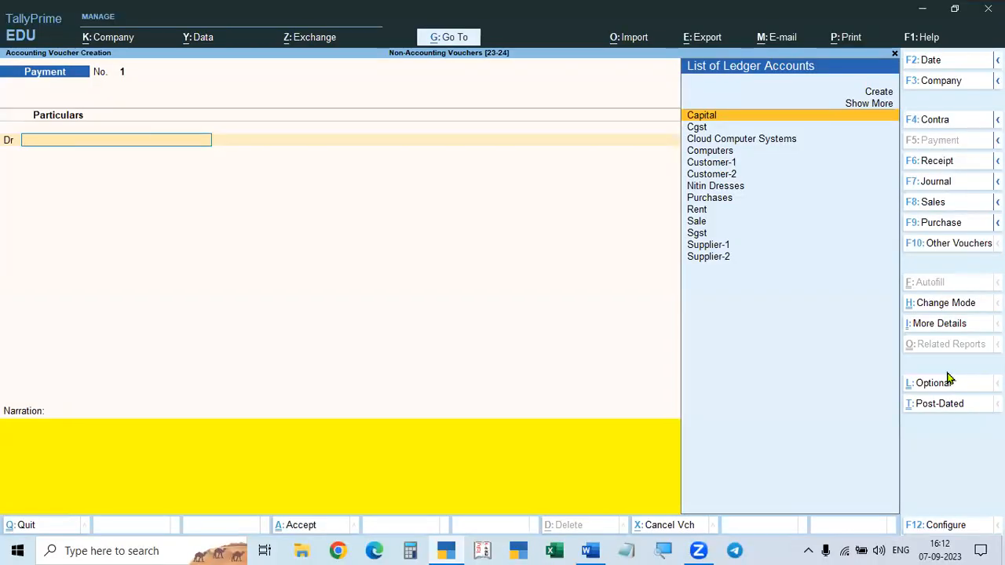
key(F6)
key(F2)
text(1.6)
key(Return)
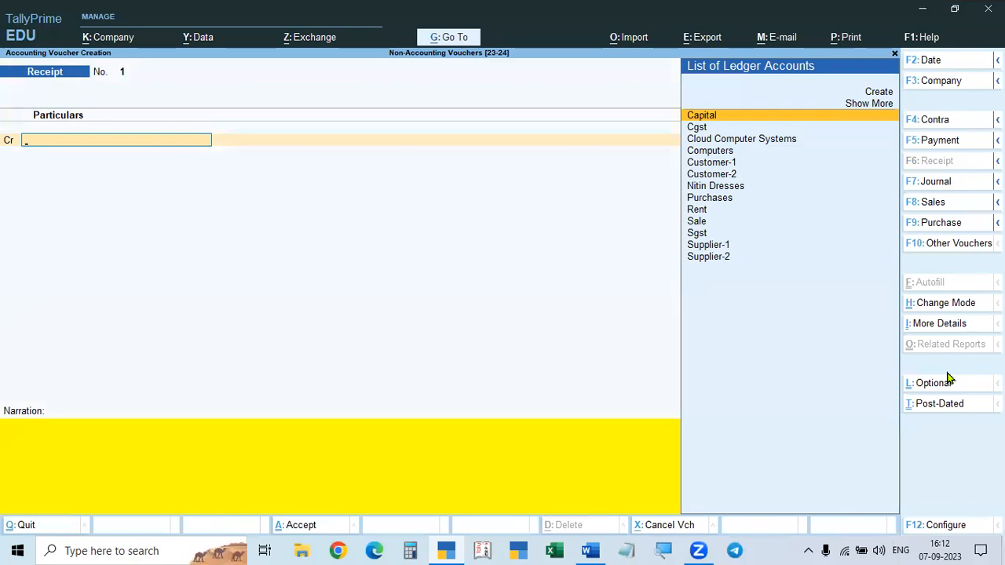
- Credit Customer-1 with 50,000 in the receipt voucher, checking the party and amount against the Word assignment
key(alt+Tab)
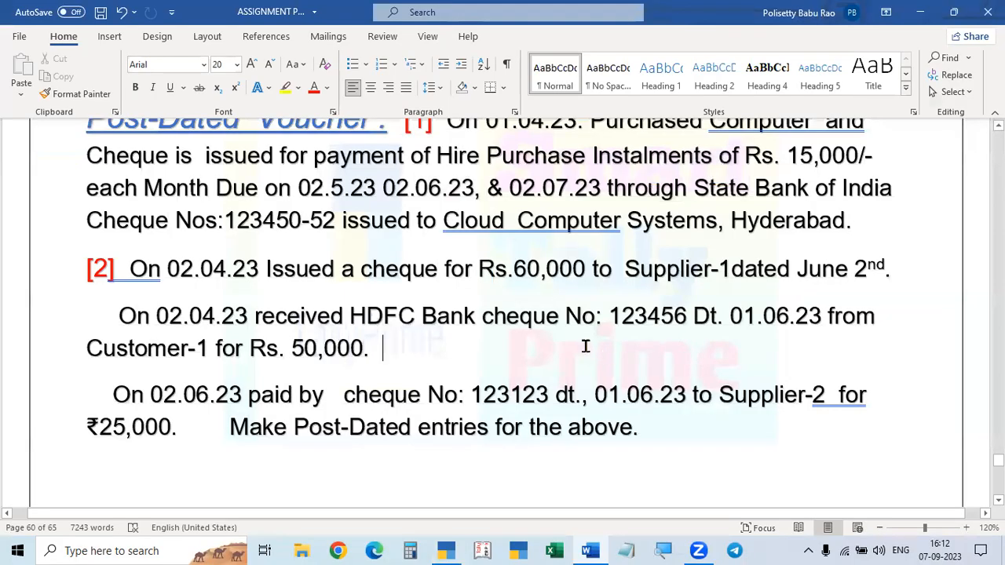
key(alt+Tab)
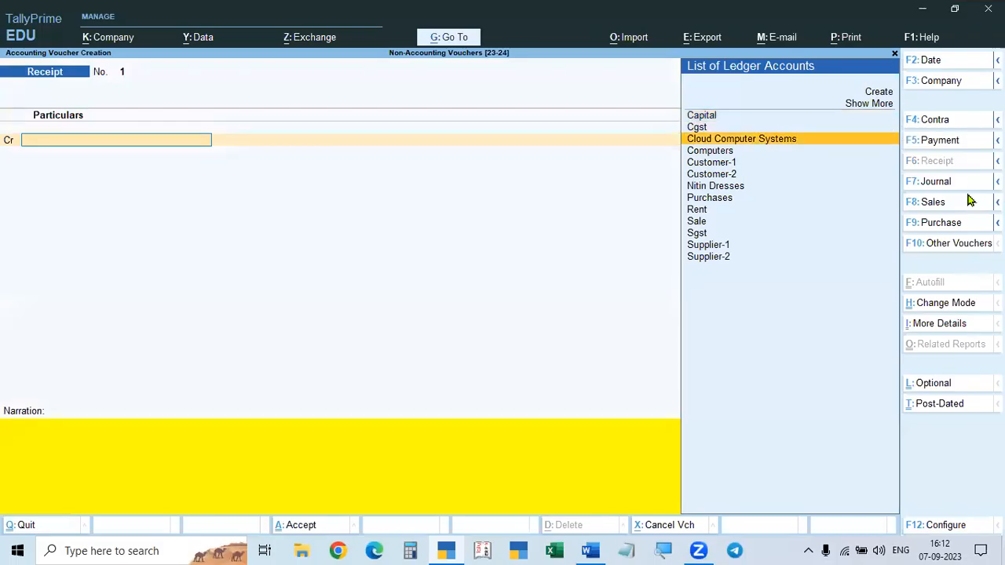
key(Down)
key(Down)
key(Return)
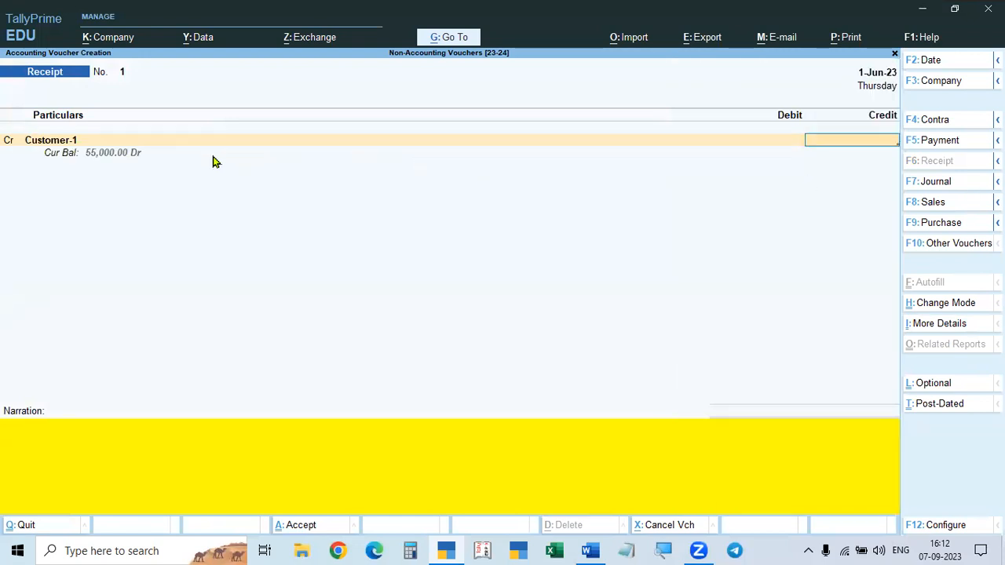
key(alt+Tab)
key(alt+Tab)
text(50000)
key(Return)
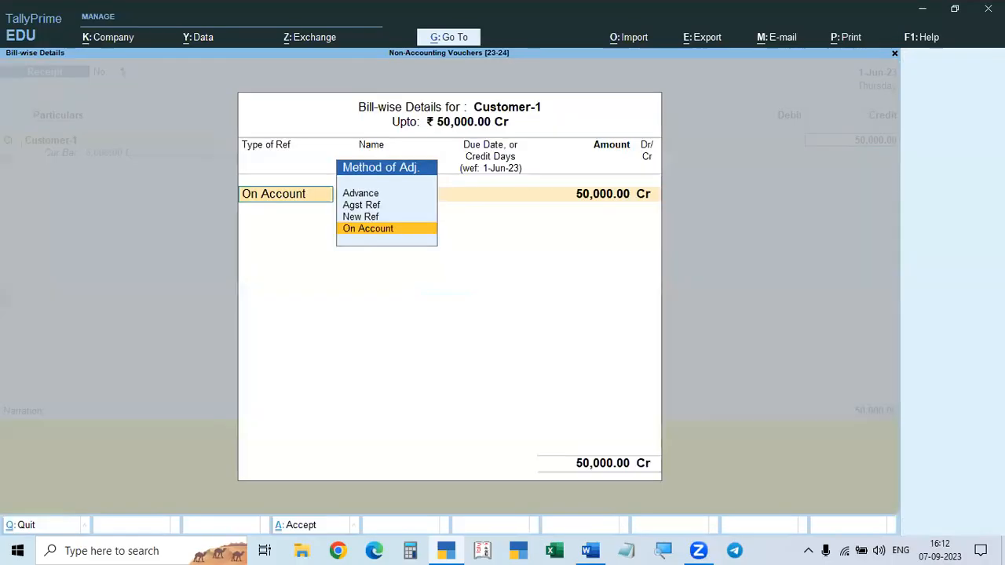
- Allocate Customer-1's 50,000 credit as On Account and debit State Bank of India with 50,000
key(Return)
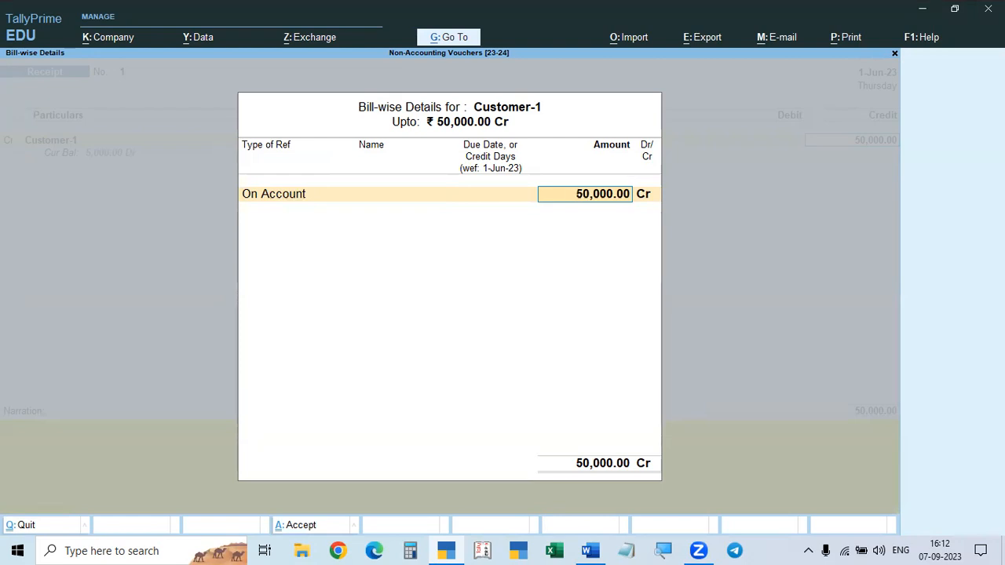
key(Return)
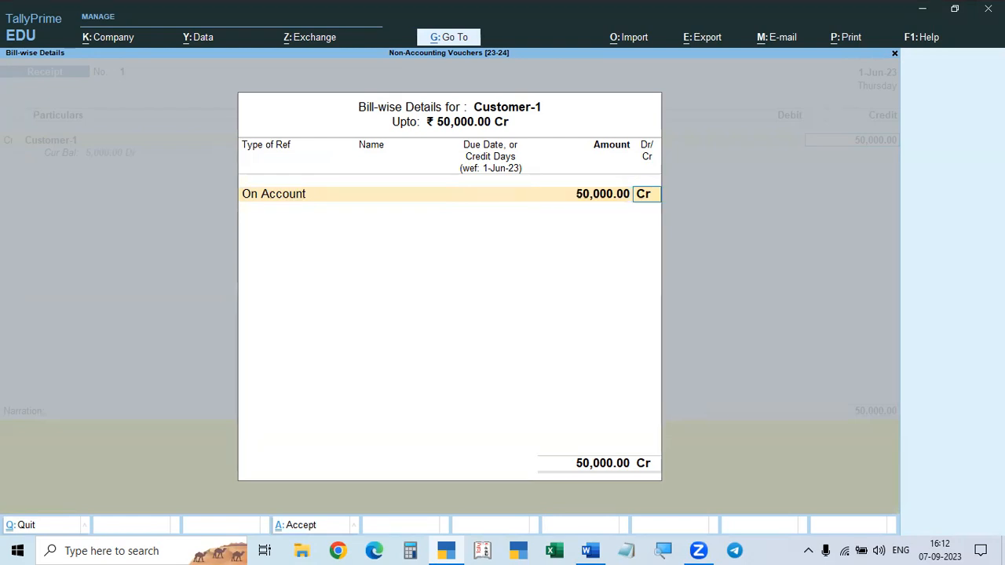
key(Return)
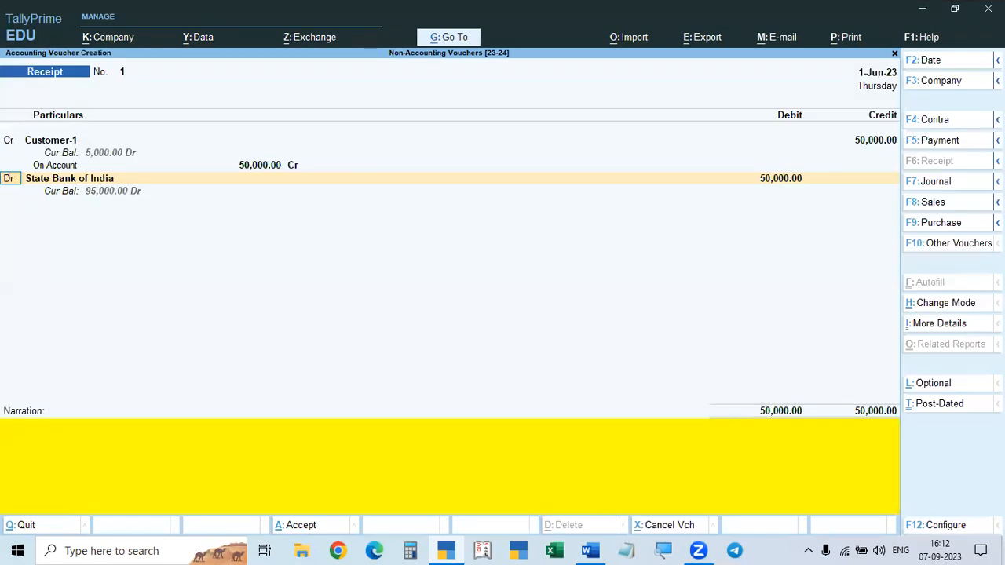
key(Return)
key(Return)
key(alt+Tab)
key(alt+Tab)
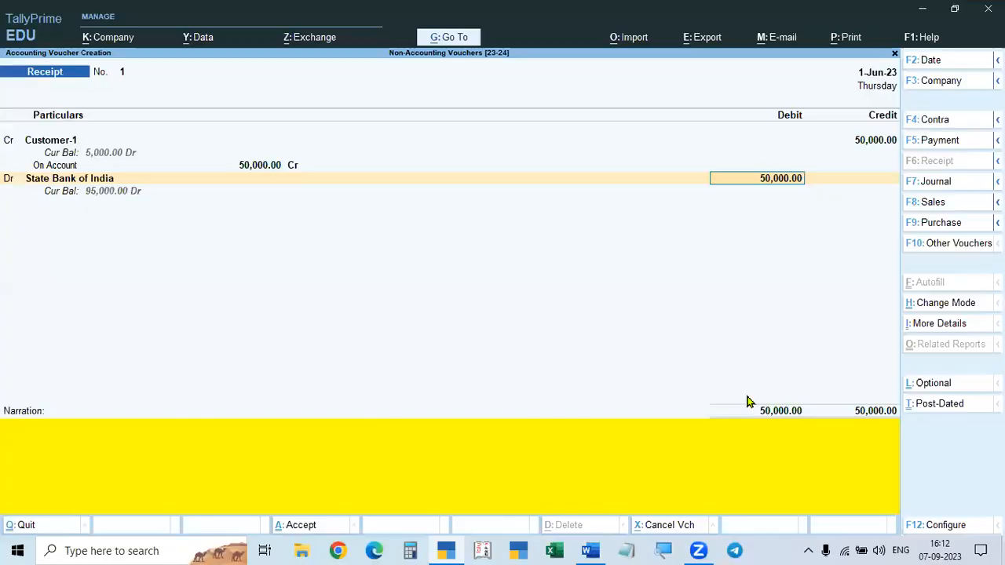
- Mark the receipt voucher as Post-Dated and open the Cheque/DD bank allocation for State Bank of India
click(934, 405)
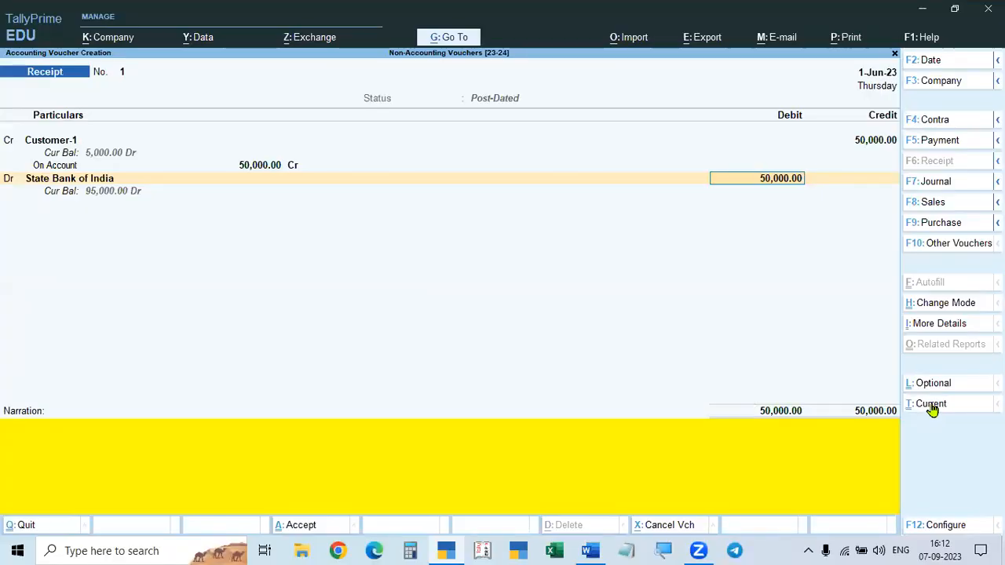
key(Return)
key(Return)
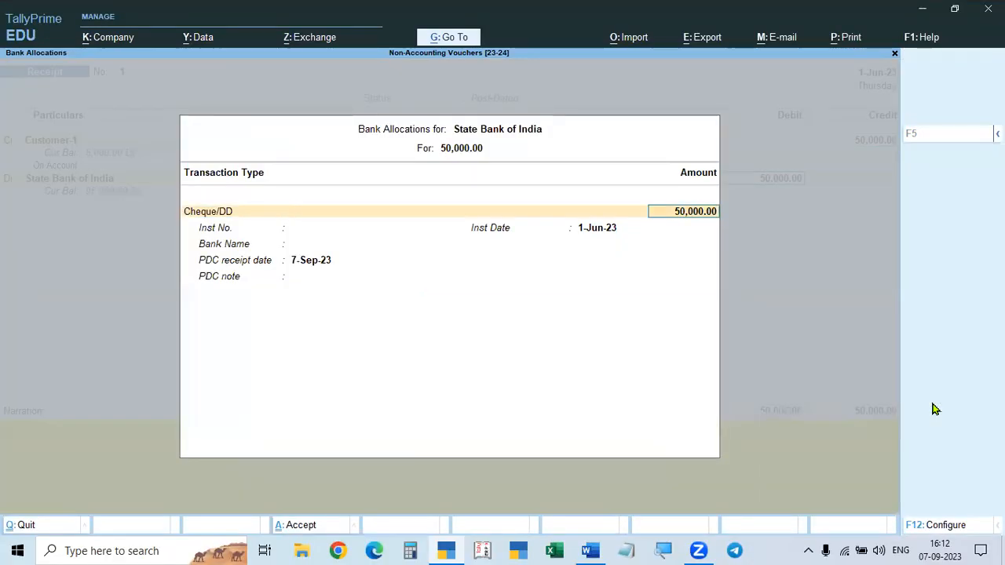
- Enter instrument number 123456 with instrument date 1-Jun-23 in the Cheque/DD allocation, checking both against the Word assignment
key(Return)
key(alt+Tab)
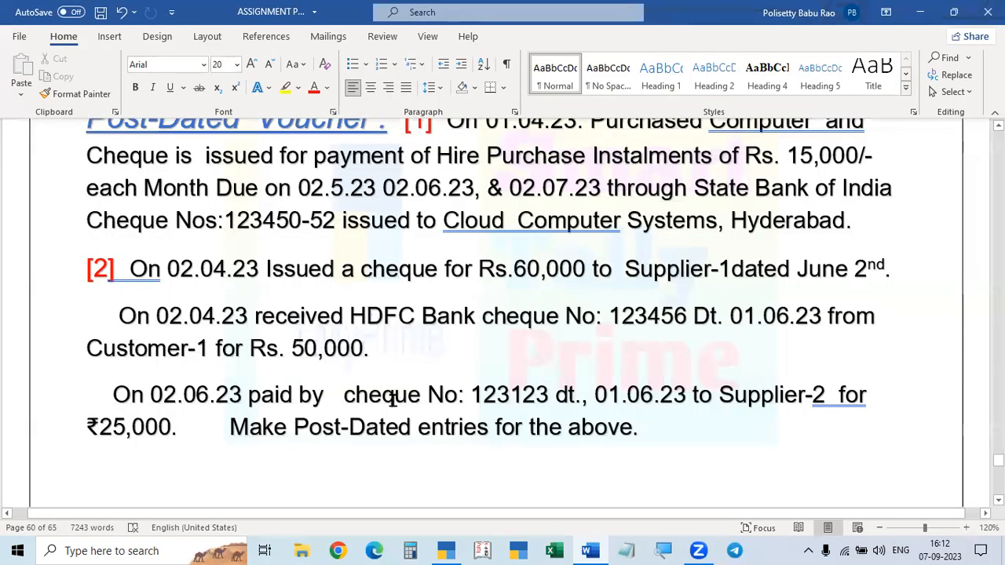
key(alt+Tab)
text(123)
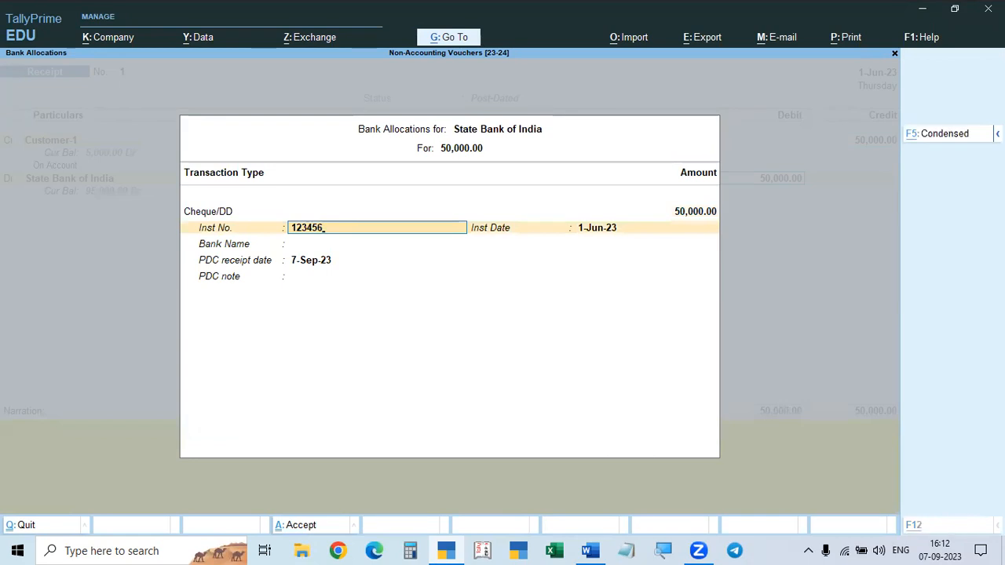
key(Return)
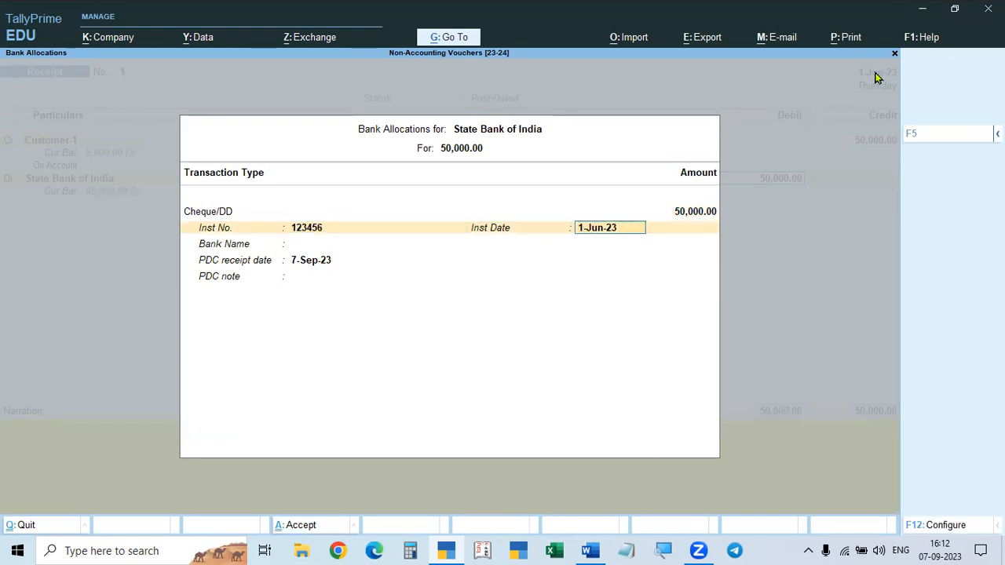
key(alt+Tab)
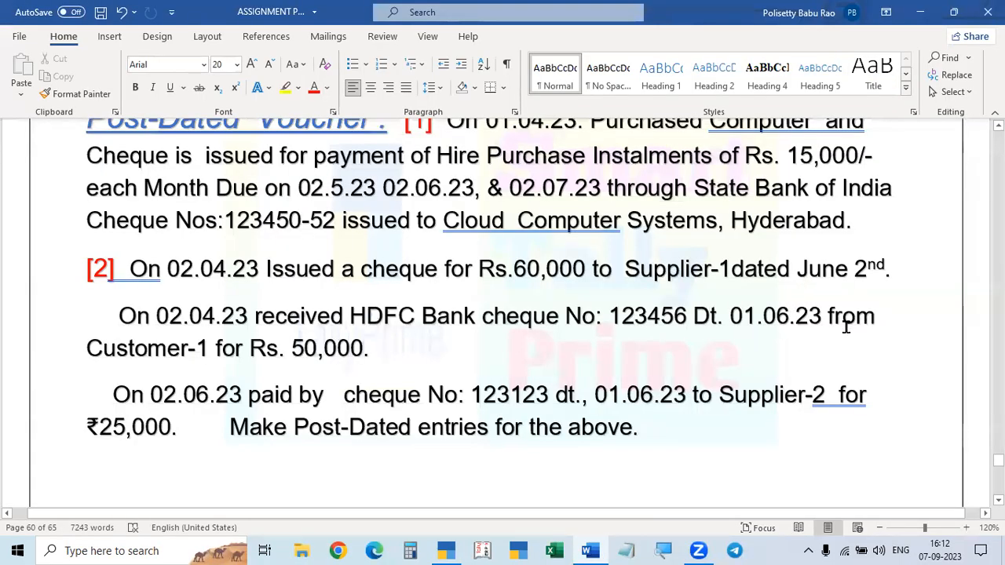
key(alt+Tab)
key(Return)
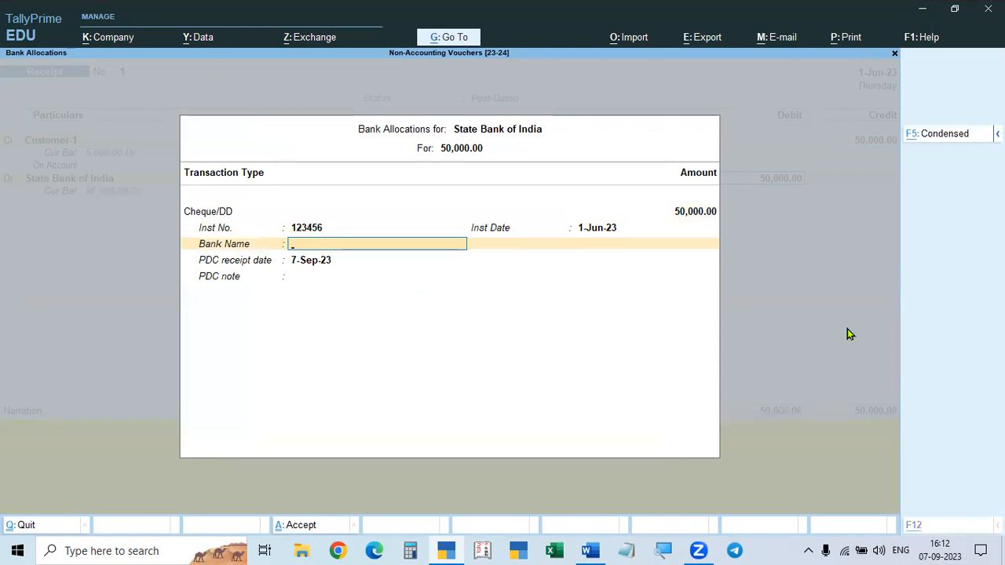
- Check the issuing bank in the Word assignment and specify HDFC Bank as the cheque's bank name
key(alt+Tab)
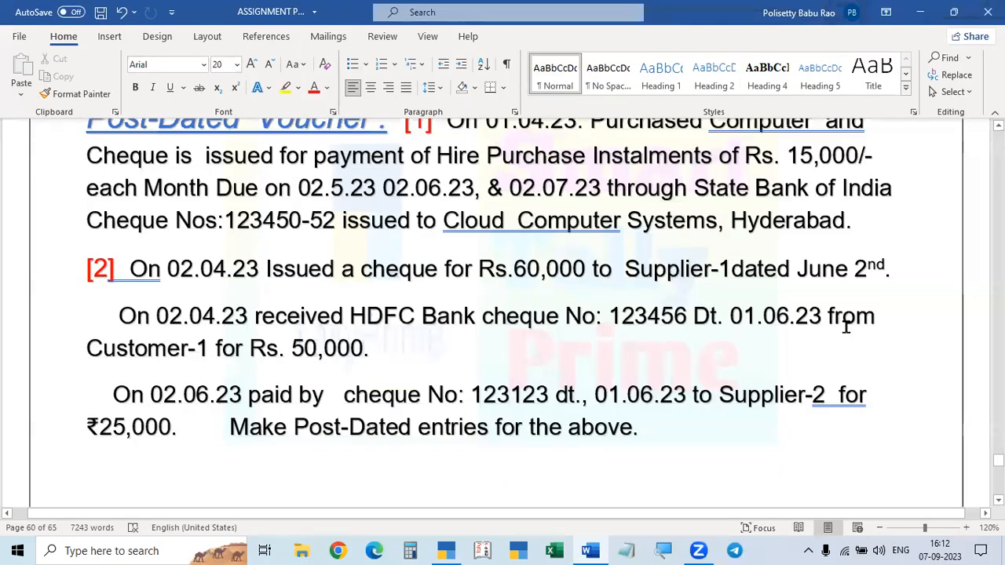
key(alt+Tab)
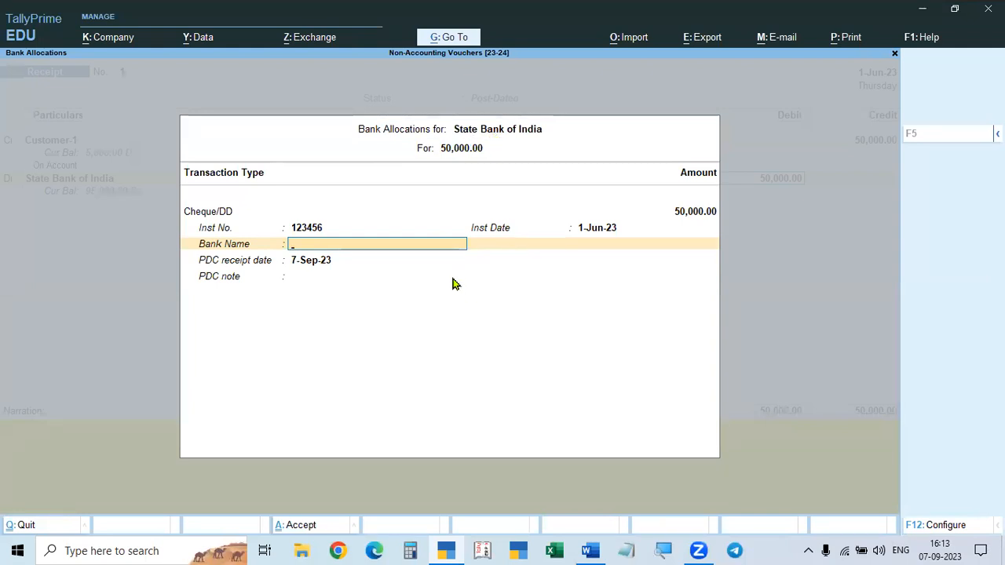
key(space)
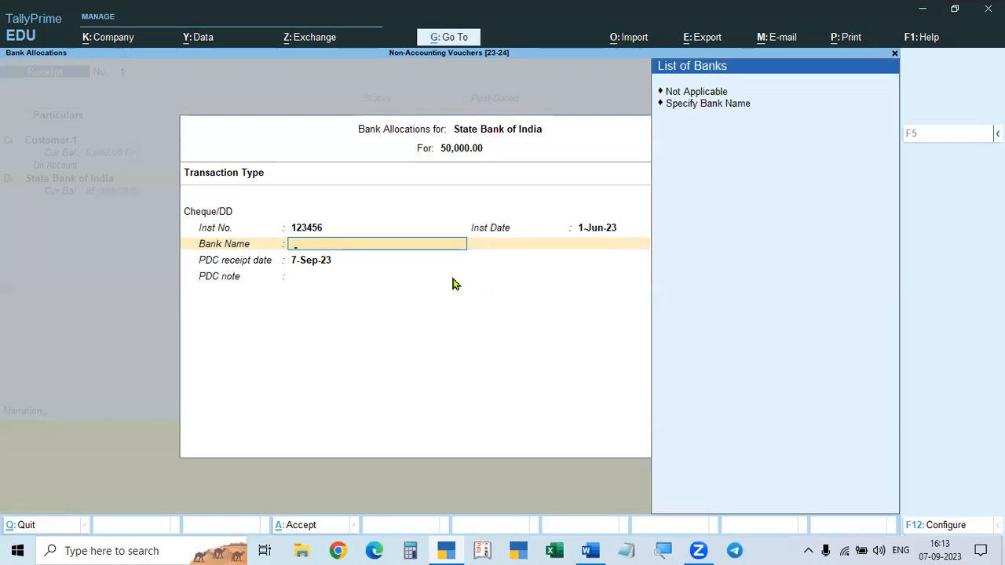
key(Down)
key(Down)
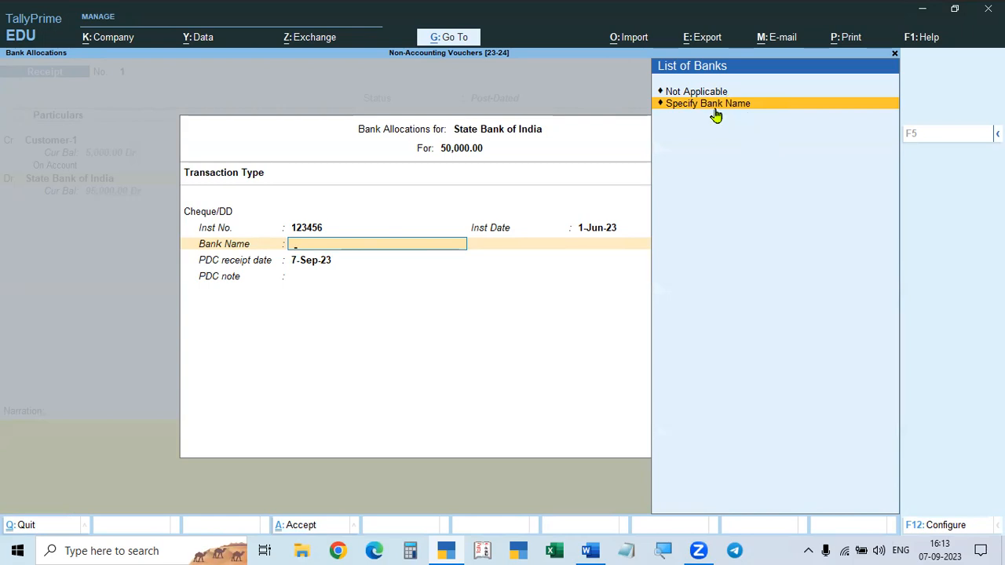
key(Return)
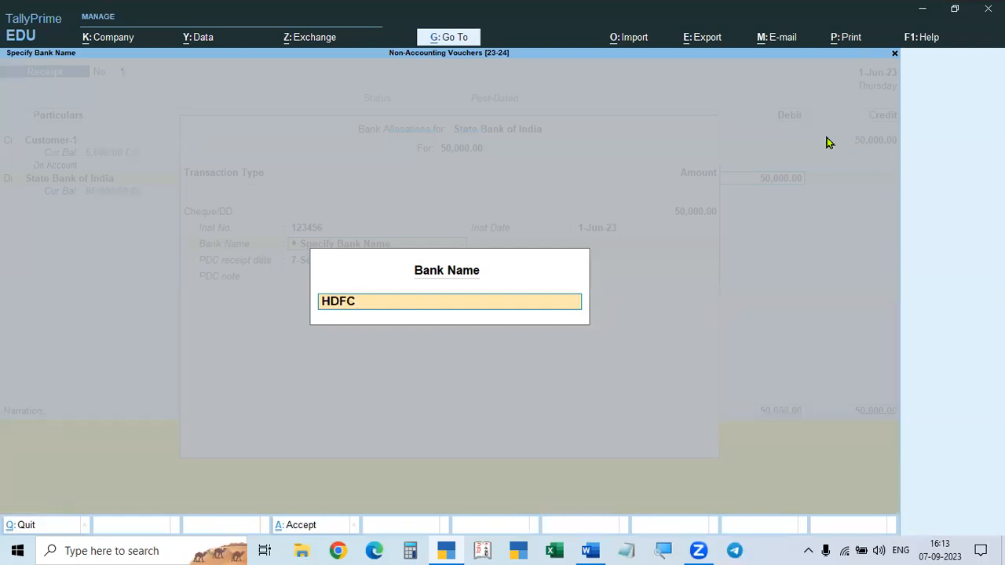
text(HDFC BNK)
key(BackSpace)
key(BackSpace)
key(BackSpace)
text(b)
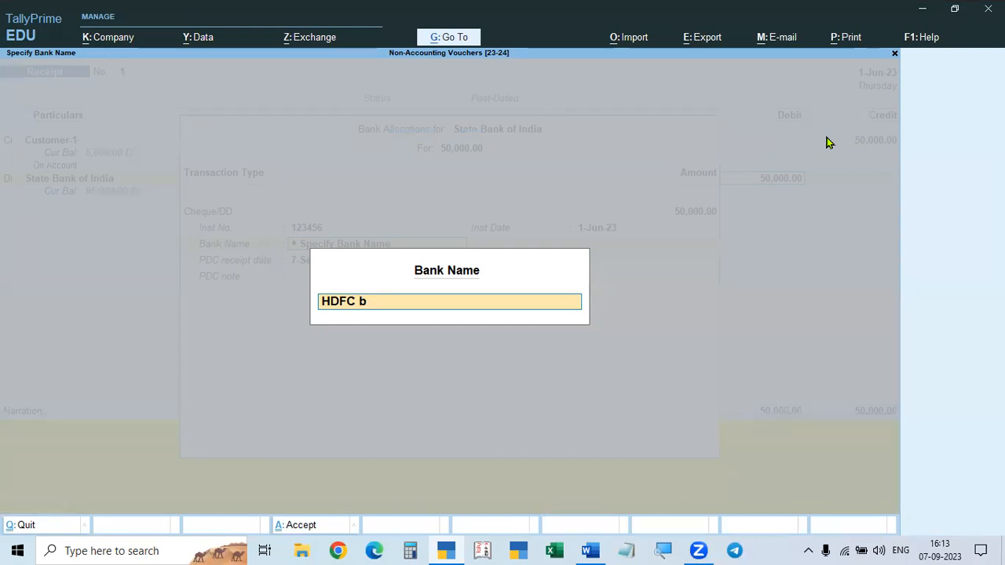
text(ank)
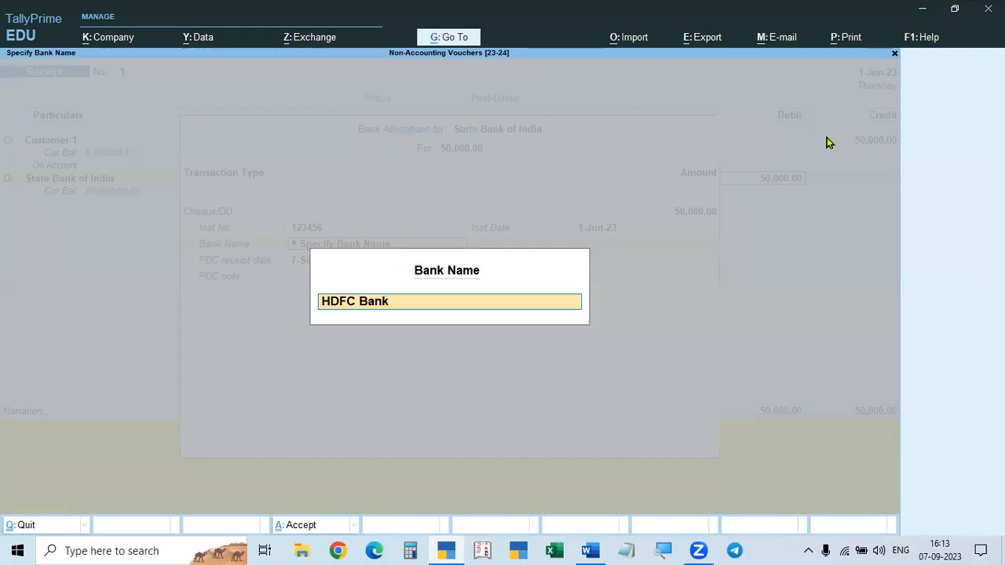
key(Return)
- Set the PDC receipt date to 2.4 after checking the Word assignment, and complete the bank allocation
key(alt+space)
click(758, 247)
key(alt+Tab)
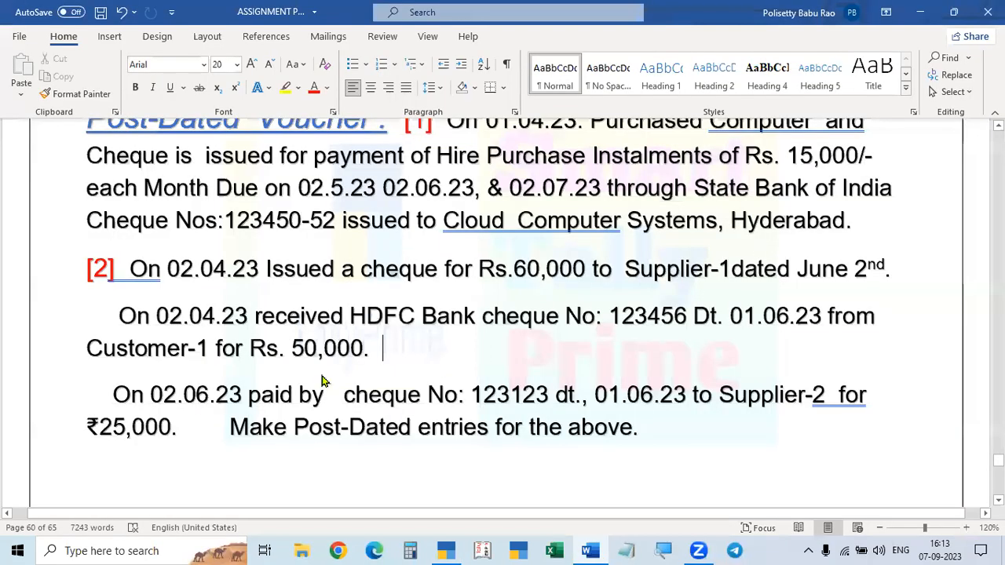
key(alt+Tab)
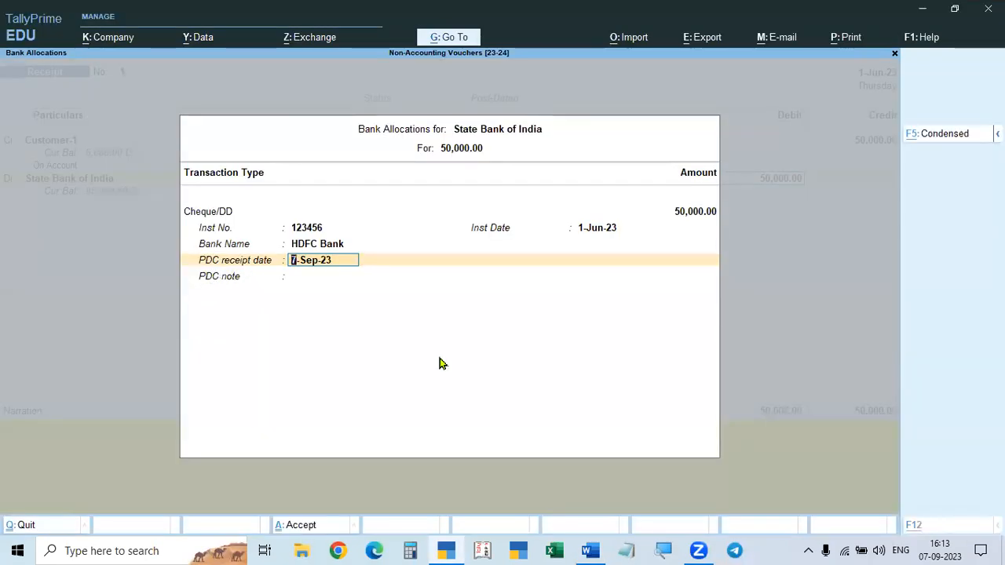
key(alt+Tab)
key(alt+Tab)
text(2.4)
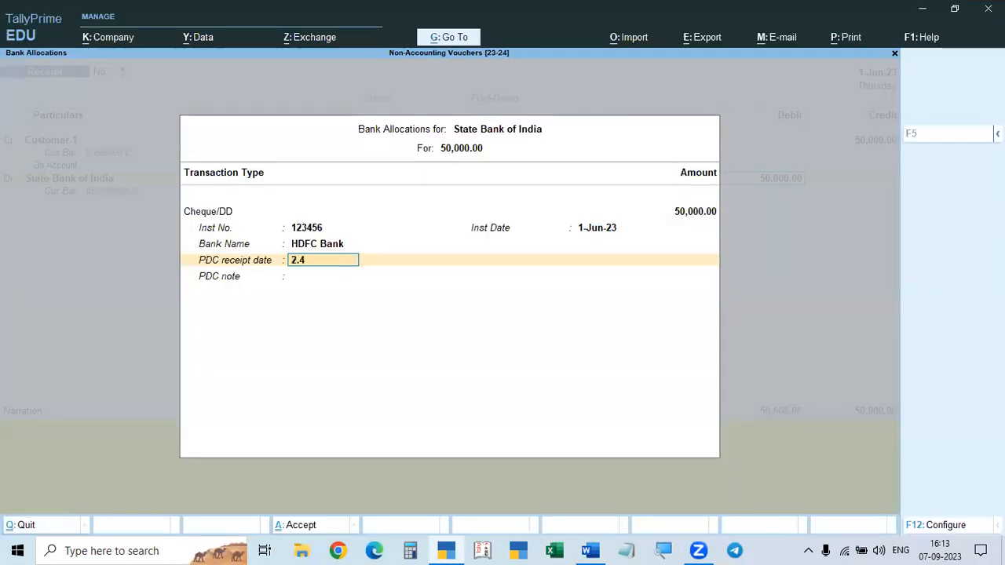
key(Return)
key(Return)
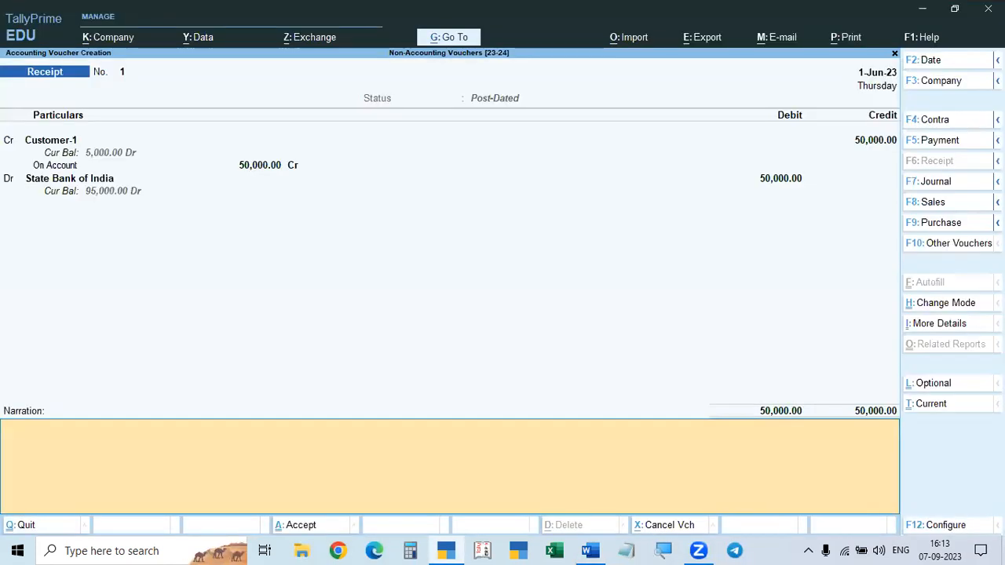
- Accept the post-dated receipt voucher without a narration and return to the Gateway of Tally
key(Return)
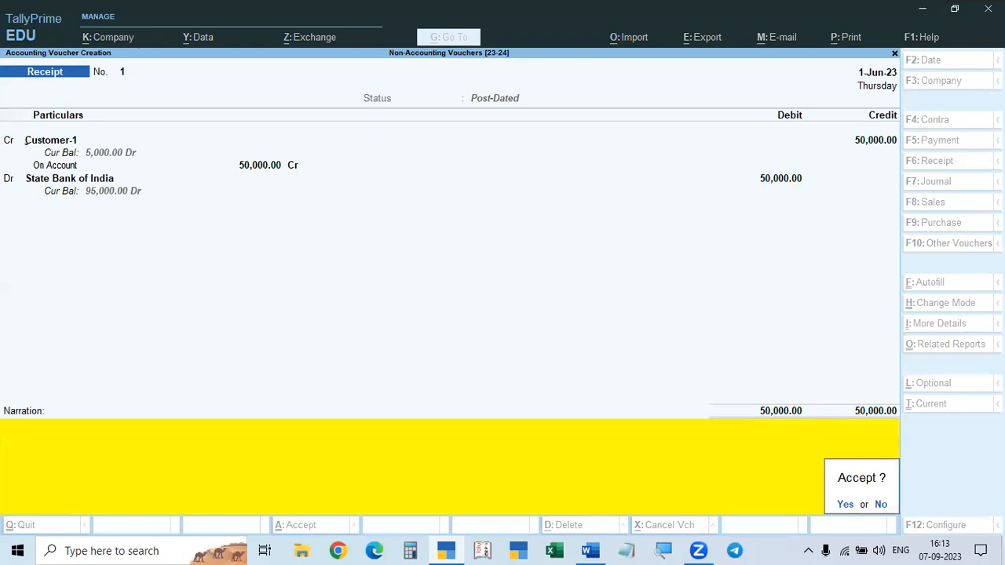
key(Return)
key(Escape)
key(y)
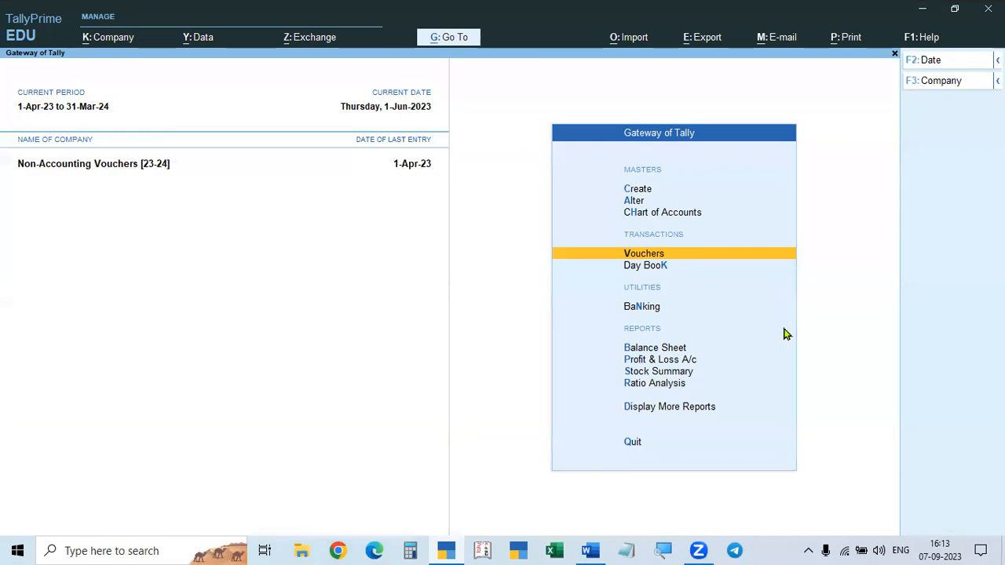
- Check the Day Book for the Customer-1 receipt entry and close it
key(Down)
key(Down)
key(Up)
key(Return)
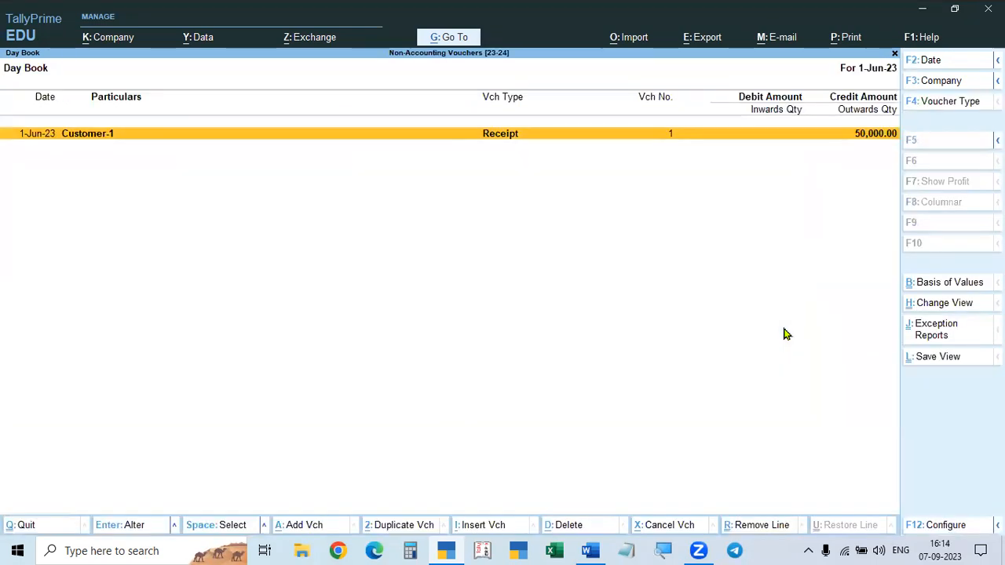
key(Escape)
- Examine June in the banking Post-dated Summary for State Bank of India and return to the Gateway of Tally
key(Down)
key(Down)
key(Up)
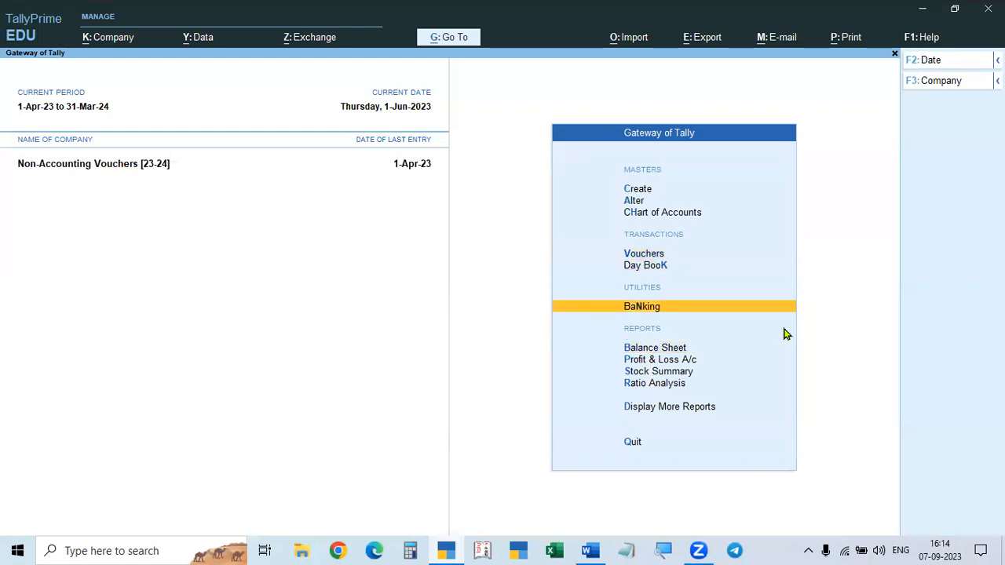
key(Return)
key(Down)
key(Down)
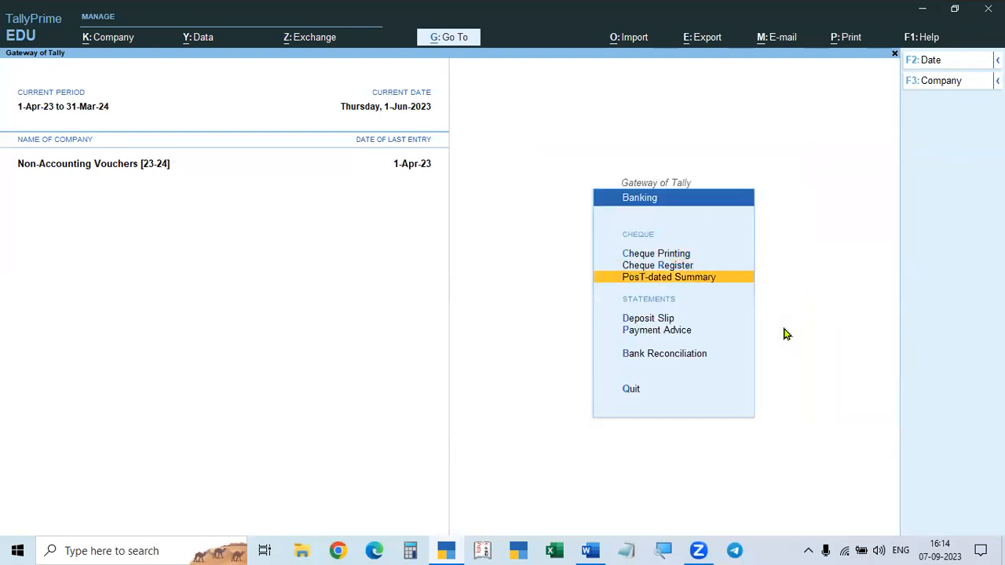
key(Return)
key(Return)
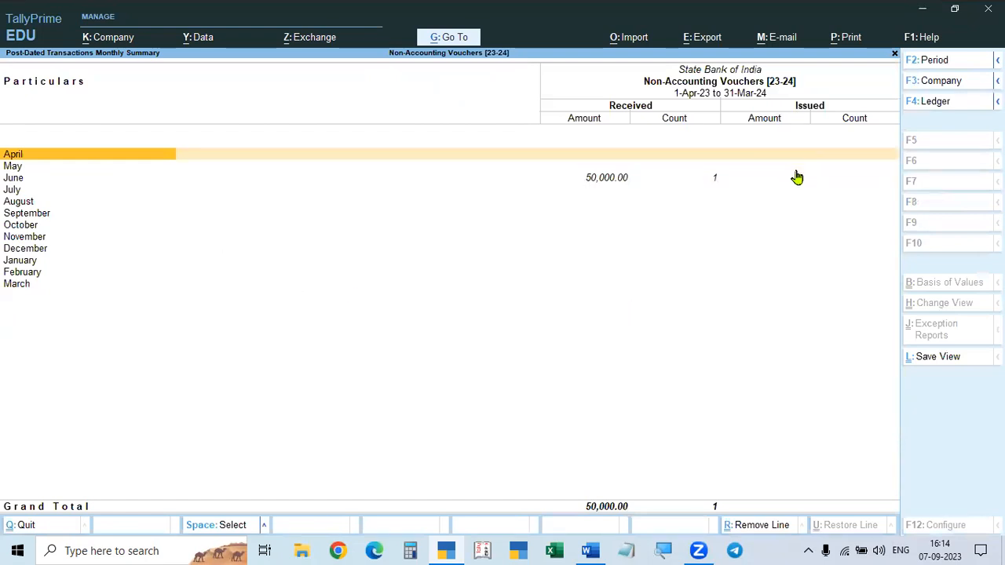
click(23, 181)
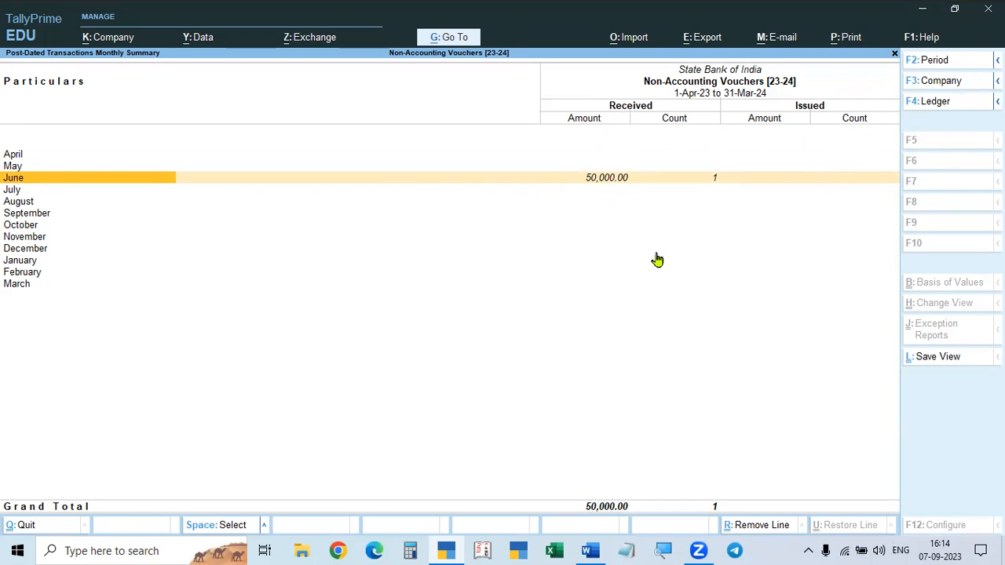
key(Escape)
key(Escape)
key(Escape)
- Review the Post-Dated Voucher Register among the exception reports and return to the Gateway of Tally
key(Down)
key(Down)
key(Down)
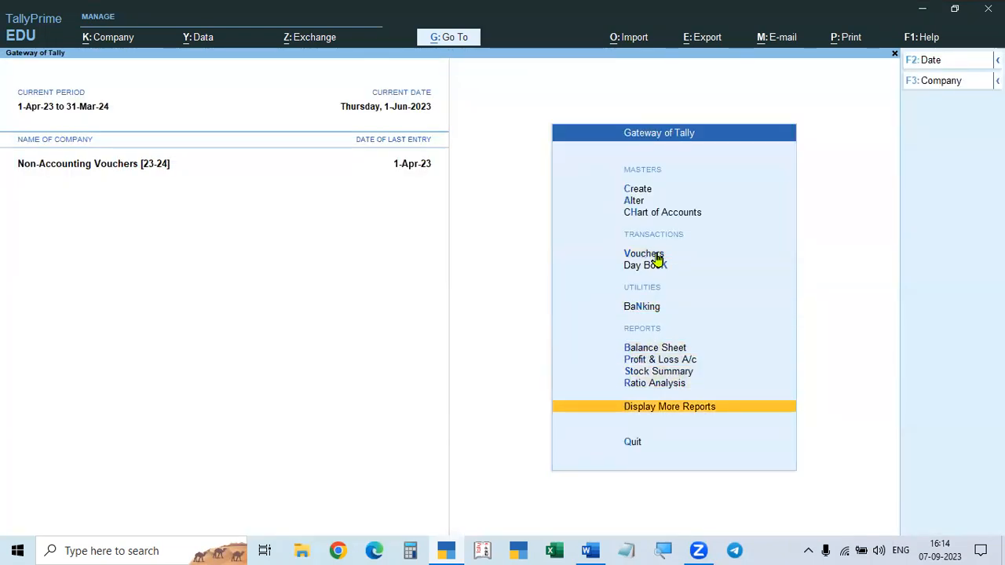
key(Return)
key(x)
key(Down)
key(Down)
key(Down)
key(Return)
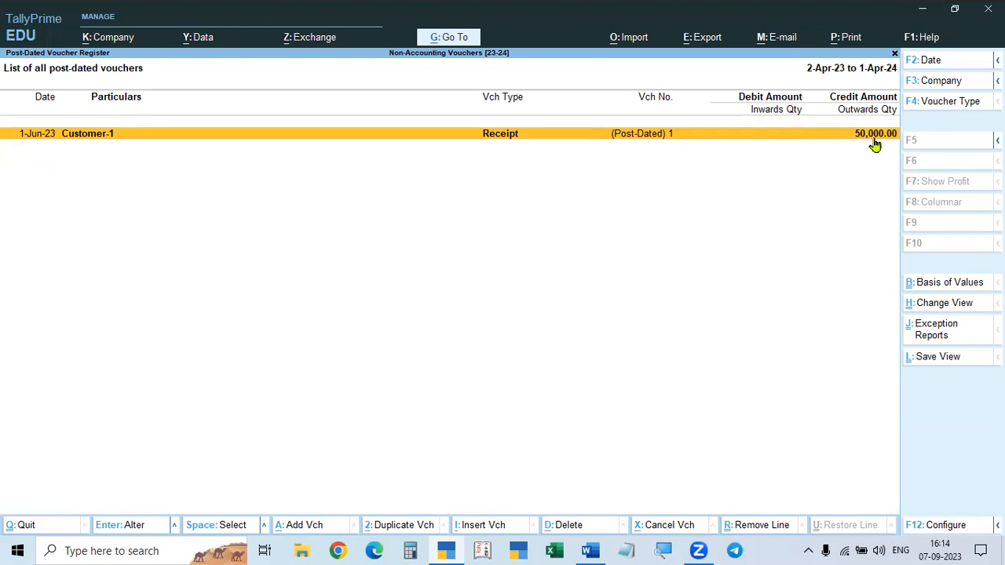
key(Escape)
key(Escape)
key(Escape)
key(Up)
key(Escape)
key(Escape)
- Display the Balance Sheet in detailed view to check the effect of the post-dated receipt
key(Down)
key(Down)
key(Down)
key(Down)
key(Down)
key(Down)
key(Return)
key(alt+F5)
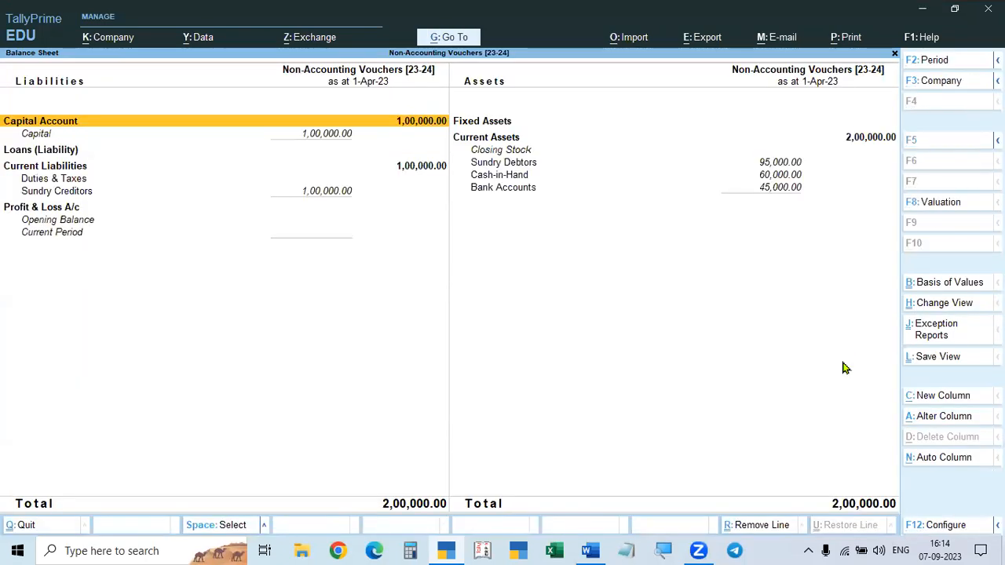
- Drill down through Sundry Debtors to examine Customer-1's ledger monthly summary, and close the reports
click(526, 166)
key(alt+Tab)
key(alt+Tab)
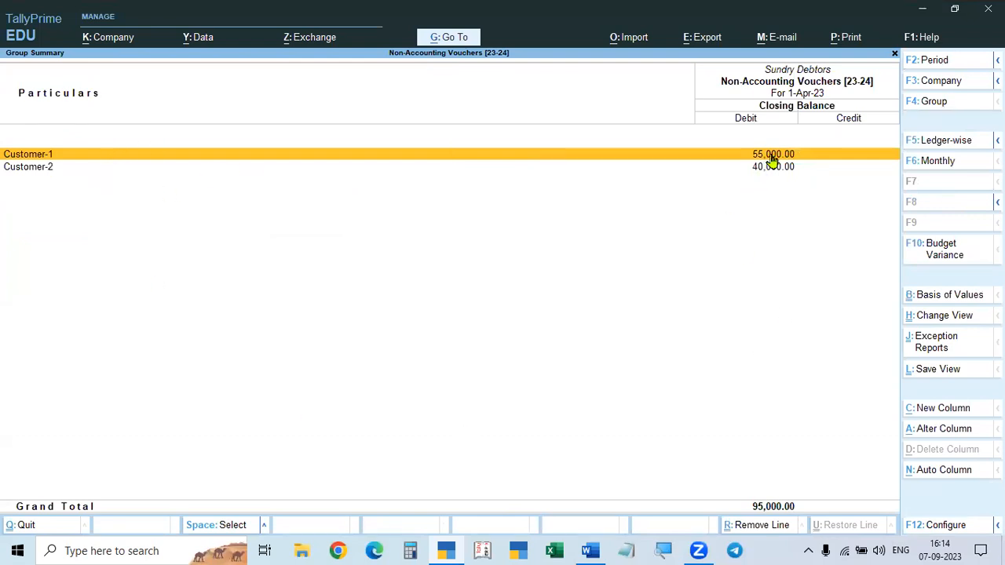
key(Escape)
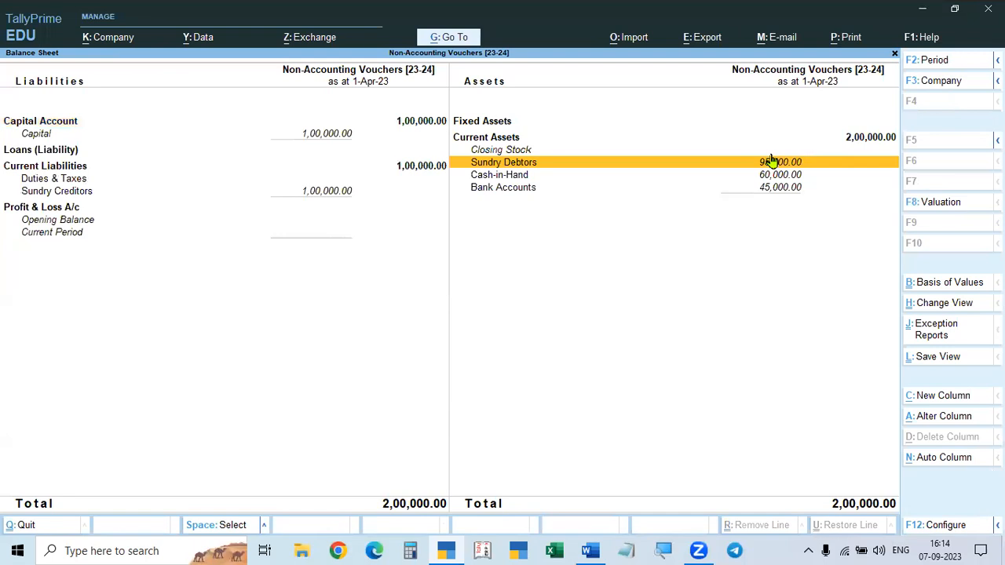
key(Return)
key(Return)
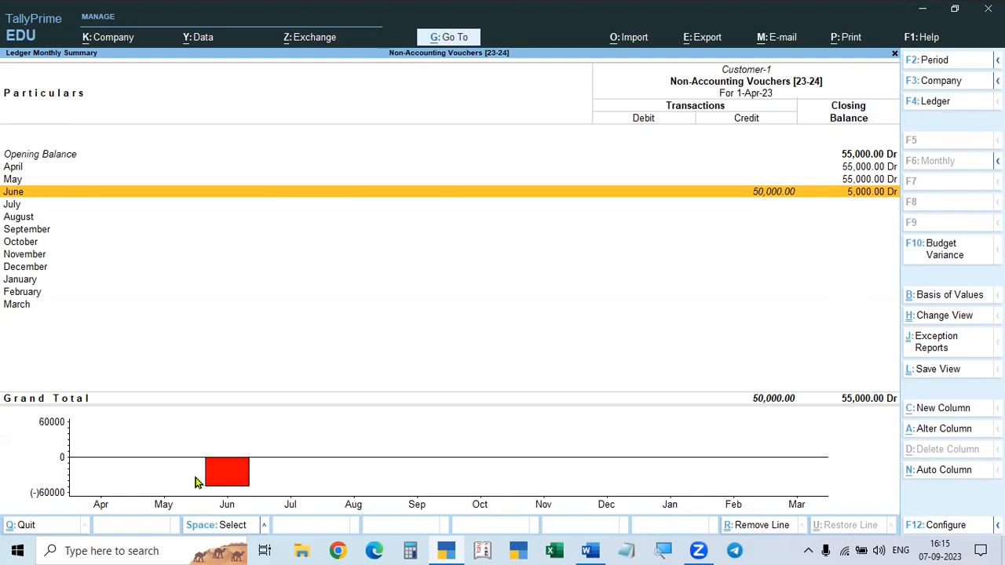
key(Escape)
key(Escape)
key(Escape)
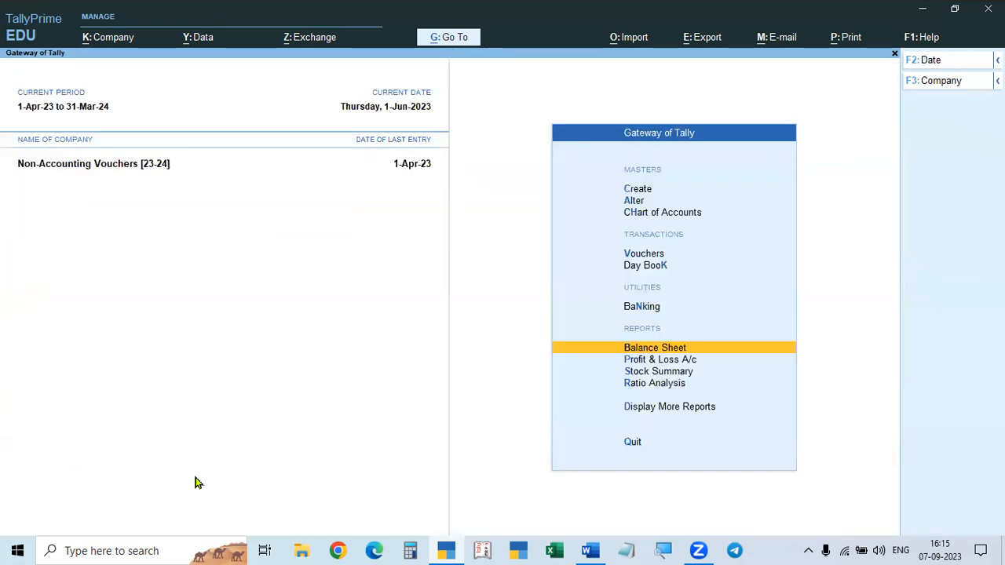
- Examine the ledger vouchers of Customer-1 in the account books and switch back to the Word assignment
key(Up)
key(d)
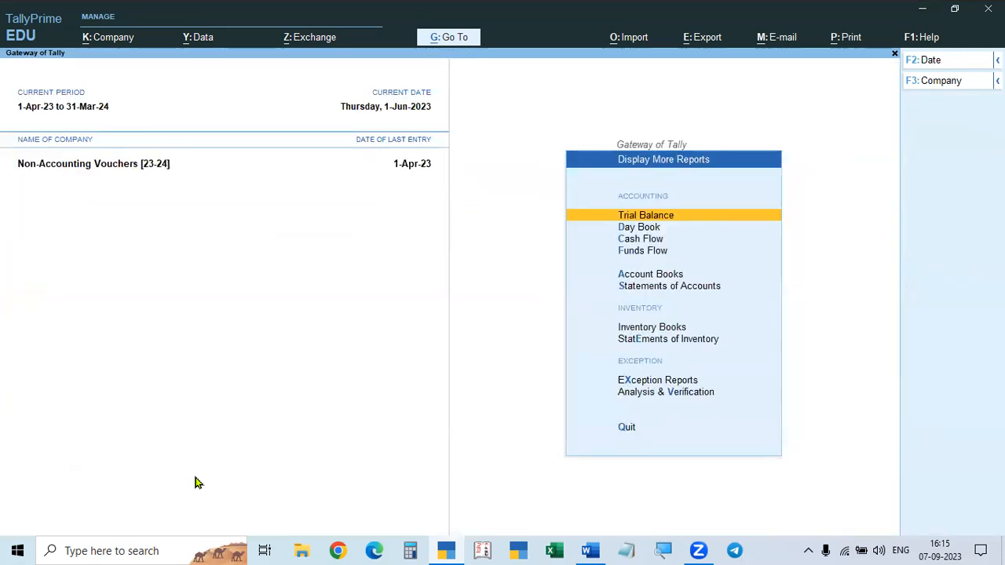
text(al)
text(Cu)
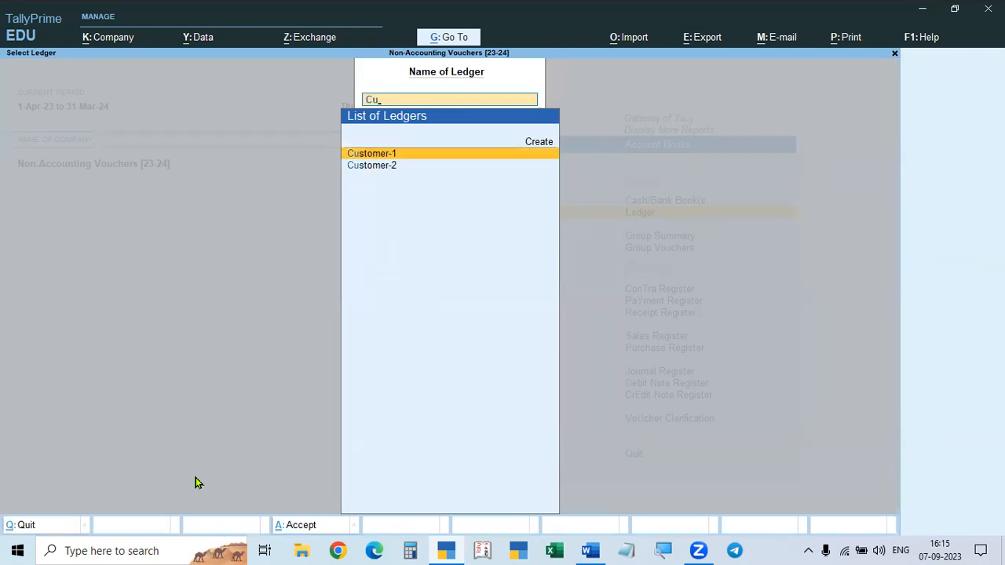
key(Return)
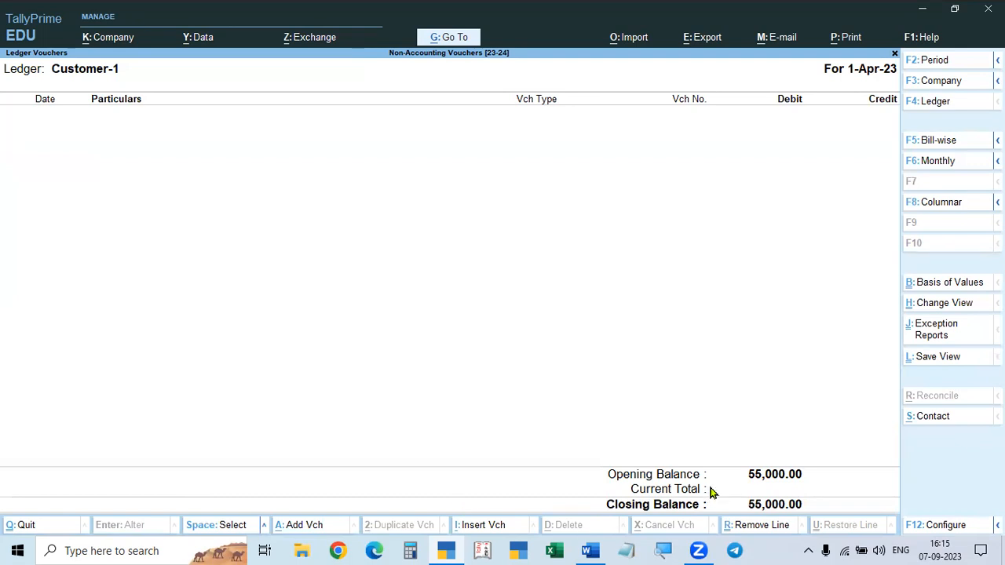
key(Escape)
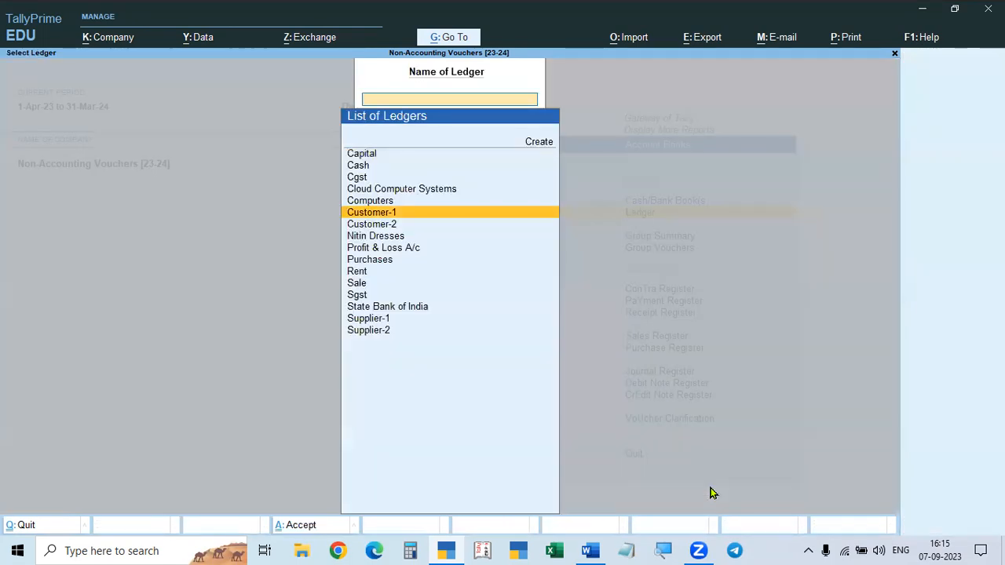
key(Escape)
key(alt+Tab)
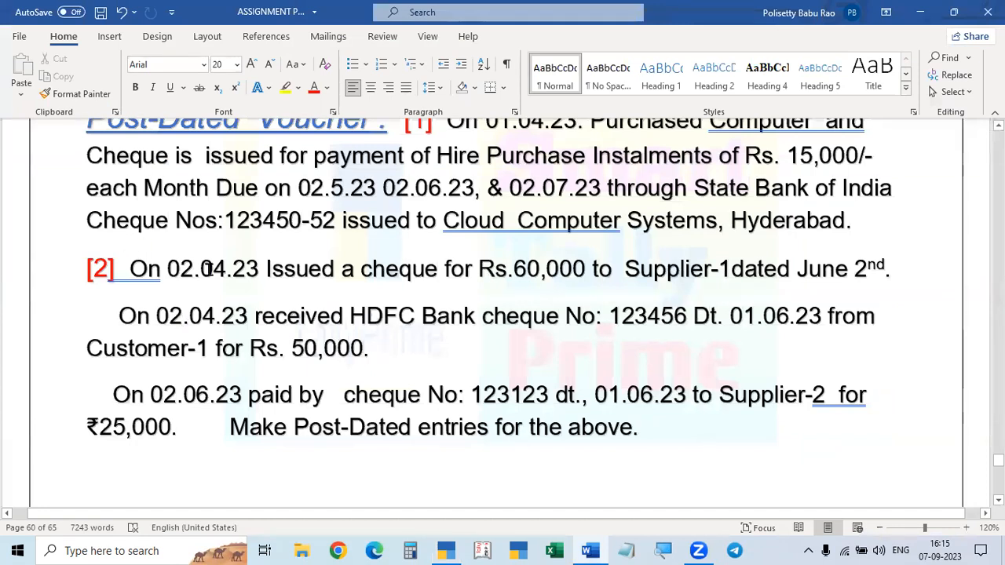
- Switch to TallyPrime, leave the account books and start a new payment voucher
key(alt+Tab)
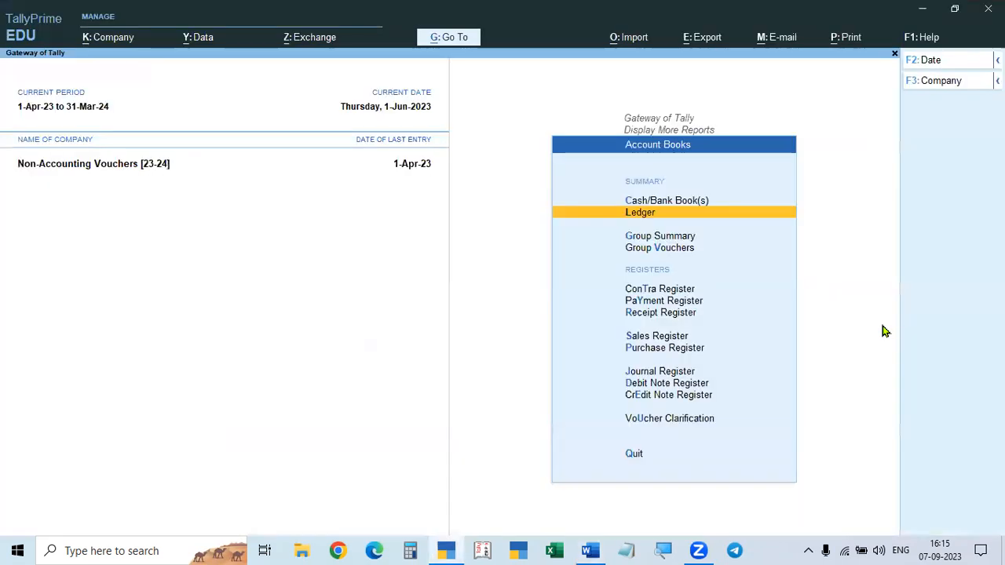
key(Down)
key(Down)
key(Escape)
key(Escape)
key(Up)
key(Up)
key(Up)
key(Up)
key(Up)
key(Up)
key(Up)
key(Return)
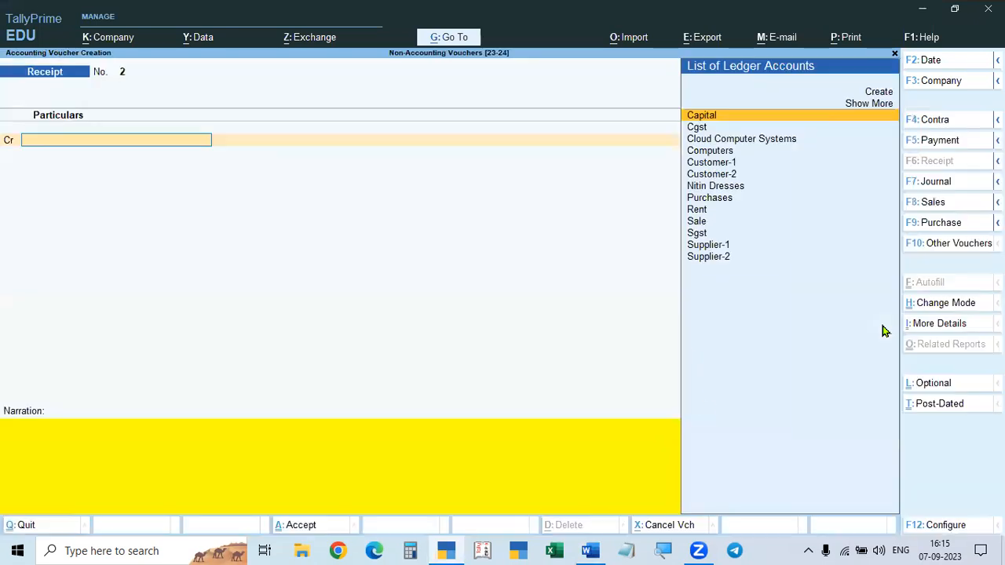
key(F5)
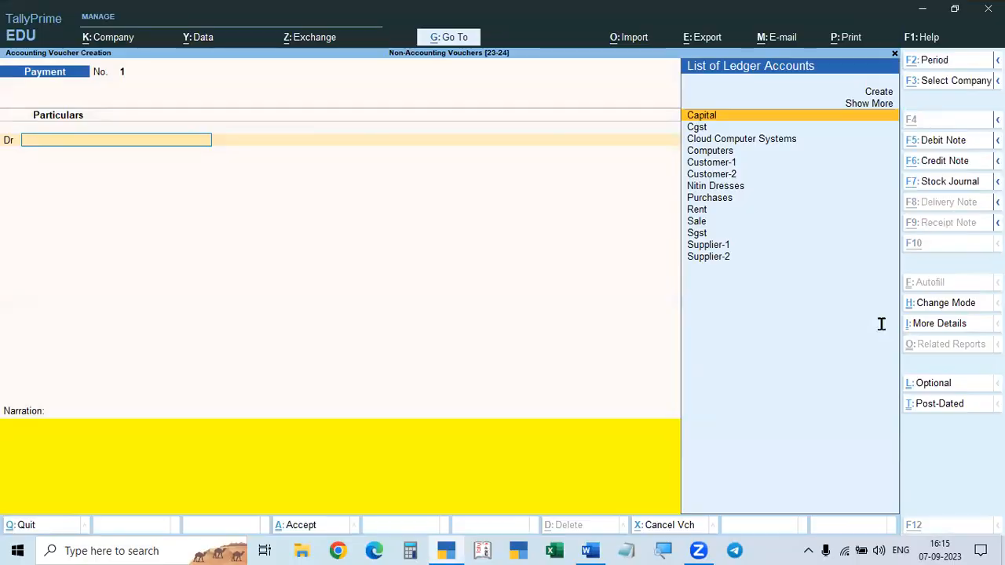
- Check the Supplier-1 cheque date in the Word assignment and set the payment voucher date to 2-Jun-23
key(alt+Tab)
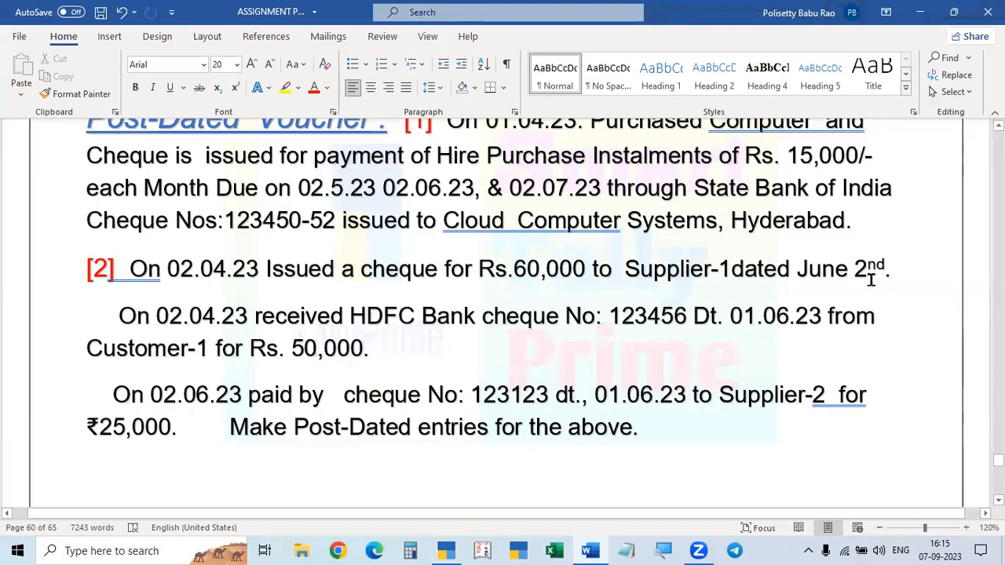
key(alt+Tab)
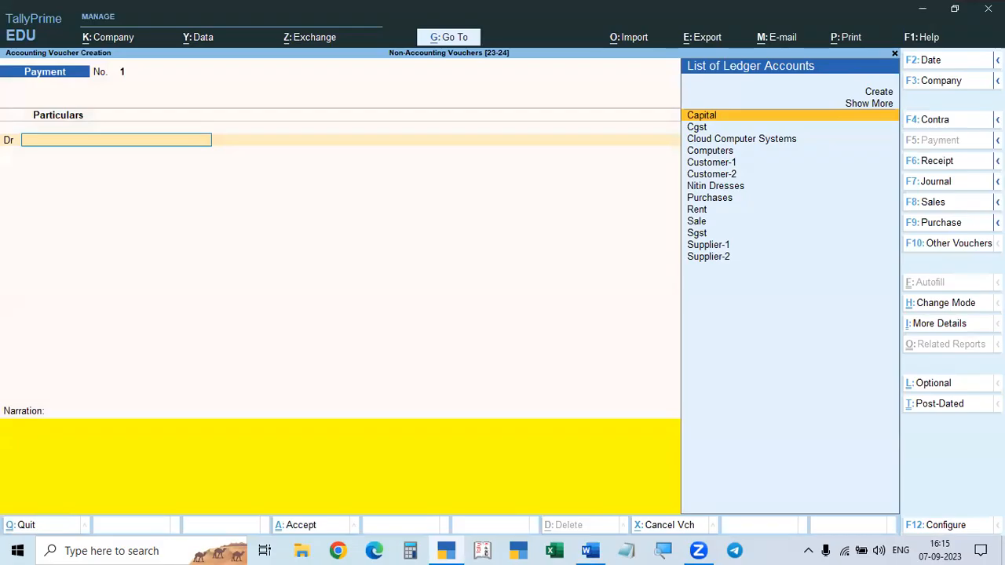
key(F2)
key(Return)
key(alt+Tab)
key(alt+Tab)
key(alt+Tab)
key(alt+Tab)
- Choose Supplier-1 as the debit ledger of the payment voucher
key(Down)
key(Down)
key(Down)
key(Down)
key(Down)
key(Down)
key(Down)
key(Down)
key(Down)
key(Down)
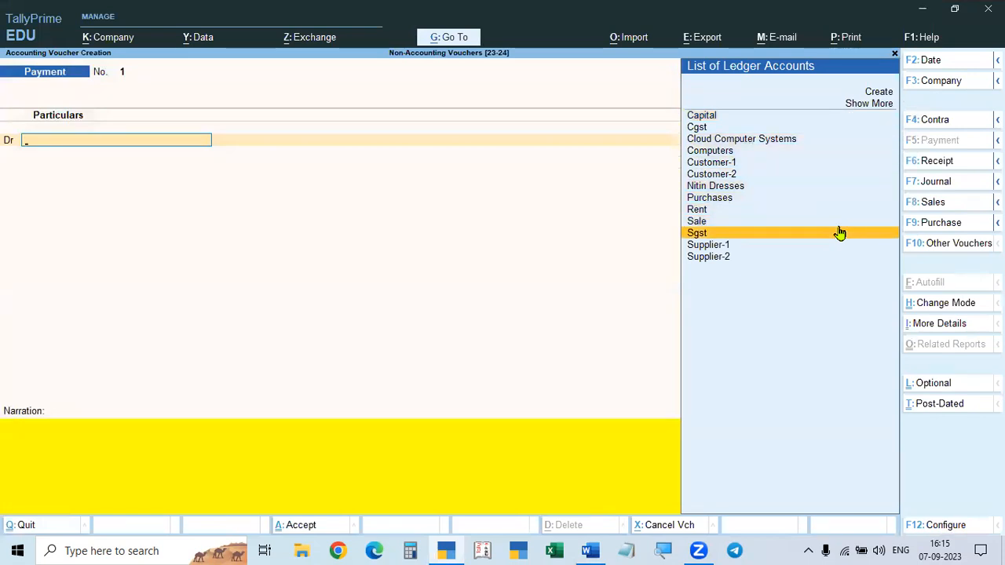
key(Down)
key(Return)
key(ctrl)
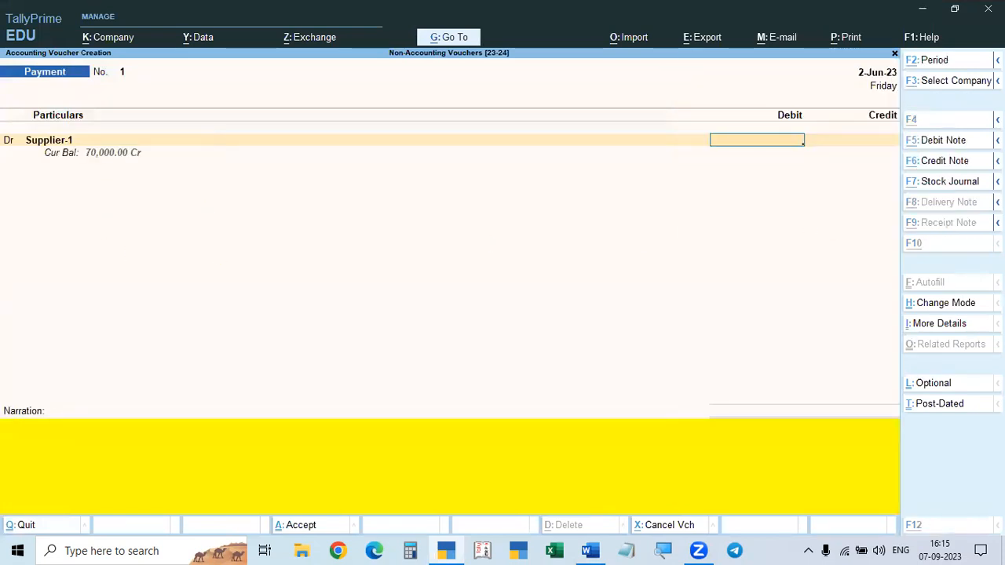
- Check the amount in the assignment, debit Supplier-1 with 60,000 and allocate it as On Account
key(alt+Tab)
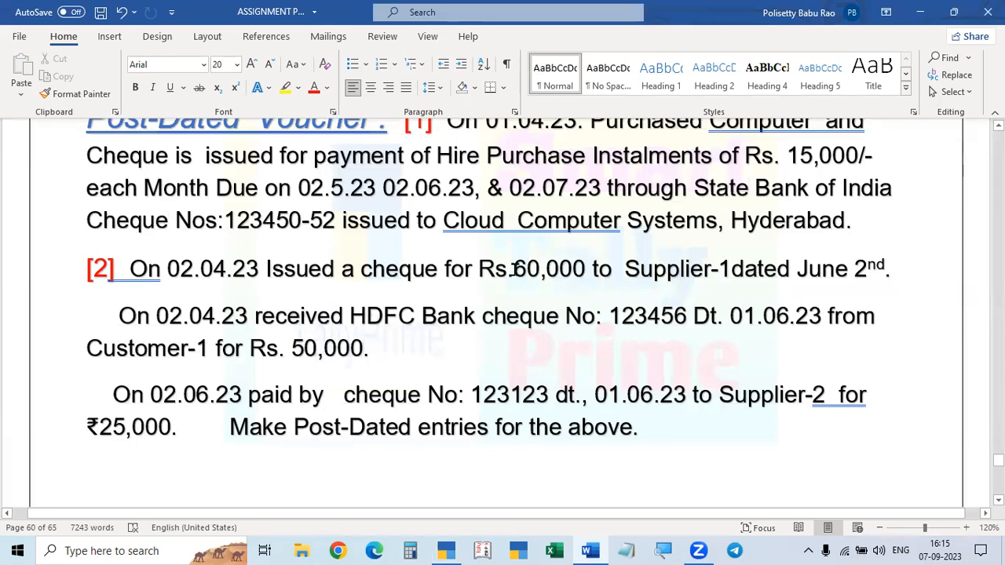
drag(515, 269, 758, 266)
key(alt+Tab)
text(6000)
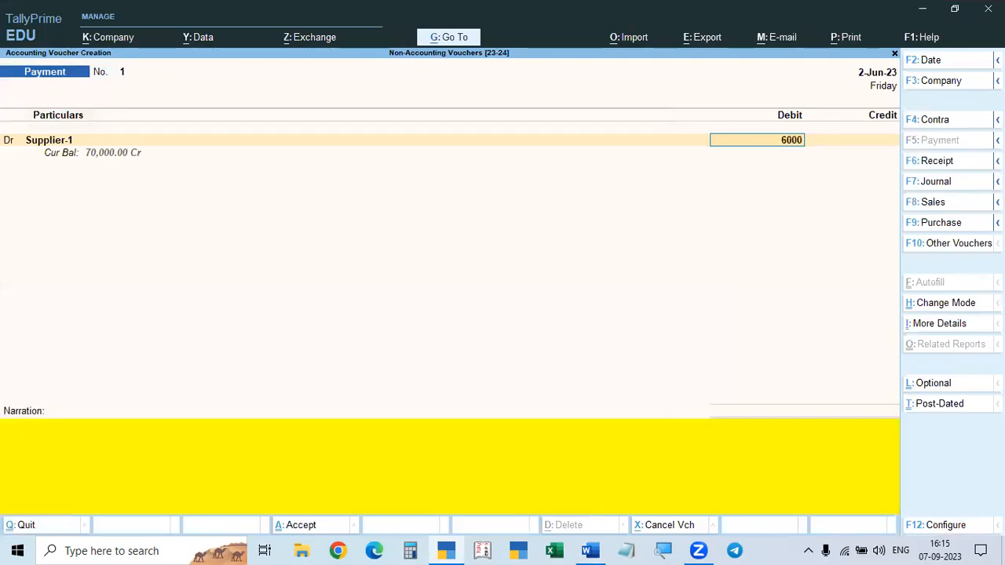
key(Return)
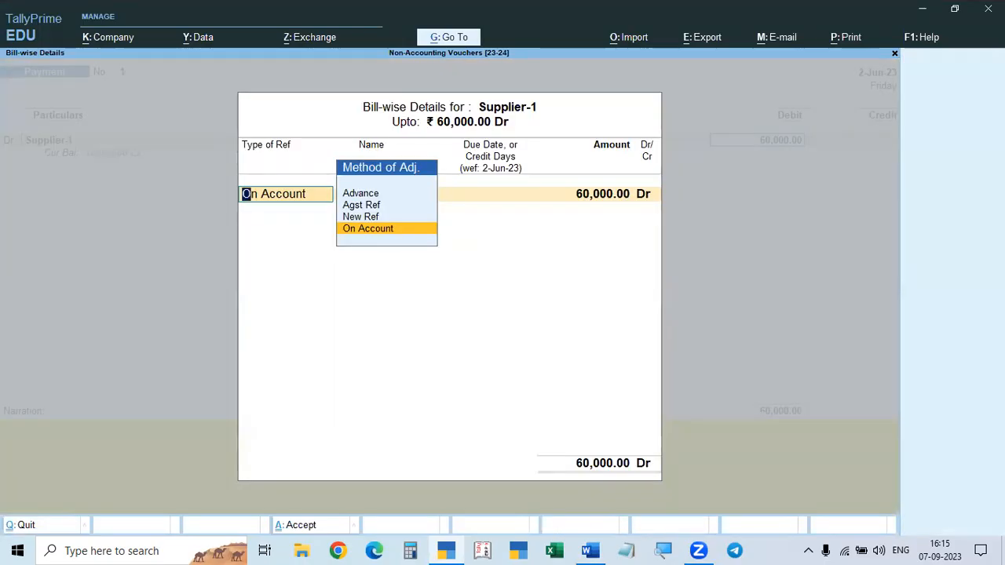
key(Return)
key(Return)
- Credit the payment to State Bank of India and mark the voucher as post-dated
key(Return)
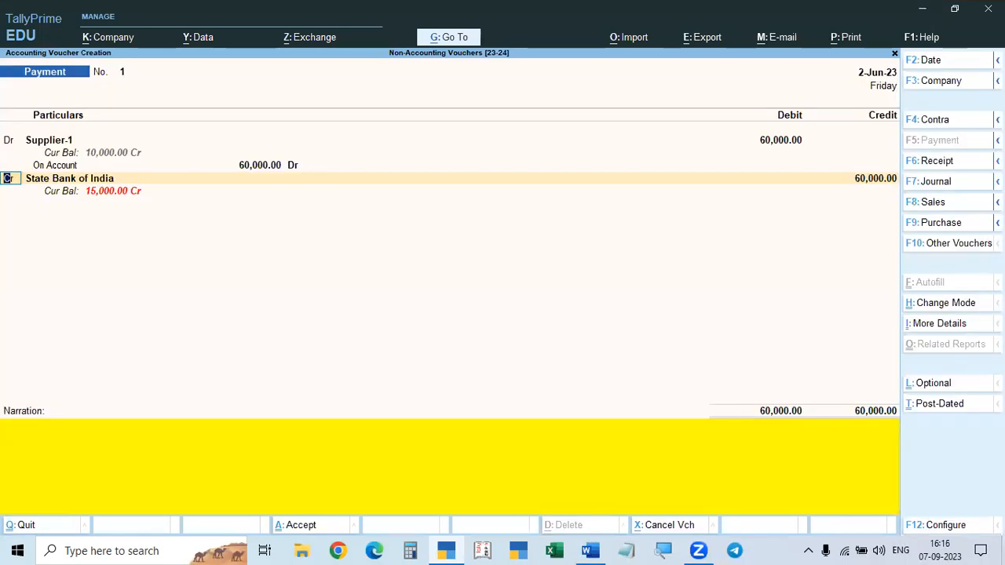
key(Return)
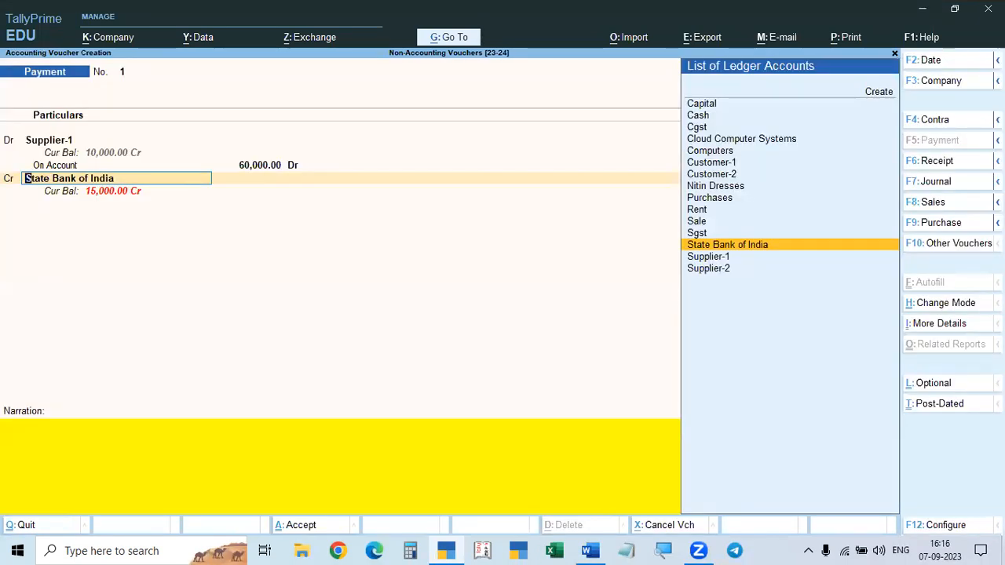
key(alt+Tab)
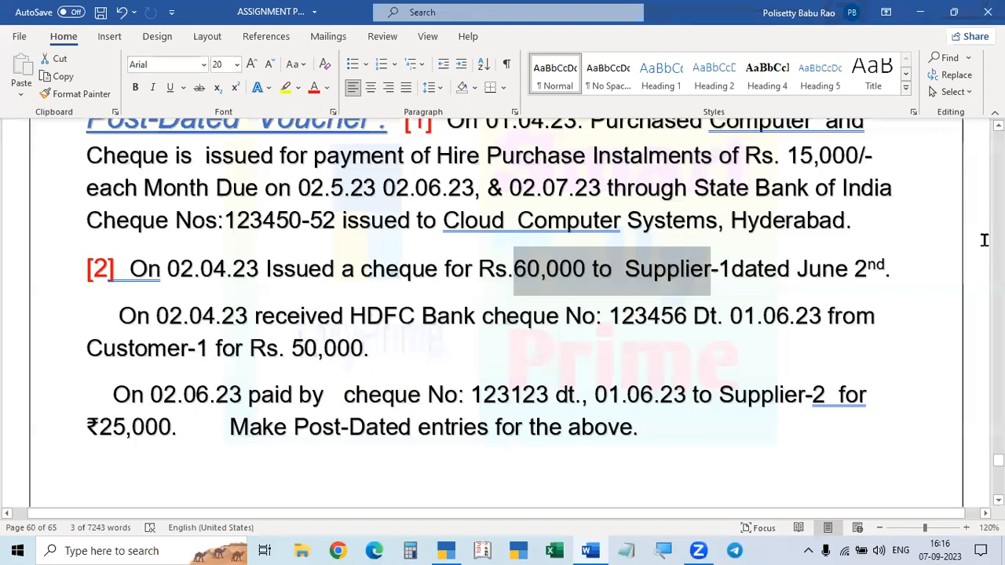
key(alt+Tab)
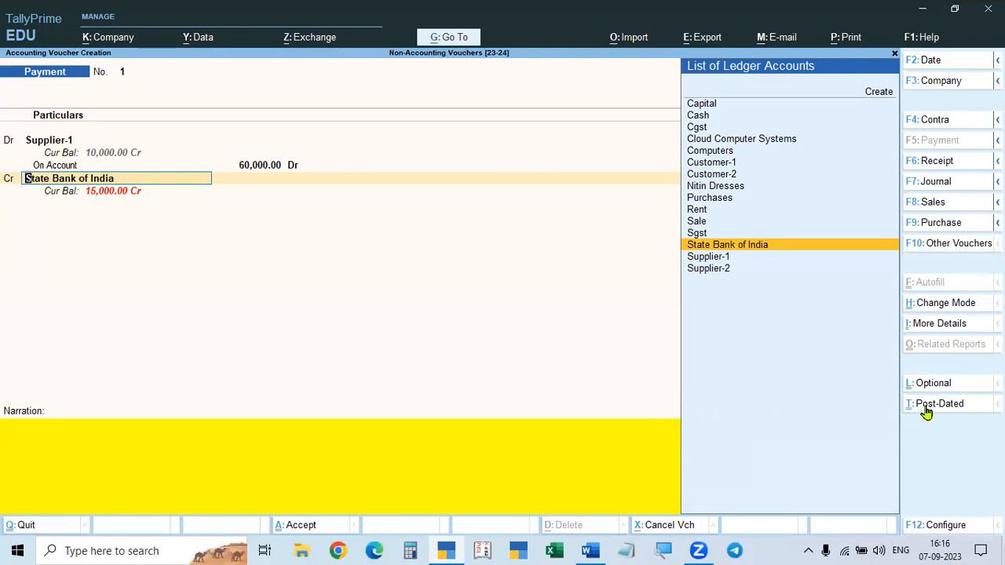
key(alt+Tab)
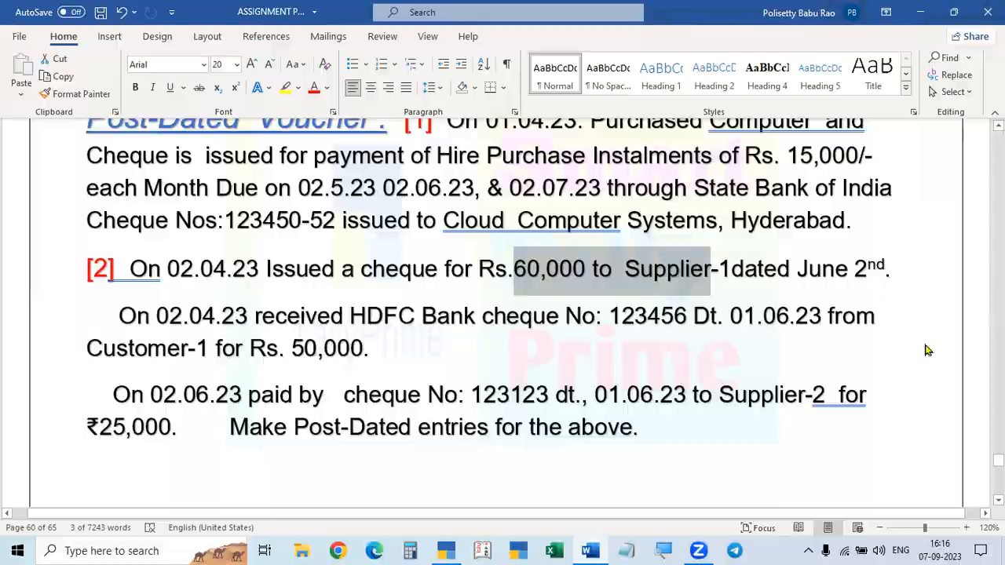
key(alt+Tab)
click(939, 405)
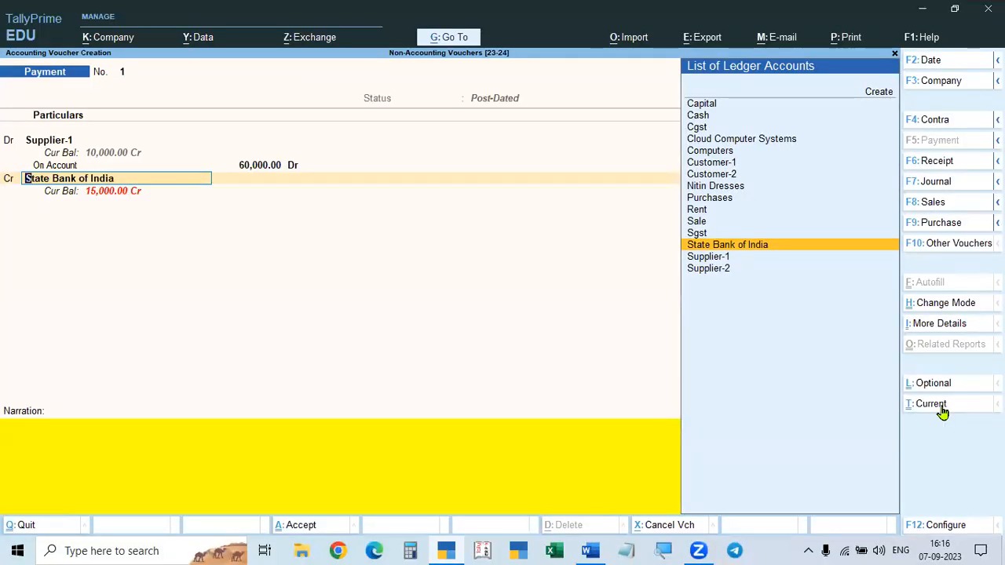
- Accept the 60,000 bank credit and enter cheque instrument number 123453 in the State Bank of India allocation
key(Return)
key(Return)
key(Return)
key(Return)
key(alt+Tab)
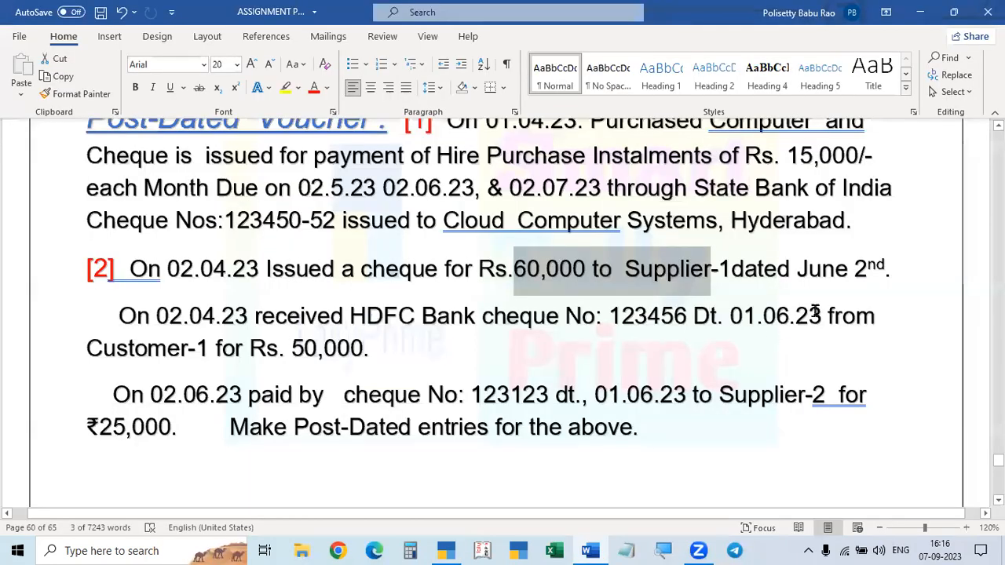
key(alt+Tab)
text(123453)
key(Return)
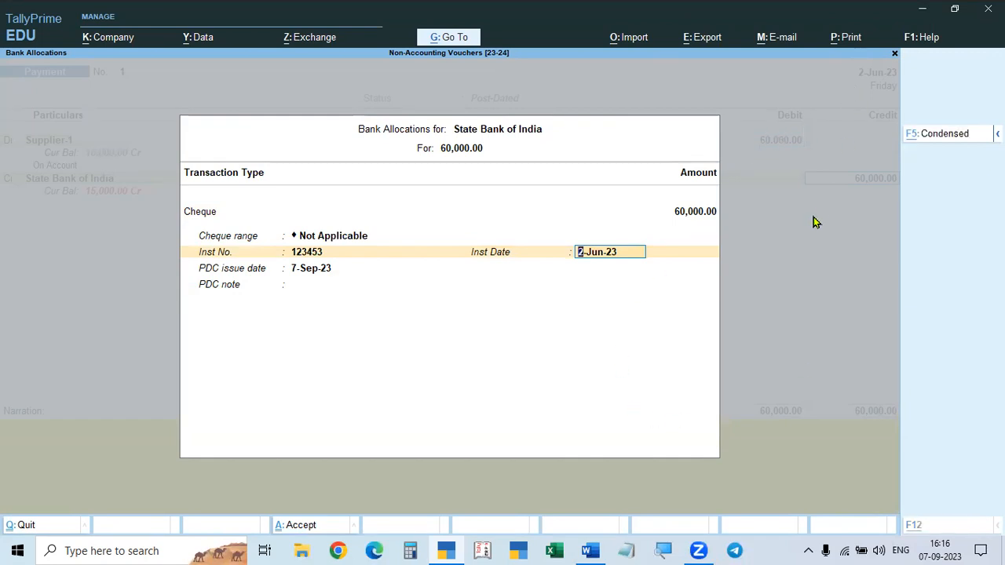
- Keep the instrument date 2-Jun-23, enter the PDC issue date from the assignment and save the payment voucher
key(alt+Tab)
key(alt+Tab)
key(Return)
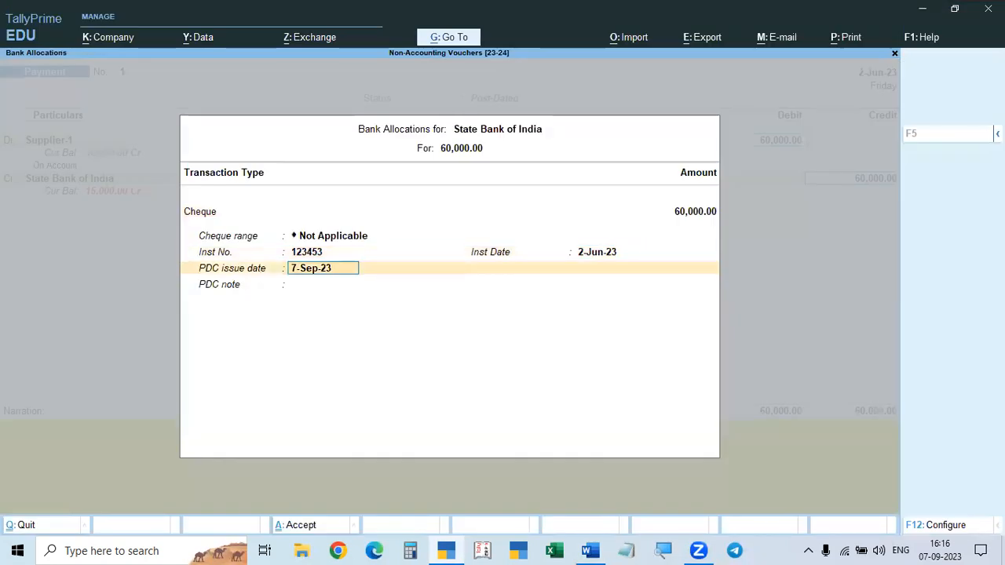
key(alt+Tab)
key(alt+Tab)
text(2.)
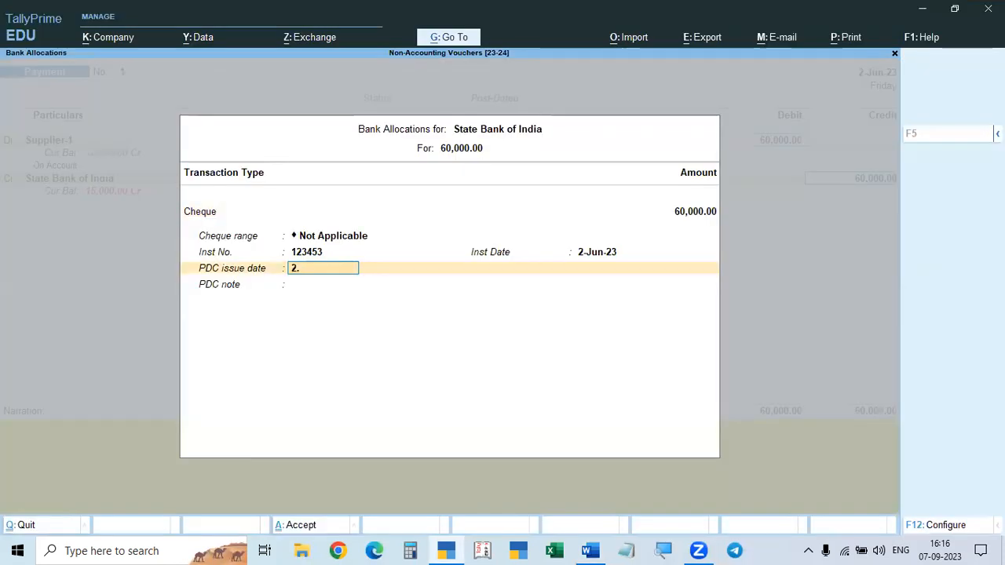
key(Return)
key(Return)
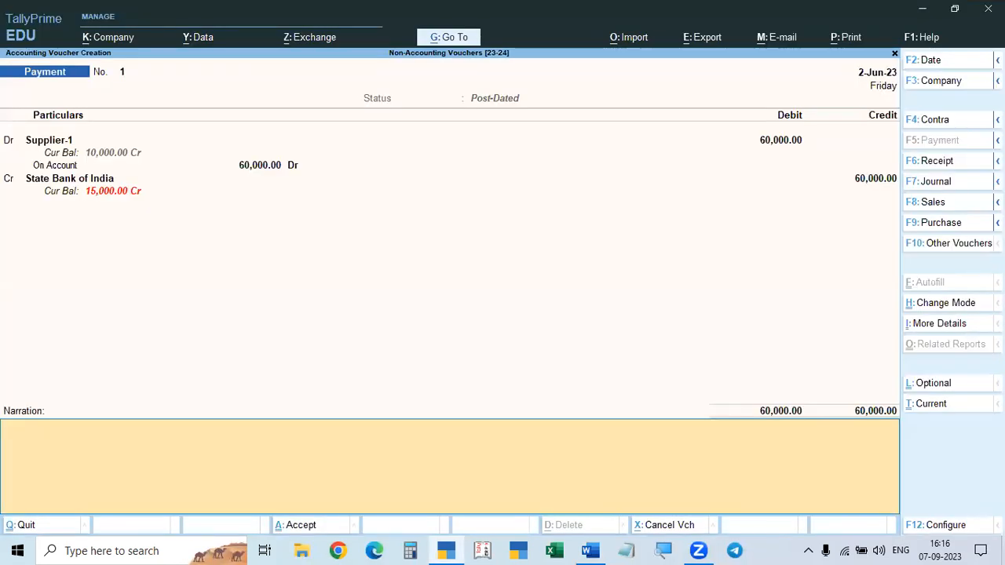
key(Return)
key(Return)
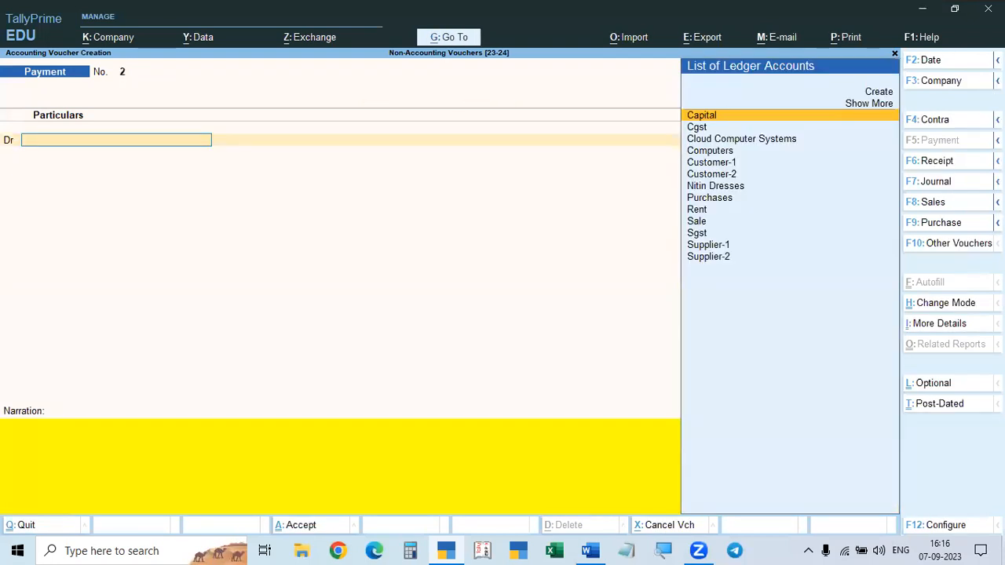
- Leave voucher entry and display the banking Post-dated Summary for State Bank of India
key(Escape)
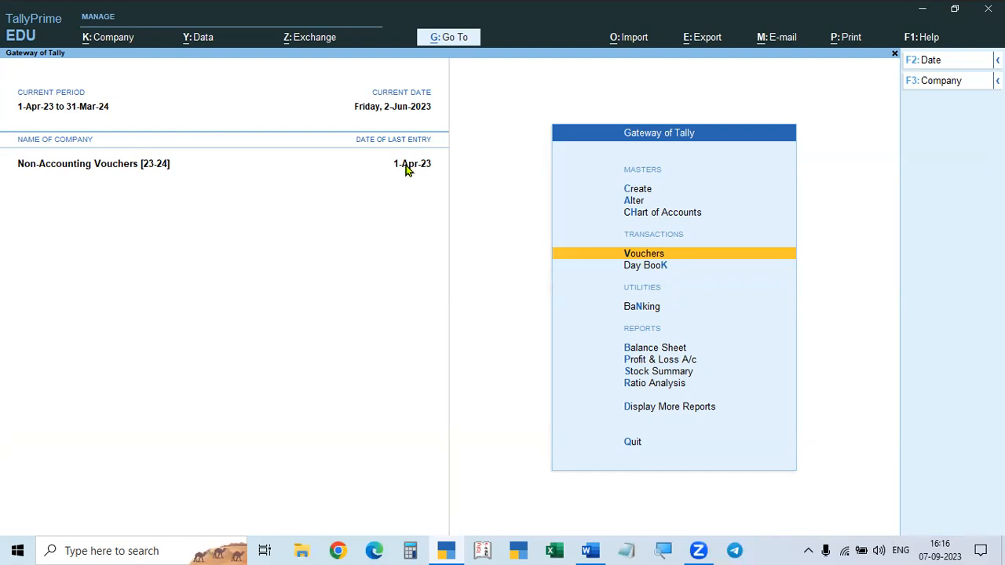
key(Down)
key(Down)
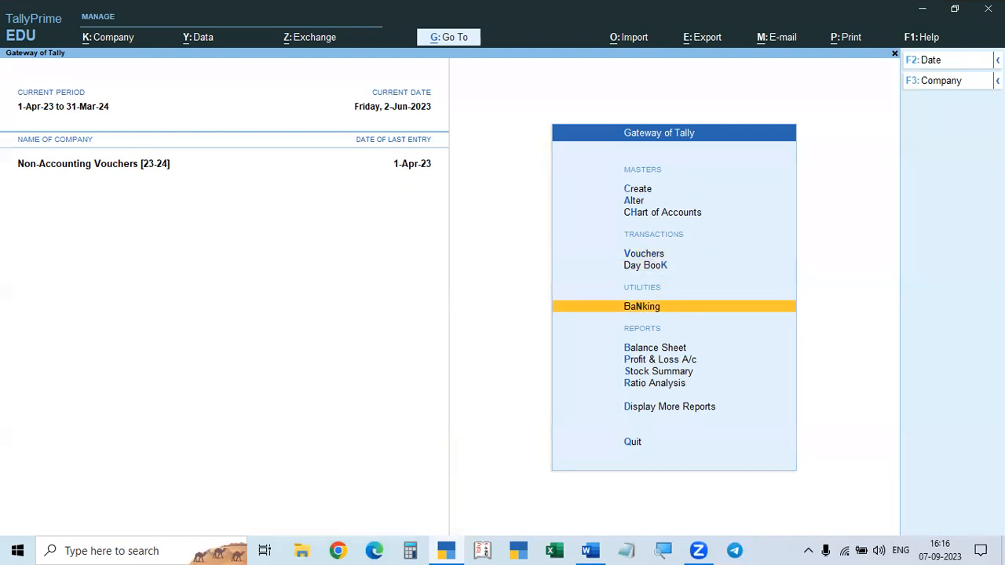
key(Return)
key(Down)
key(Down)
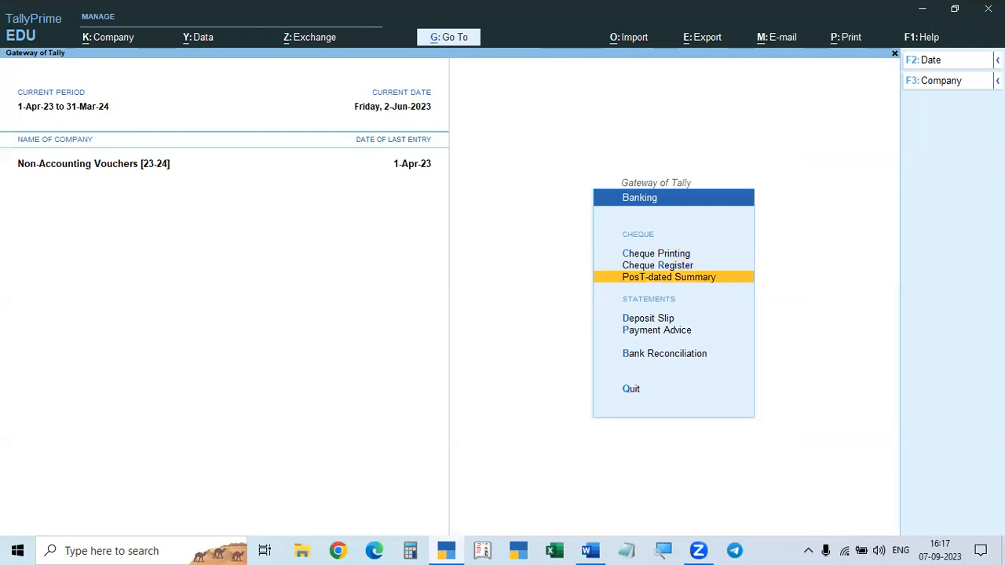
key(Return)
key(Return)
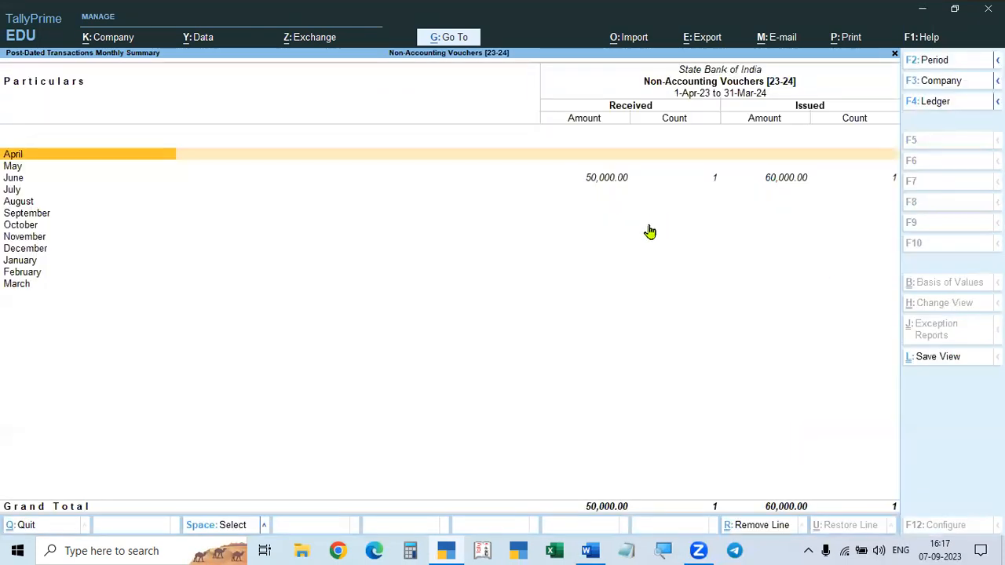
- Drill down into June to examine the post-dated transactions received and issued, and return to the monthly summary
click(597, 186)
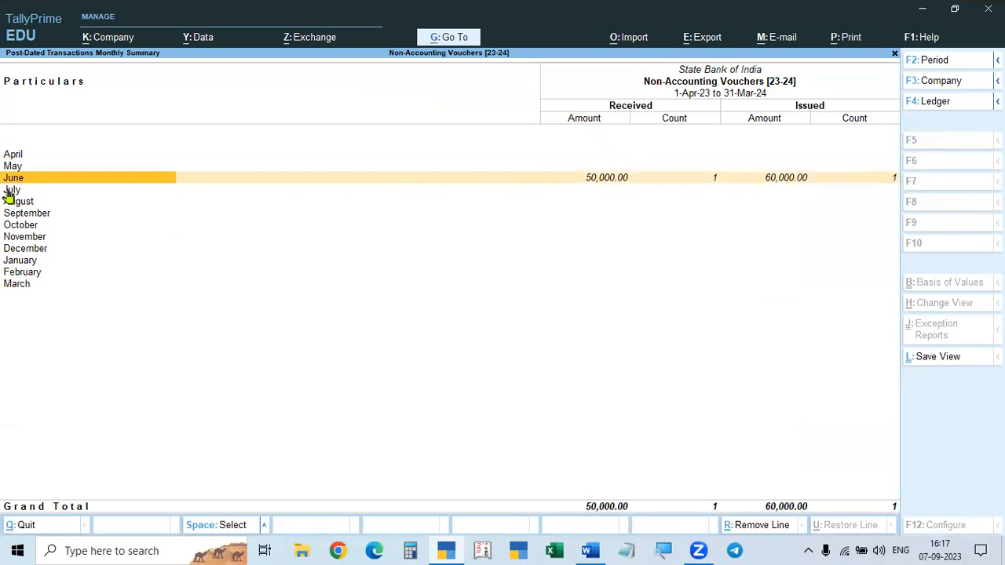
click(778, 189)
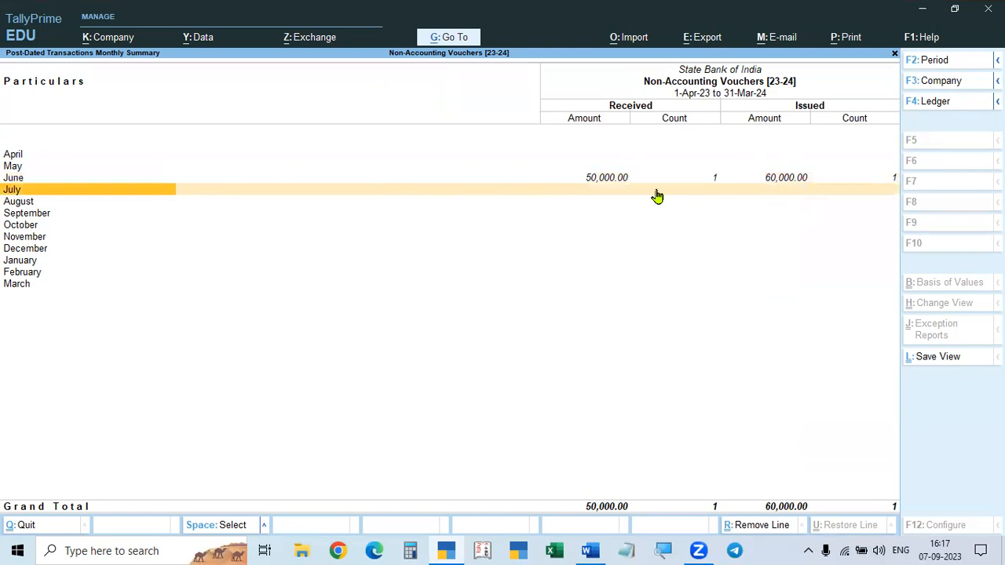
click(809, 180)
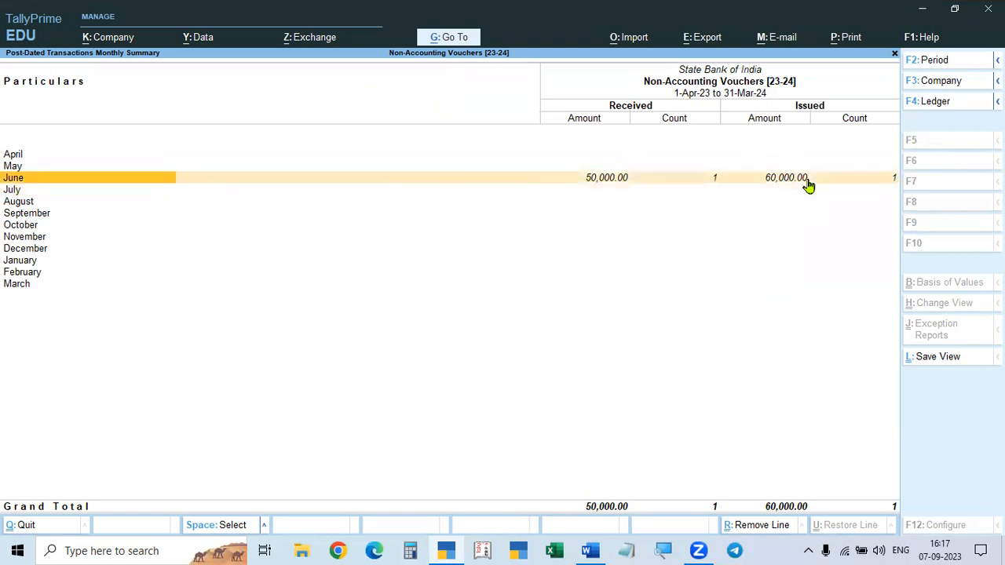
click(809, 180)
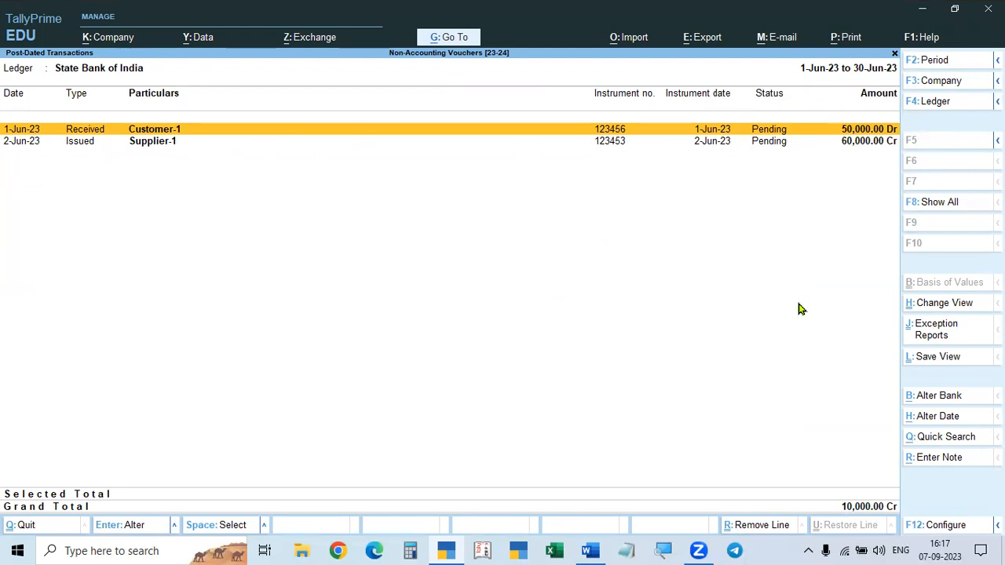
key(Escape)
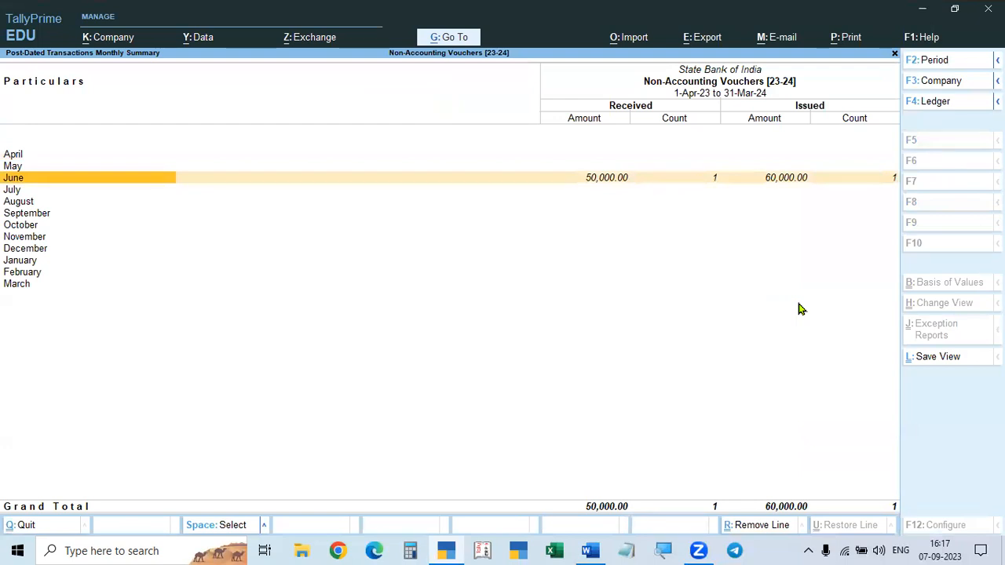
key(Return)
key(Escape)
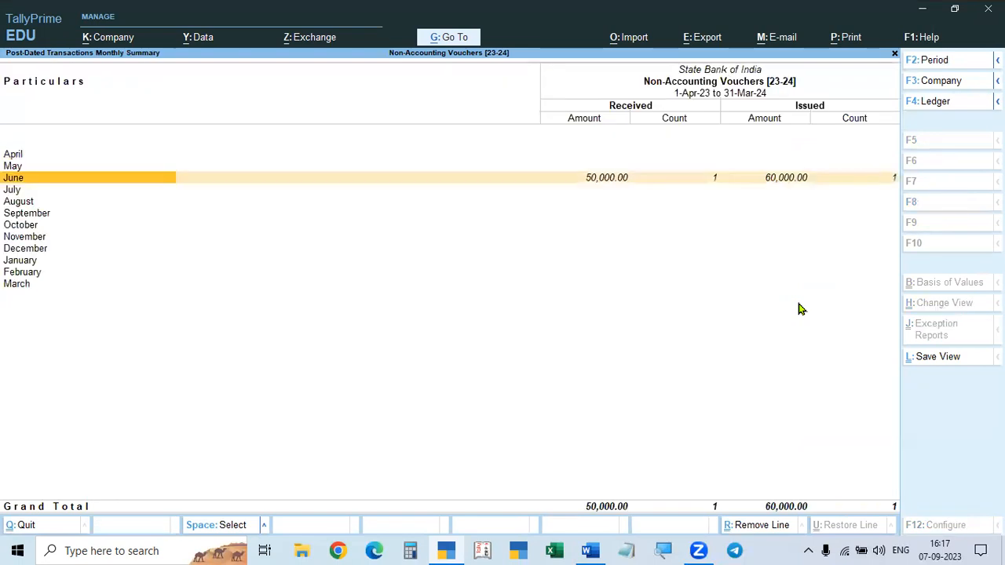
- Leave the post-dated summary and display the Post-Dated Vouchers register from the exception reports to examine the recorded entries
key(Escape)
key(Escape)
key(Escape)
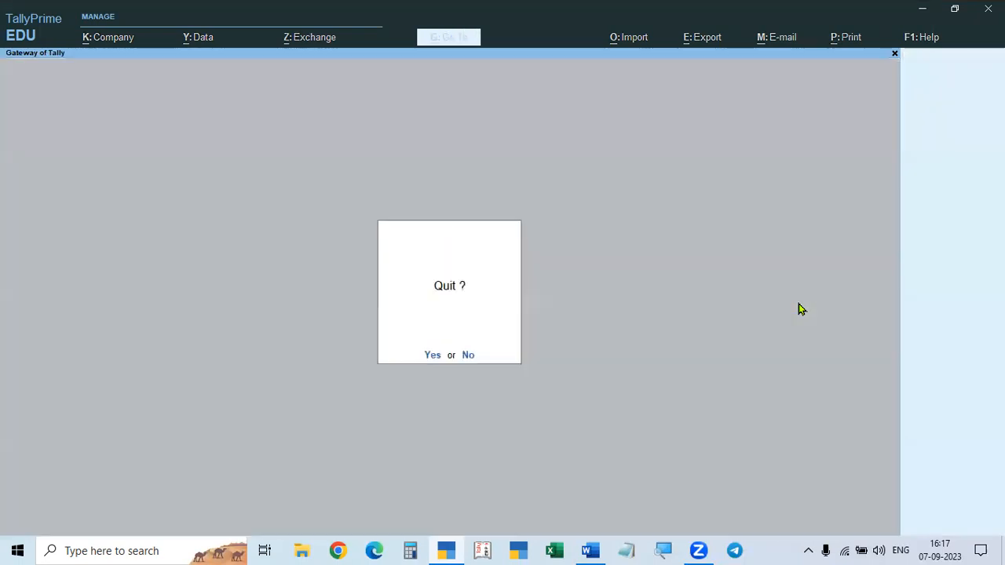
key(Escape)
key(Down)
key(Down)
key(Down)
key(Down)
key(Down)
key(Down)
key(Down)
key(Down)
key(Down)
key(Down)
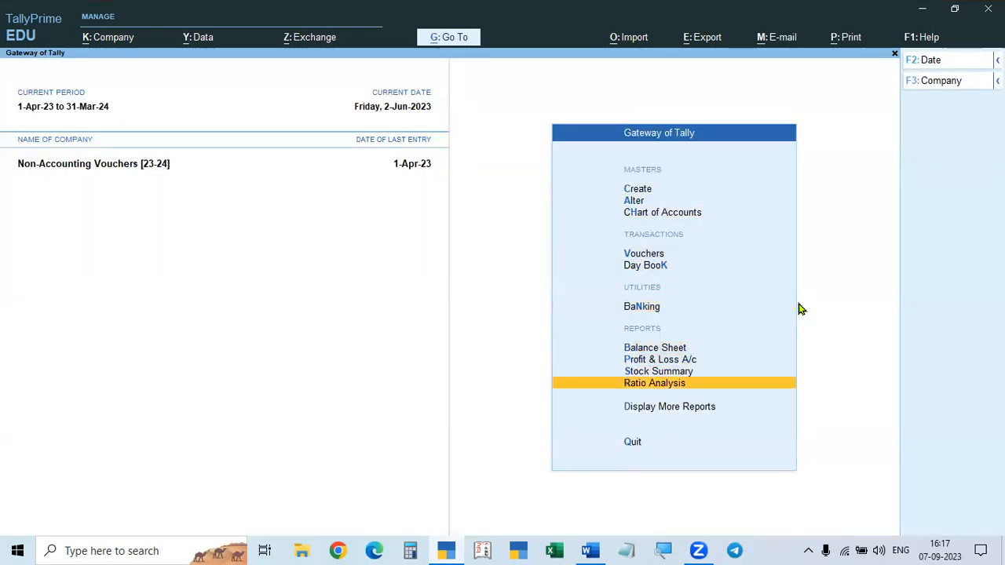
key(Return)
key(x)
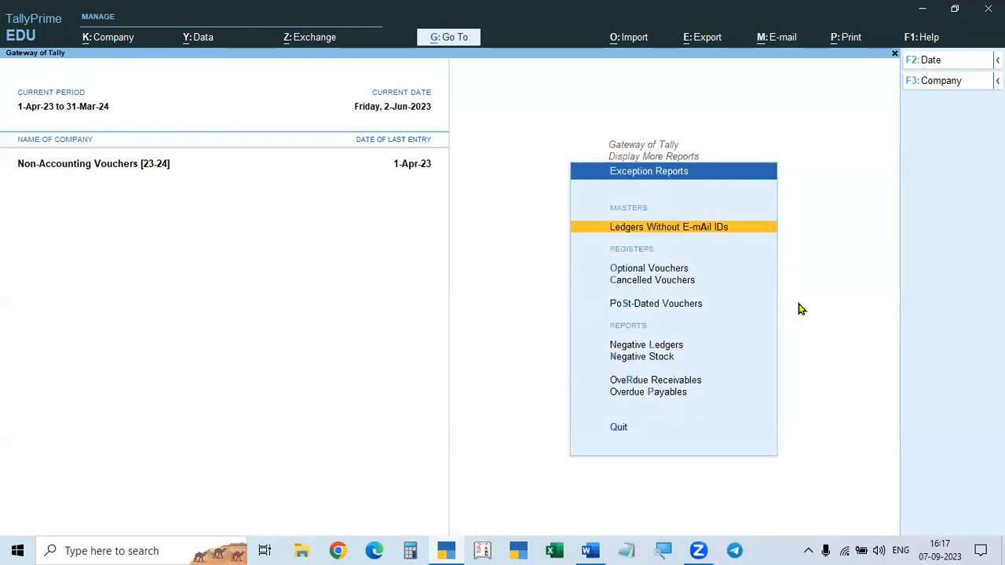
key(Down)
key(Down)
key(Down)
key(Return)
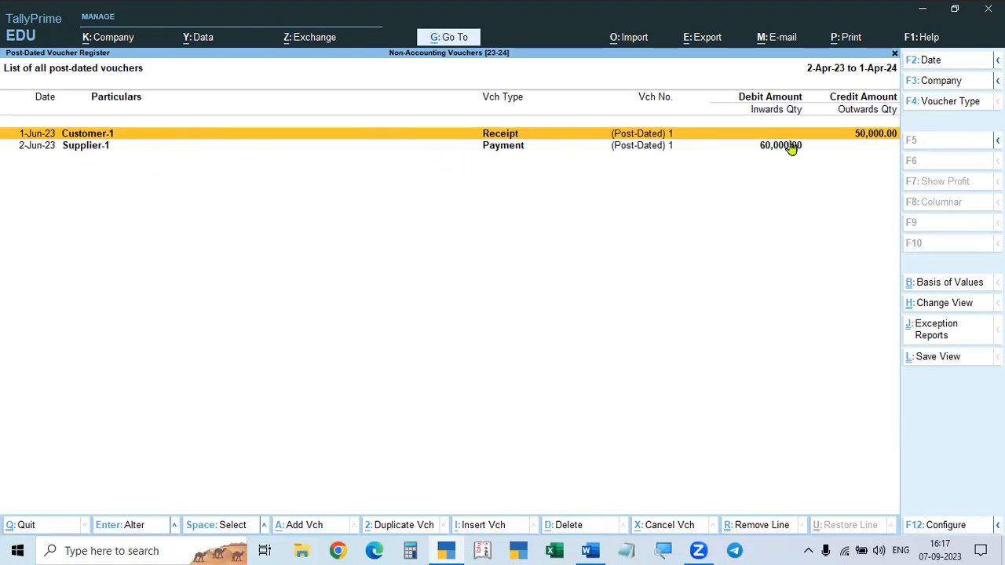
- Leave the register, examine the Balance Sheet before the post-dated vouchers take effect, and return to the Gateway of Tally
key(Escape)
key(Escape)
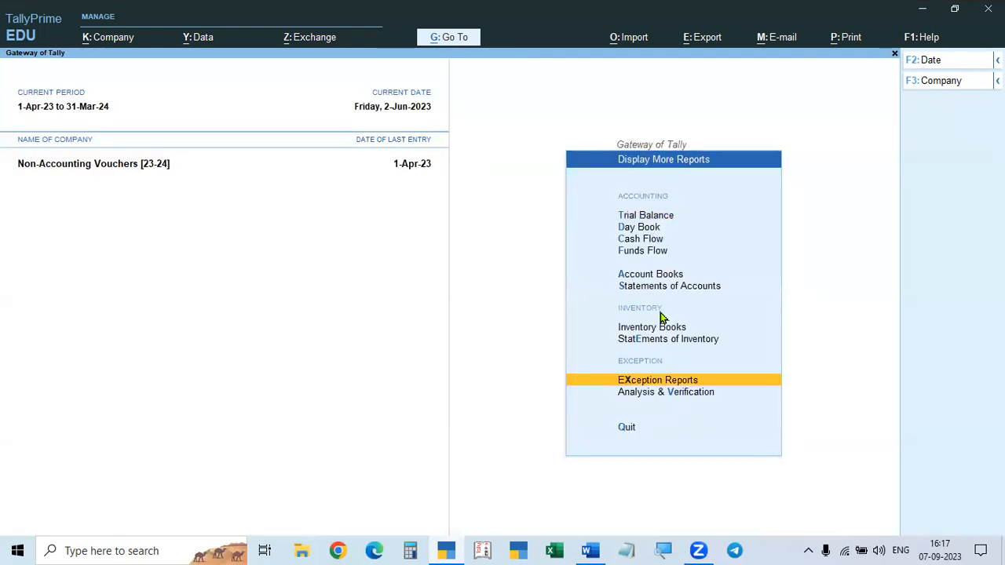
key(Up)
key(Up)
key(Up)
key(Up)
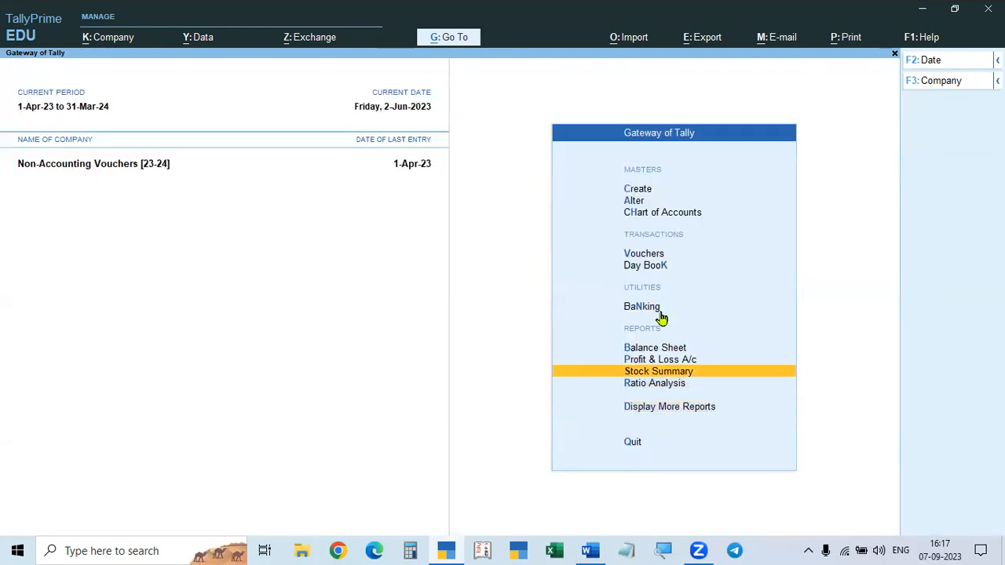
key(Return)
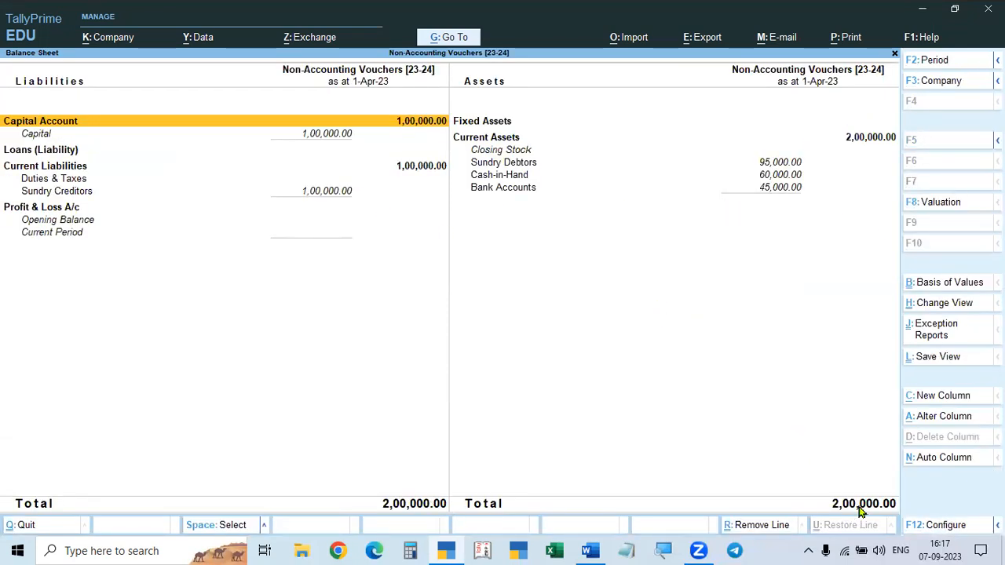
key(Escape)
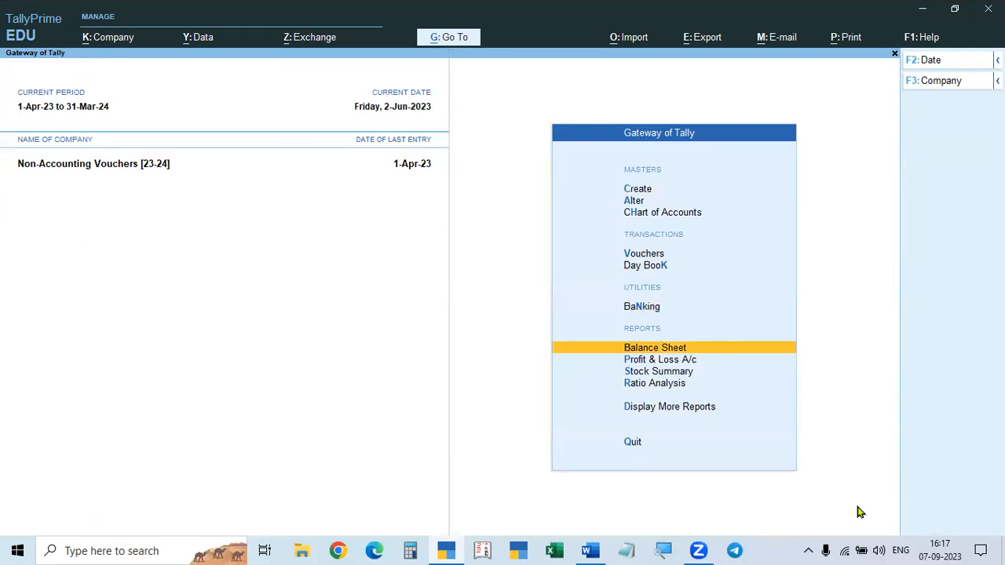
key(Escape)
key(Escape)
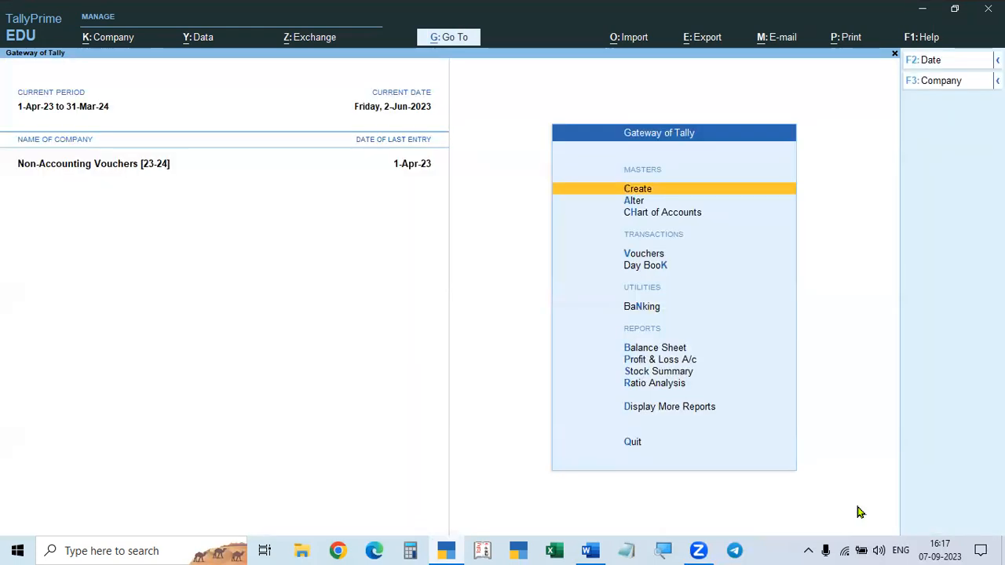
- Check the post-dated cheque details in the Word assignment, return to TallyPrime and redisplay the Post-Dated Vouchers register
key(alt+Tab)
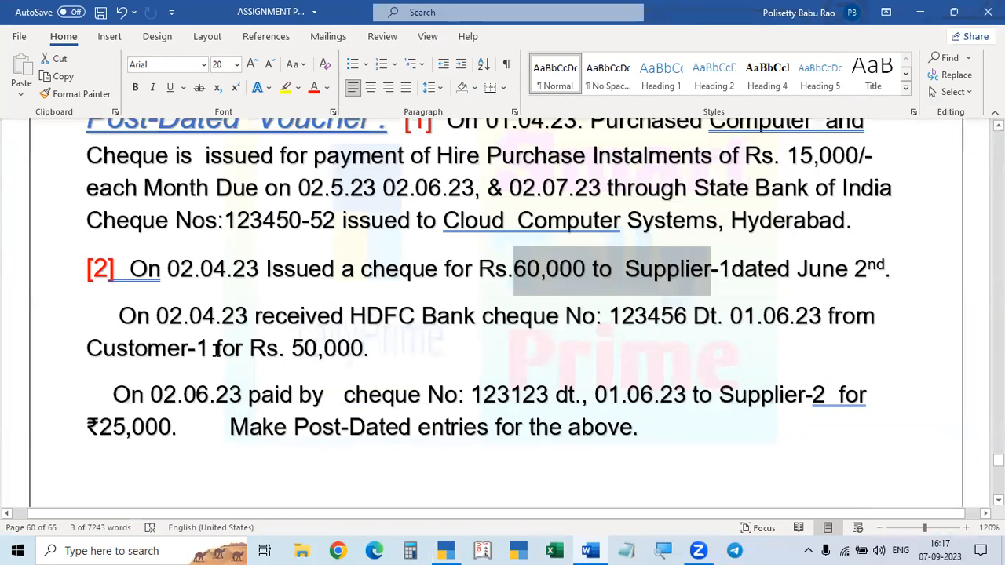
key(alt+Tab)
key(Down)
key(Down)
key(Down)
key(Down)
key(Down)
key(Down)
key(Down)
key(Down)
key(Down)
key(Down)
key(Down)
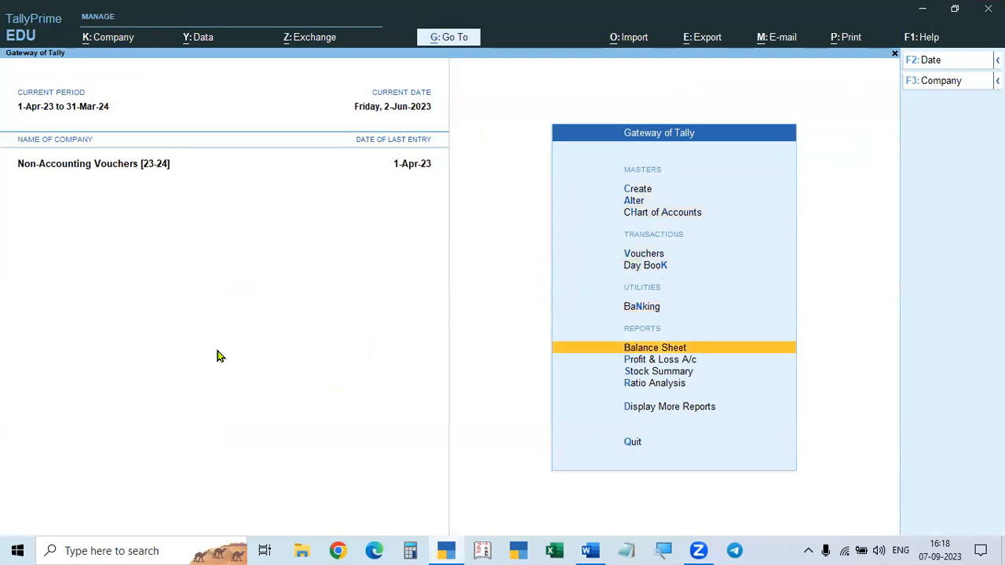
key(Up)
key(Return)
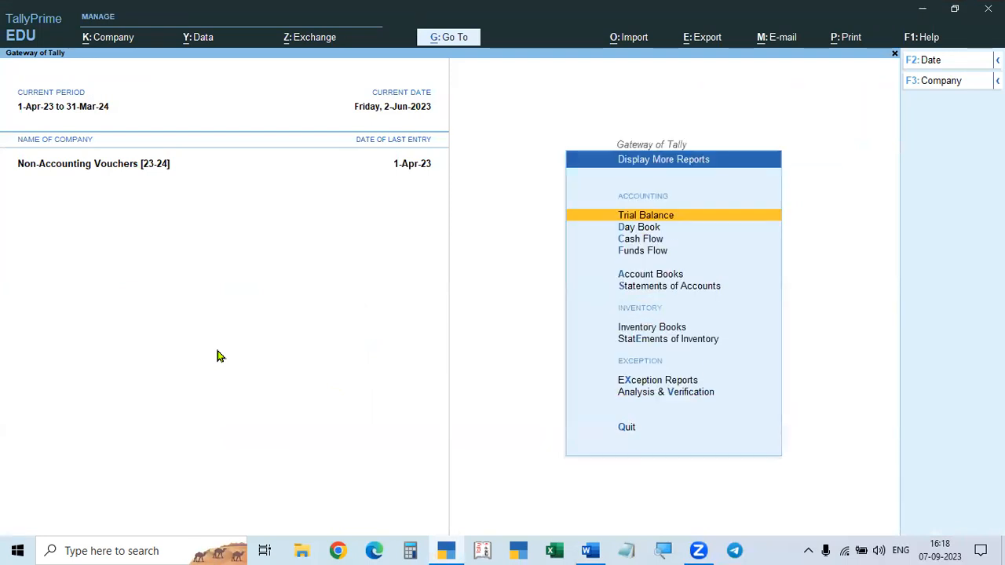
key(Down)
key(Down)
key(x)
key(Down)
key(Down)
key(Down)
key(Return)
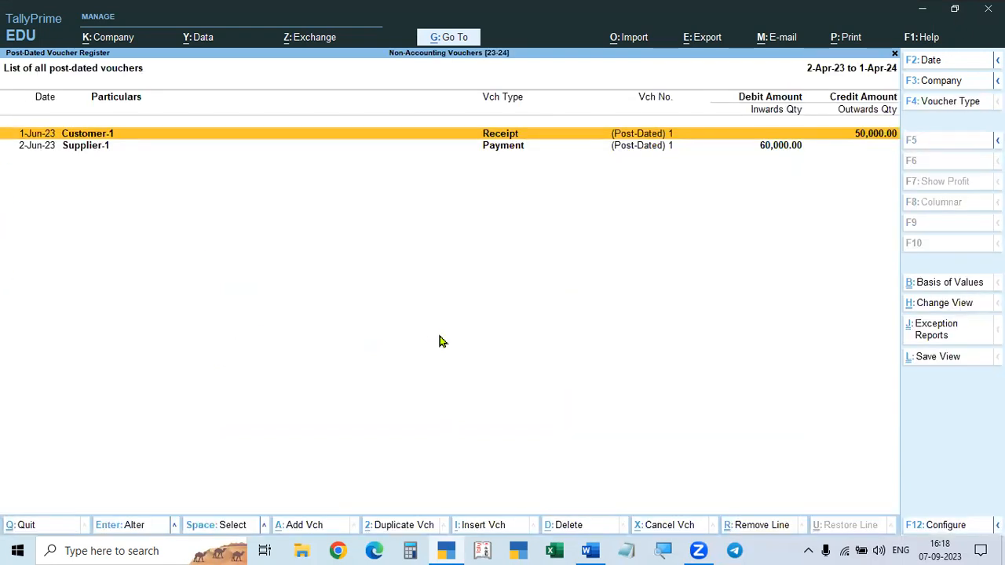
- Convert the post-dated 50,000 receipt from Customer-1 into a current voucher and save the alteration
key(Return)
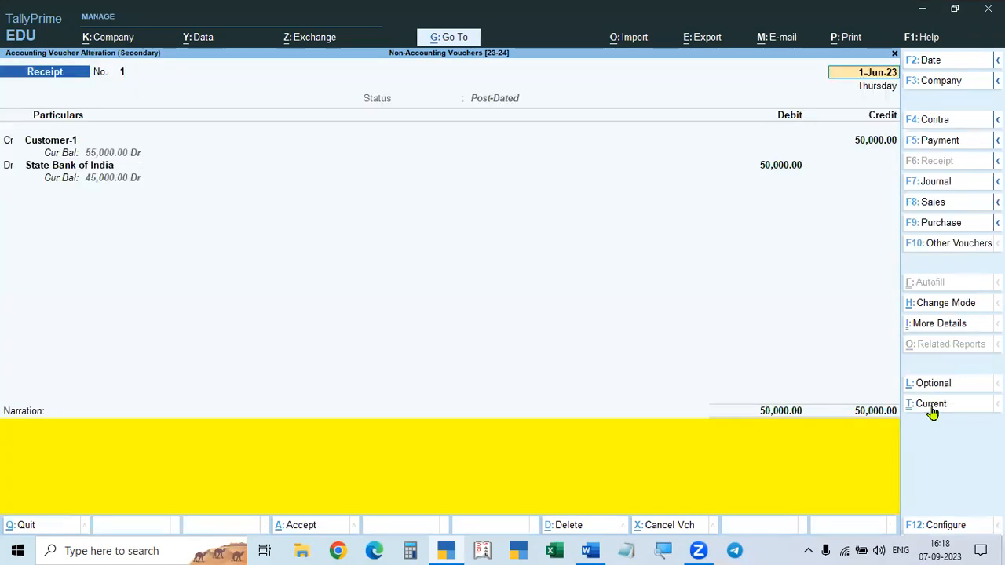
click(931, 408)
key(Return)
key(Return)
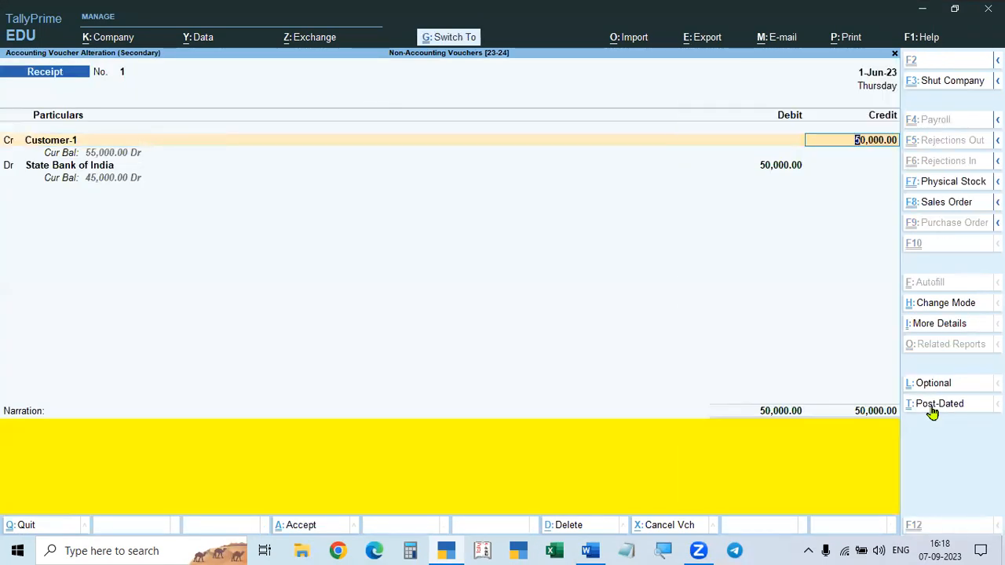
key(ctrl+a)
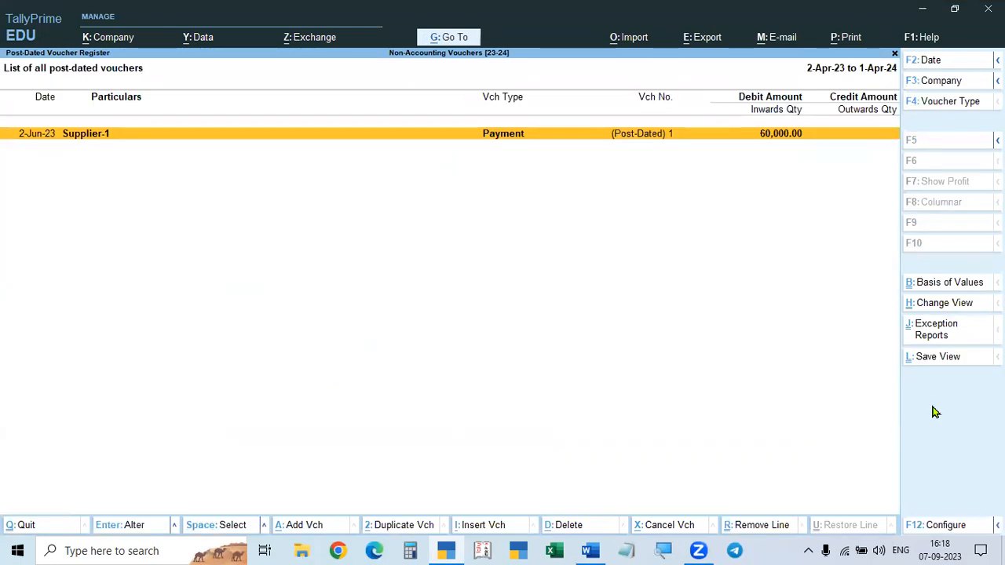
- Leave the register, display the Balance Sheet and drill down into Sundry Debtors to examine the customer balances
key(Escape)
key(Escape)
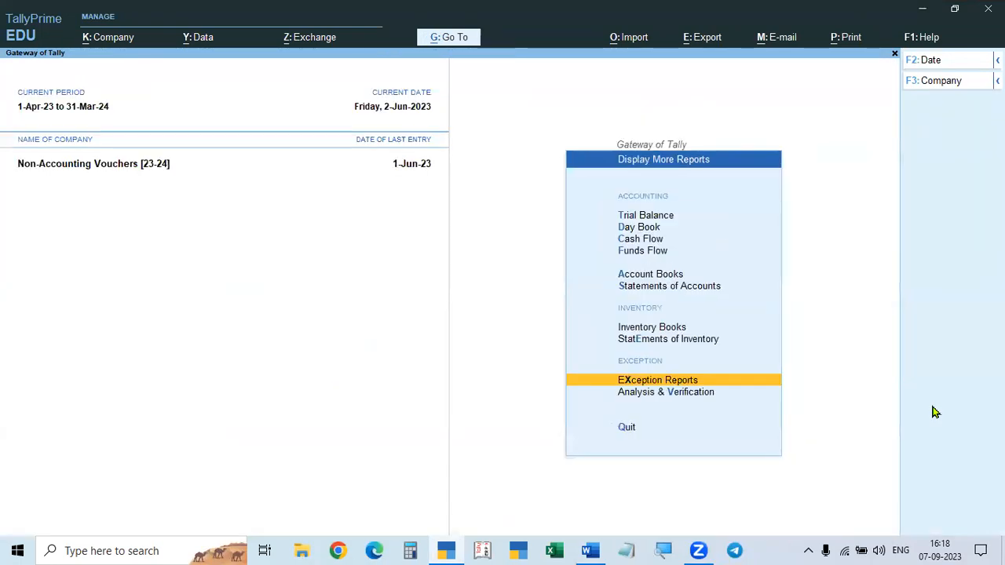
key(Up)
key(Escape)
key(Up)
key(Up)
key(Up)
key(Up)
key(Return)
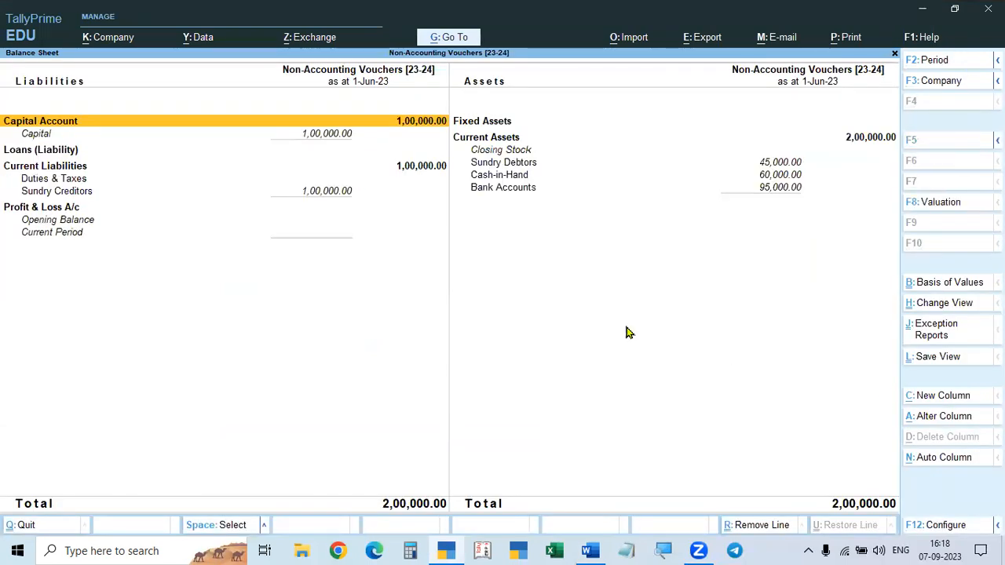
click(521, 165)
click(520, 165)
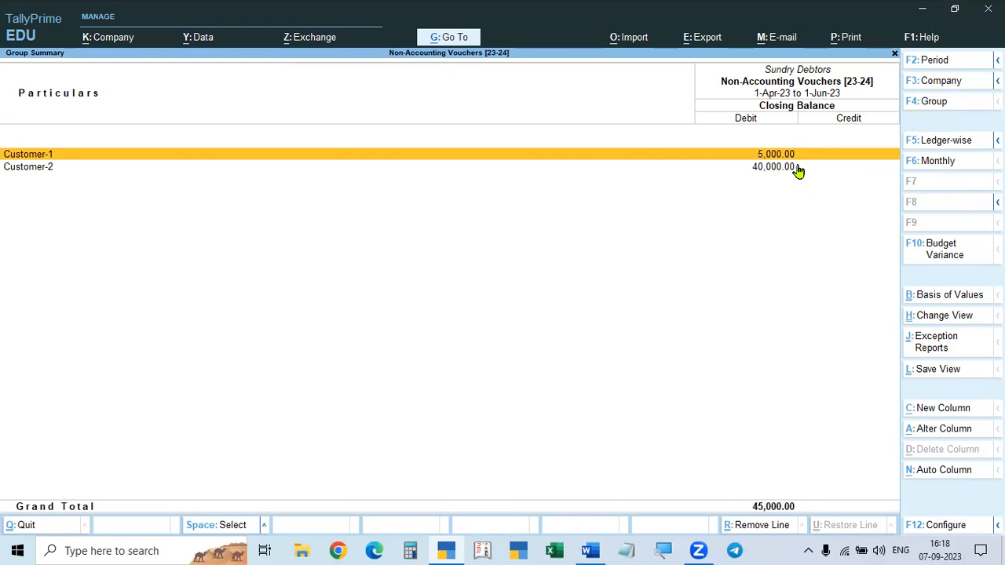
- Drill down from the Balance Sheet through Bank Accounts to the State Bank of India monthly summary
key(Escape)
key(Down)
key(Down)
key(Return)
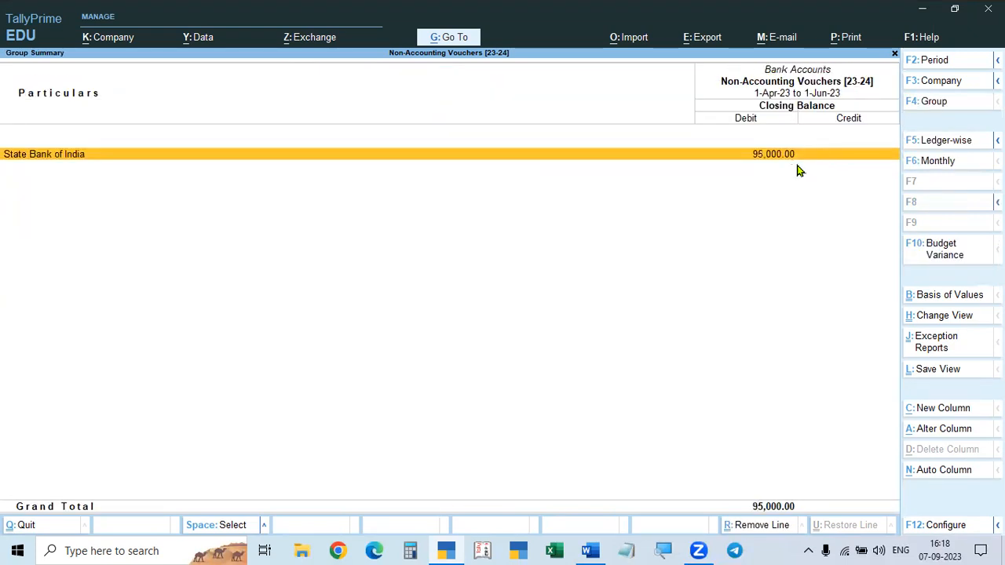
key(Return)
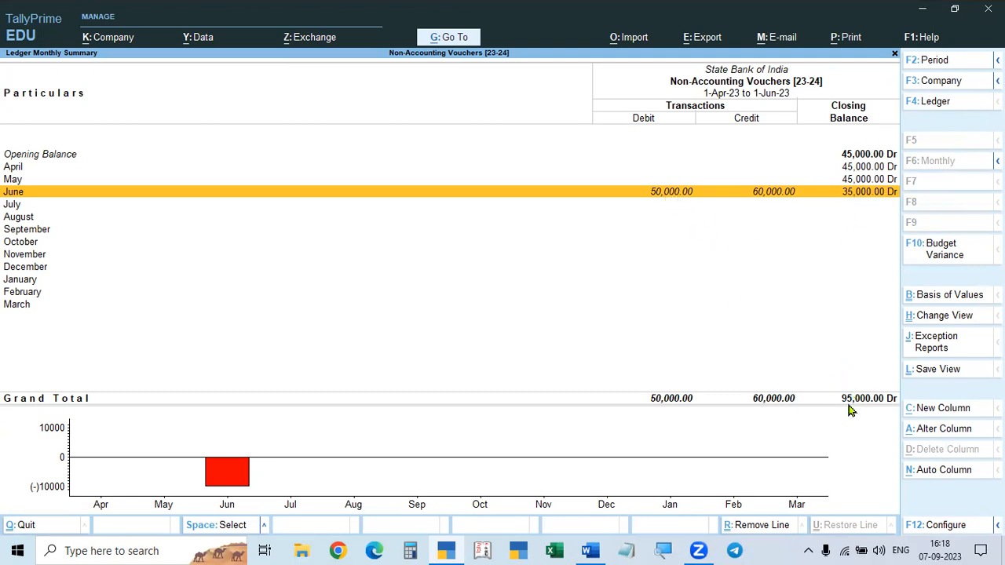
- Return to the Balance Sheet and drill down through Sundry Debtors to the Customer-1 monthly summary
key(Escape)
key(Escape)
key(Up)
key(Up)
key(Return)
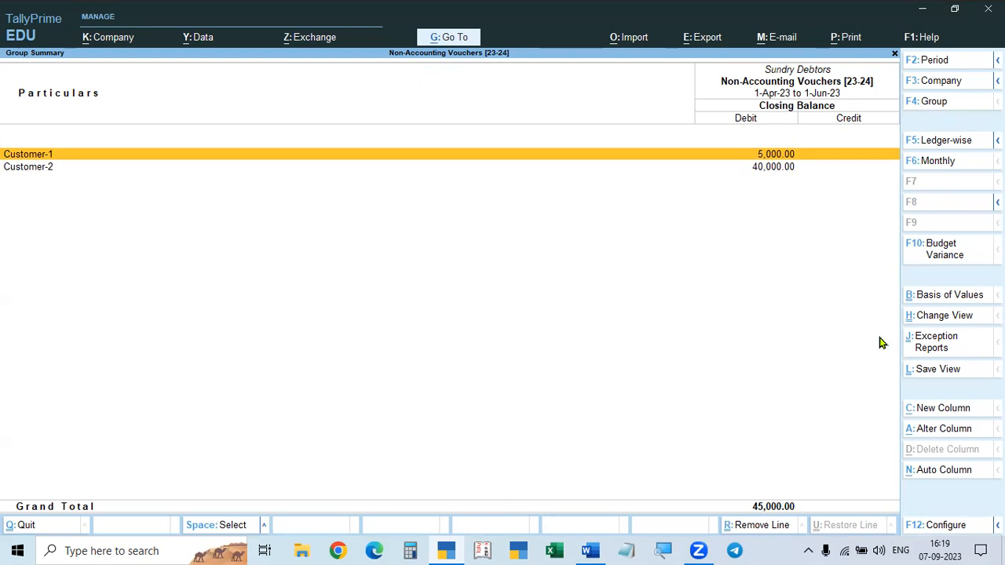
key(Return)
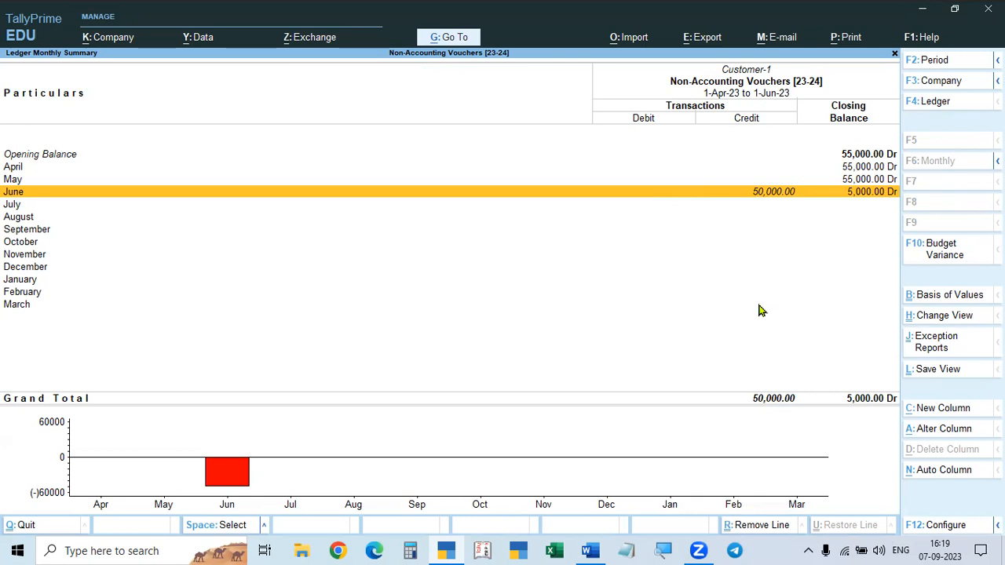
- Leave the ledger reports and display the banking Post-dated Summary for State Bank of India to examine the remaining transactions
key(Escape)
key(Escape)
key(Down)
key(Escape)
key(Escape)
key(n)
key(Down)
key(Down)
key(Down)
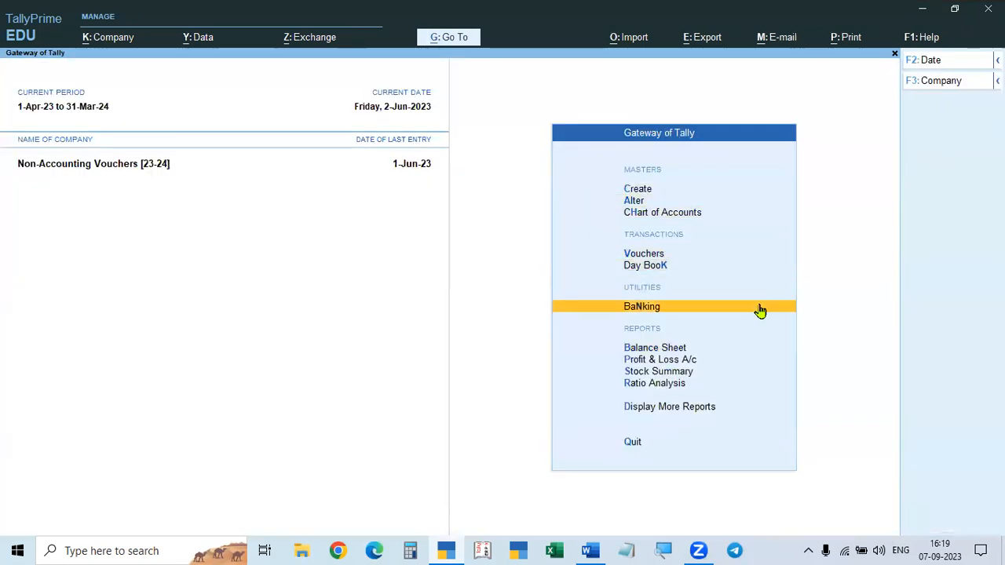
click(760, 309)
key(Down)
key(Down)
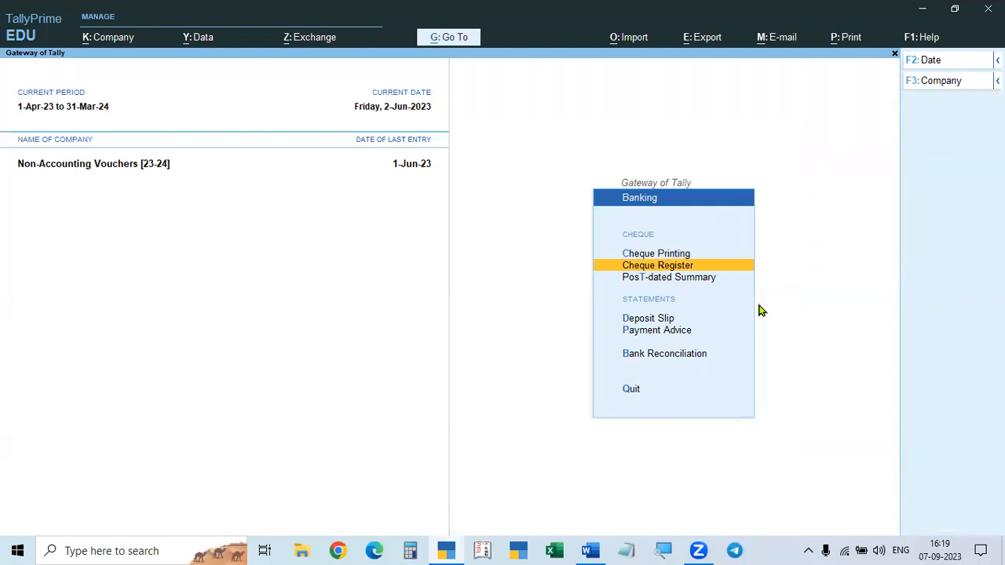
key(Return)
key(Return)
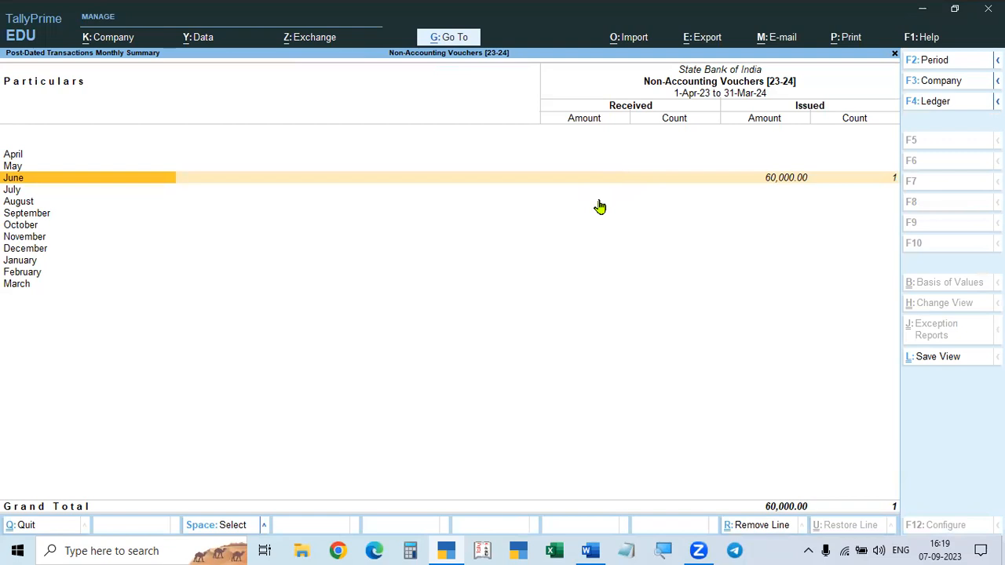
- Open June's pending 60,000 payment to Supplier-1, convert it to a current voucher with On Account allocation, and save it
key(alt+Tab)
key(alt+Tab)
click(807, 179)
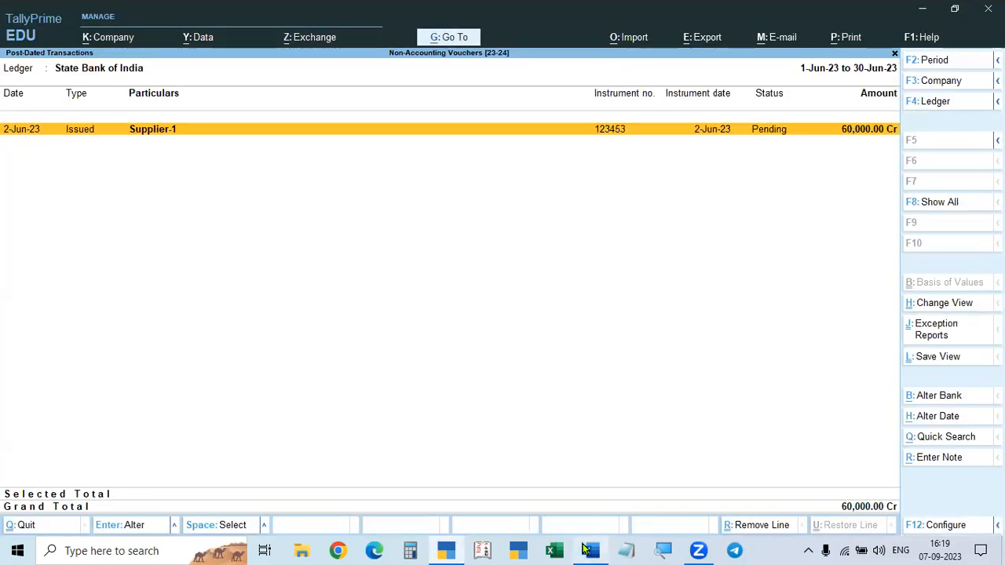
key(Return)
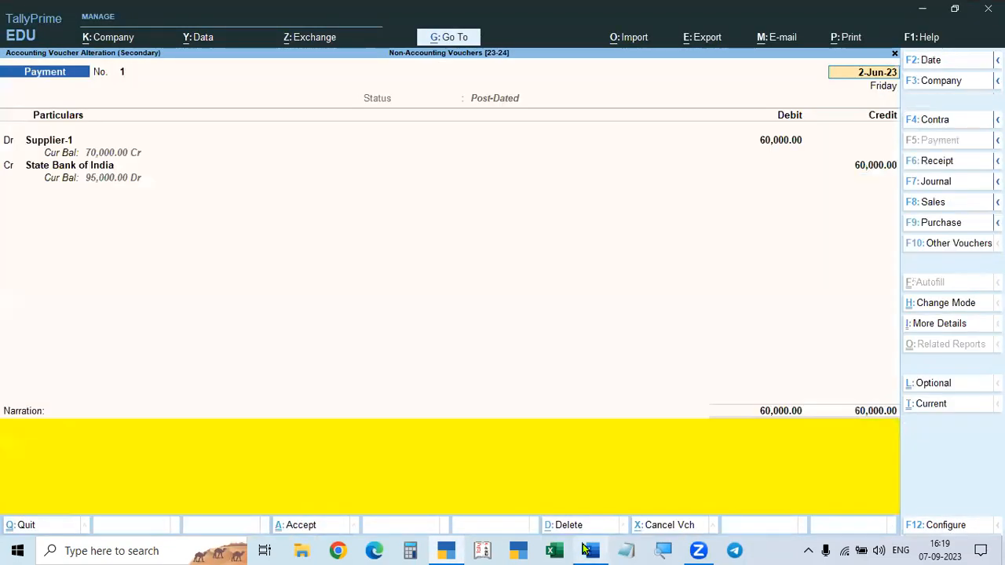
click(929, 405)
key(Return)
key(Return)
key(Return)
key(Return)
key(Return)
key(Return)
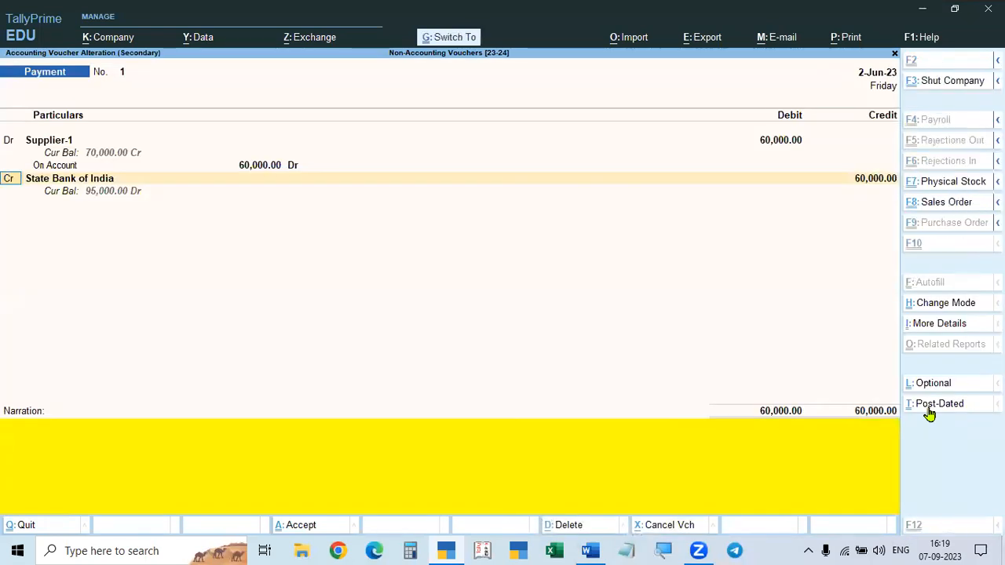
key(ctrl+a)
- Leave the State Bank of India post-dated reports and the bank selection, returning to the Gateway of Tally
key(Escape)
key(Return)
key(Escape)
key(Escape)
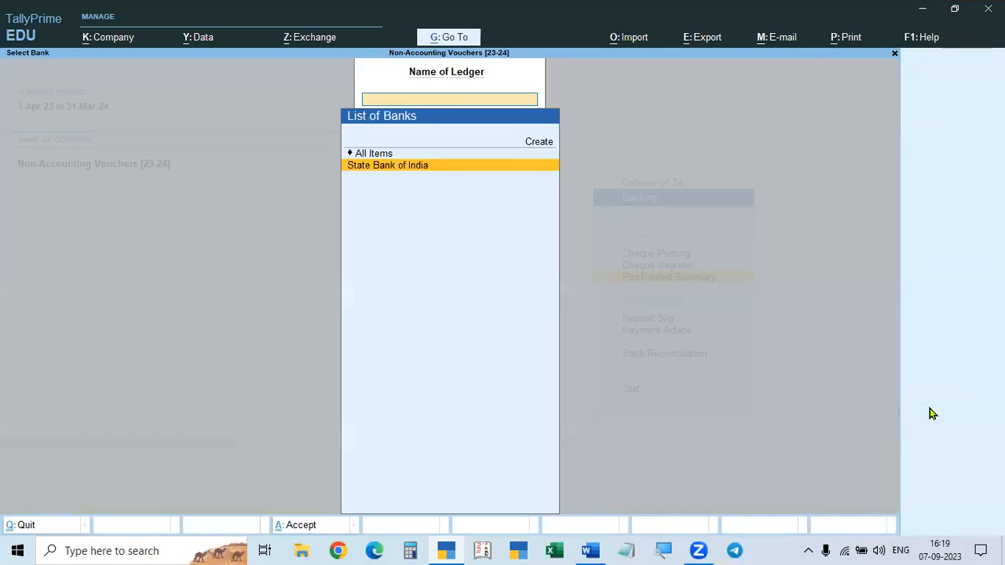
key(Escape)
key(Down)
key(Escape)
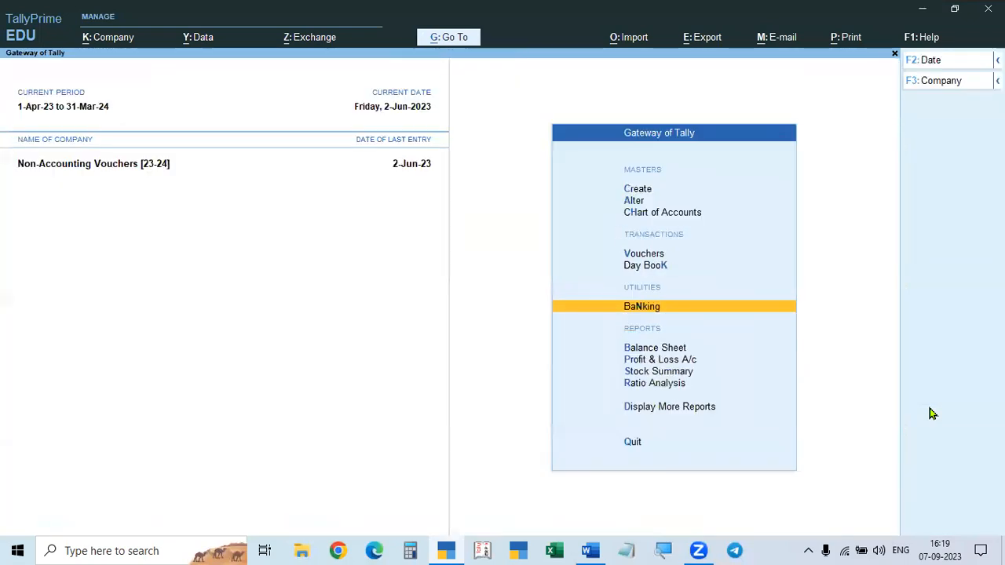
- Display the Balance Sheet in detailed view and drill down into Sundry Creditors to examine the supplier balances
key(Escape)
key(Escape)
key(Down)
key(Down)
key(Down)
key(Down)
key(Down)
key(Down)
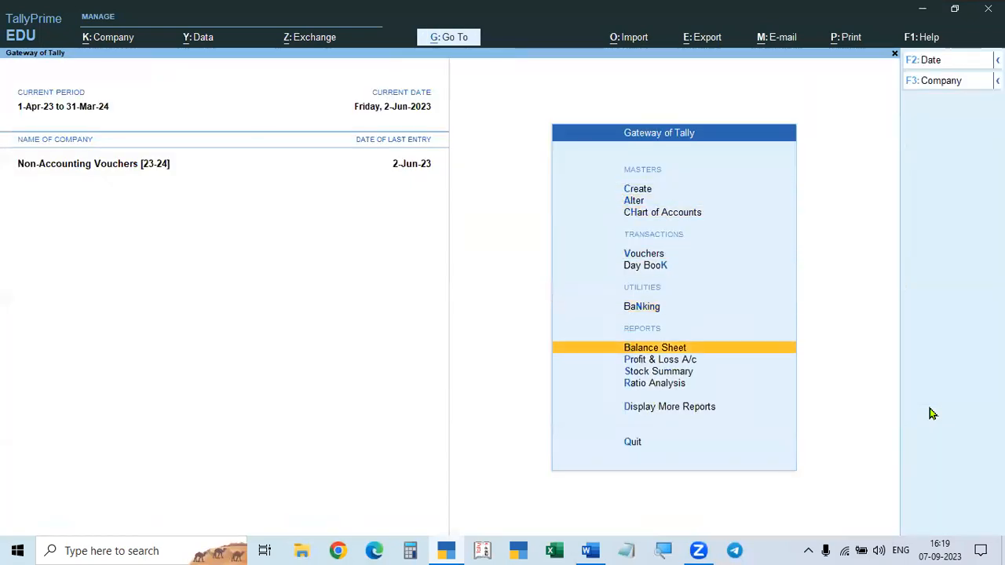
key(Return)
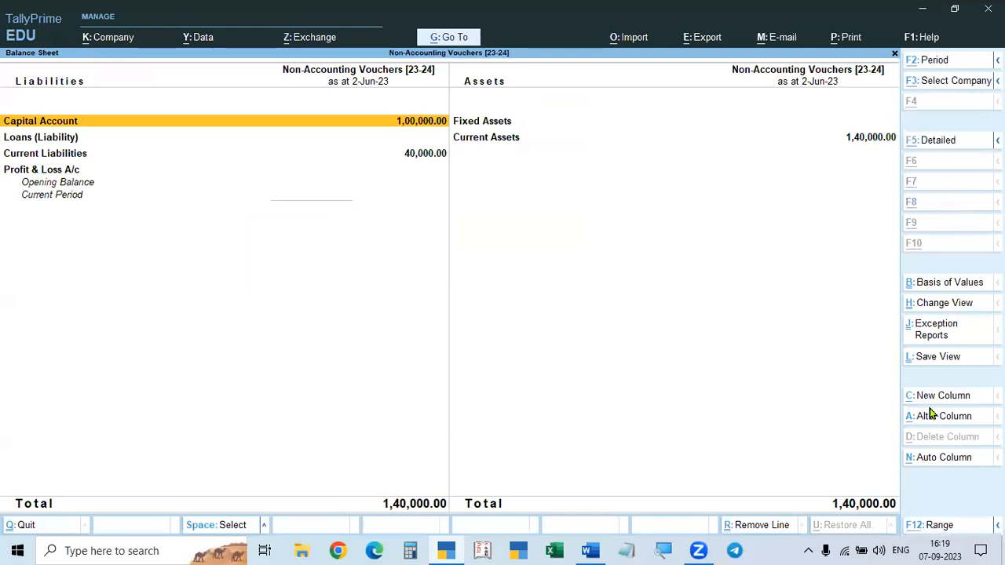
key(alt+F5)
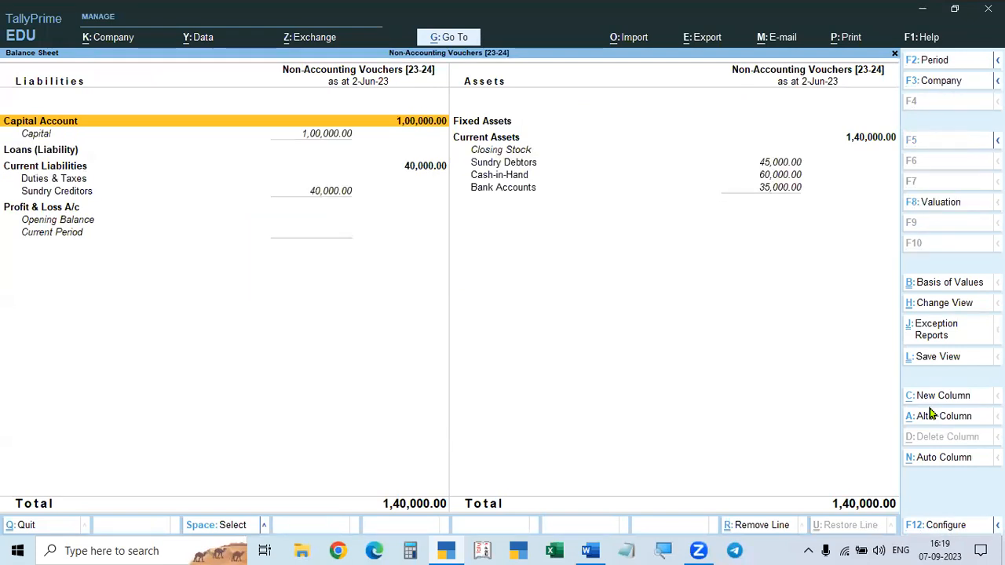
click(322, 192)
click(322, 192)
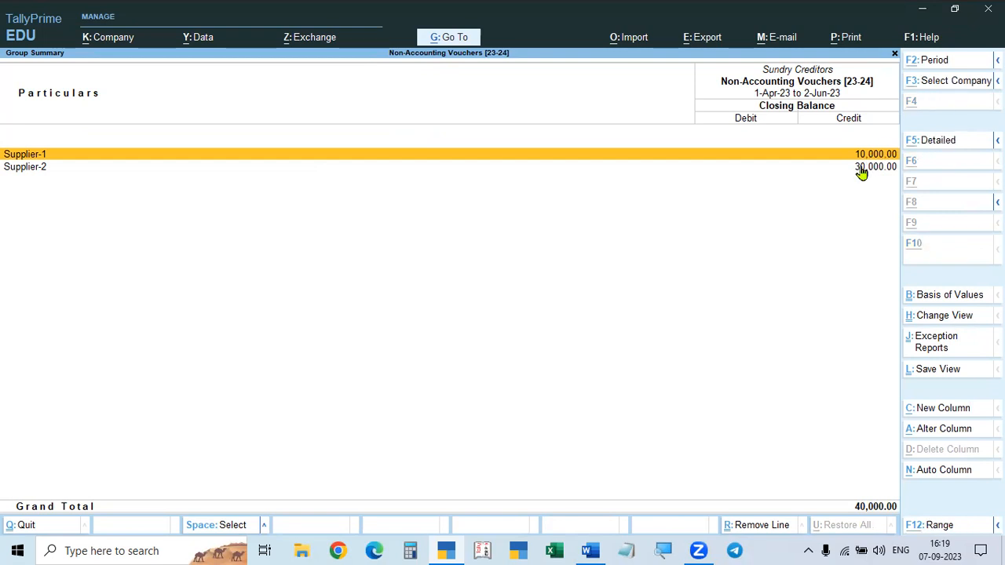
- Leave Sundry Creditors, drill down into Sundry Debtors, and compare the customer balances with the cheque details in the Word assignment
key(alt+Tab)
key(alt+Tab)
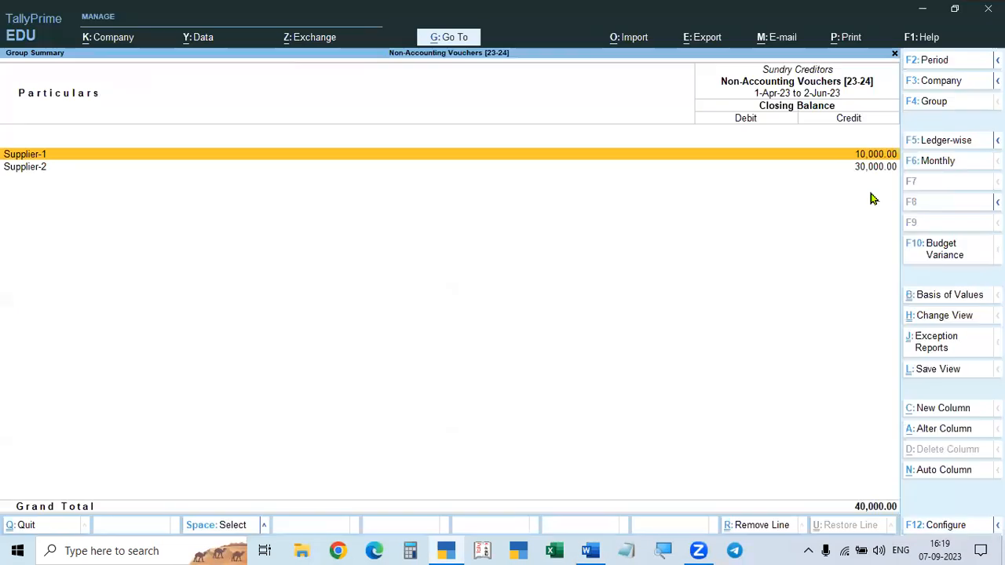
key(Escape)
key(Right)
key(Up)
key(Up)
key(Return)
key(alt+Tab)
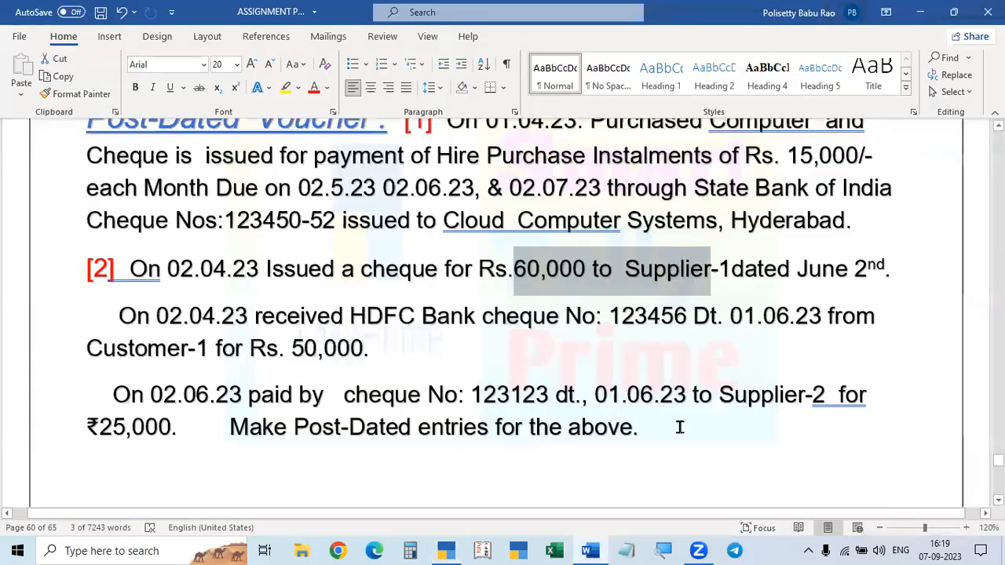
key(alt+Tab)
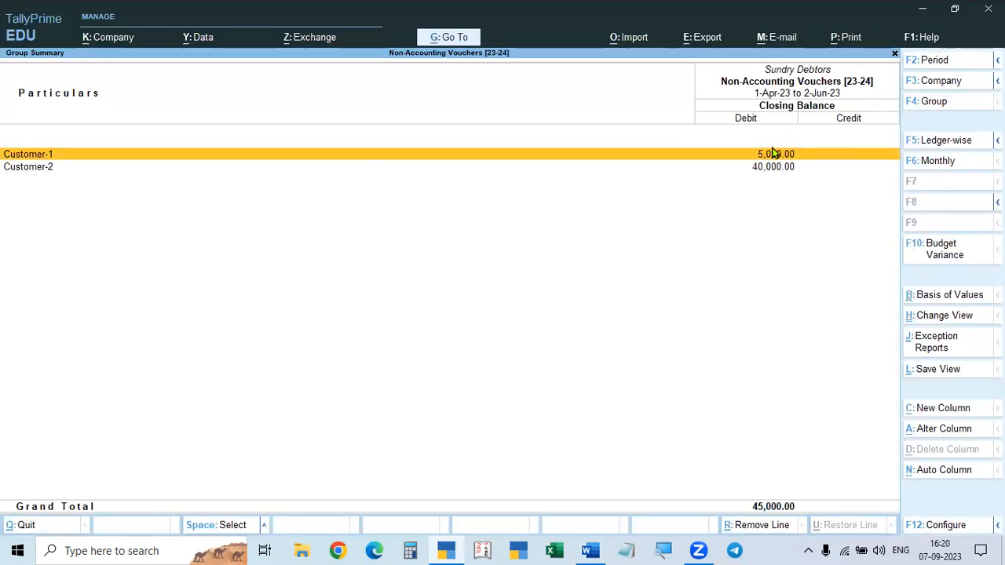
key(alt+Tab)
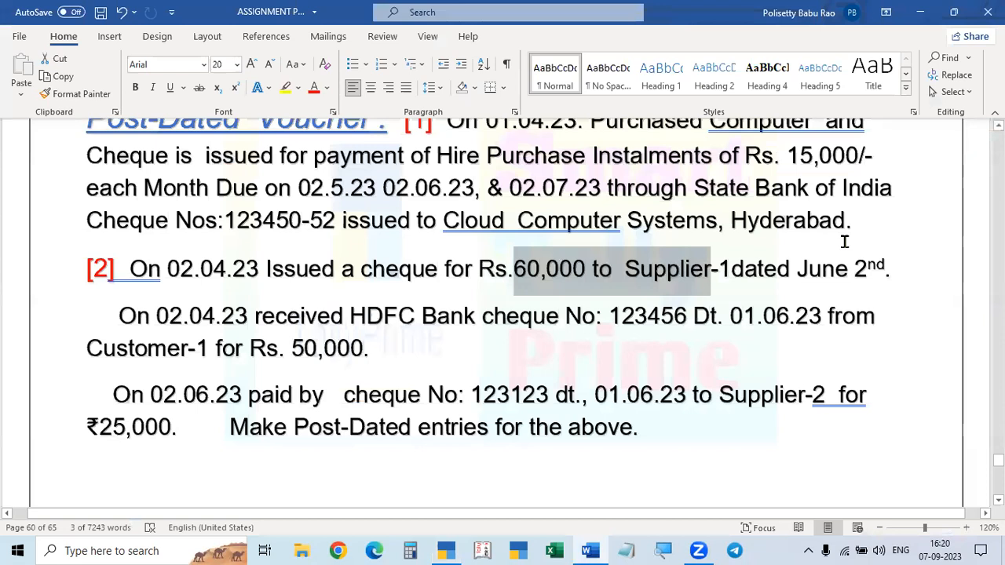
scroll(774, 369, down, 1)
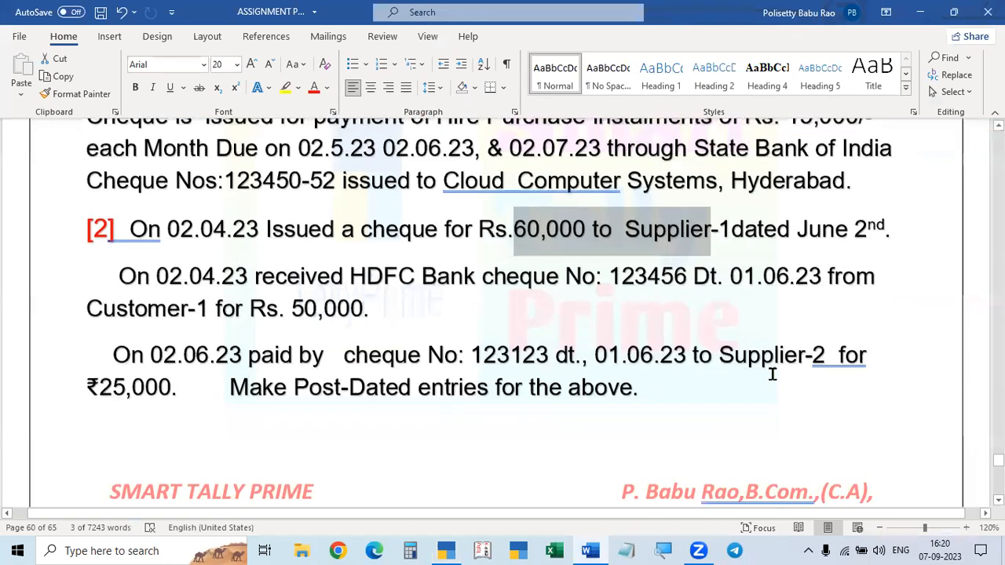
- Switch back to TallyPrime and leave the Sundry Debtors and Balance Sheet reports, returning to the Gateway of Tally
key(alt+Tab)
key(Escape)
key(Escape)
key(Up)
key(Escape)
key(n)
- Display the Balance Sheet in detailed view and drill down through Bank Accounts to examine the State Bank of India monthly summary
key(Down)
key(Down)
key(Down)
key(Down)
key(Down)
key(Down)
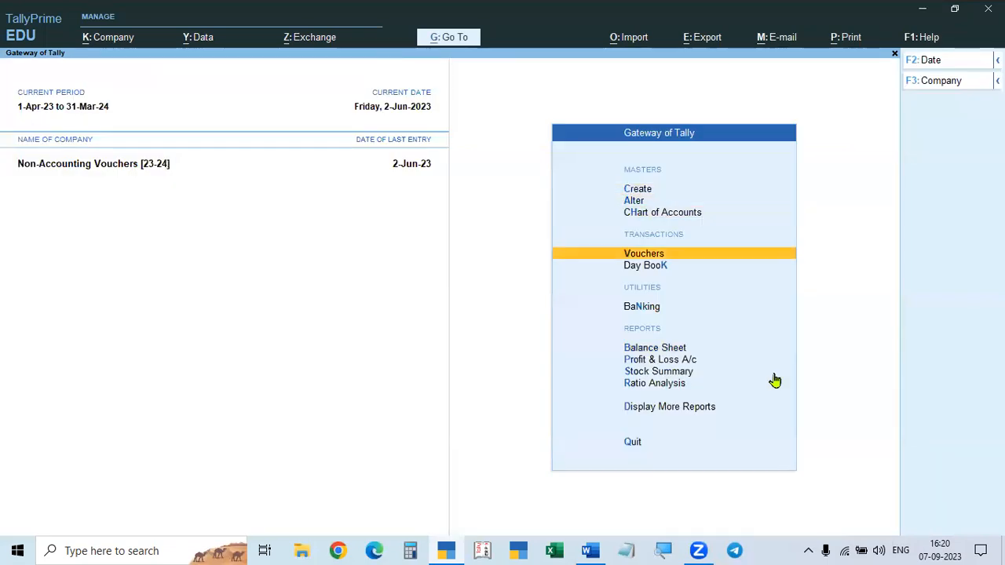
key(Return)
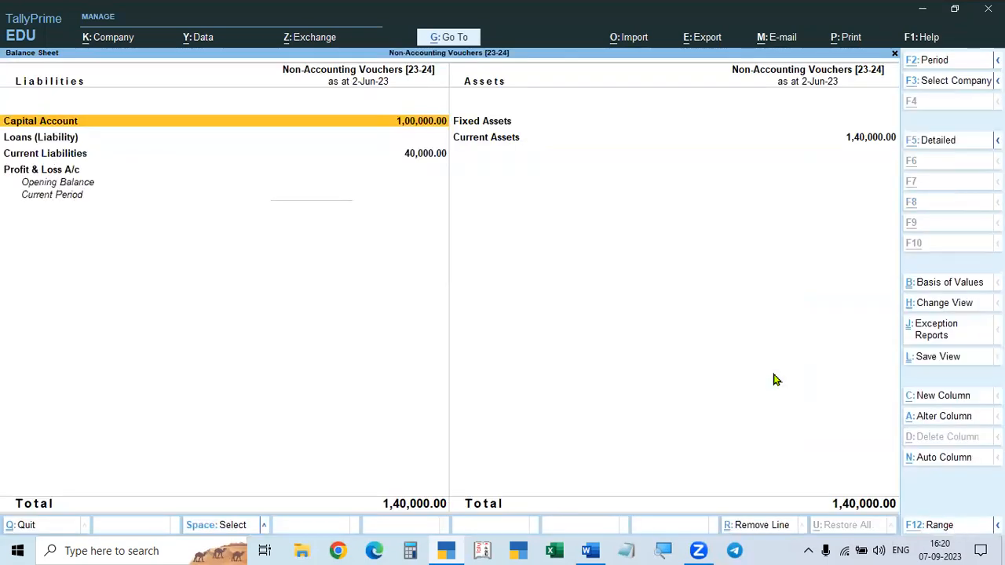
key(alt+F5)
click(770, 190)
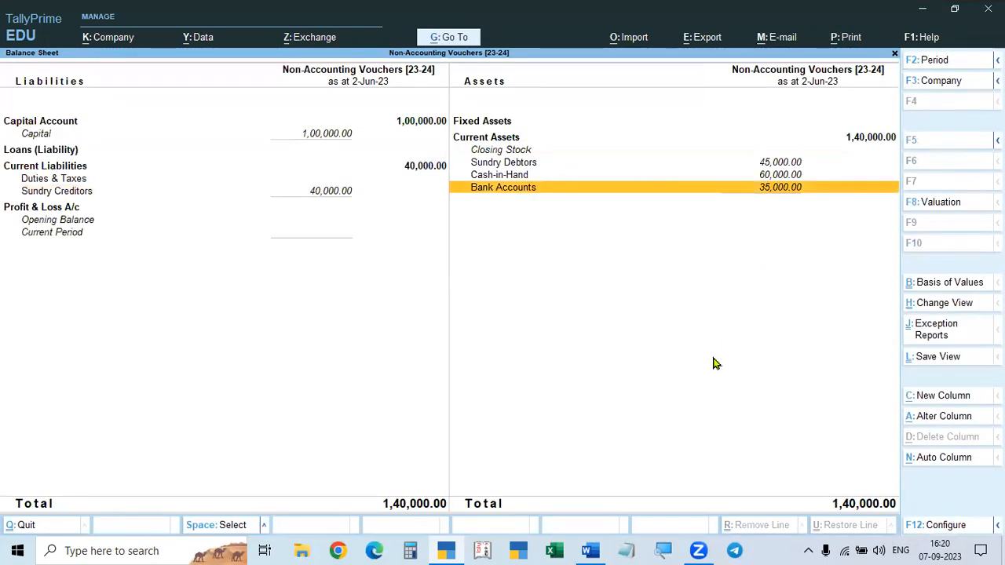
key(Return)
key(Return)
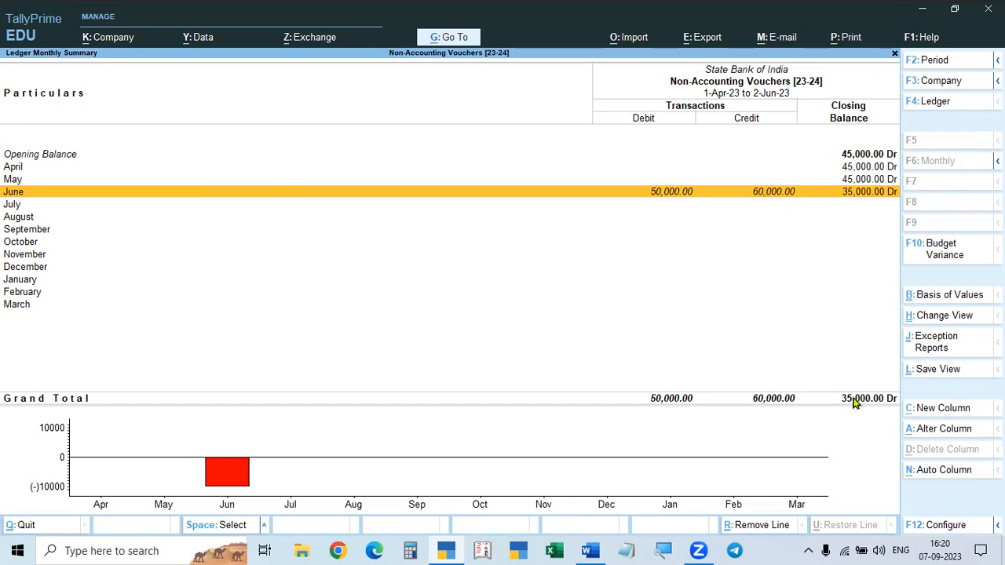
- Leave the bank reports, consult the Word assignment, and start a Payment voucher in TallyPrime dated 2-Jun-23
key(Escape)
key(Escape)
key(Escape)
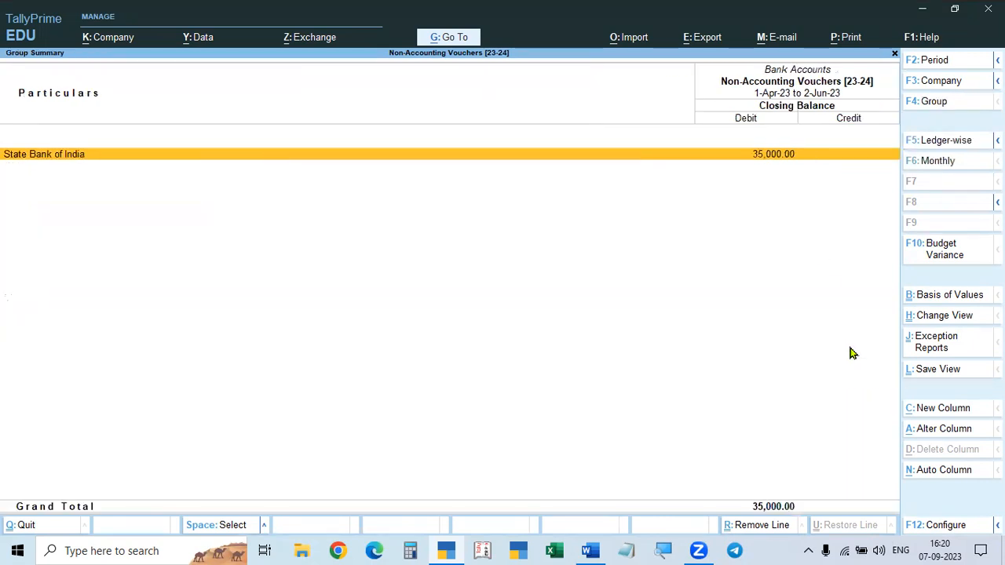
key(alt+Tab)
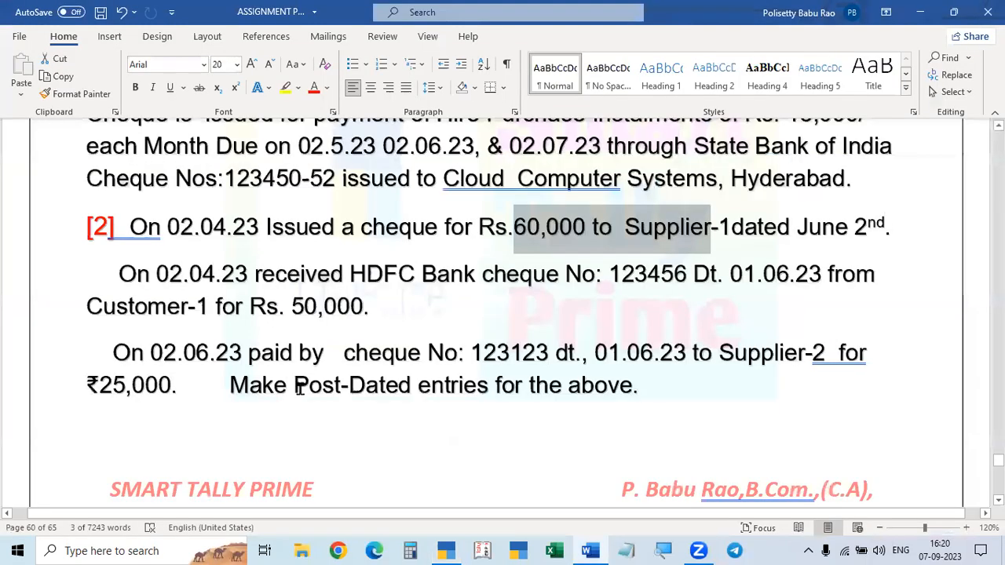
key(alt+Tab)
key(Up)
key(Up)
key(Up)
key(Return)
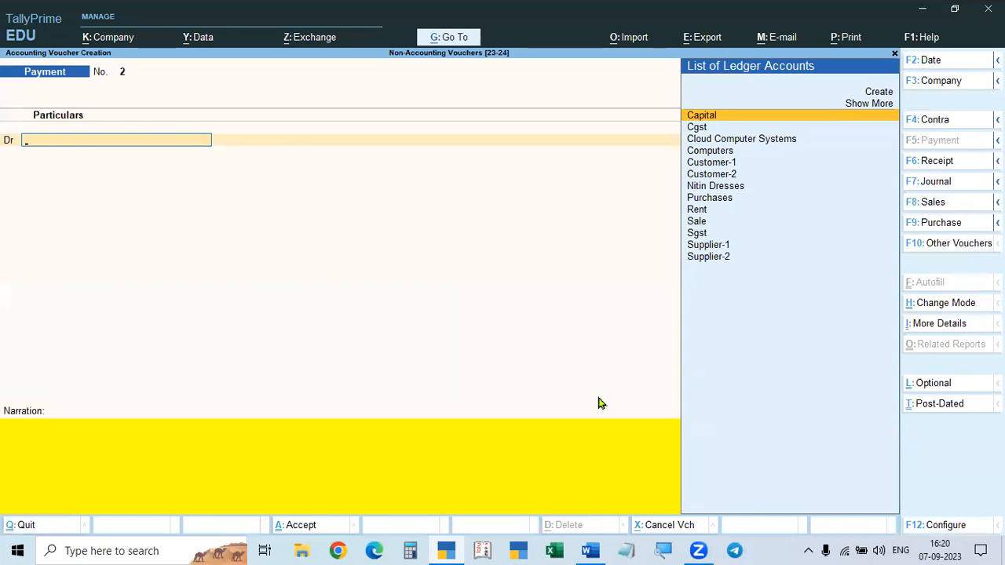
key(F2)
text(2.06)
key(Return)
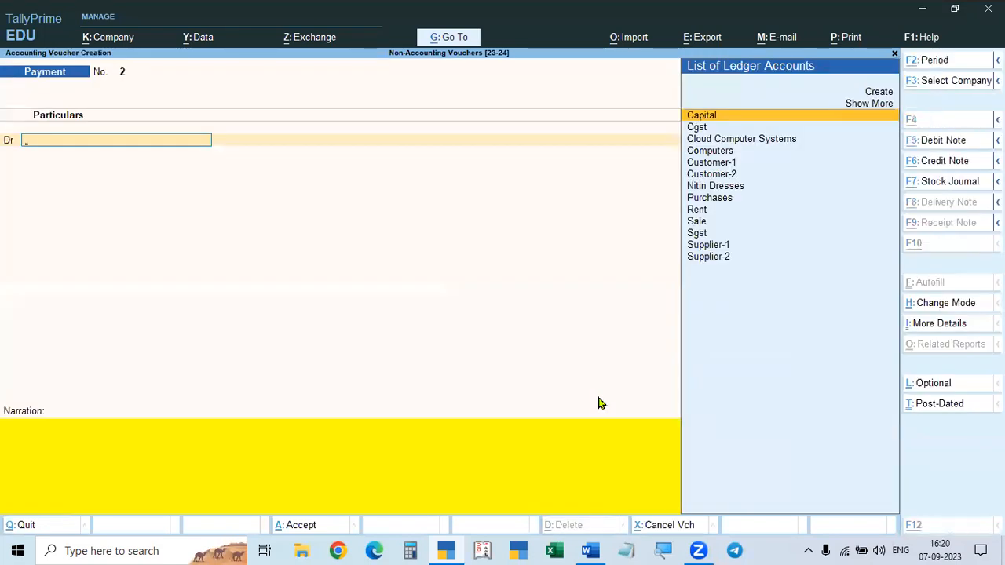
- Check the last cheque transaction in the assignment and debit Supplier-2 for 25,000 in the payment voucher
key(alt+Tab)
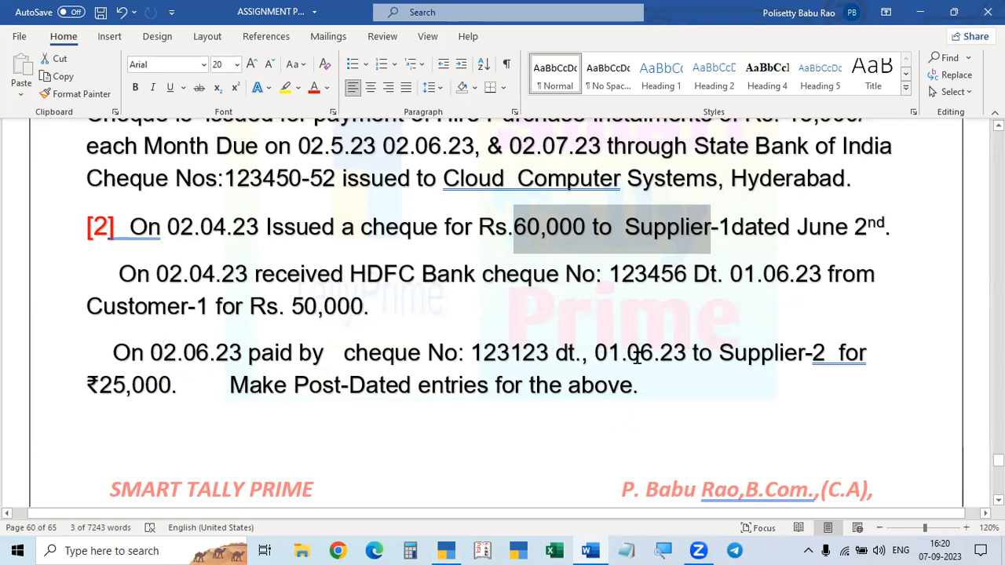
key(alt+Tab)
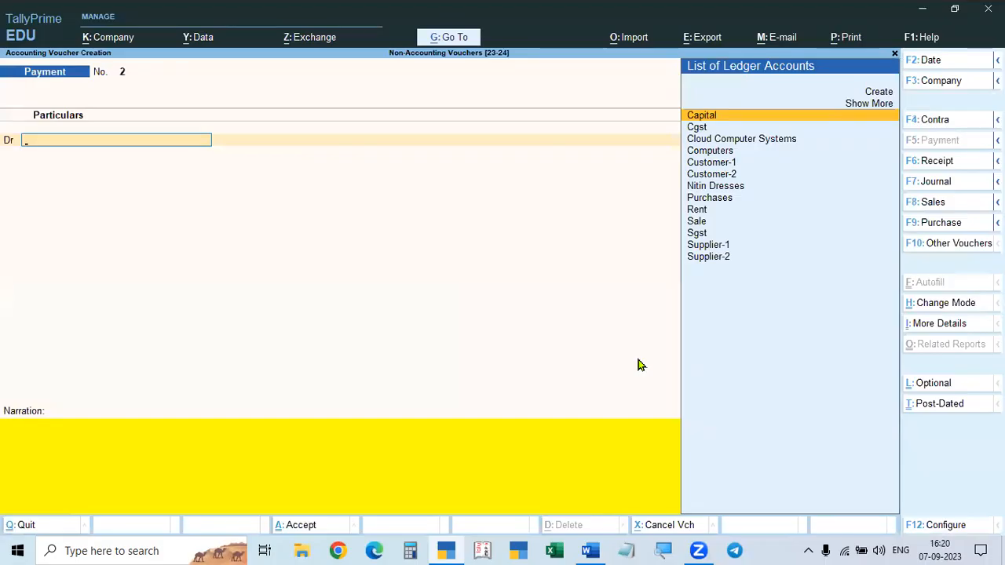
key(alt+Tab)
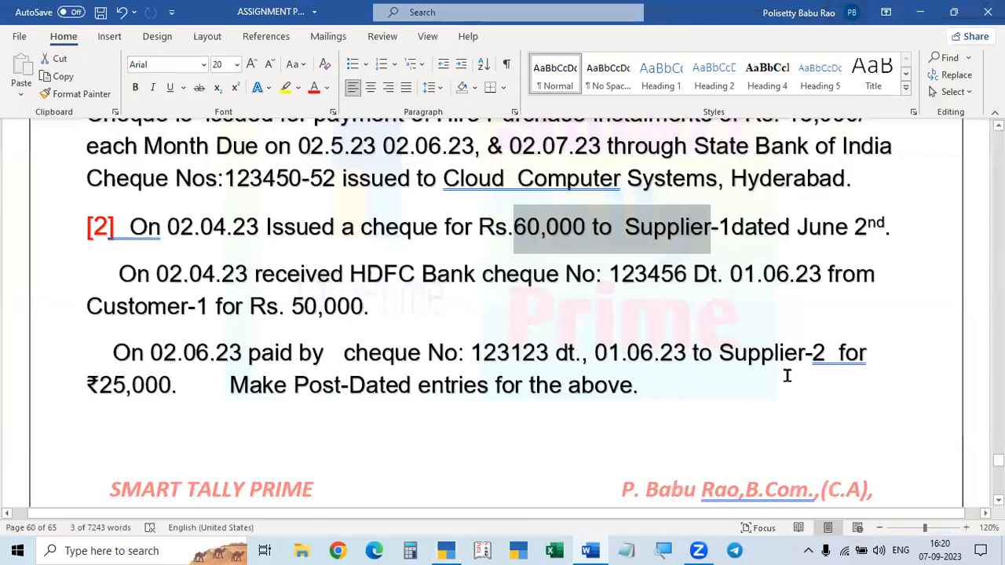
key(alt+Tab)
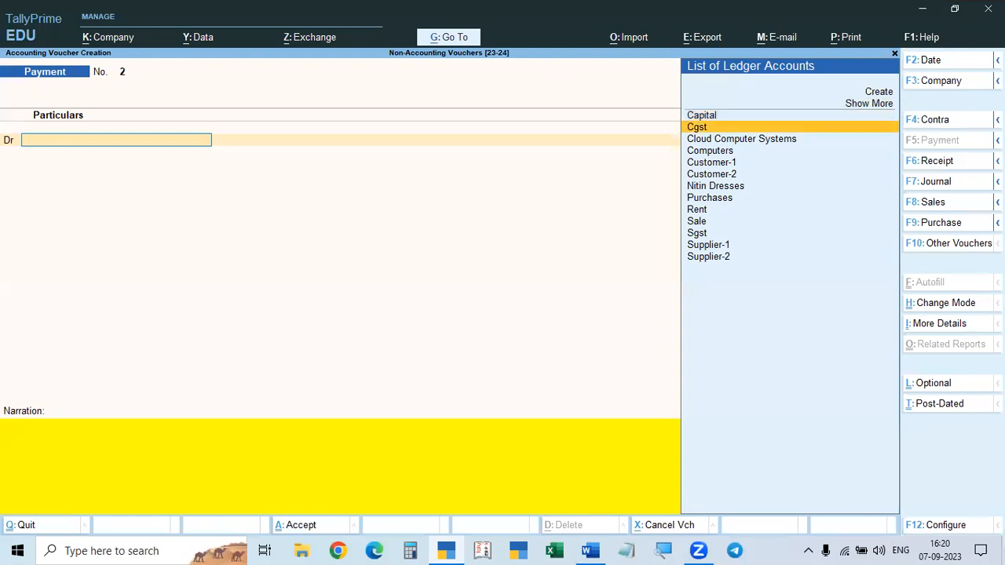
key(Down)
key(Down)
key(Down)
key(Return)
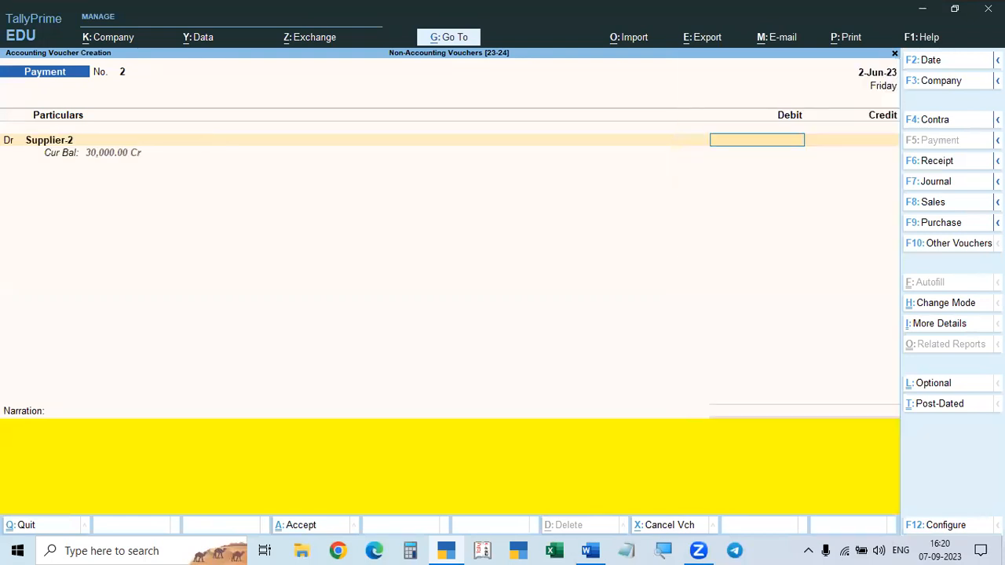
key(alt)
key(alt+Tab)
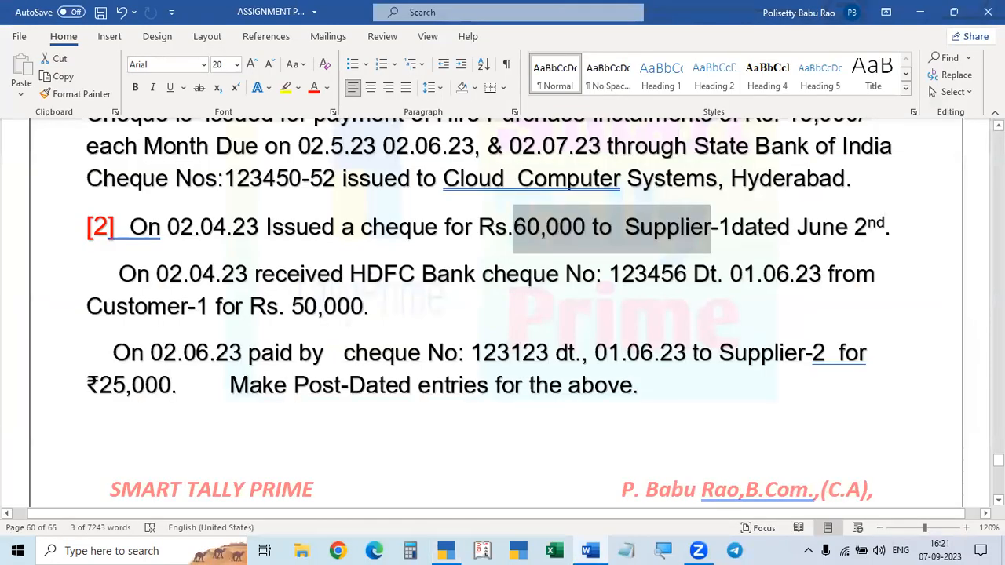
key(alt+Tab)
text(25000)
key(Return)
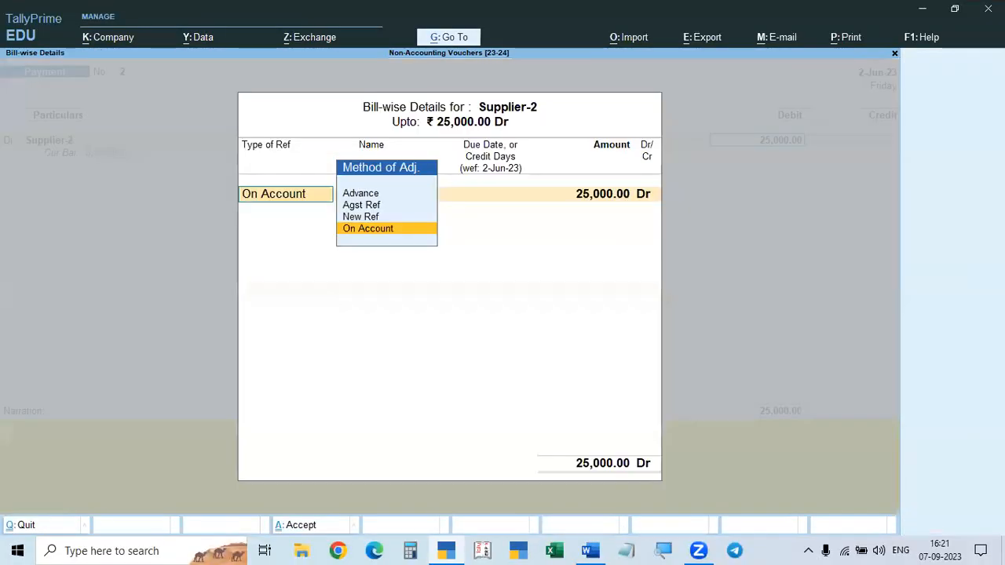
- Allocate Supplier-2's 25,000 On Account and credit State Bank of India for the same amount
key(alt+Tab)
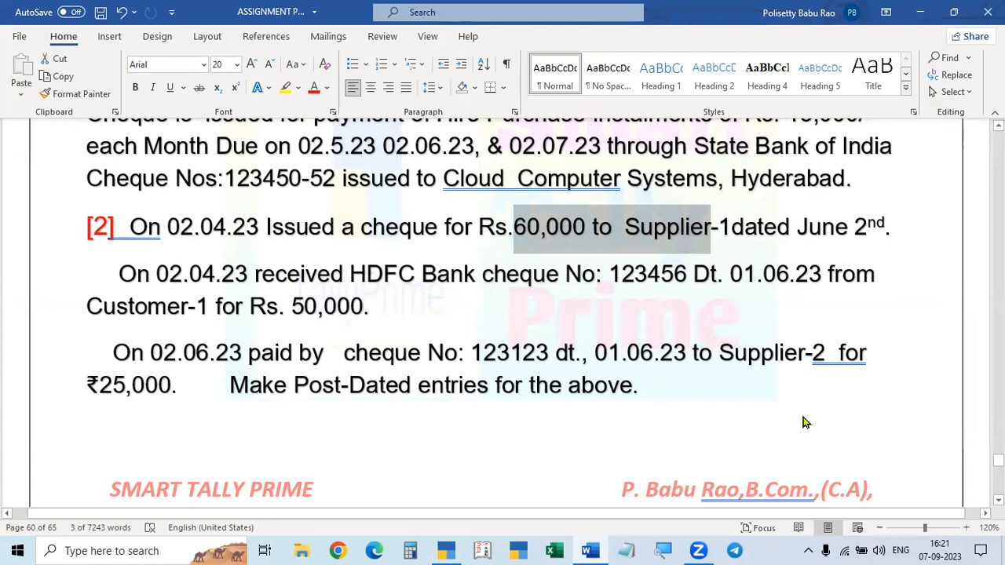
key(alt+Tab)
key(Return)
key(Return)
key(Return)
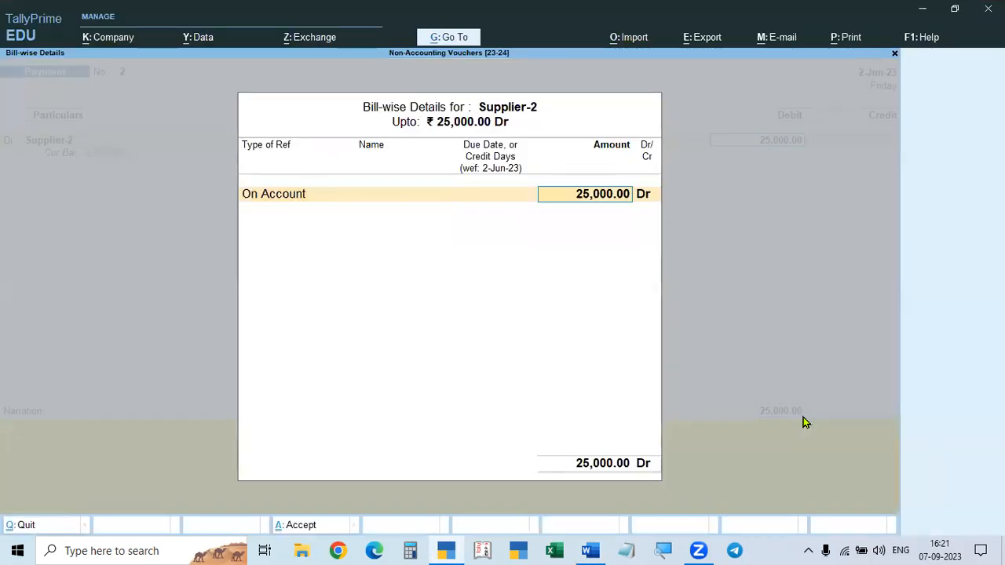
key(Return)
key(Return)
key(Return)
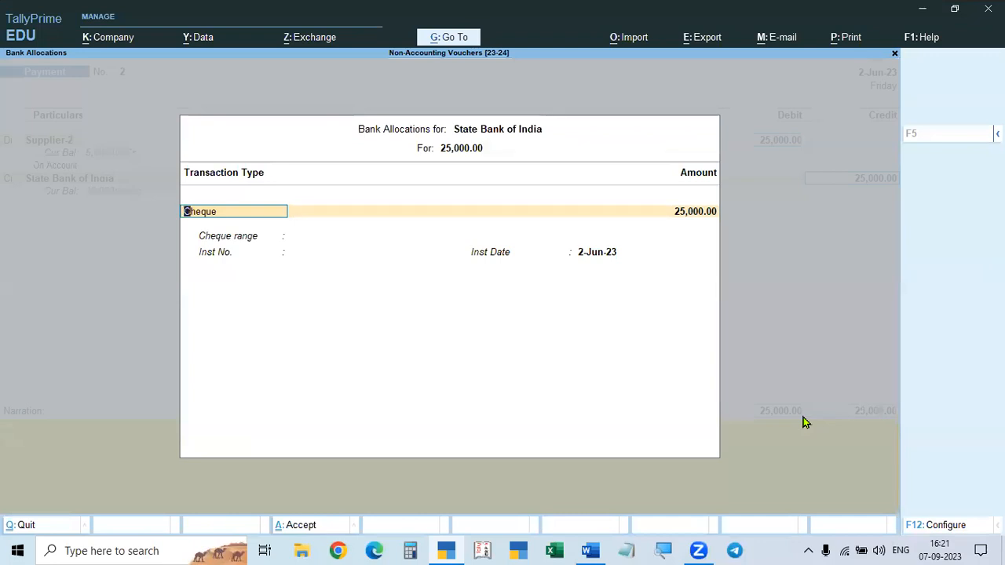
- Enter cheque number 123123 with instrument date 2-Jun-23 in the bank allocation, leave the narration blank, and save the payment voucher
key(Return)
key(alt+Tab)
key(alt+Tab)
text(123123)
key(Return)
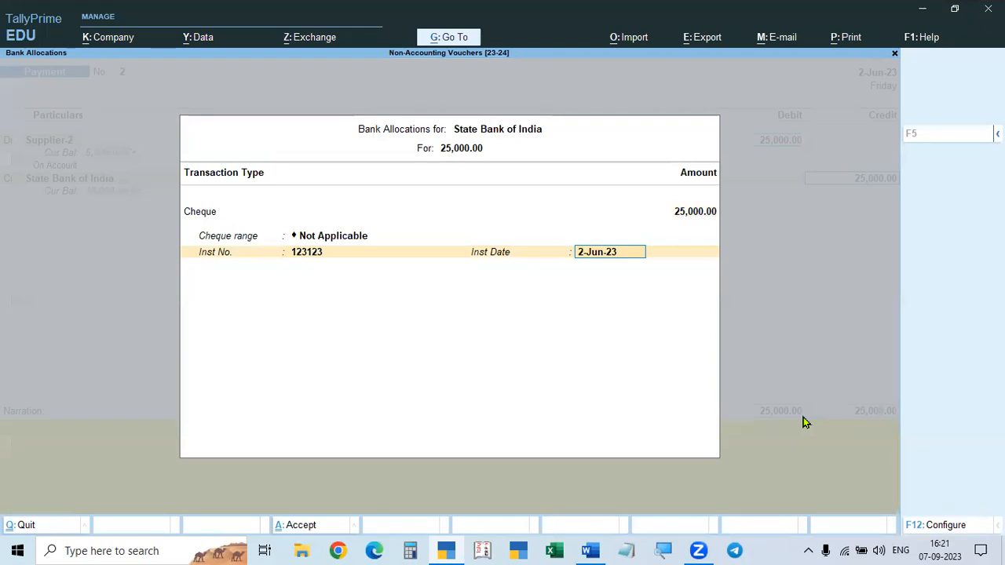
key(Return)
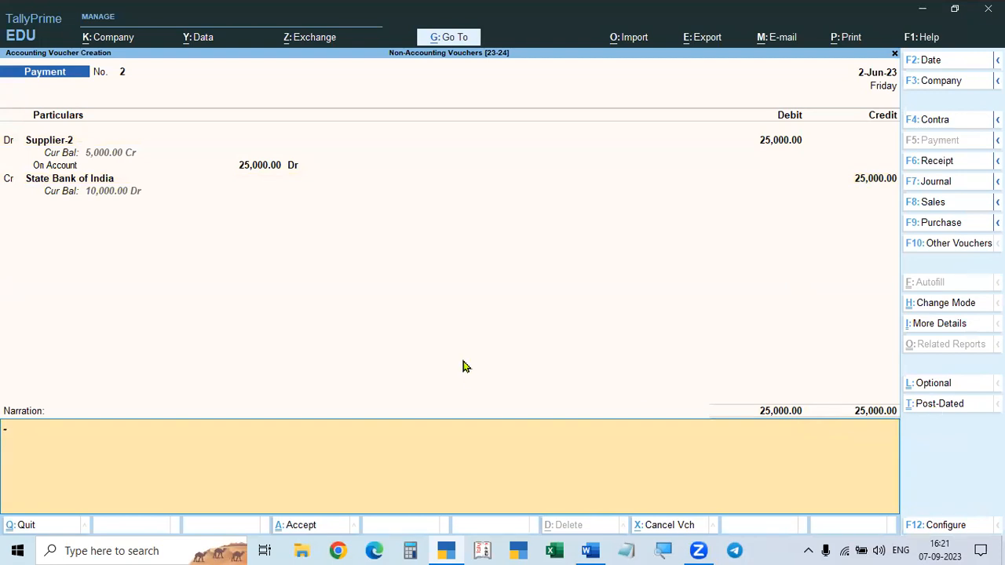
key(Return)
key(Return)
- Open the Balance Sheet in detailed view and drill down to State Bank of India's monthly summary to check the Supplier-2 payment's effect
key(Escape)
key(Down)
key(Down)
key(Down)
key(Return)
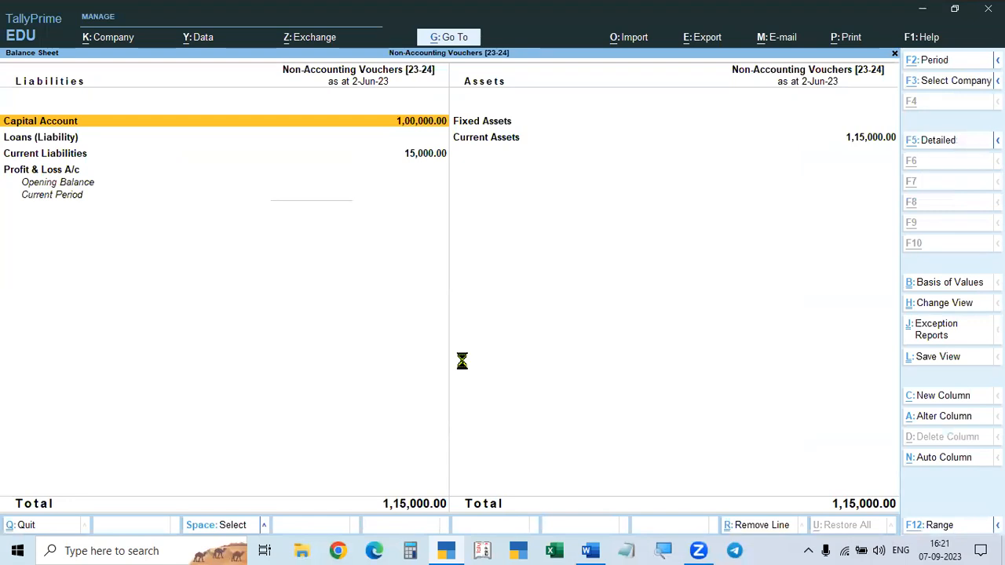
key(alt+F5)
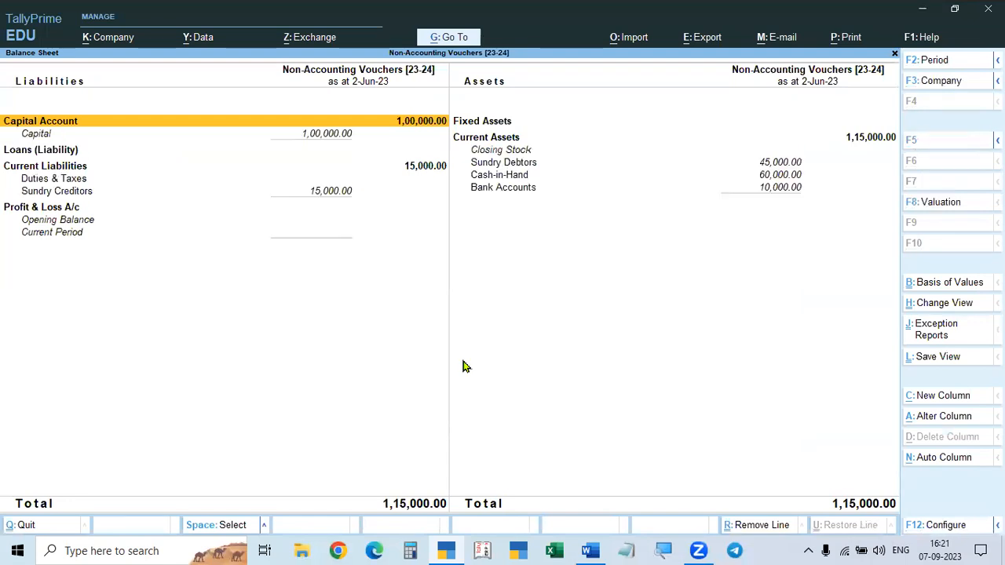
click(508, 188)
click(509, 188)
key(Return)
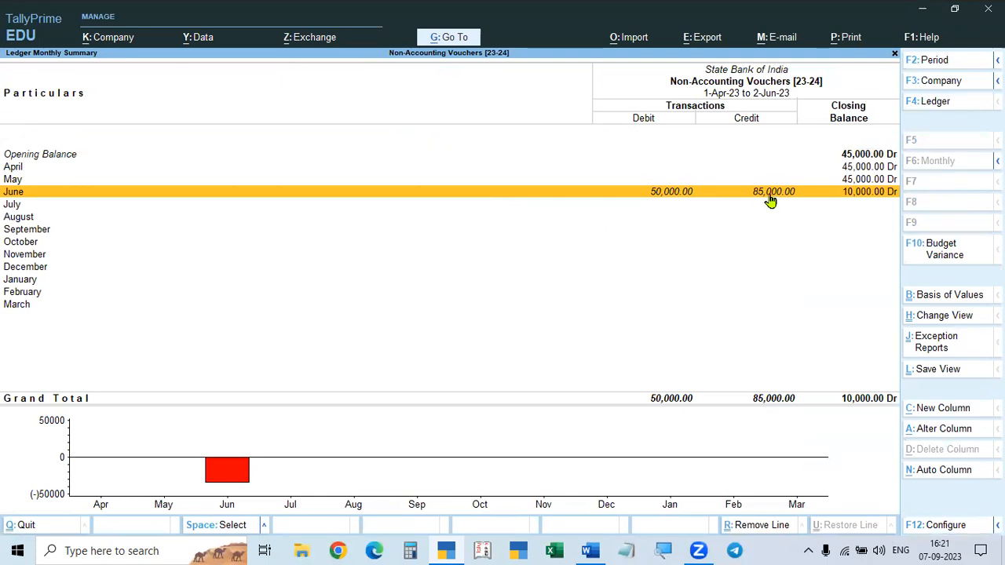
- Return to the Balance Sheet and drill down through Sundry Creditors to examine Supplier-2's monthly summary
key(Escape)
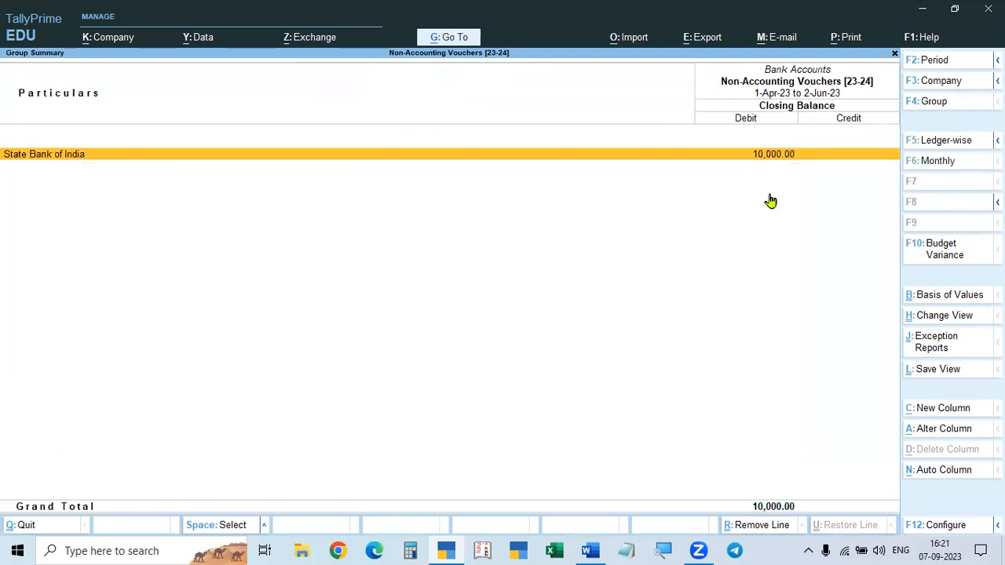
key(Escape)
key(Up)
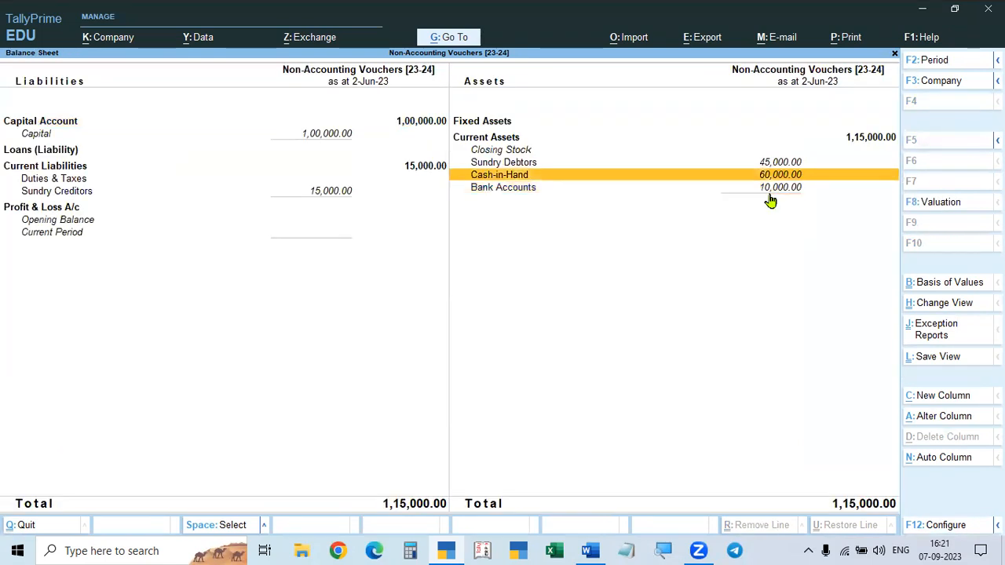
key(Left)
key(Down)
key(Down)
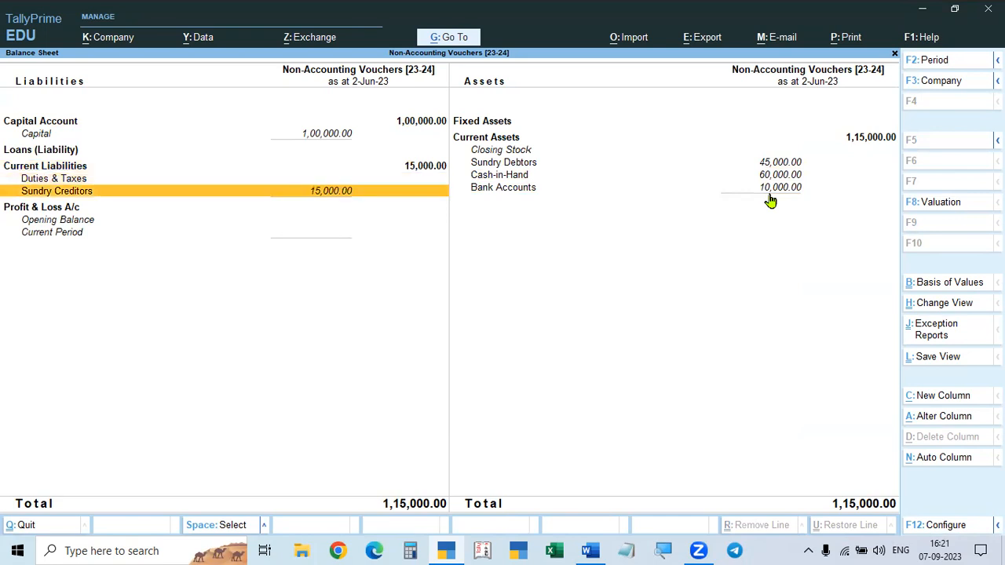
key(Return)
key(Down)
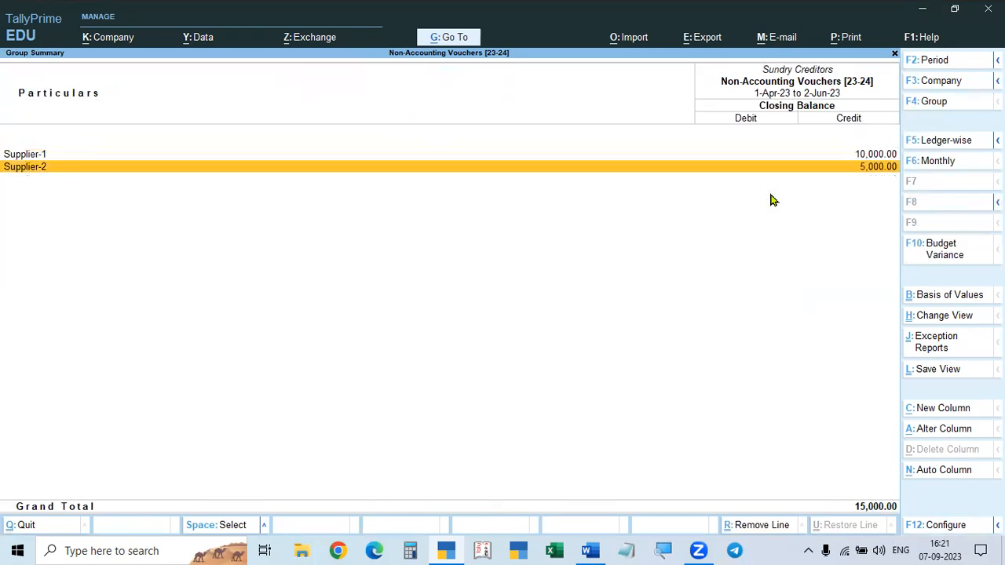
key(Return)
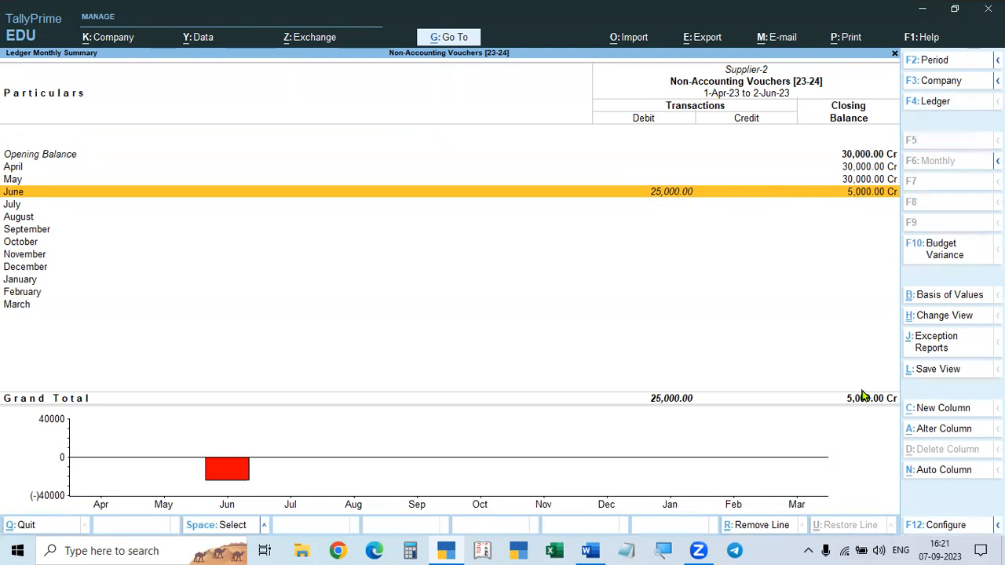
- Leave Supplier-2's reports for the Gateway of Tally and switch to the Word assignment to review the post-dated voucher transactions
key(Escape)
key(Escape)
key(Escape)
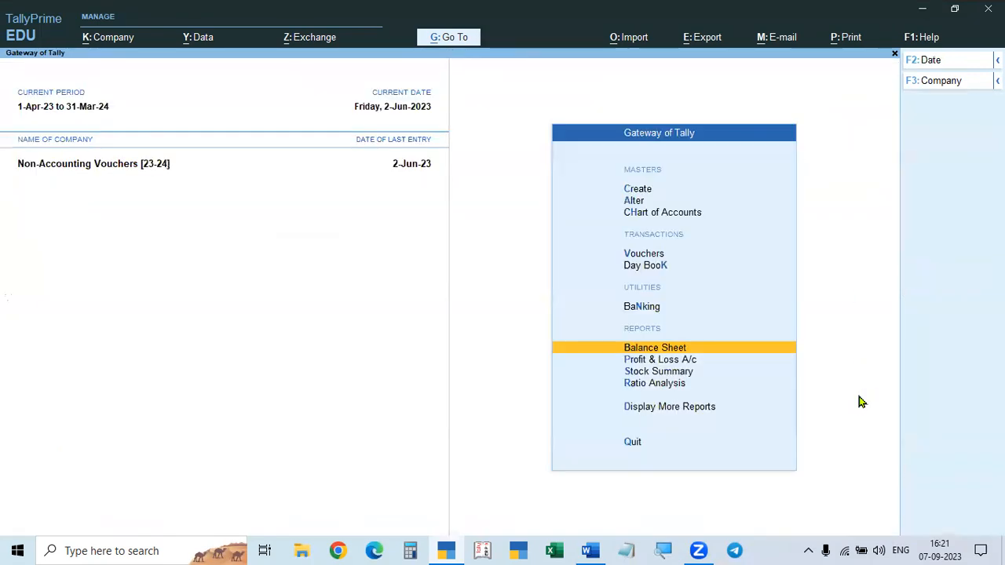
key(alt+Tab)
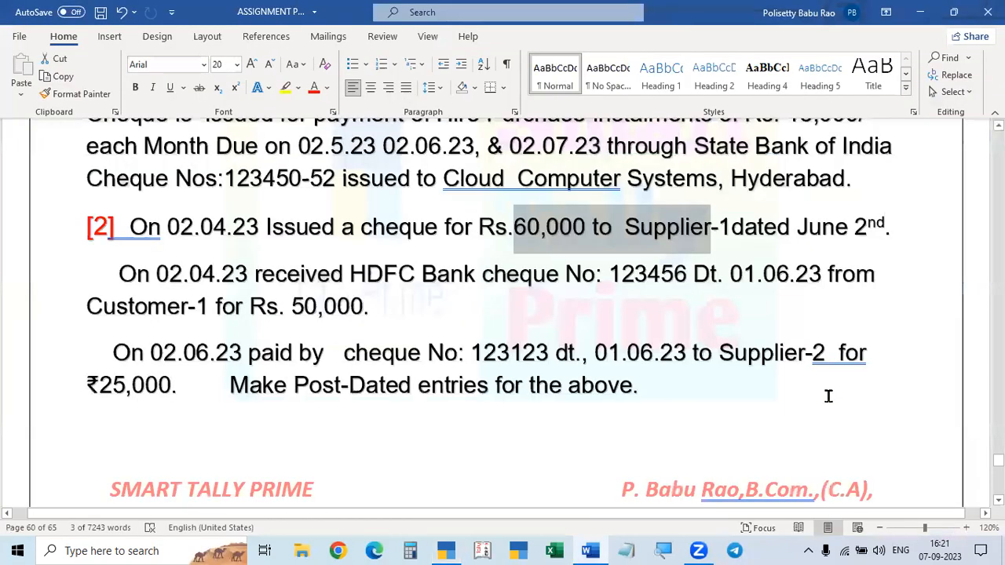
- Look ahead to the Optional Voucher section of the assignment, return to TallyPrime and open the Day Book
scroll(741, 399, down, 5)
scroll(741, 401, down, 3)
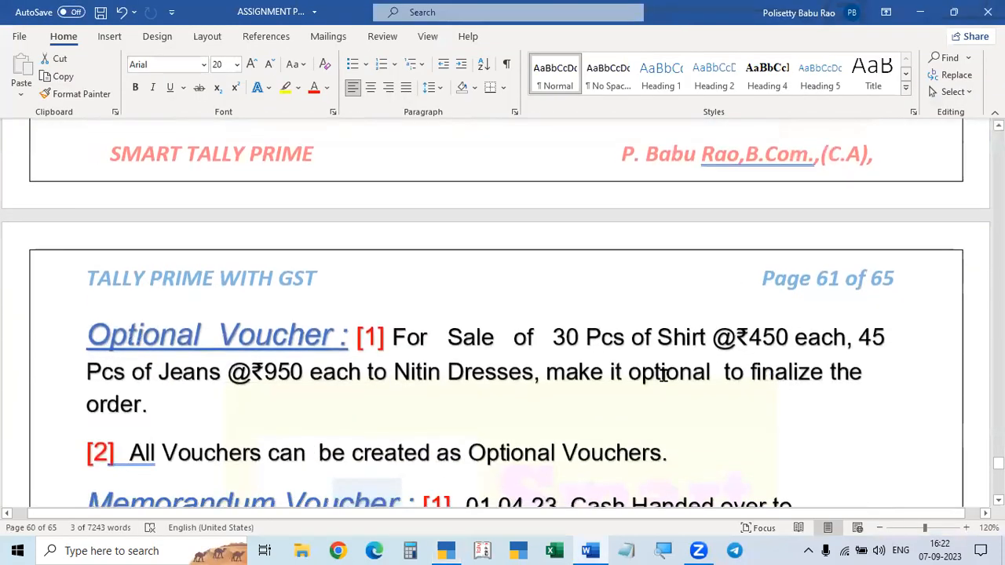
scroll(664, 380, up, 7)
key(alt+Tab)
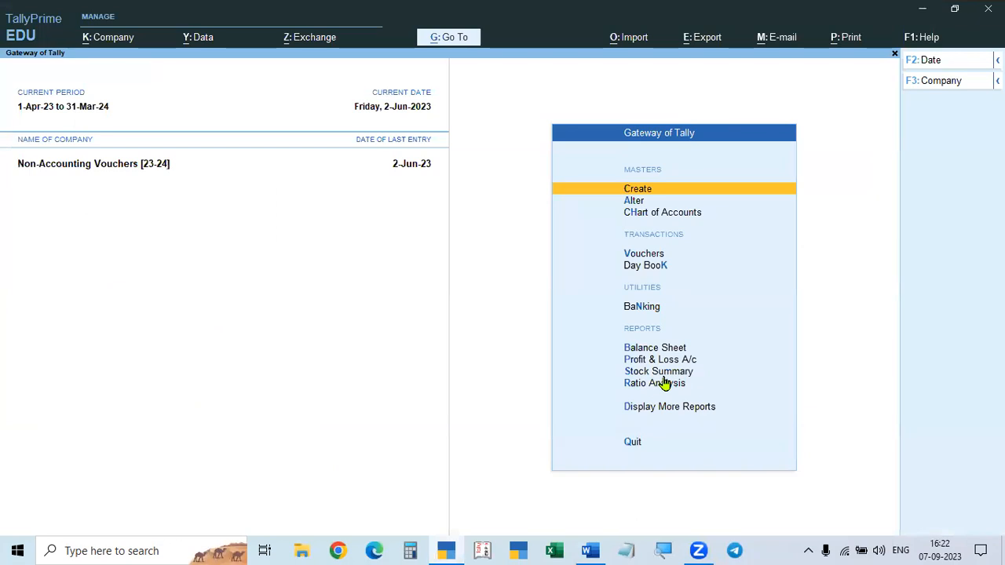
key(Down)
key(Down)
key(Down)
key(Down)
key(Return)
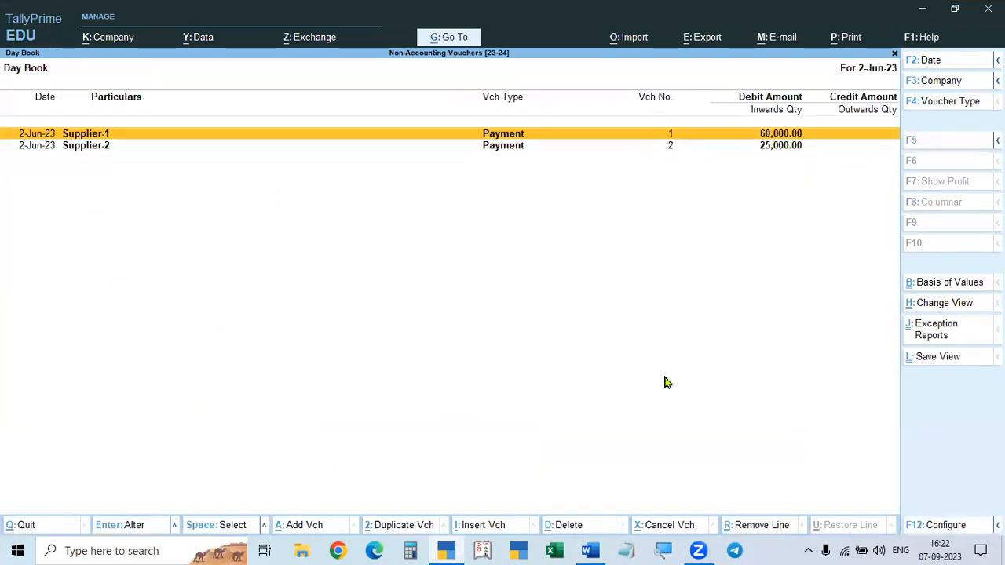
- Set the Day Book period from 1-Apr-23 to 31-Mar-24
key(alt+F2)
text(1)
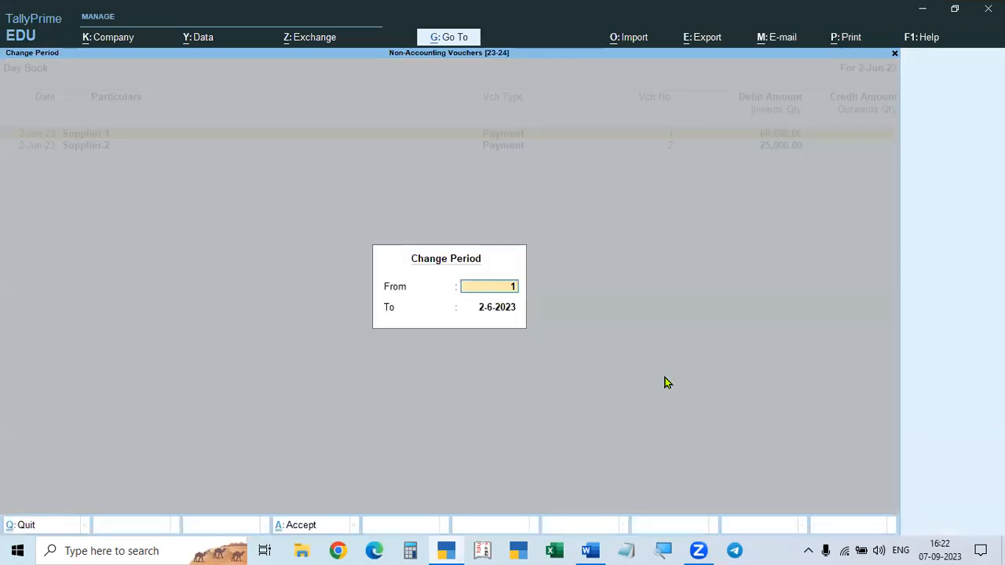
key(Return)
text(31.3)
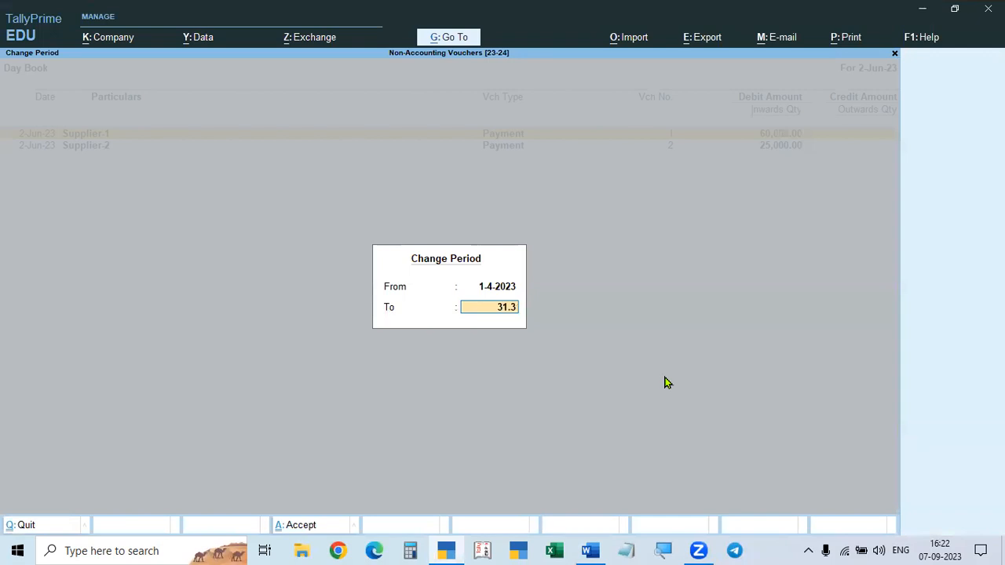
key(Return)
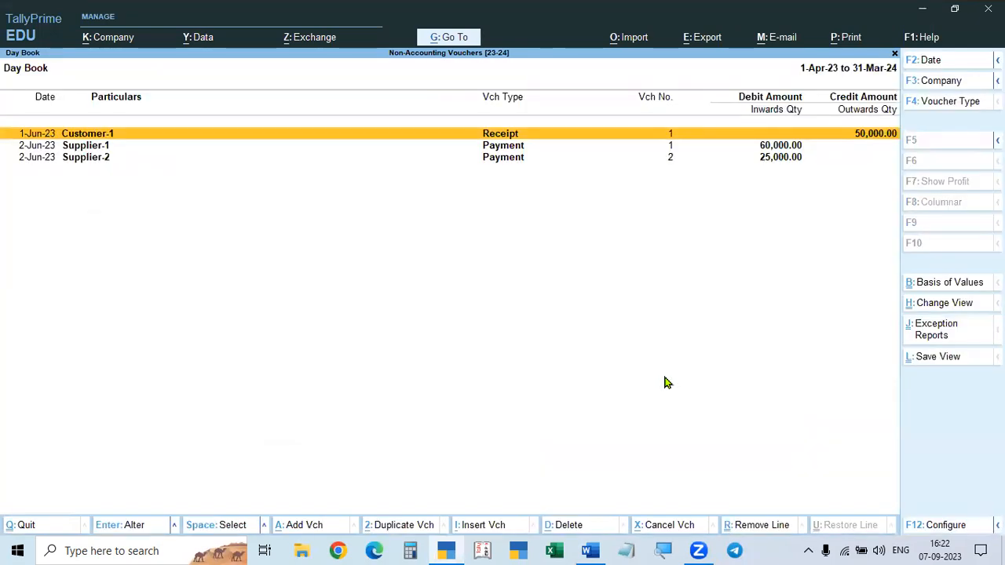
- Delete the Customer-1 receipt and the Supplier-1 and Supplier-2 payments from the Day Book, and return to the Gateway of Tally
key(alt+d)
key(y)
key(alt+d)
key(y)
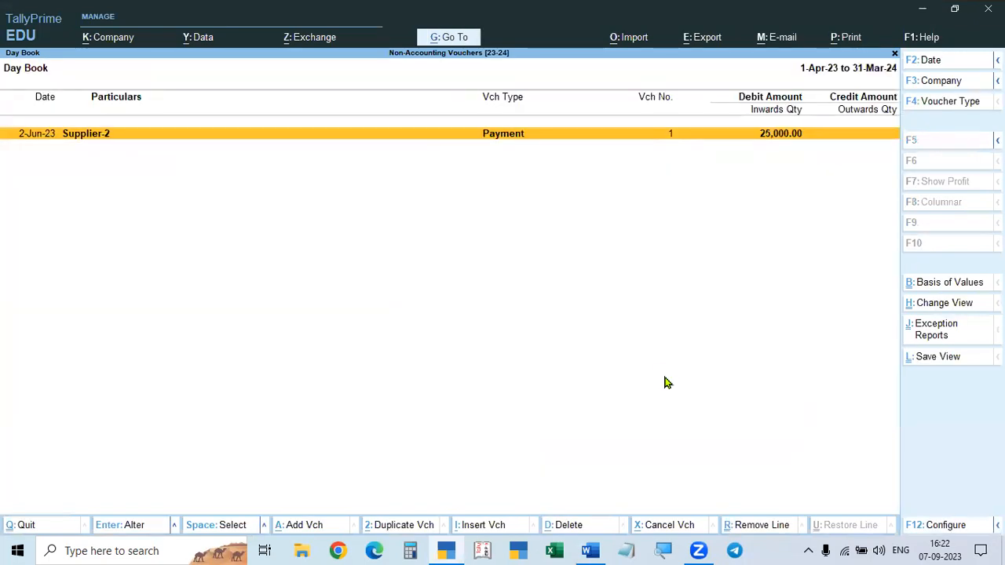
key(Return)
key(alt+d)
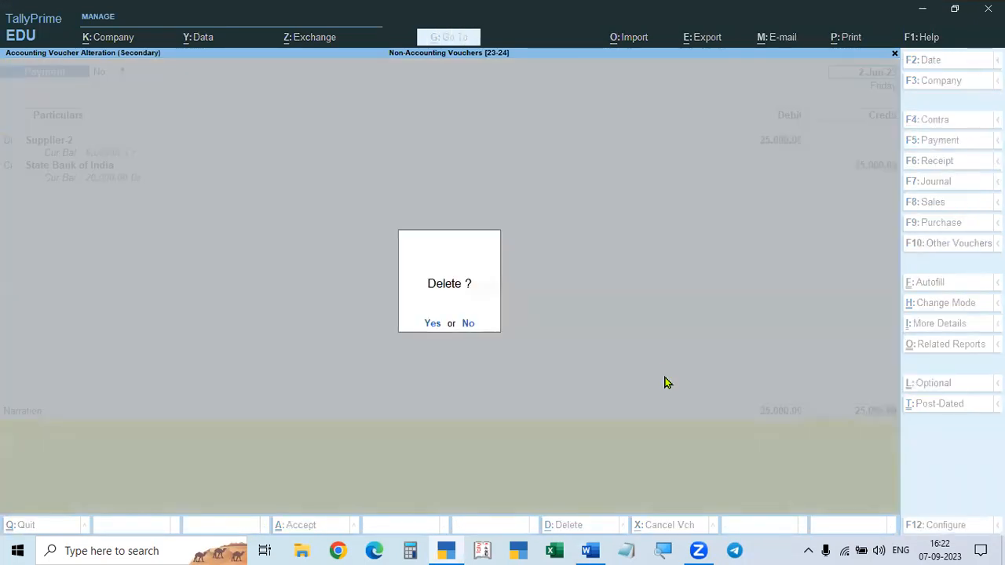
key(y)
key(Escape)
key(Escape)
key(Escape)
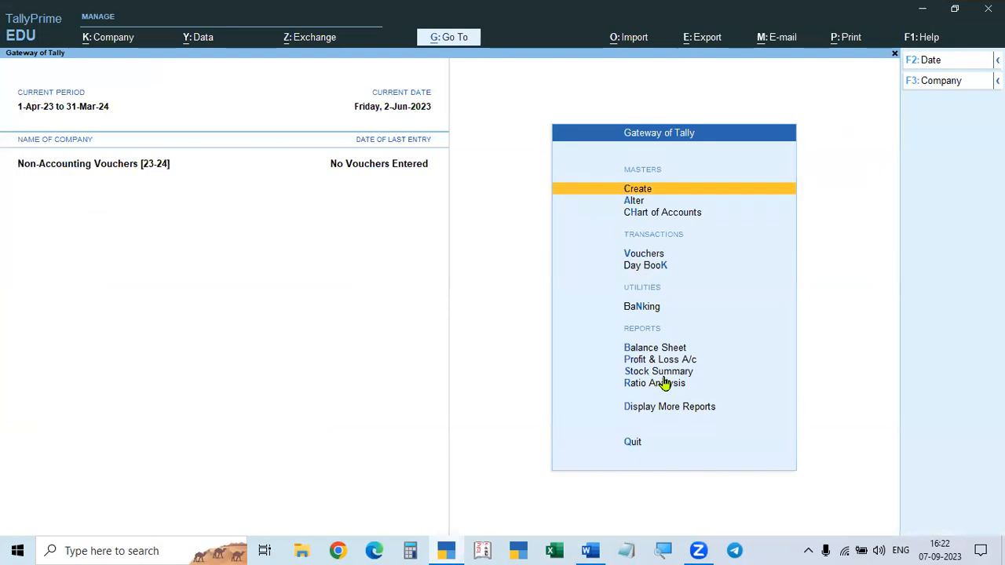
- Switch to the Word assignment and read the Optional Voucher exercise on page 61
key(alt+Tab)
scroll(554, 376, down, 4)
scroll(555, 383, up, 1)
scroll(554, 383, down, 1)
scroll(455, 377, down, 2)
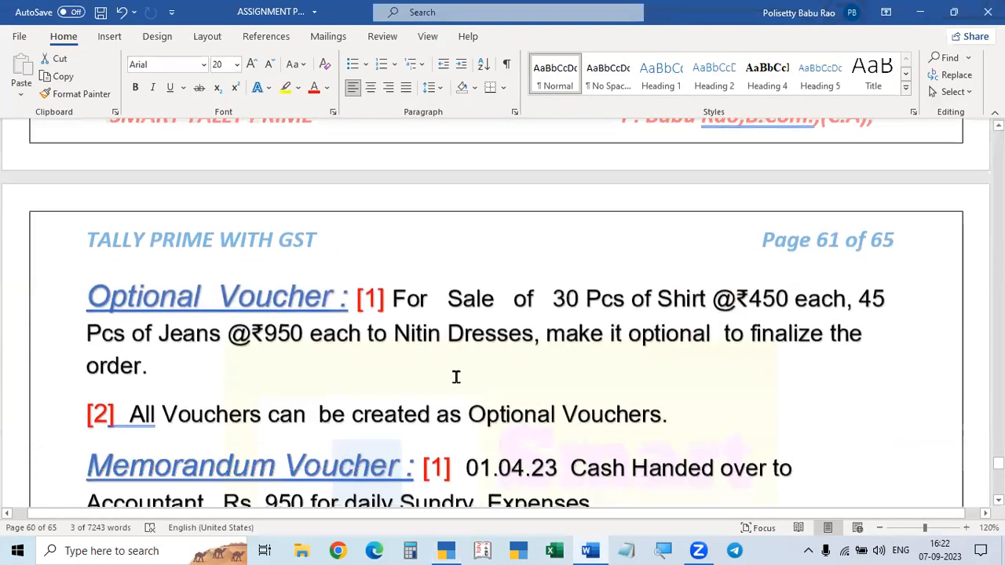
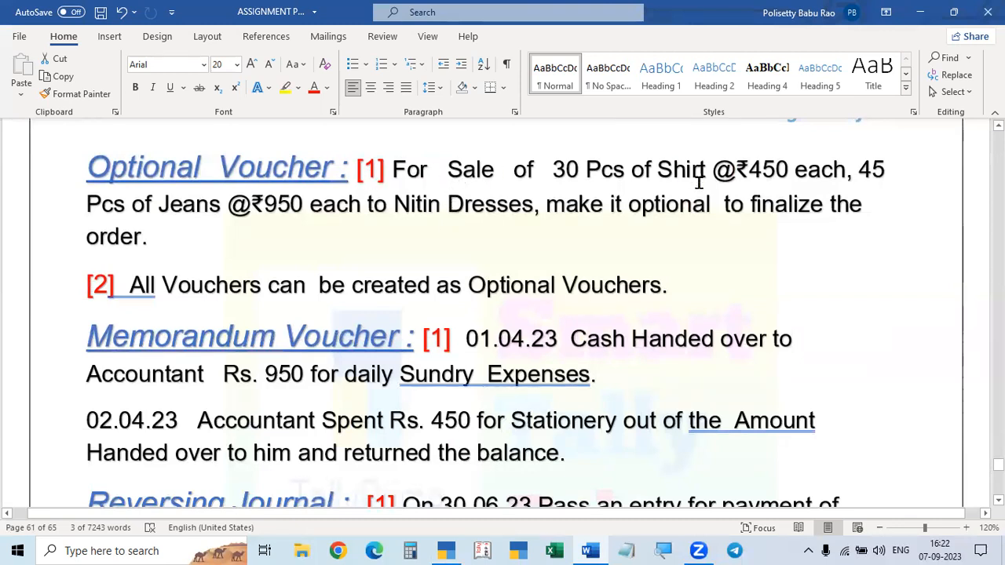
- Switch to TallyPrime, open voucher creation and set the voucher date to 1-May-23
key(alt+Tab)
key(Down)
key(Down)
key(Down)
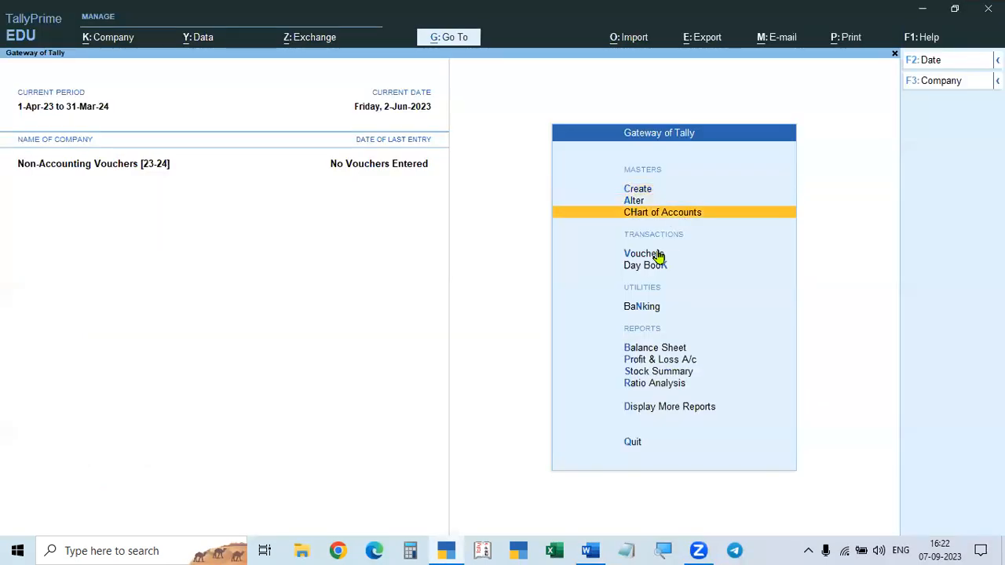
key(Return)
key(F2)
text(1.5)
key(Return)
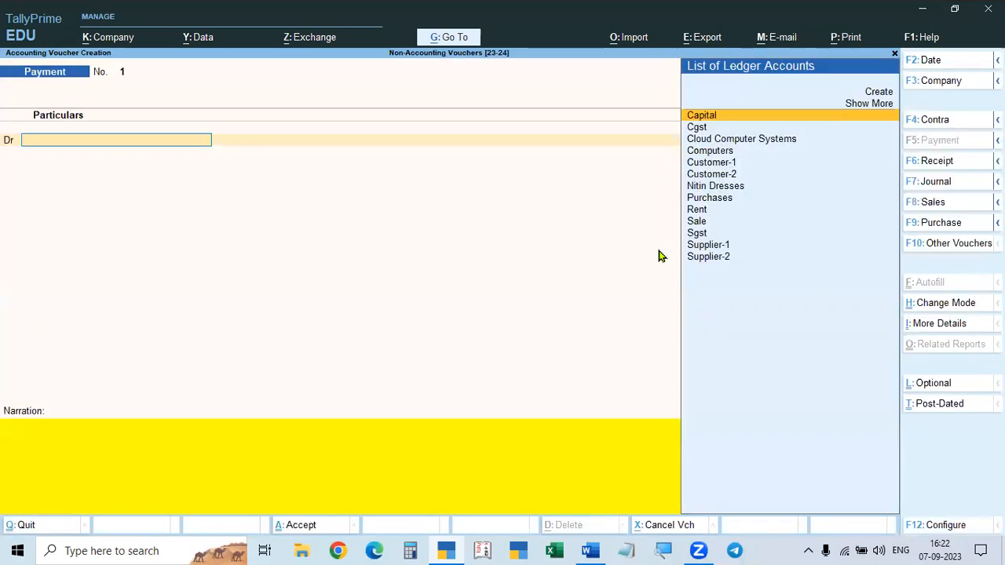
- Recheck the Optional Voucher exercise in Word, change to a Sales voucher in TallyPrime and set its mode to Item Invoice
key(alt+Tab)
scroll(484, 370, down, 2)
scroll(491, 343, up, 2)
scroll(493, 343, up, 3)
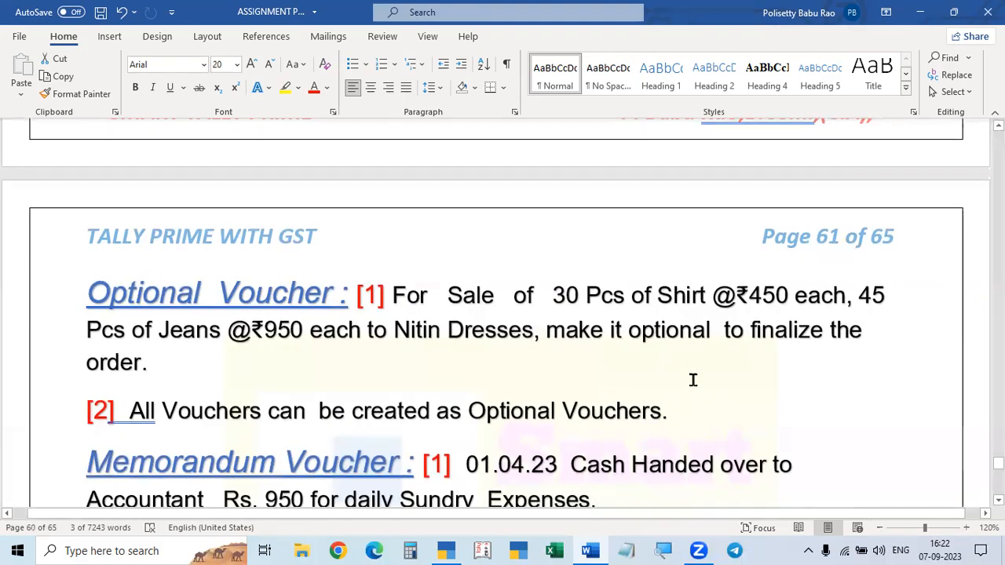
key(alt+Tab)
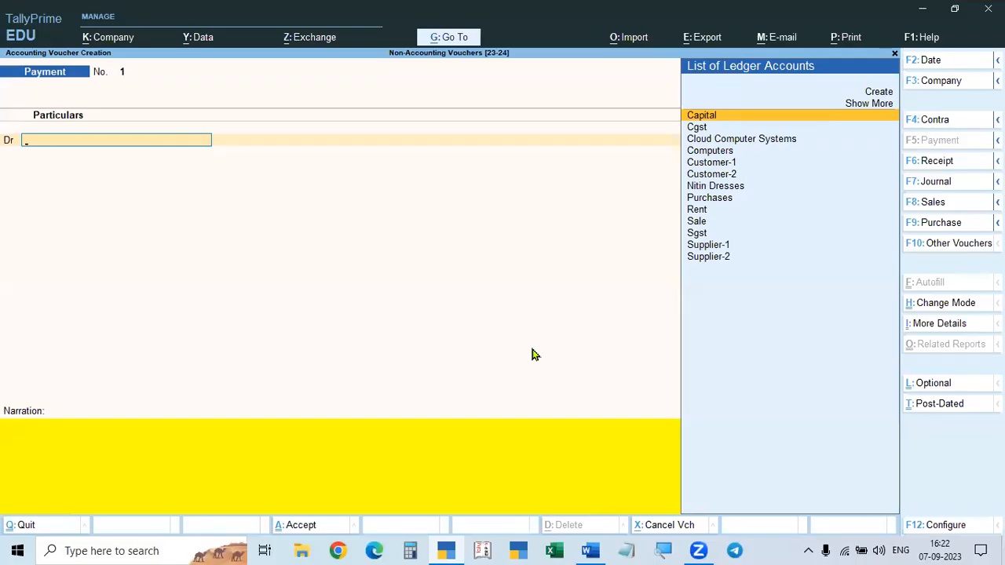
key(F8)
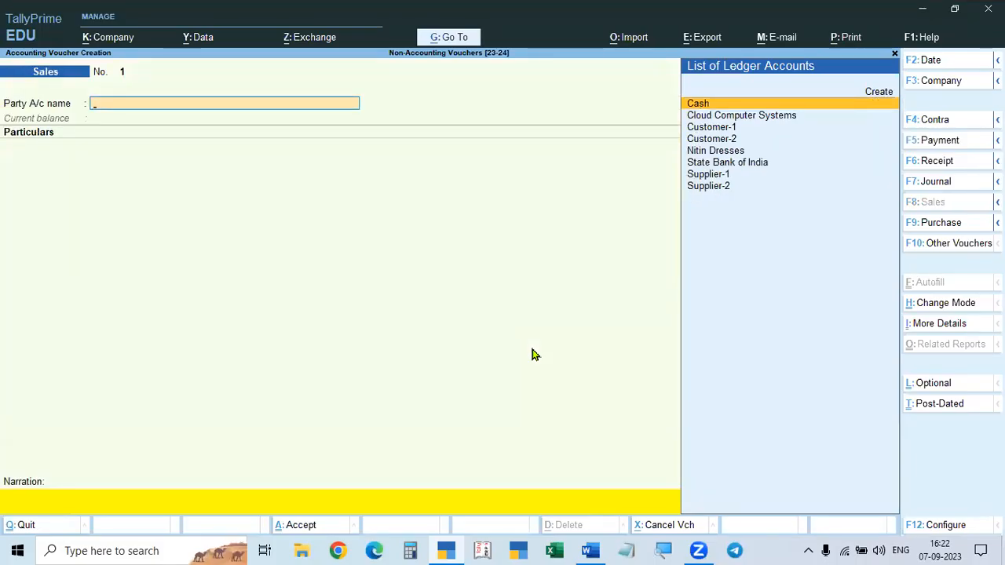
key(alt+Tab)
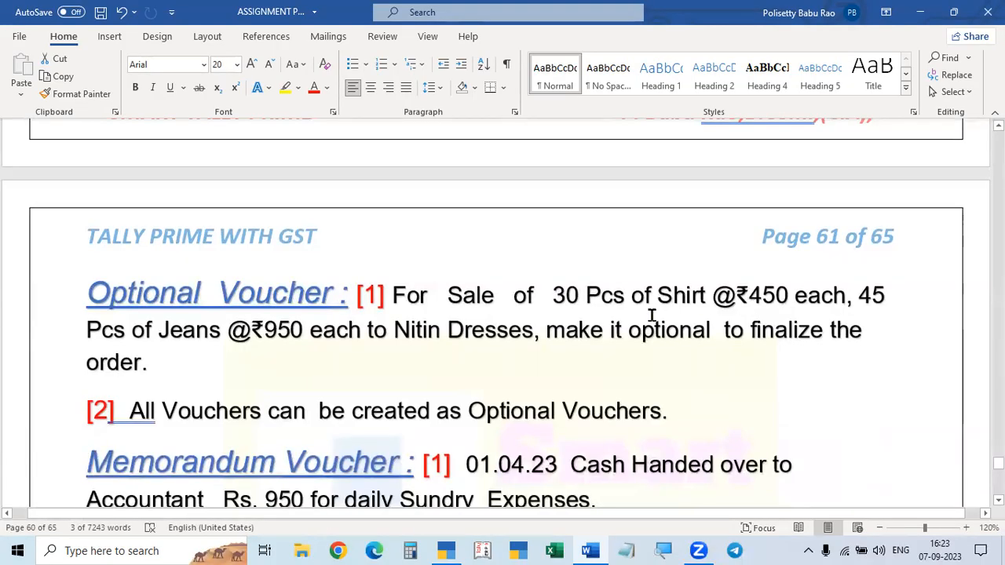
key(alt+Tab)
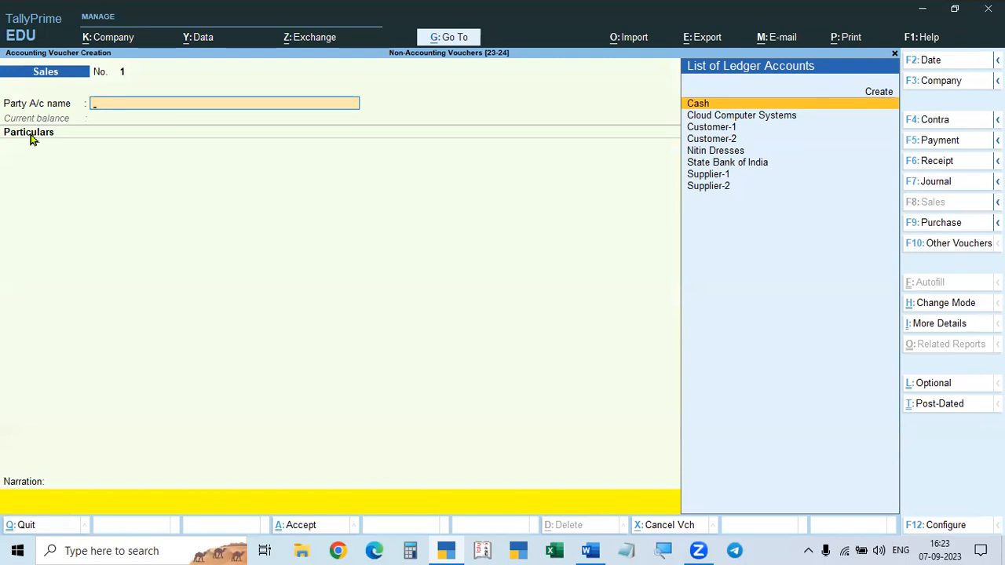
click(937, 312)
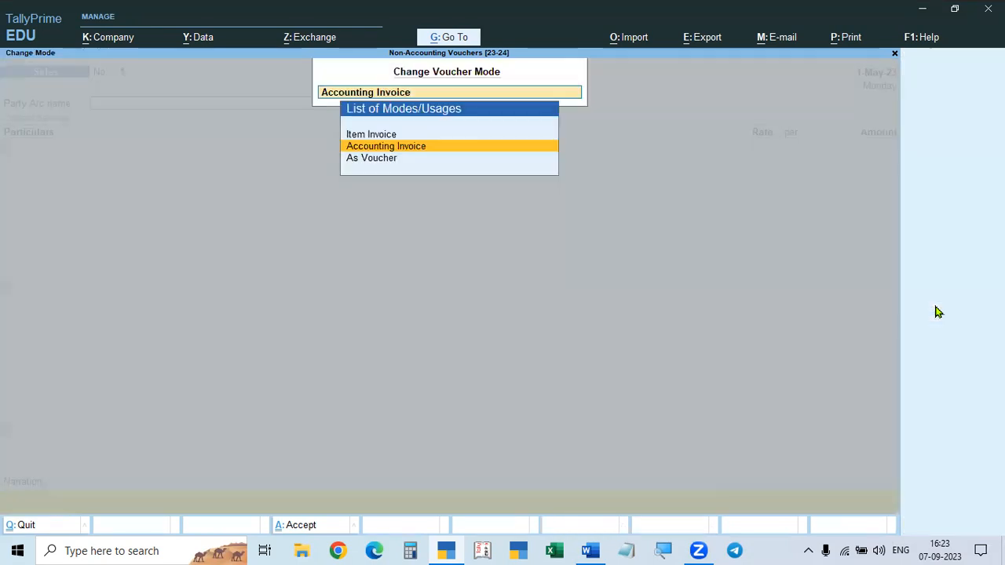
key(Up)
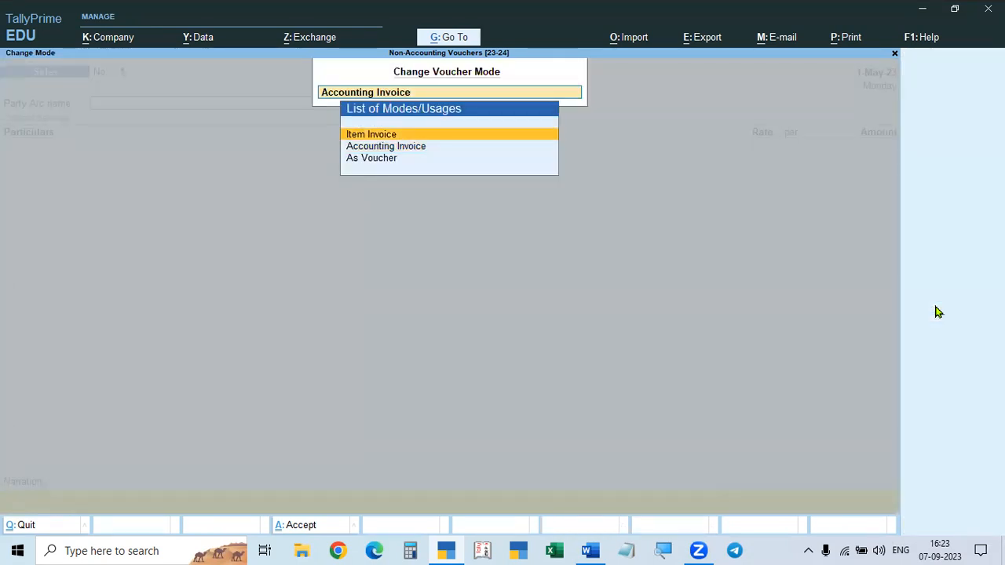
key(Return)
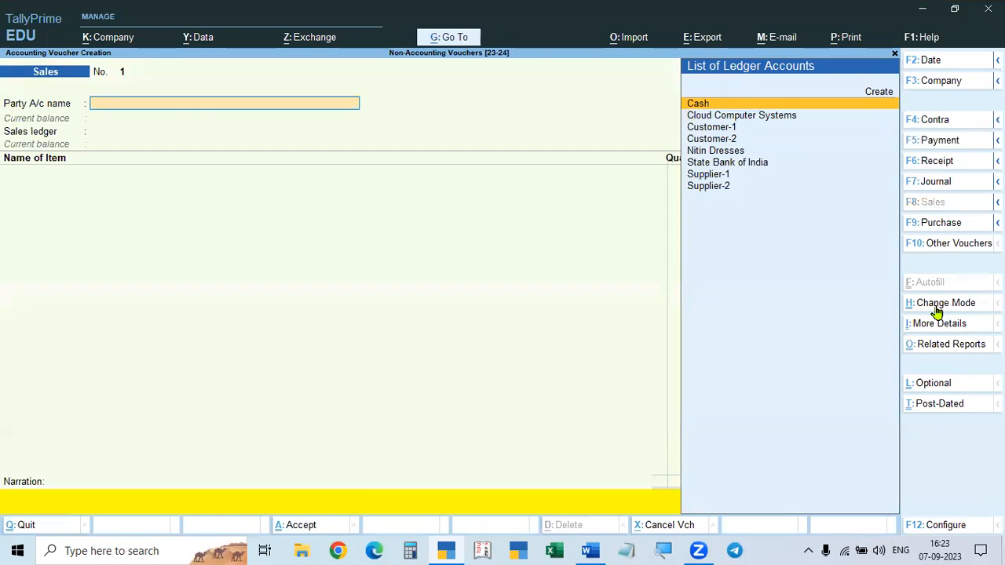
- Choose Nitin Dresses as the sales voucher's party and accept the dispatch and party details without entering anything
key(alt+Tab)
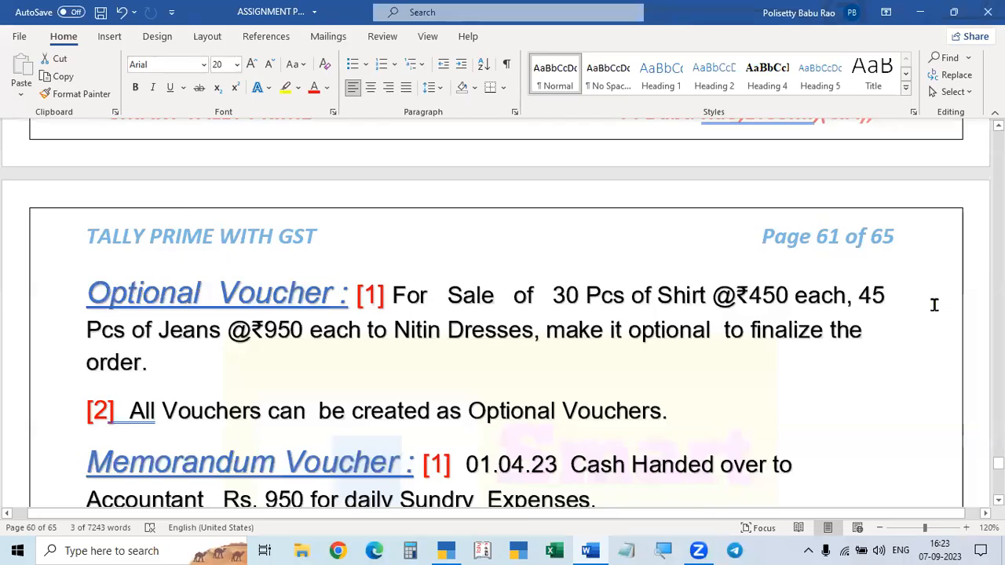
key(alt+Tab)
key(Down)
key(Down)
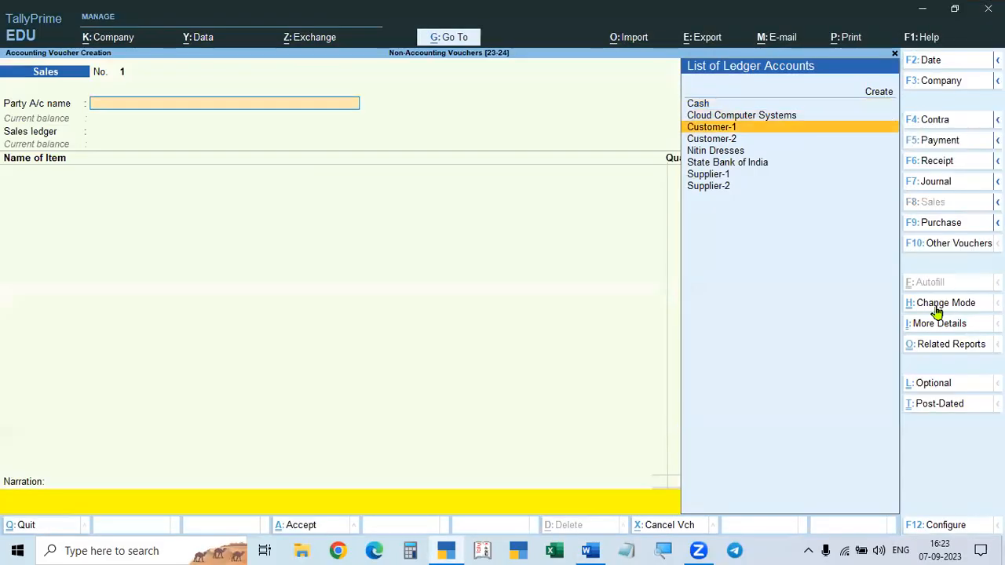
key(Down)
key(Down)
key(Return)
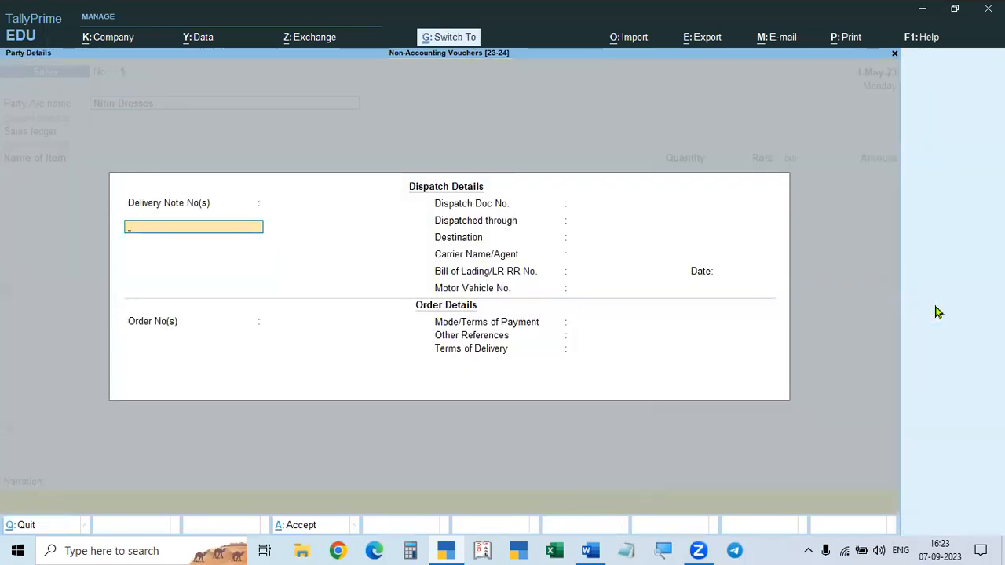
key(ctrl+a)
key(ctrl+a)
- Choose Sale as the sales ledger and check the item details in the Word assignment
key(alt+Tab)
key(alt+Tab)
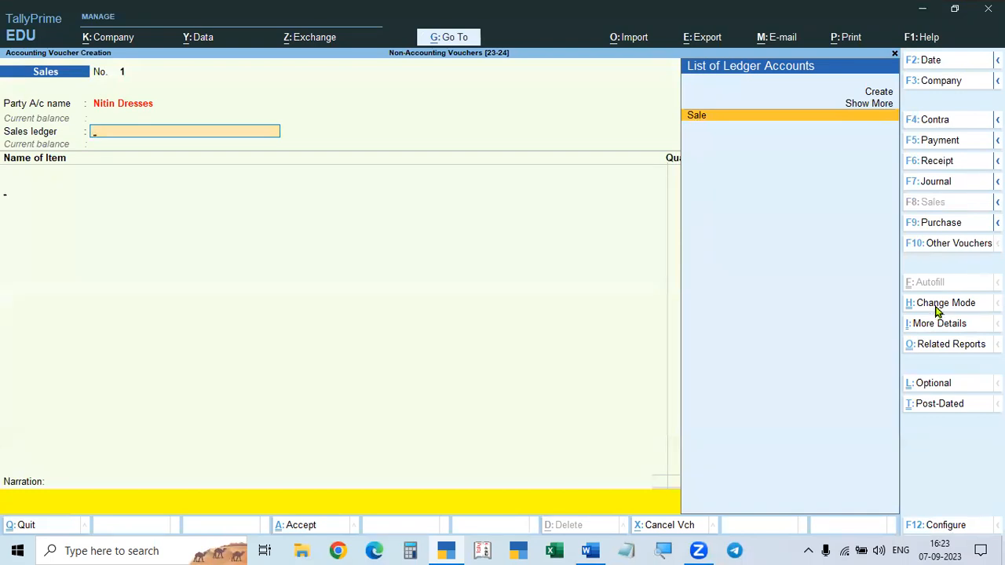
key(Return)
key(alt+Tab)
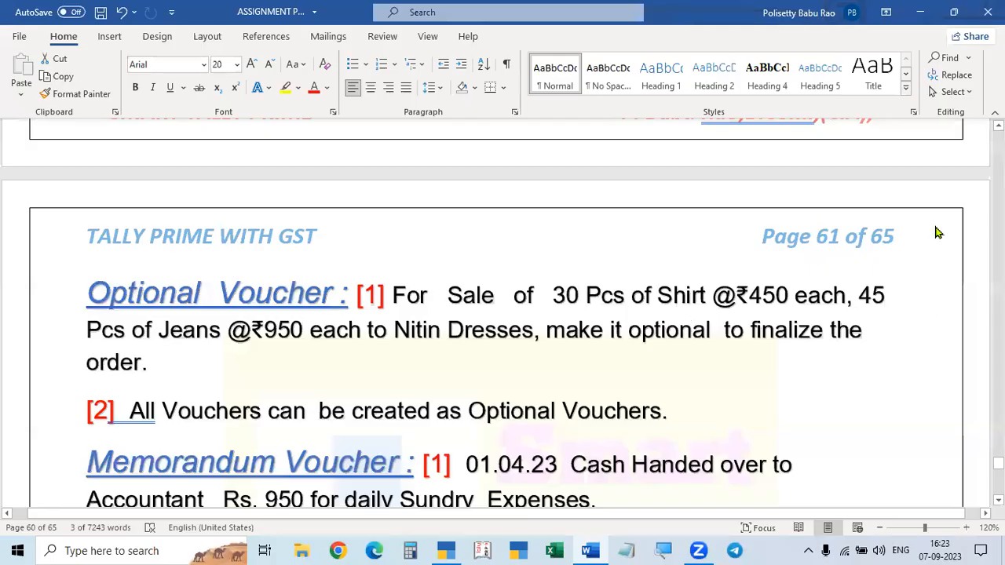
key(alt+Tab)
key(alt+Tab)
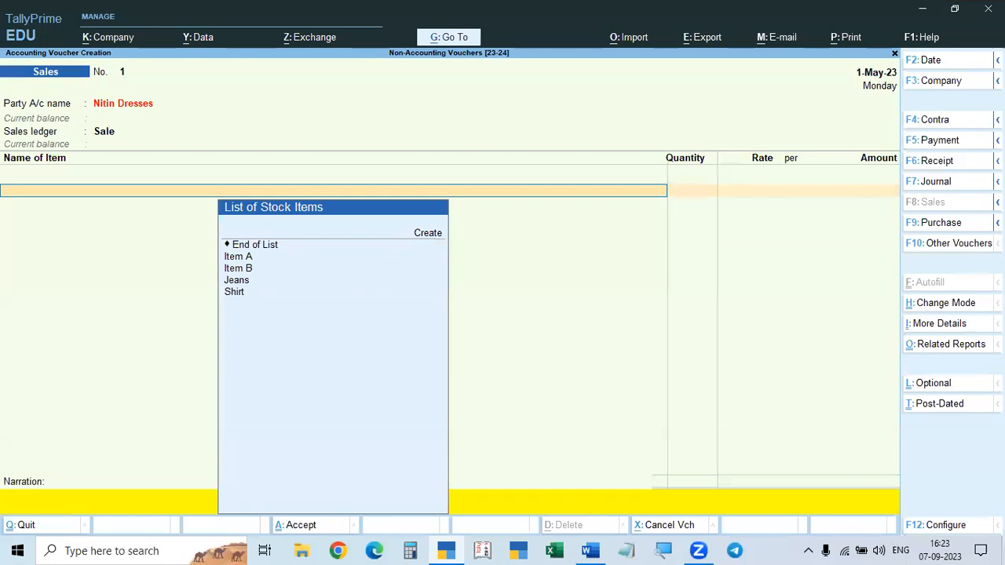
- Add 30 PCS of Shirt at a rate of 450 to the sales voucher, with the order number Not Applicable
key(Down)
key(Down)
key(Down)
key(Down)
key(Down)
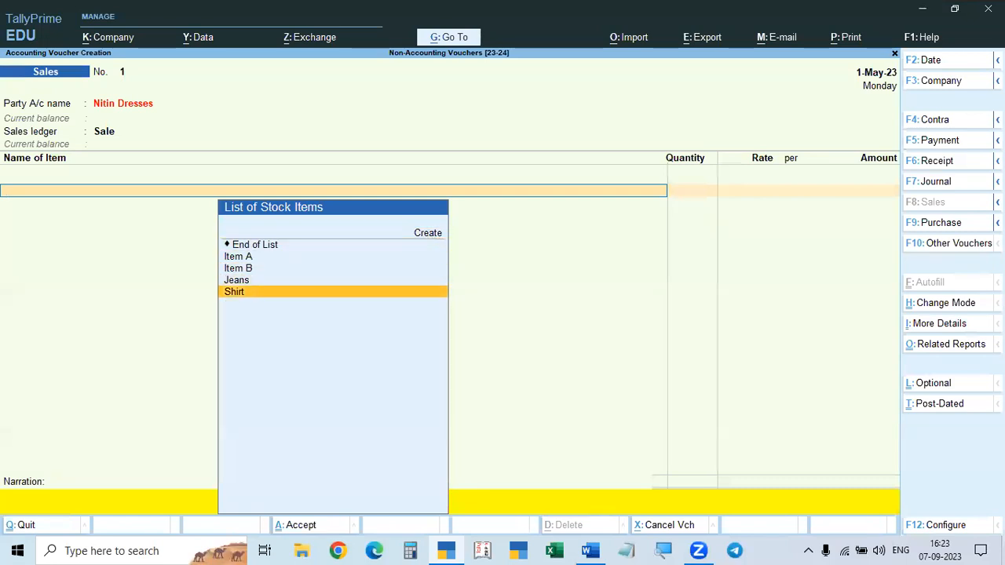
key(Return)
key(Return)
text(30 PCS)
key(Return)
text(450)
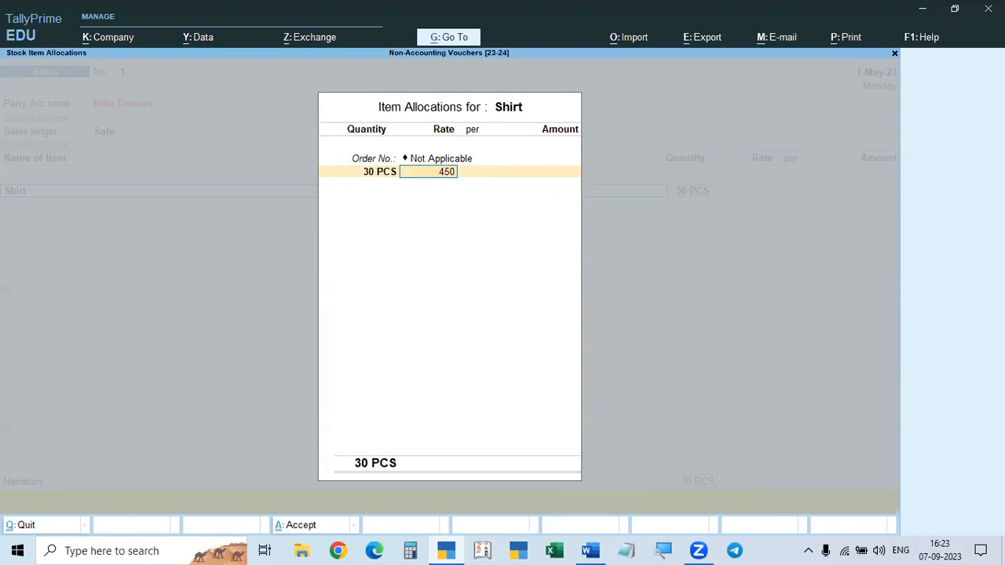
key(Return)
key(Return)
key(Return)
key(Return)
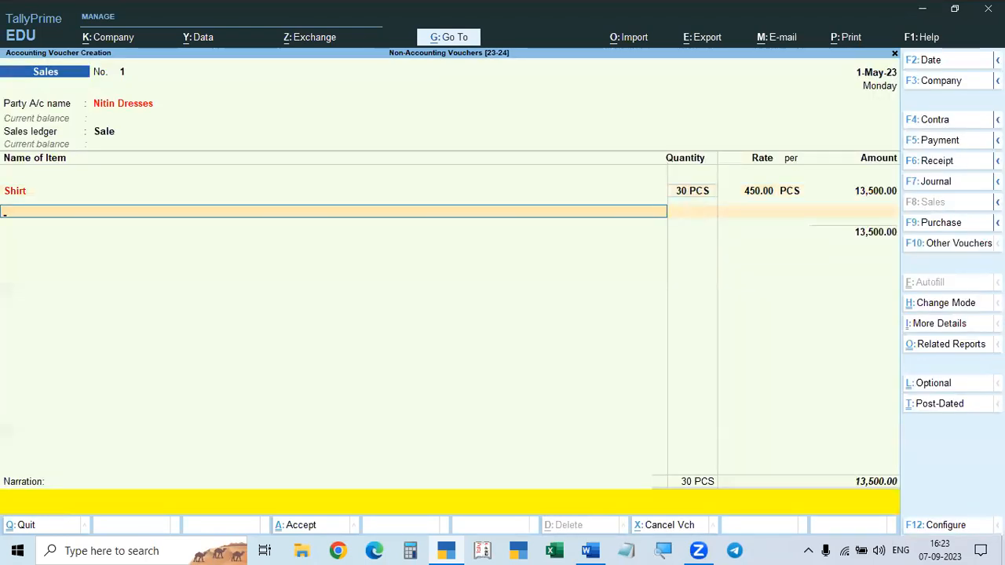
- Add 45 PCS of Jeans at a rate of 950 with the order number Not Applicable, and end the item list
text(j)
key(Return)
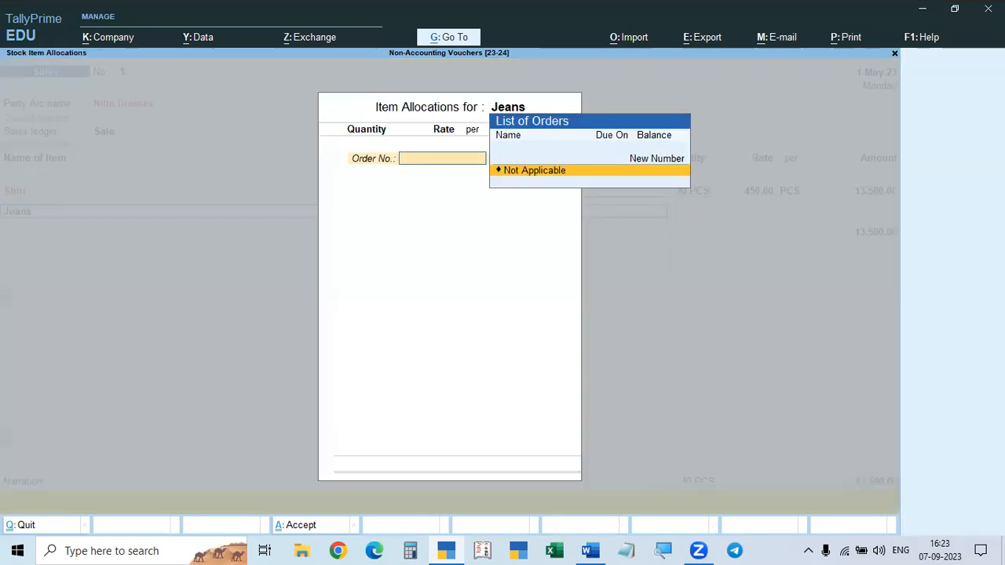
key(alt+Tab)
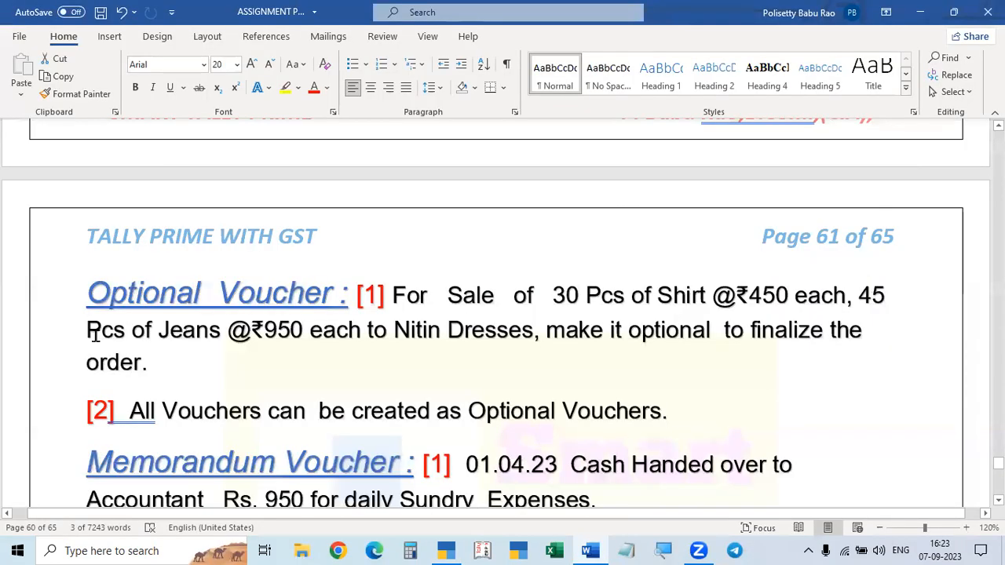
key(alt+Tab)
key(Return)
text(45)
key(Return)
key(Return)
text(9)
key(alt+Tab)
key(alt+Tab)
text(50)
key(Return)
key(Return)
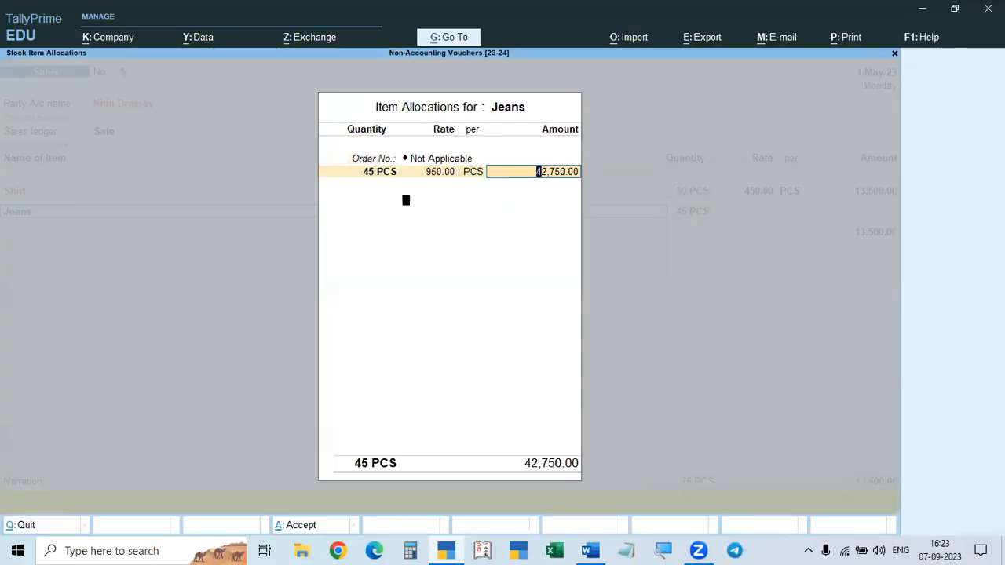
key(Return)
key(Return)
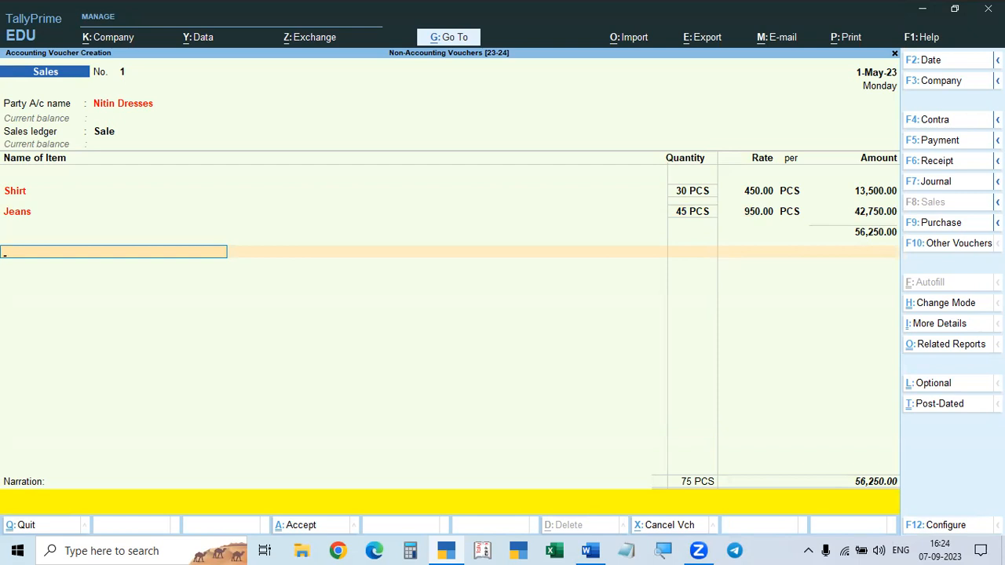
text(Cgs)
key(BackSpace)
key(BackSpace)
key(BackSpace)
key(F11)
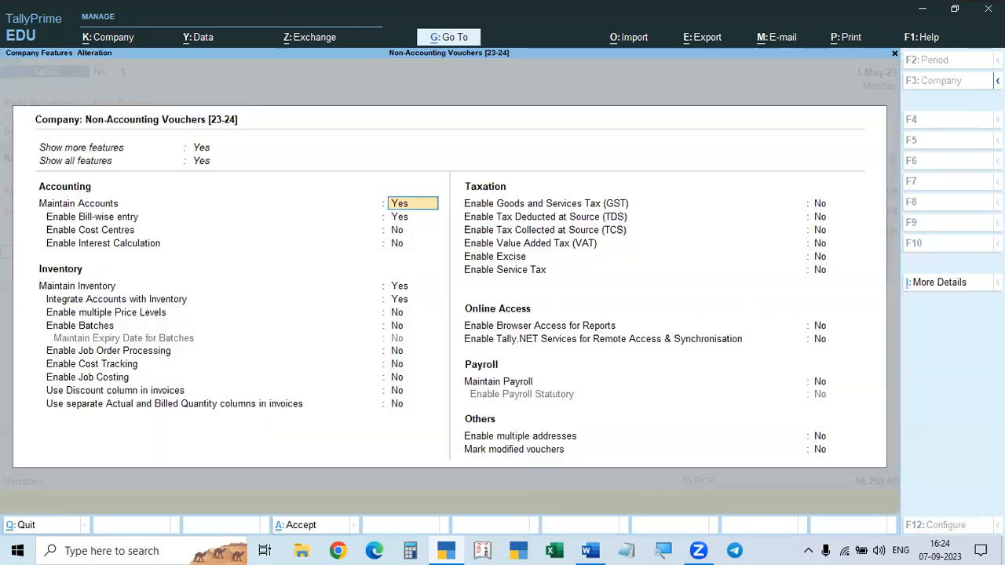
key(Escape)
key(y)
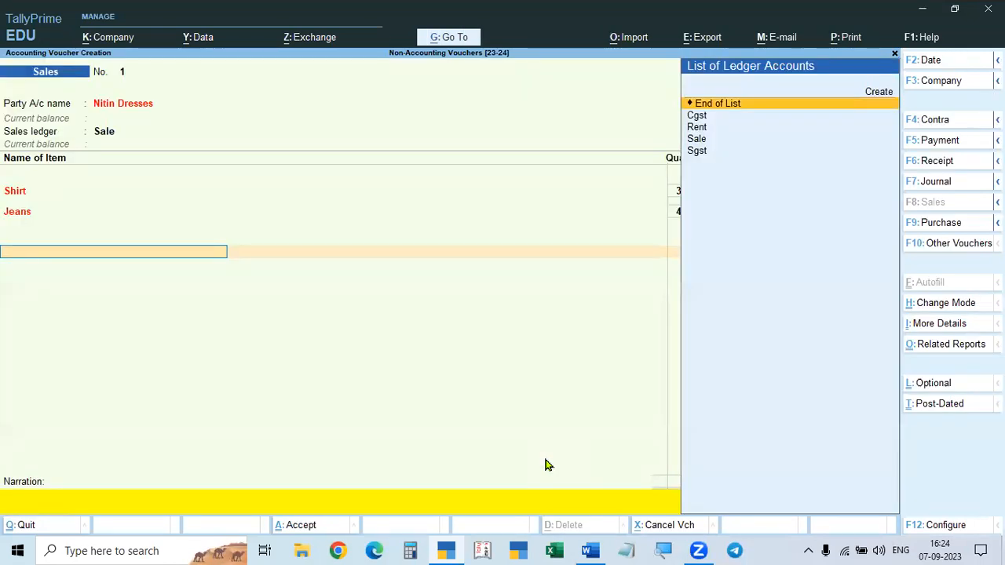
- End the ledger list, accept the bill-wise details for Nitin Dresses as a New Ref, and save the sales voucher without narration
key(Return)
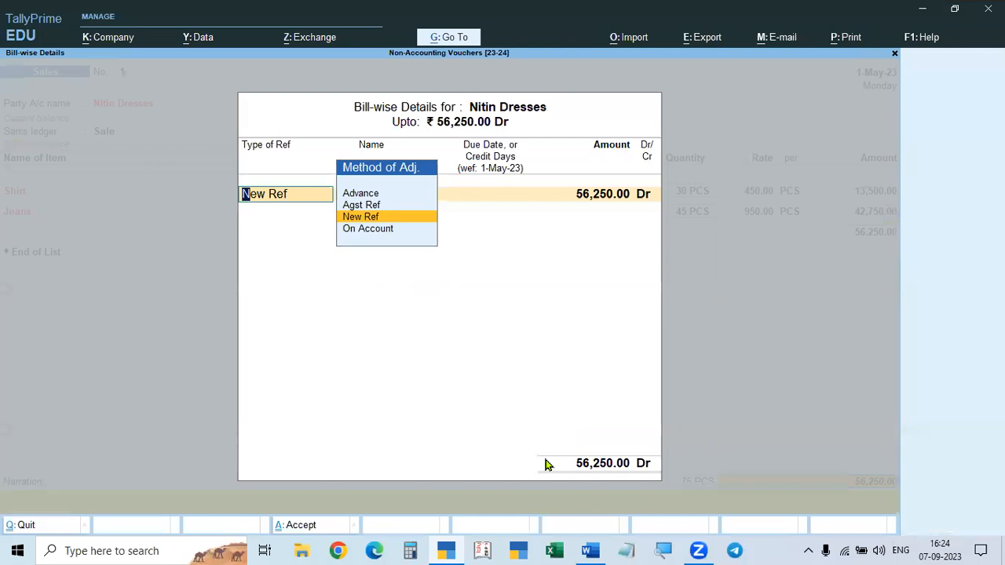
key(Return)
key(Return)
key(Return)
key(Return)
key(Return)
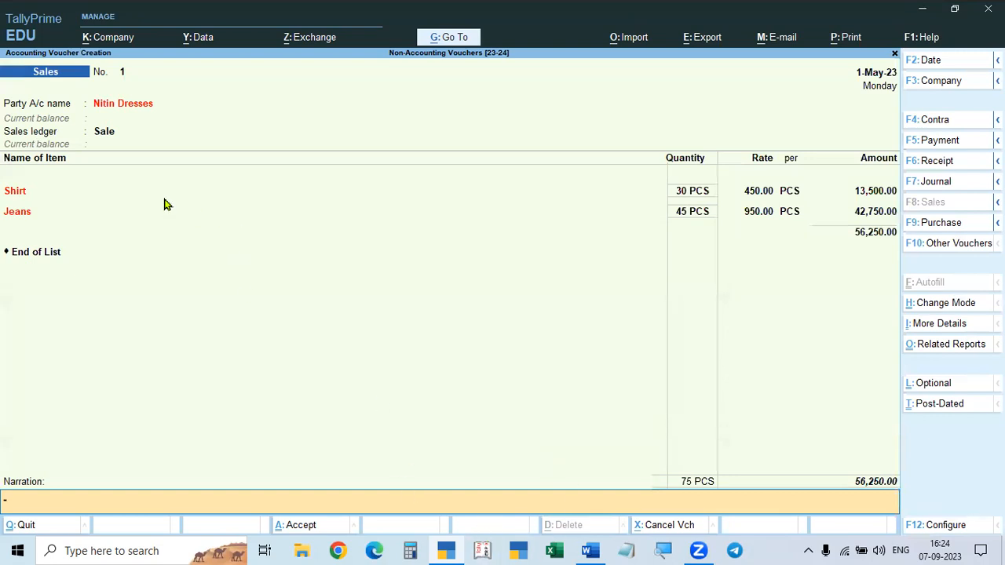
key(Return)
key(Return)
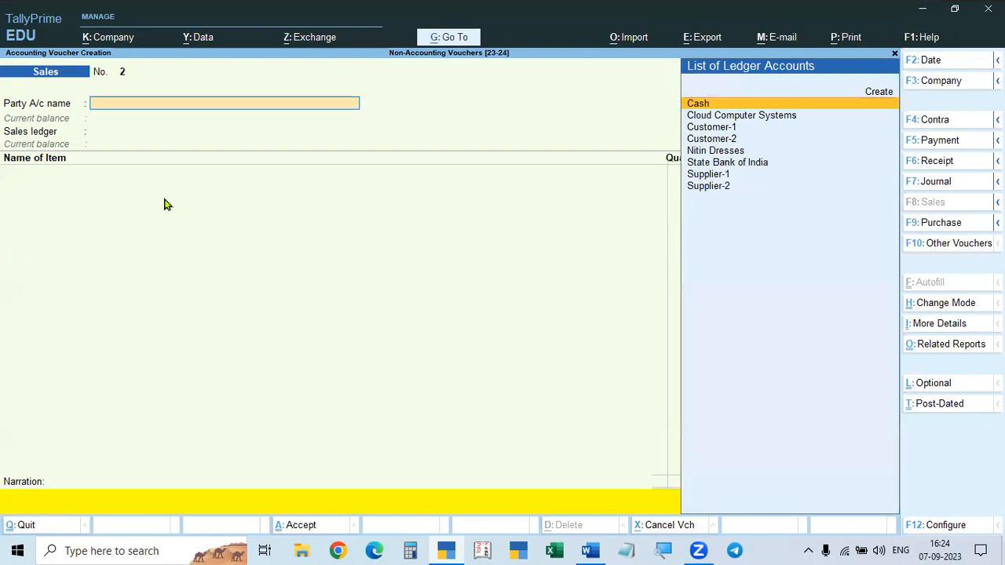
- Leave voucher entry and examine the Profit & Loss A/c in detailed view for the effect of the sale
key(Escape)
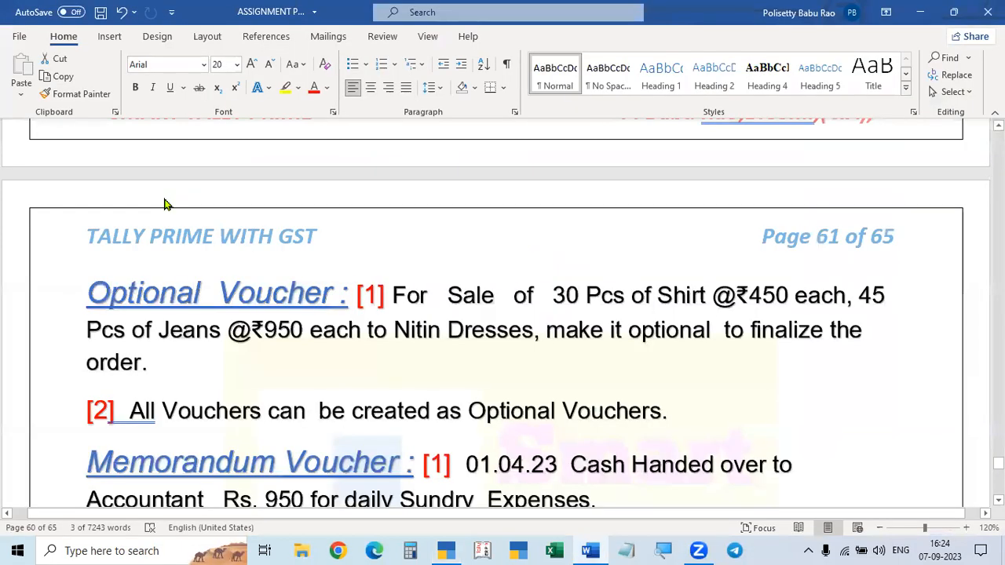
key(alt+Tab)
key(Down)
key(Down)
key(Down)
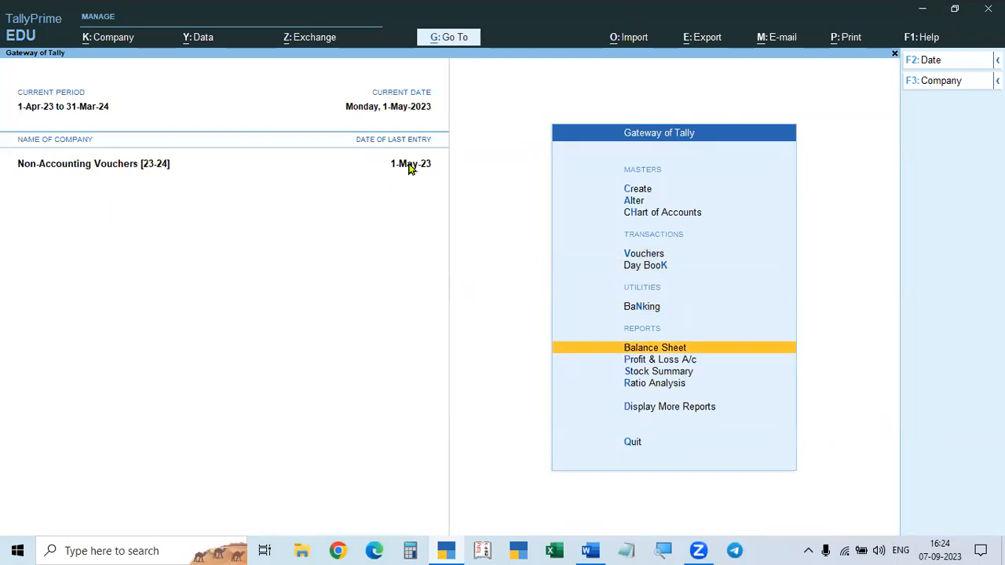
key(Down)
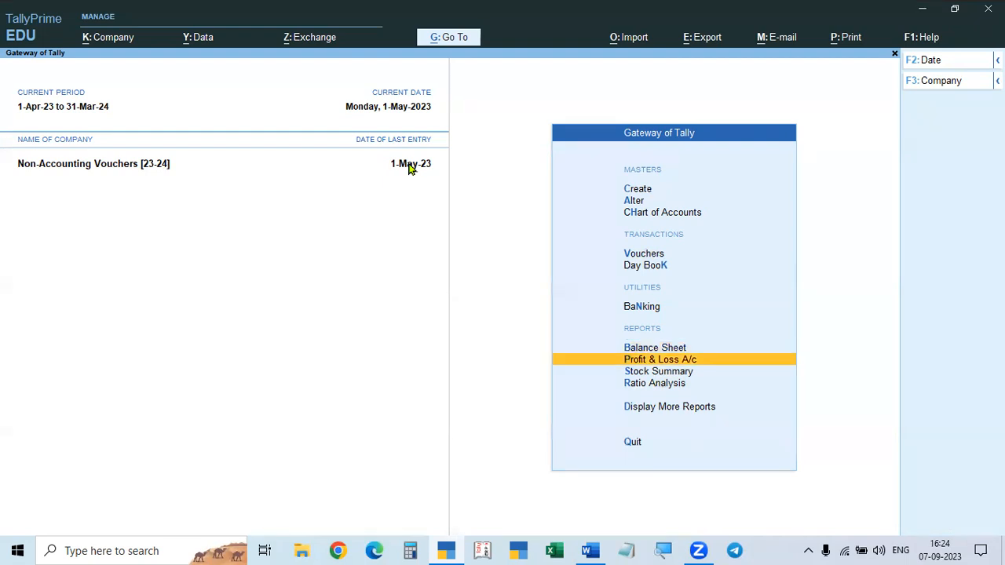
key(Return)
key(alt+F5)
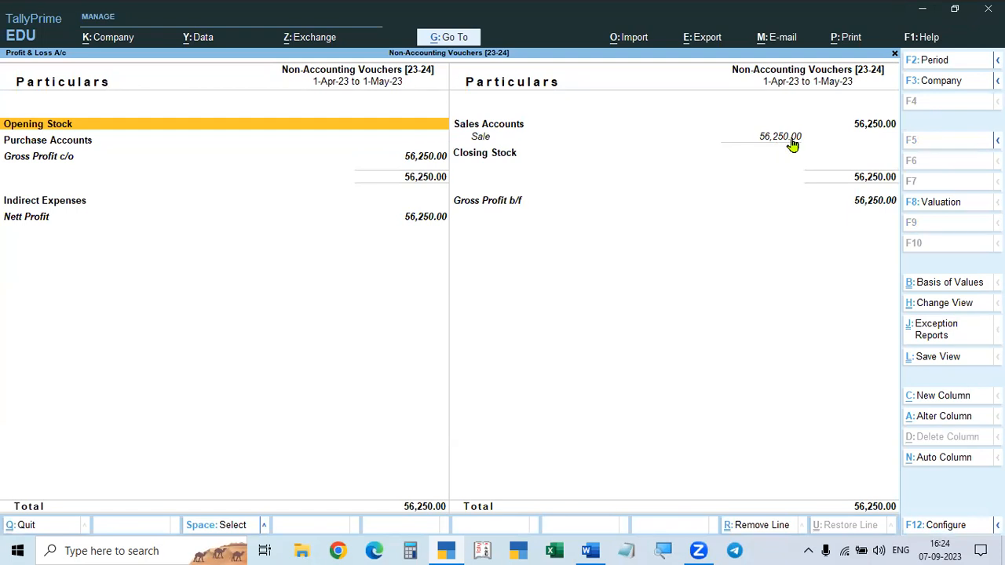
key(Escape)
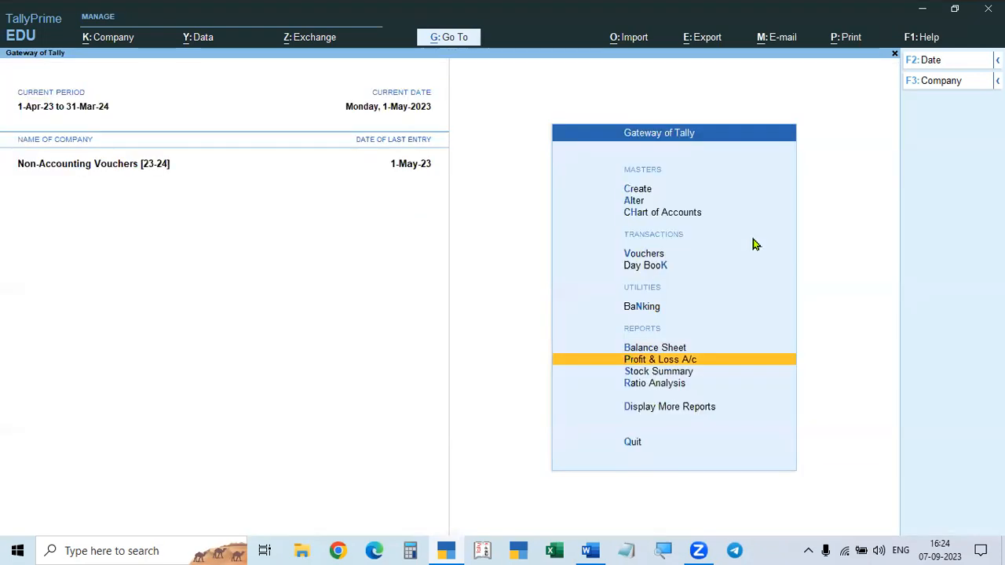
- Examine the detailed Balance Sheet, and look at the Profit & Loss A/c once more
key(Up)
key(Return)
key(alt+F5)
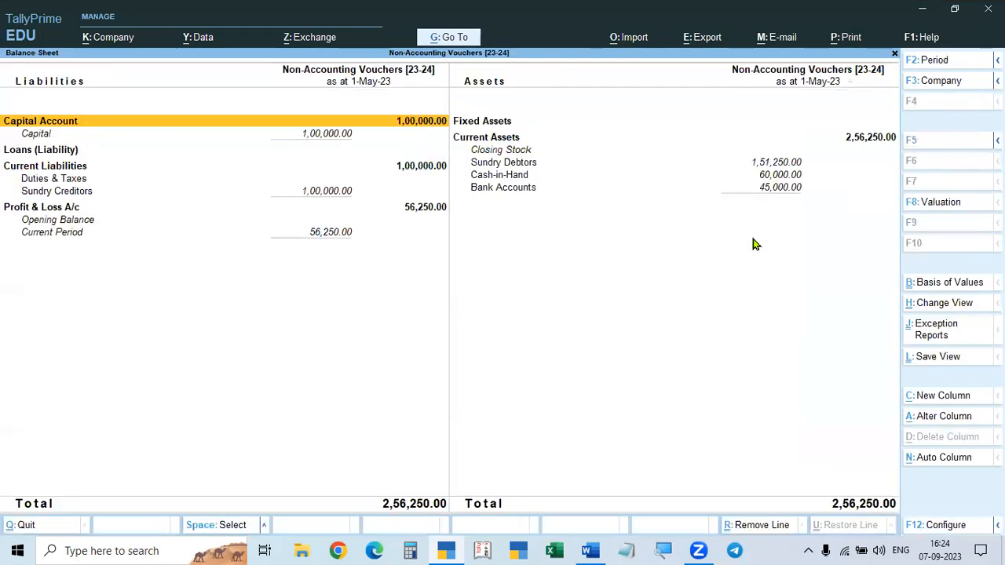
key(Escape)
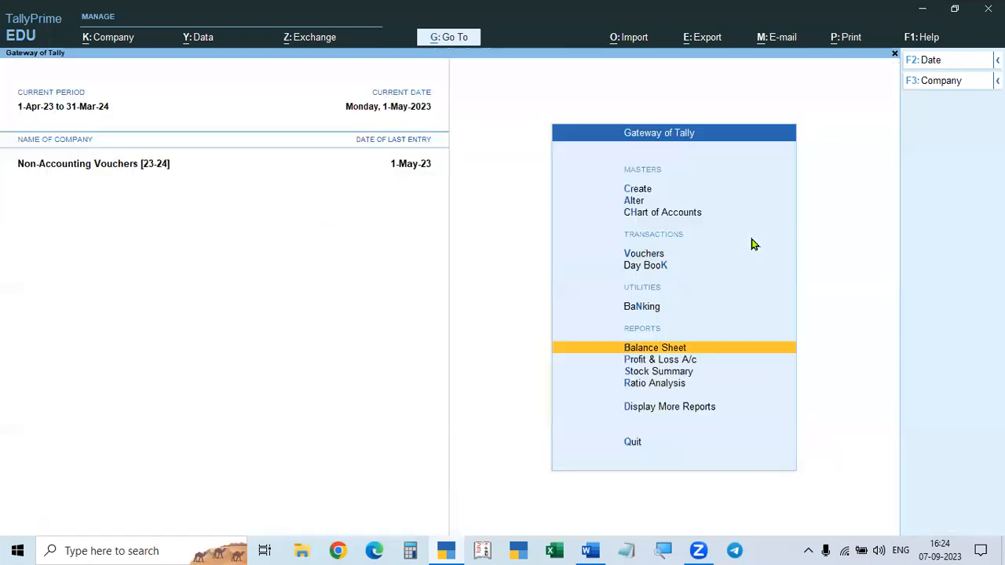
click(688, 359)
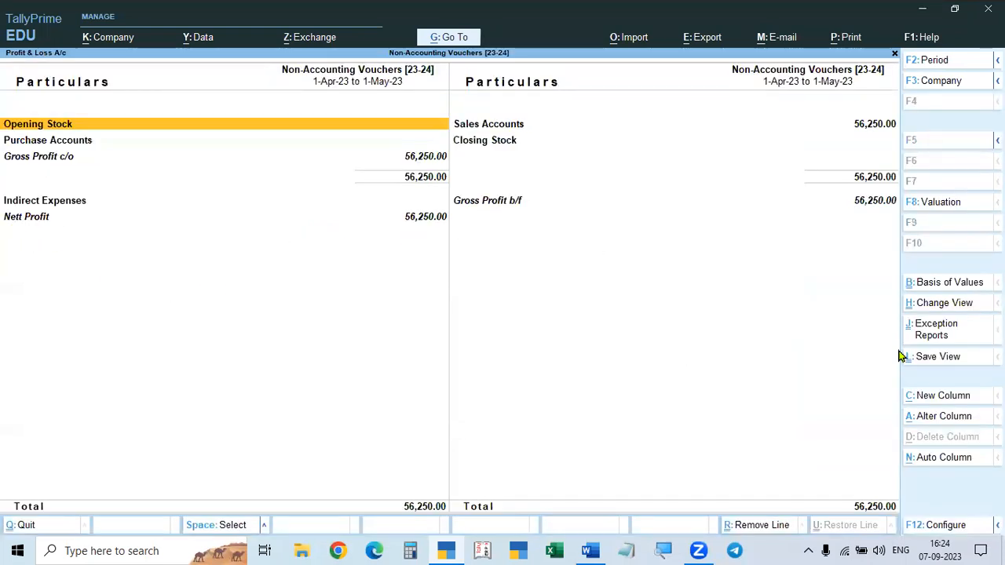
key(Escape)
- Expand the Balance Sheet to its detailed view and examine the Sundry Debtors group under Current Assets
key(Up)
key(Return)
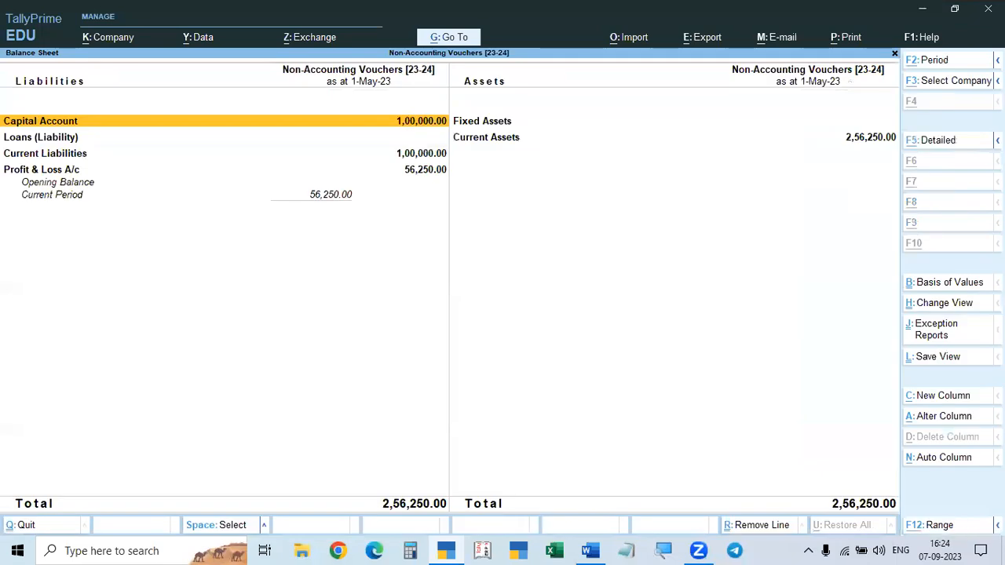
click(489, 139)
key(alt)
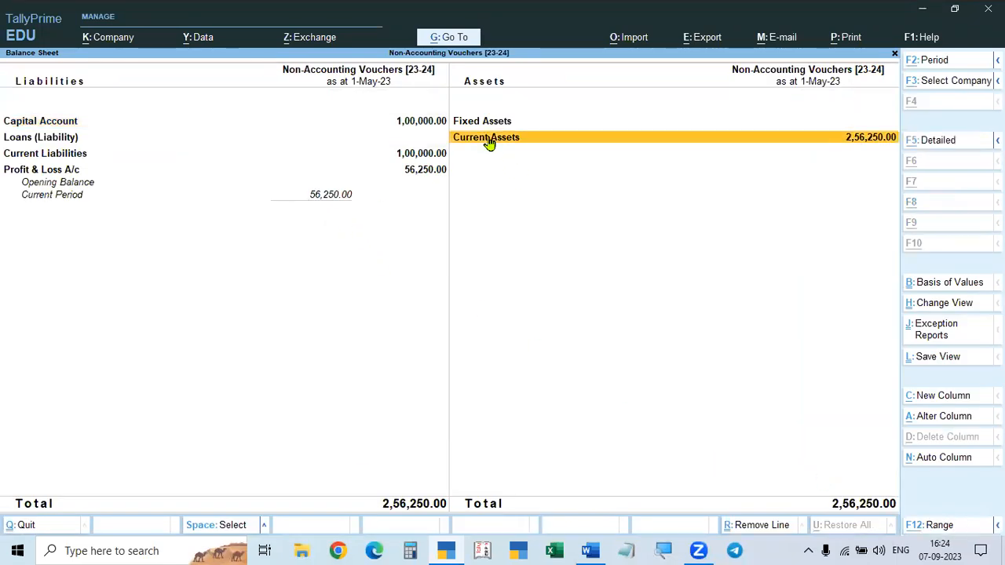
key(alt+F5)
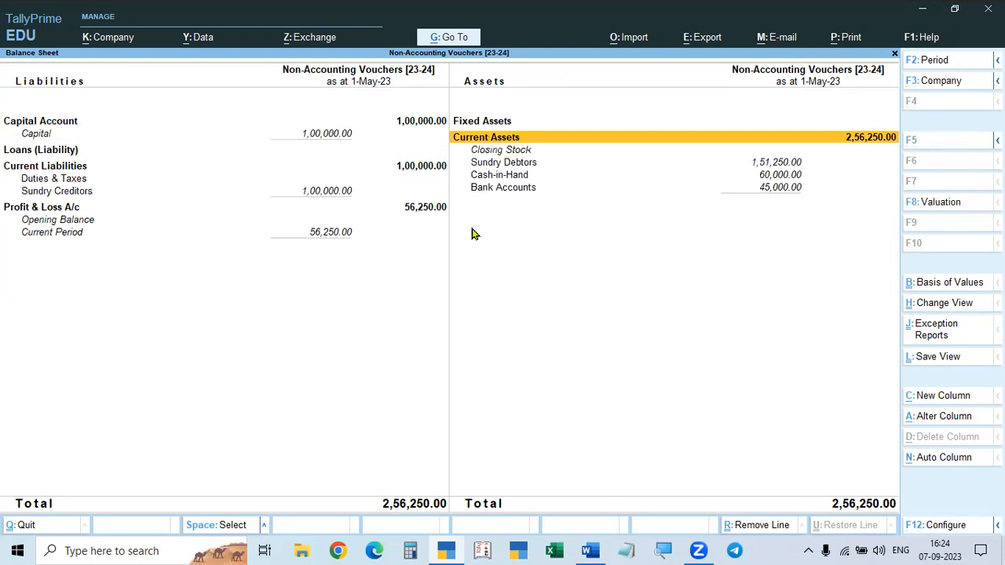
click(511, 164)
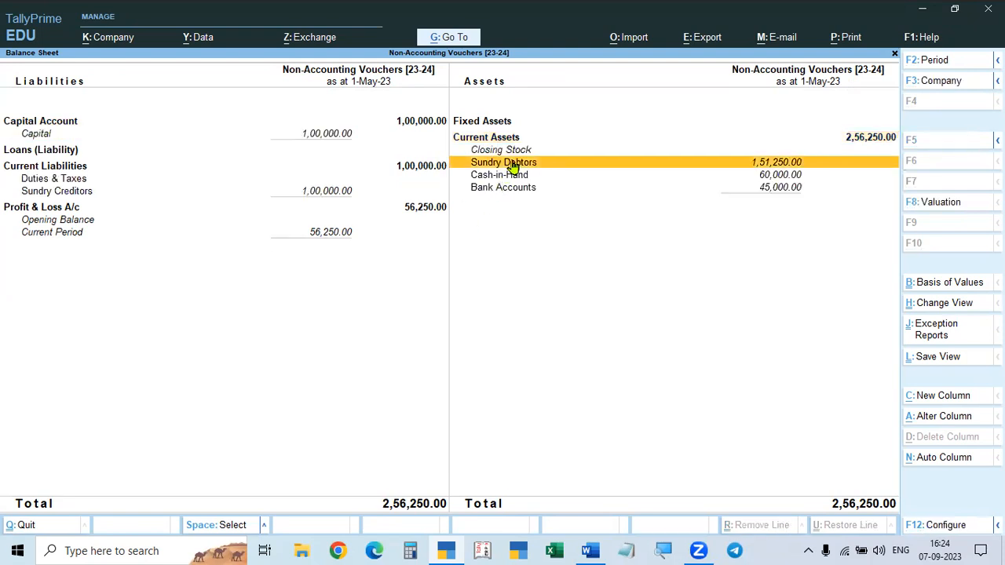
click(511, 165)
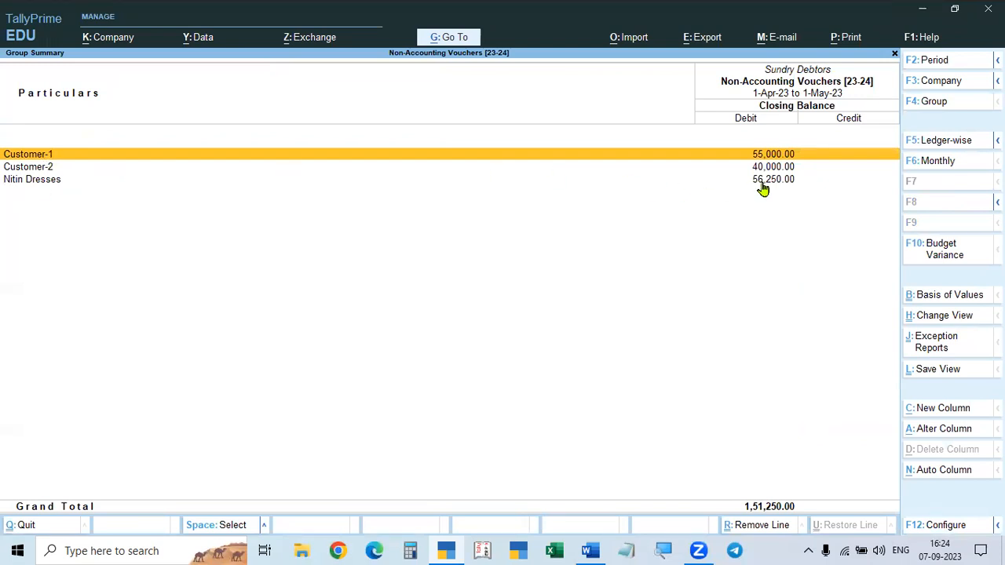
key(Escape)
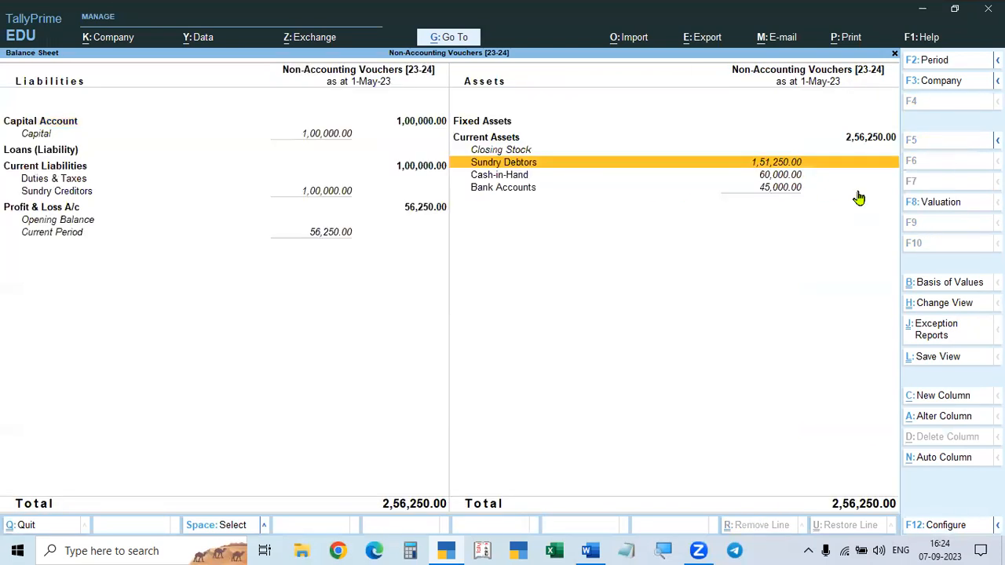
- Drill down from Sundry Debtors to the Nitin Dresses ledger and open its sales voucher for alteration
key(Return)
click(778, 185)
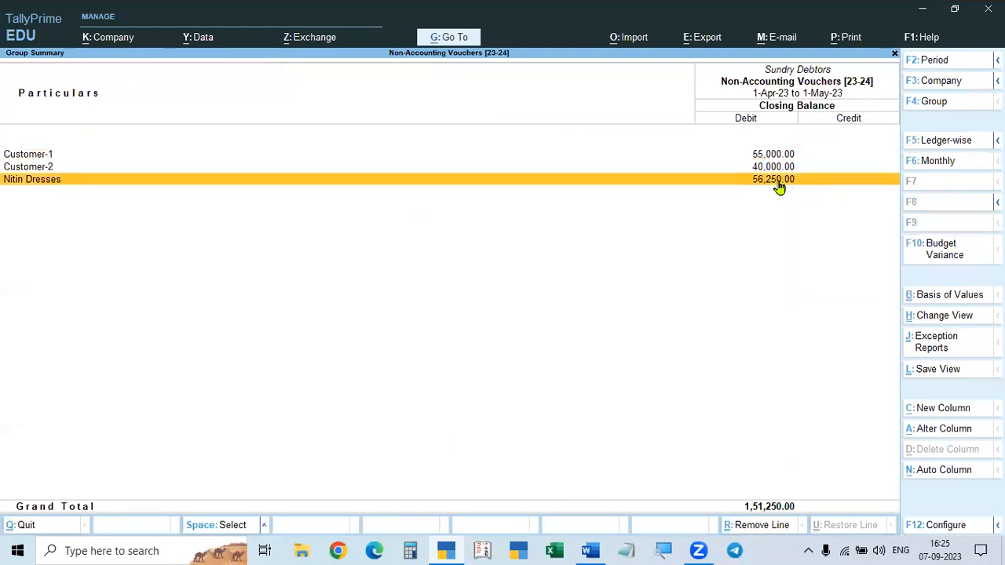
click(778, 185)
click(779, 185)
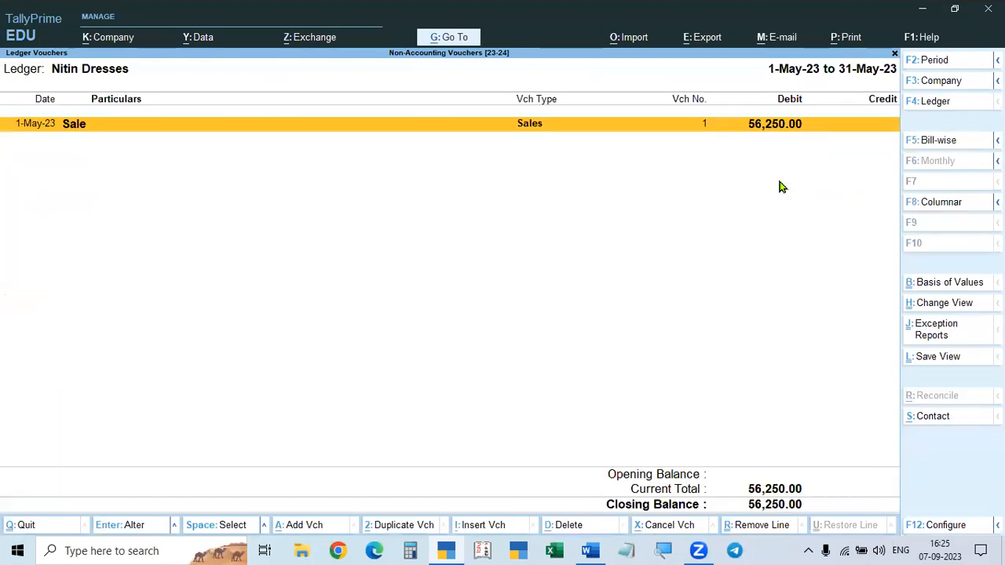
key(Return)
- Check the optional voucher instruction in the Word assignment, and mark the Nitin Dresses sales voucher as optional and save it
key(alt+Tab)
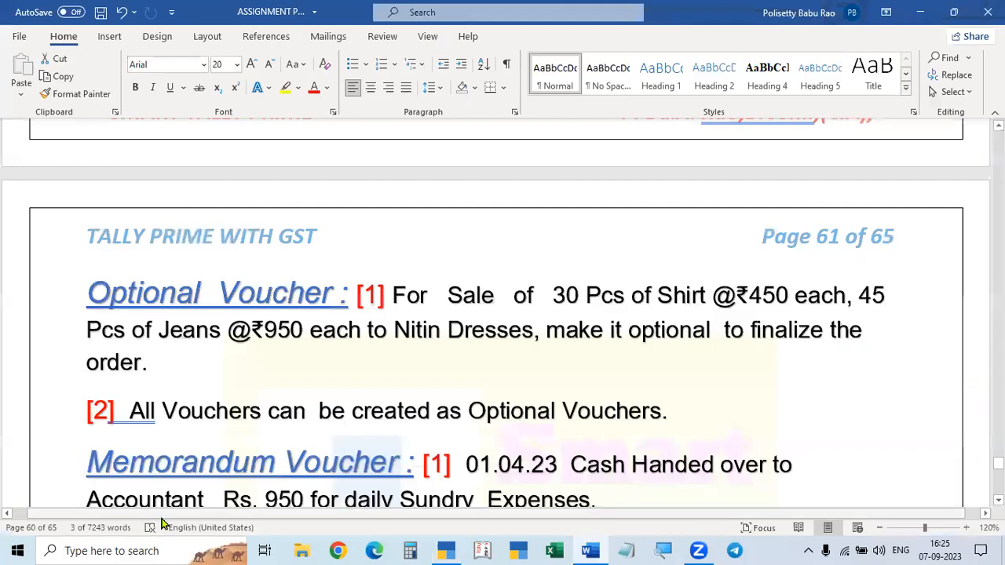
key(alt+Tab)
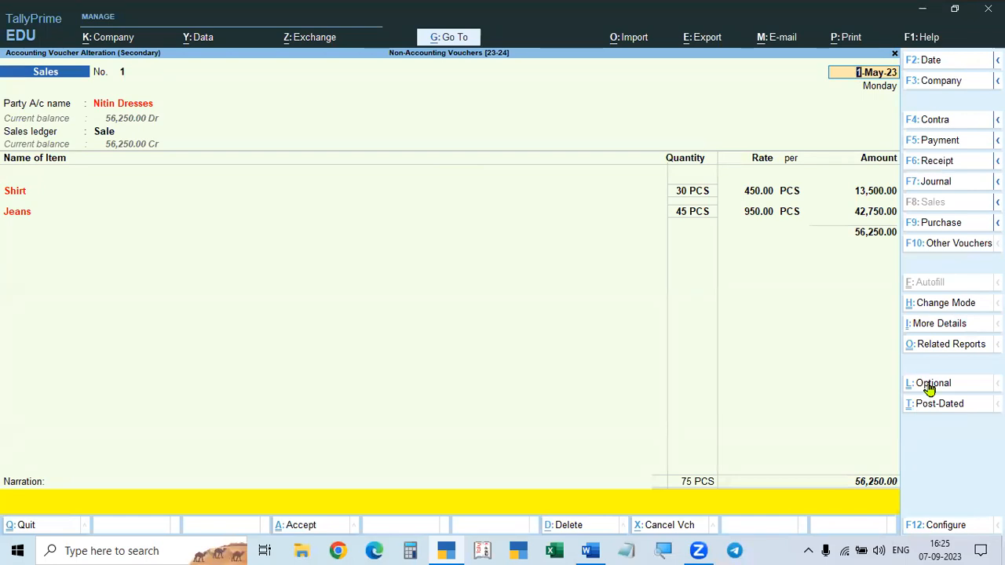
key(ctrl+l)
key(Return)
key(Return)
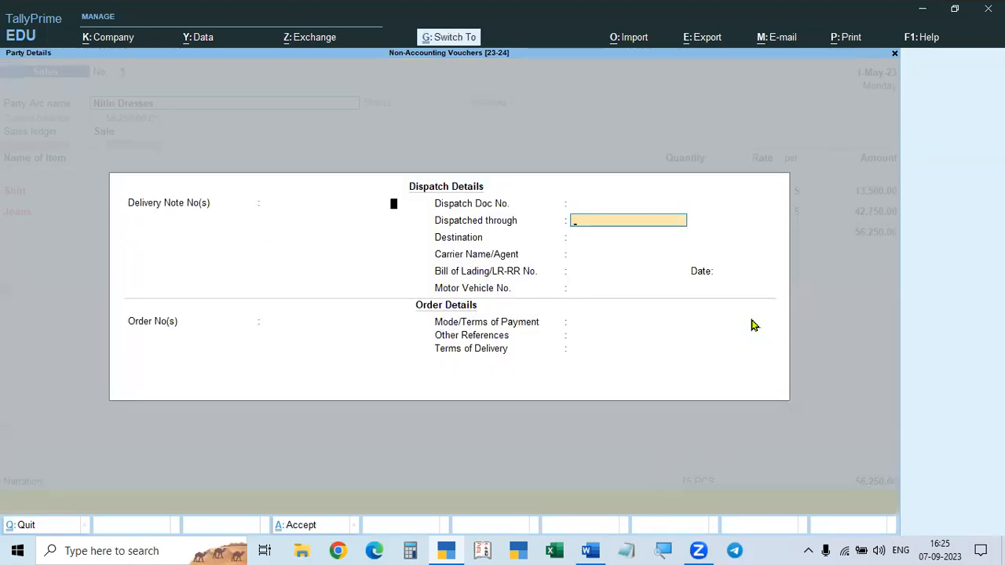
key(ctrl+a)
key(Escape)
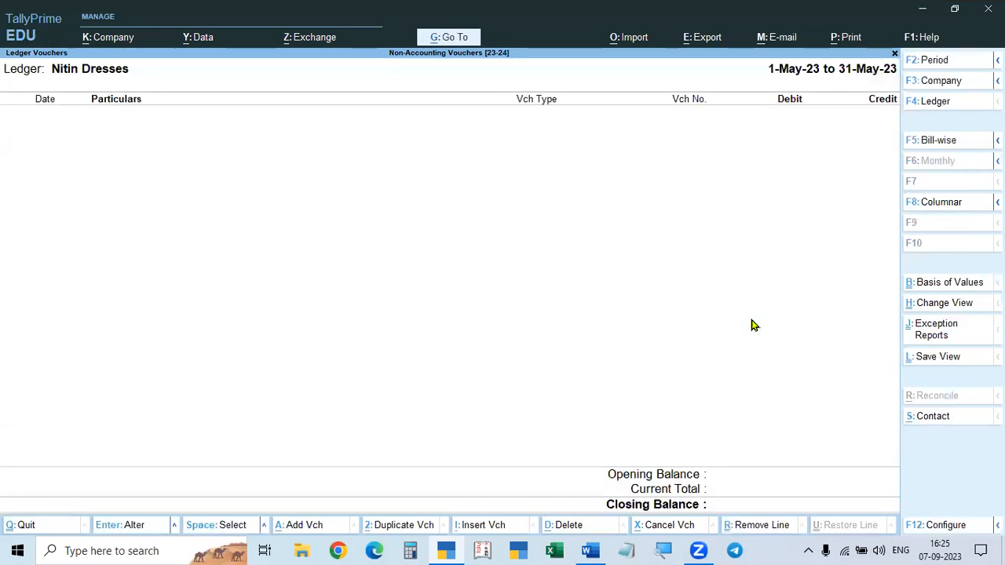
- Recheck the Balance Sheet and its Sundry Debtors group for the Nitin Dresses balance
key(Escape)
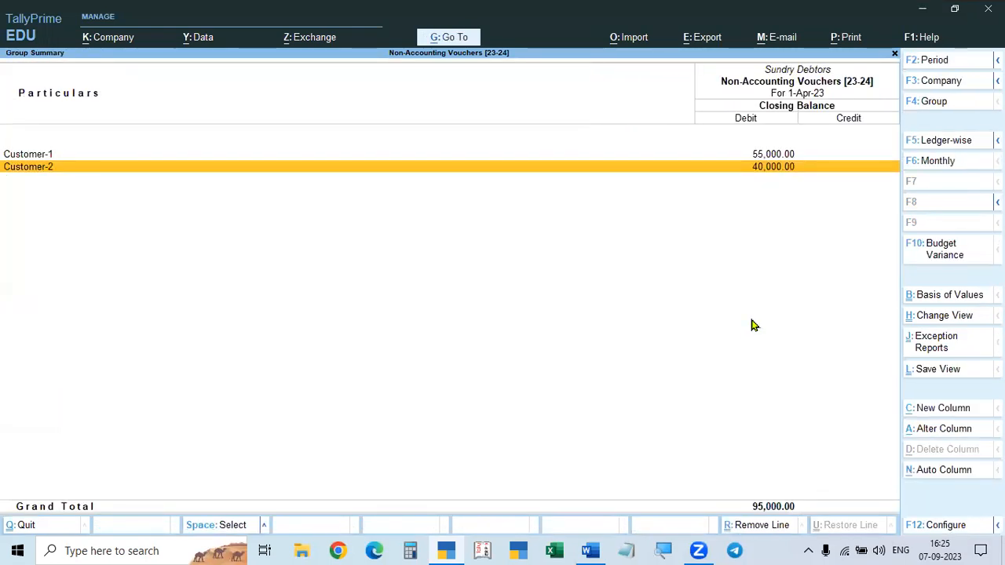
key(Escape)
key(Down)
key(Down)
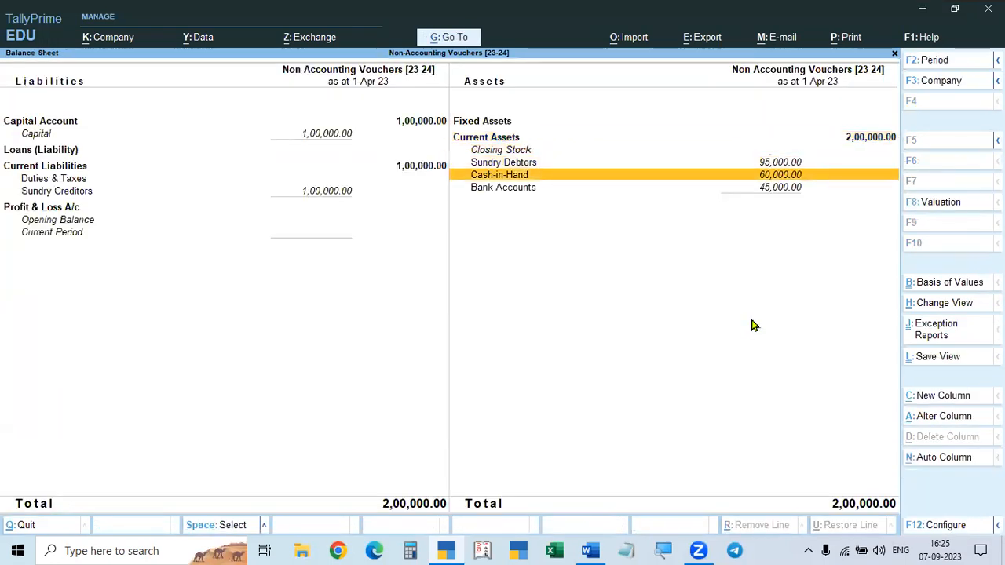
key(Up)
key(Return)
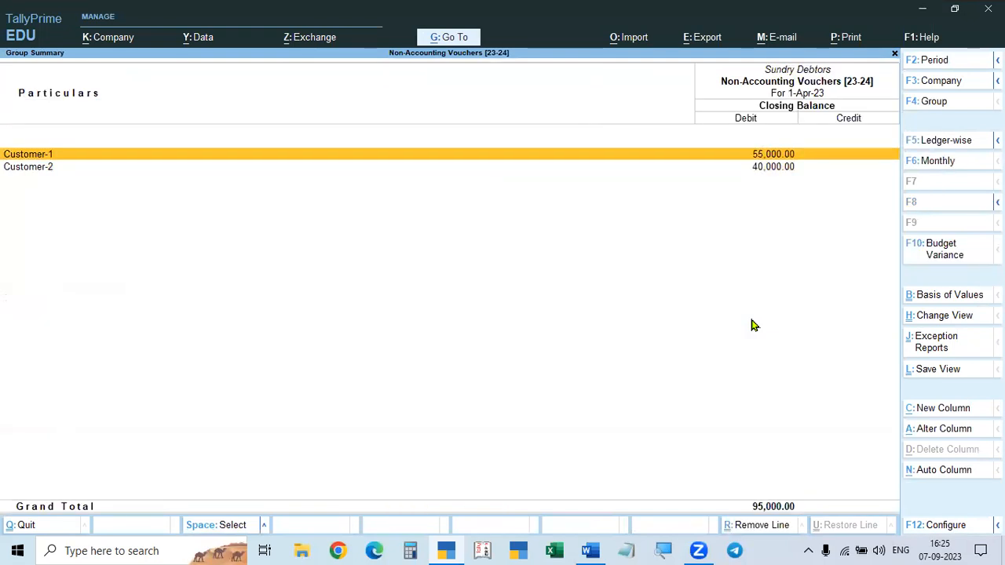
key(Escape)
key(Escape)
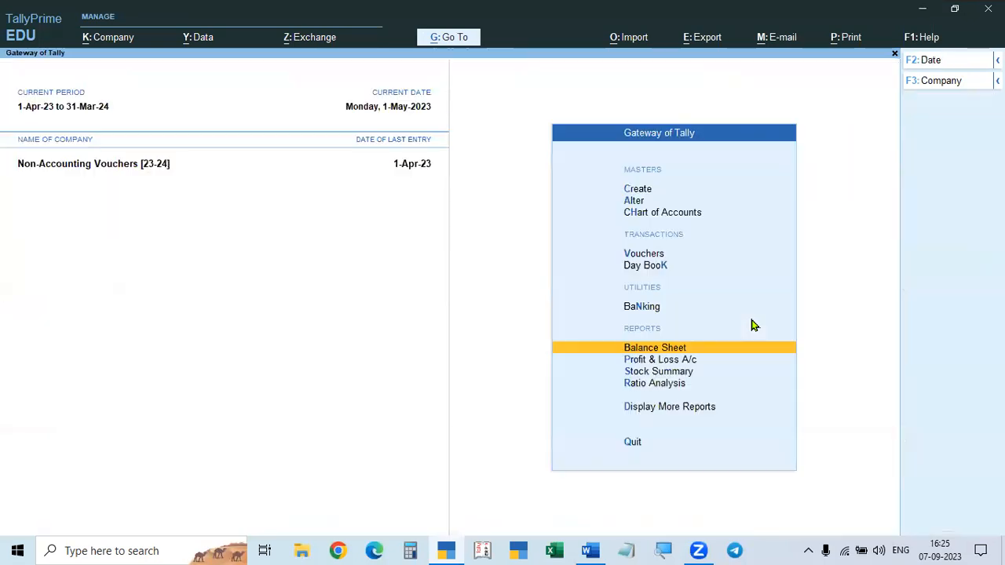
- Recheck the sales figures in the Profit & Loss A/c
key(Down)
key(Return)
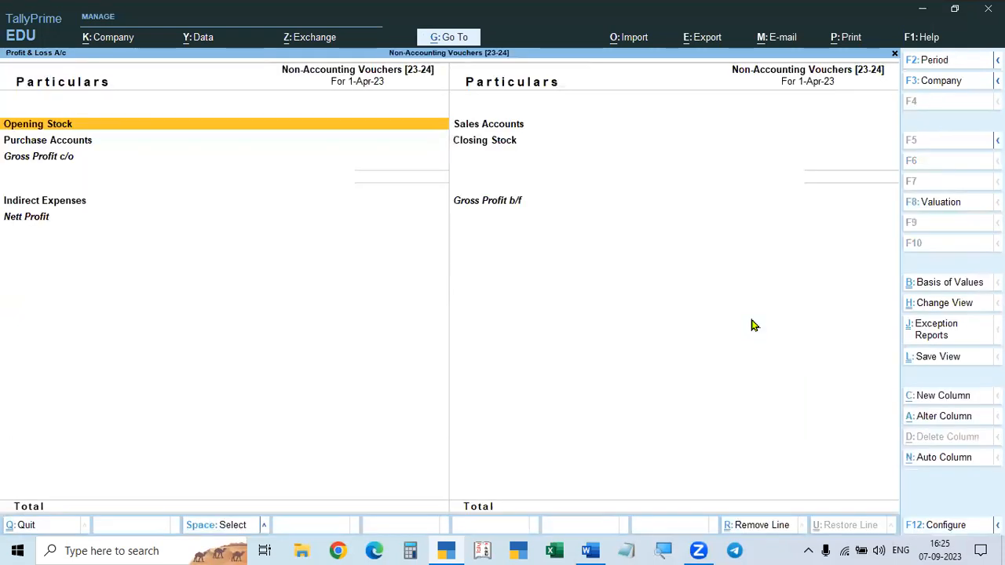
key(Escape)
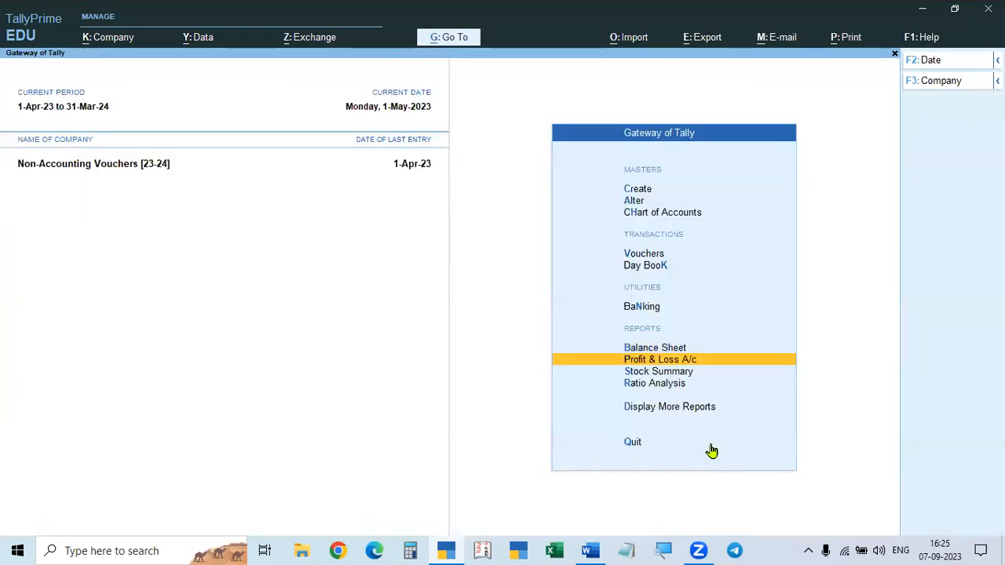
- Open the Optional Vouchers register among the exception reports
key(Up)
key(Up)
key(Down)
key(Down)
key(Down)
key(Down)
key(Down)
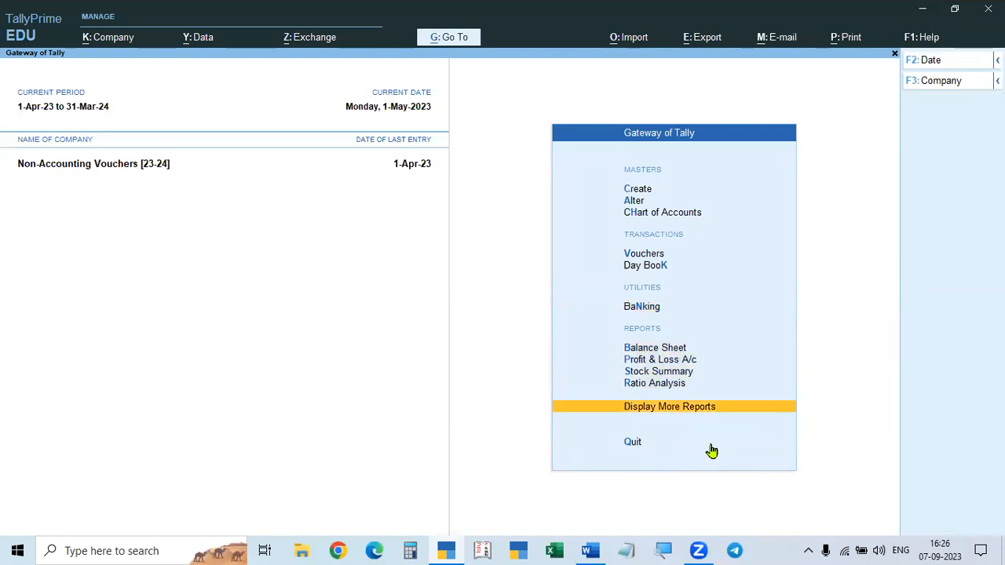
key(Return)
key(Down)
key(Down)
key(Down)
key(Down)
key(Down)
key(Down)
key(Down)
key(Down)
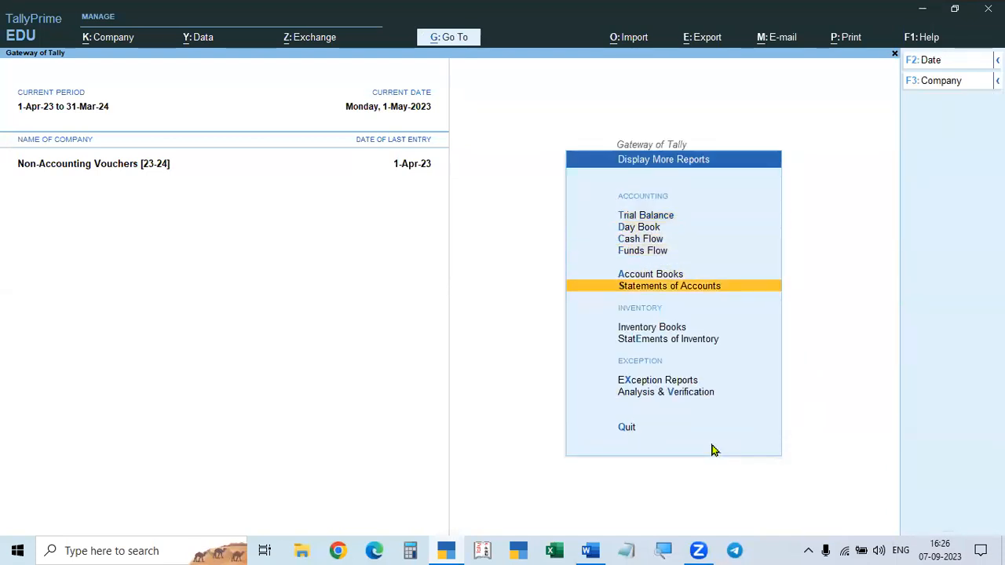
key(Return)
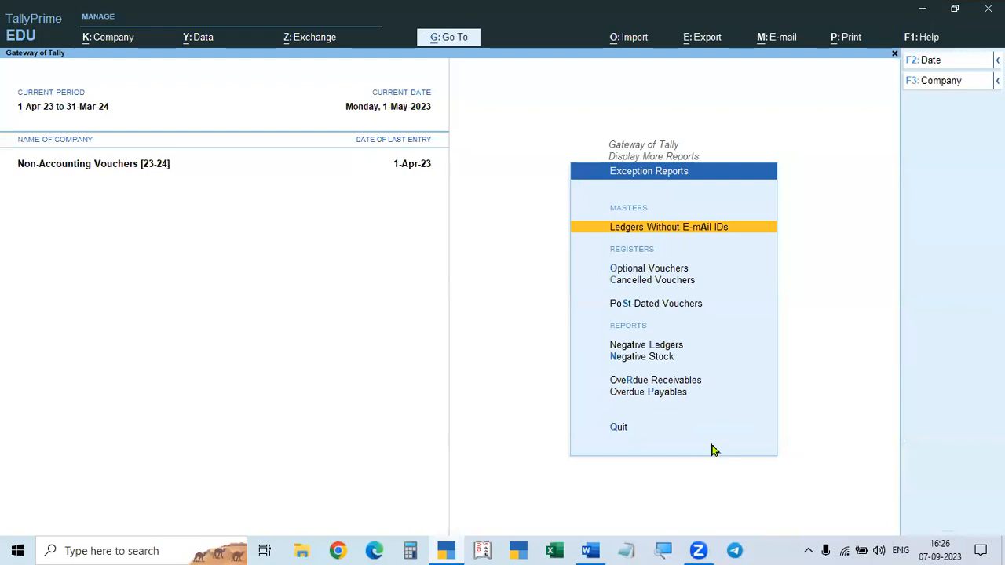
key(Down)
key(Down)
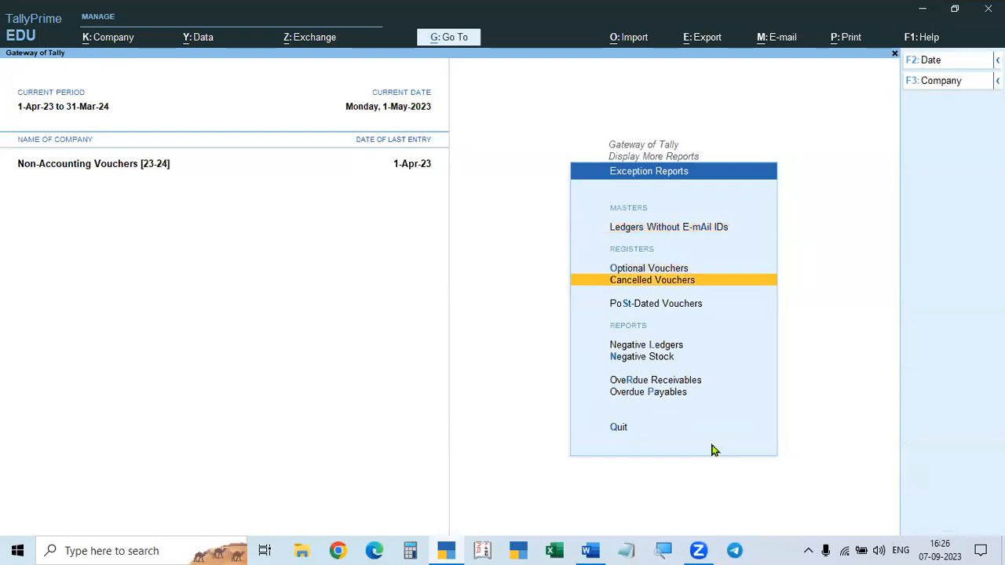
click(636, 270)
key(Escape)
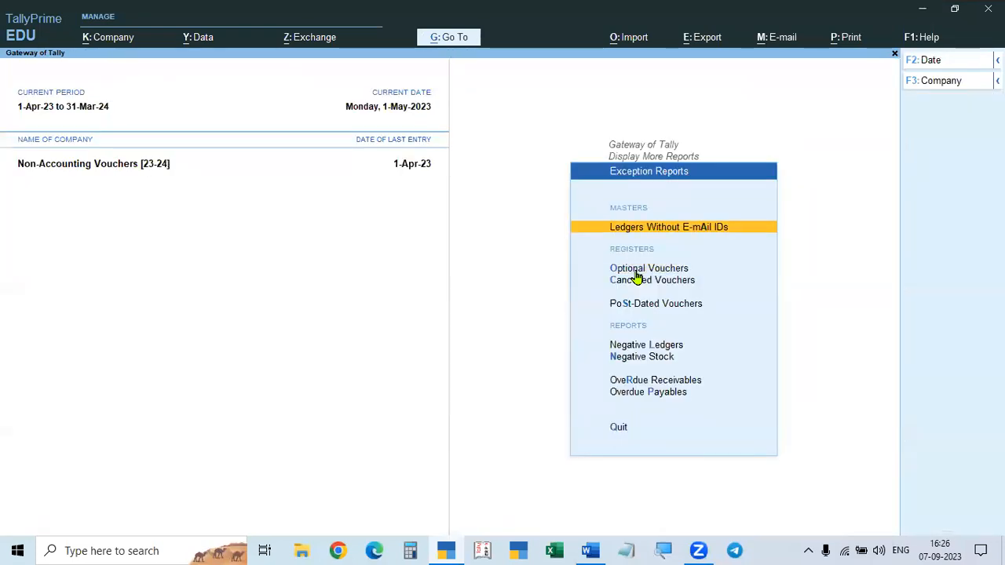
key(Down)
key(Return)
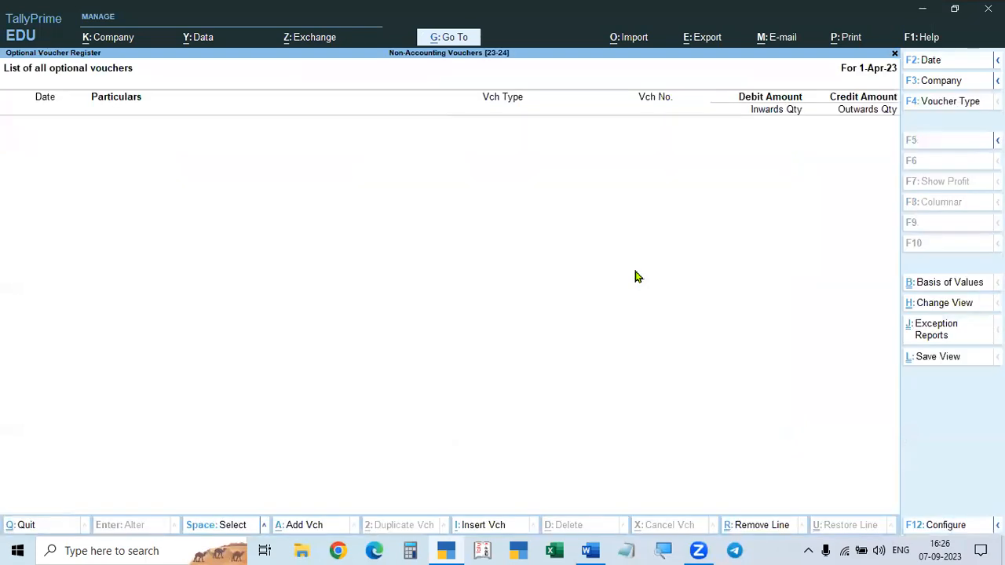
- Set the Optional Vouchers register's period to 1-Apr-23 to 31-Mar-24 and check its entries
key(alt+F2)
text(1-4)
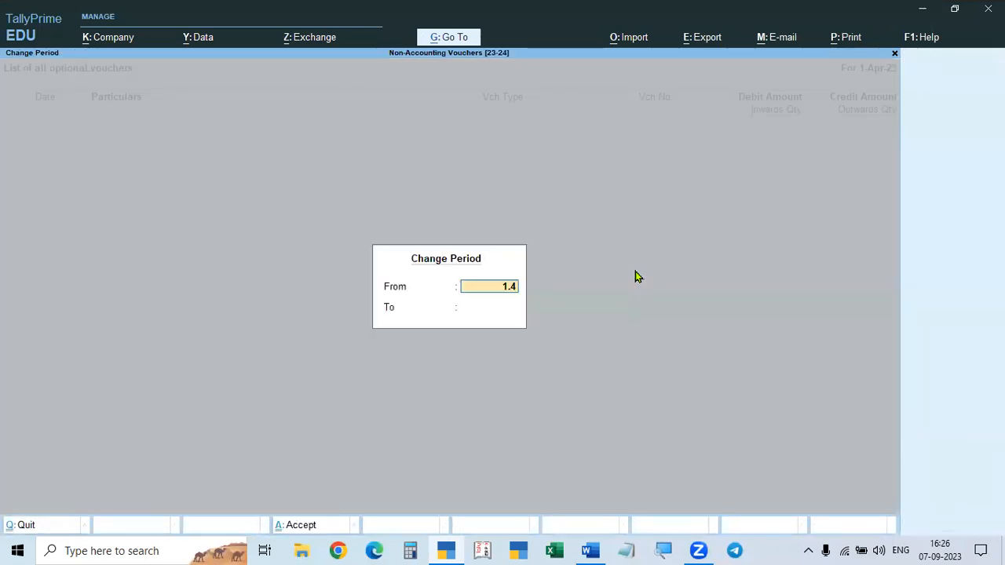
key(Return)
text(31.3)
key(Return)
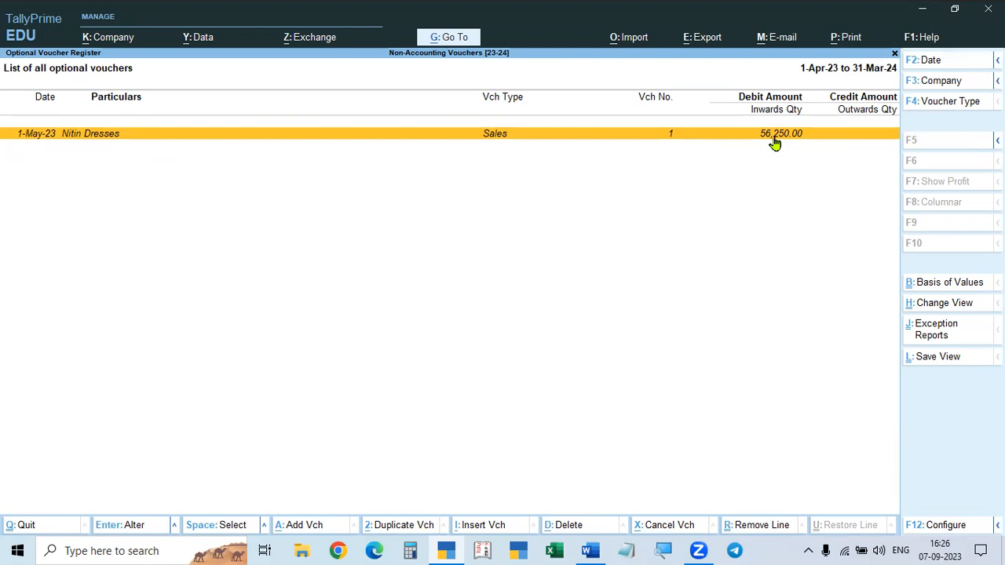
key(Escape)
key(Escape)
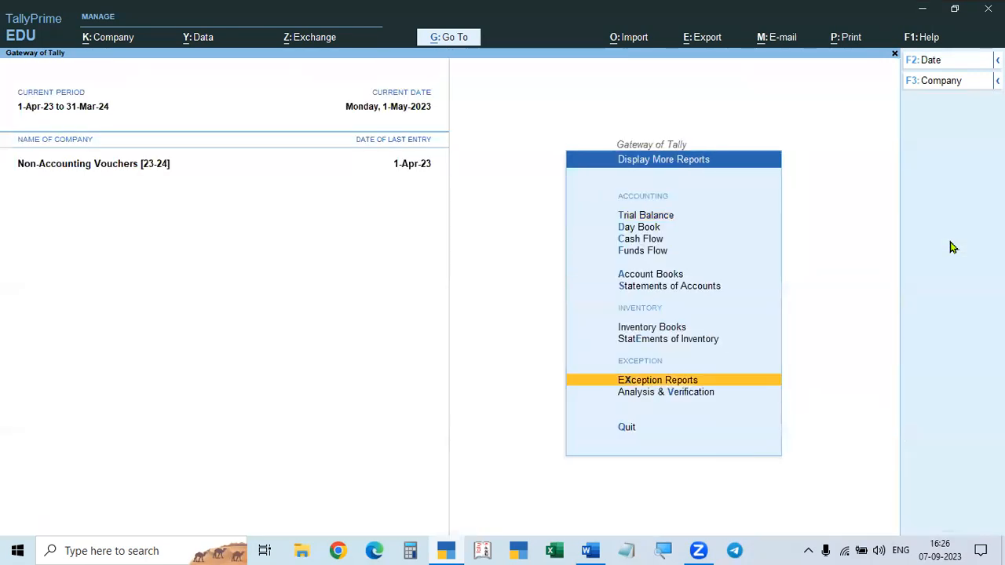
- Check how the Nitin Dresses sales voucher is listed in the Day Book
key(Escape)
key(Up)
key(Up)
key(Up)
key(Up)
key(Up)
key(Up)
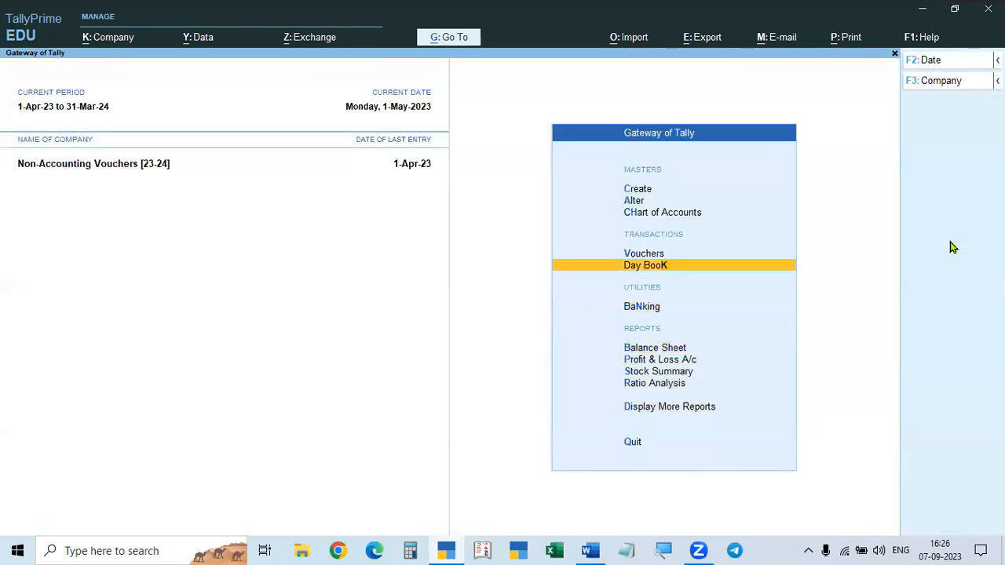
key(Return)
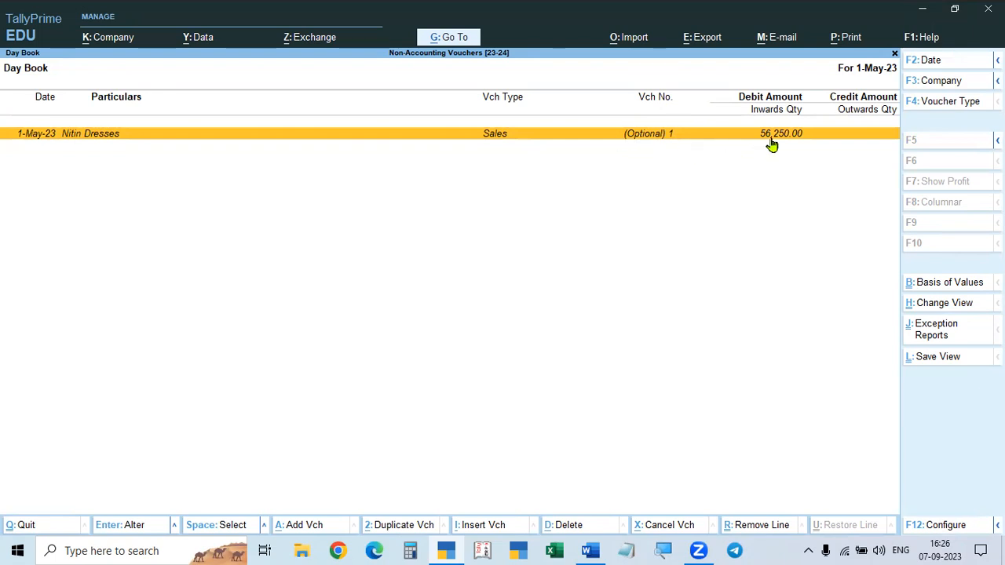
key(Escape)
key(Escape)
key(Escape)
- Switch to the Word assignment and review the optional voucher instructions
key(alt+Tab)
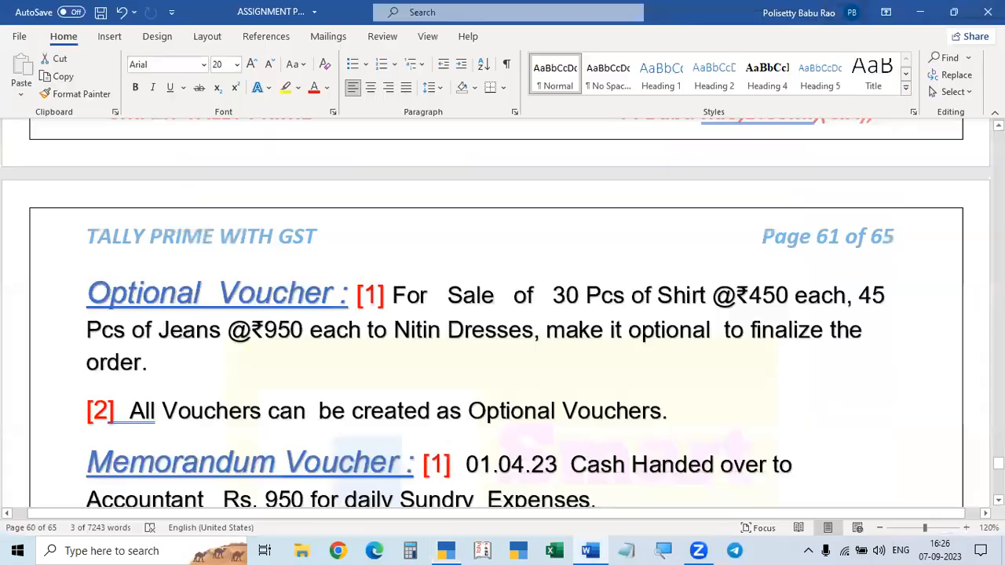
scroll(502, 314, down, 1)
key(alt+Tab)
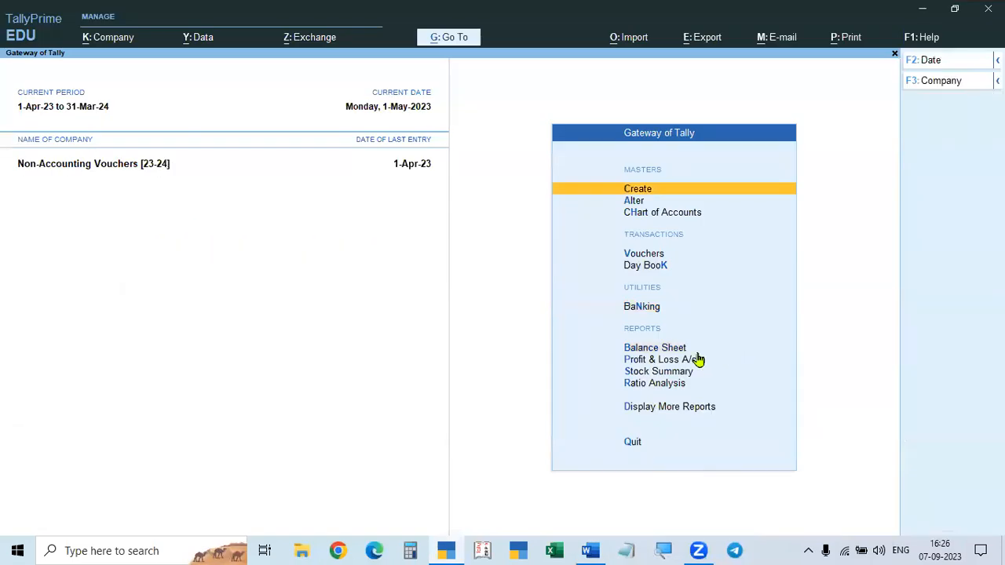
- Open the Nitin Dresses sales voucher from the Day Book, convert it from optional to regular and save it
click(649, 408)
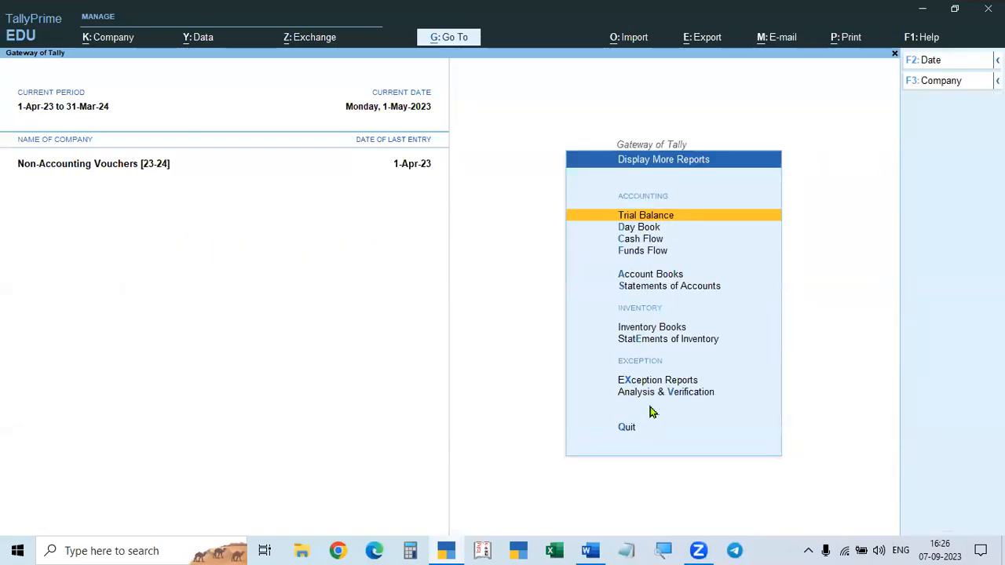
key(Escape)
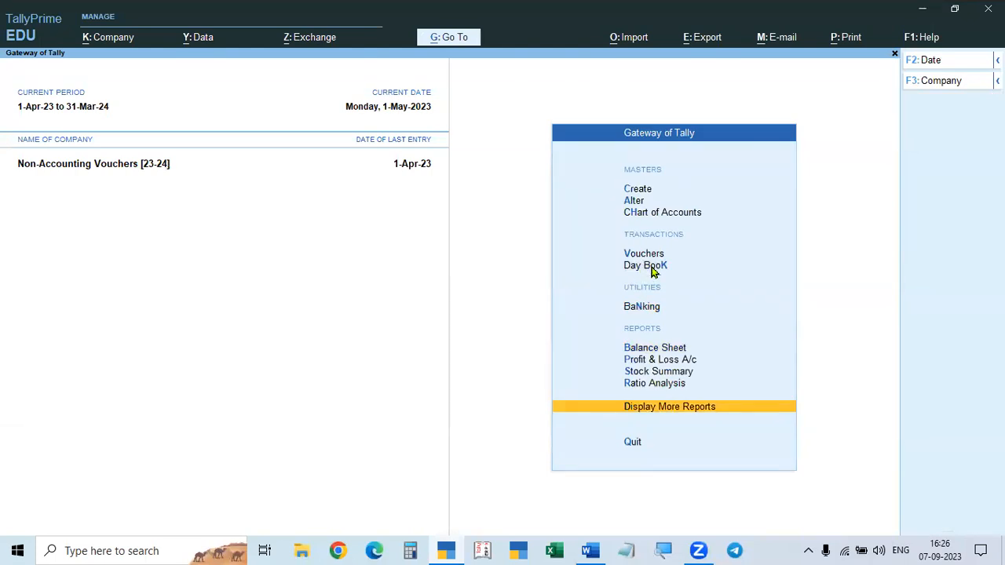
click(651, 267)
key(Return)
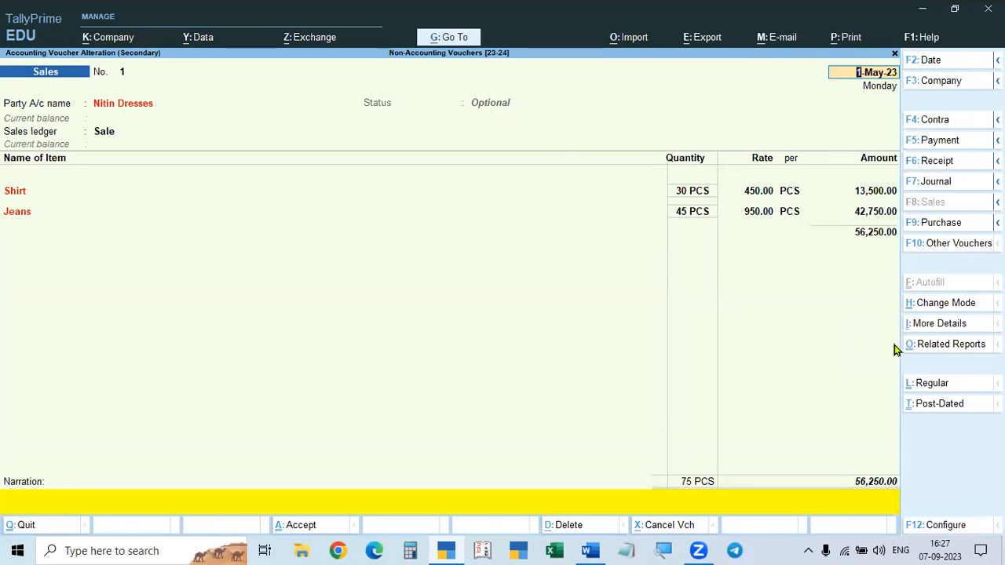
click(937, 387)
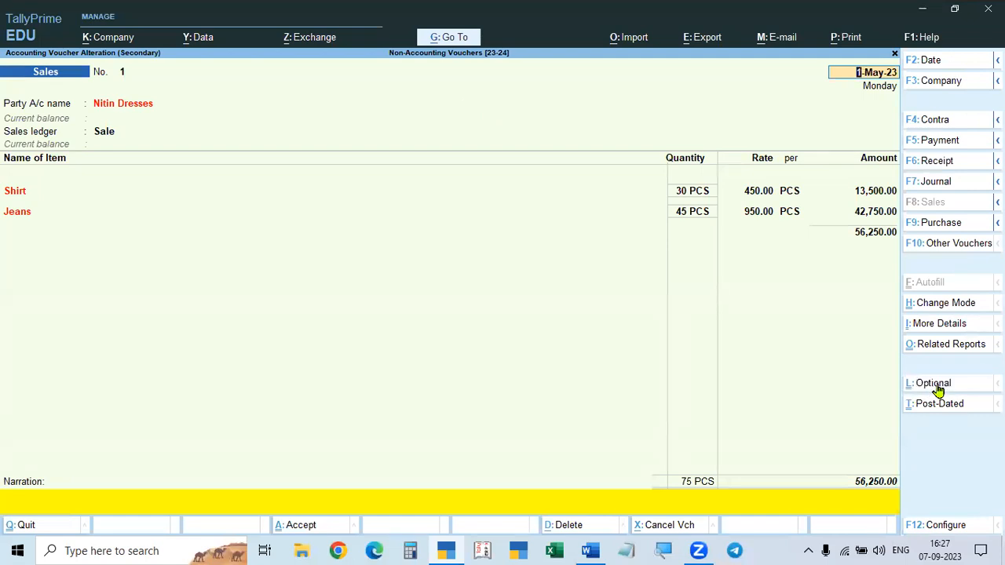
key(Return)
key(Return)
key(Return)
key(ctrl+a)
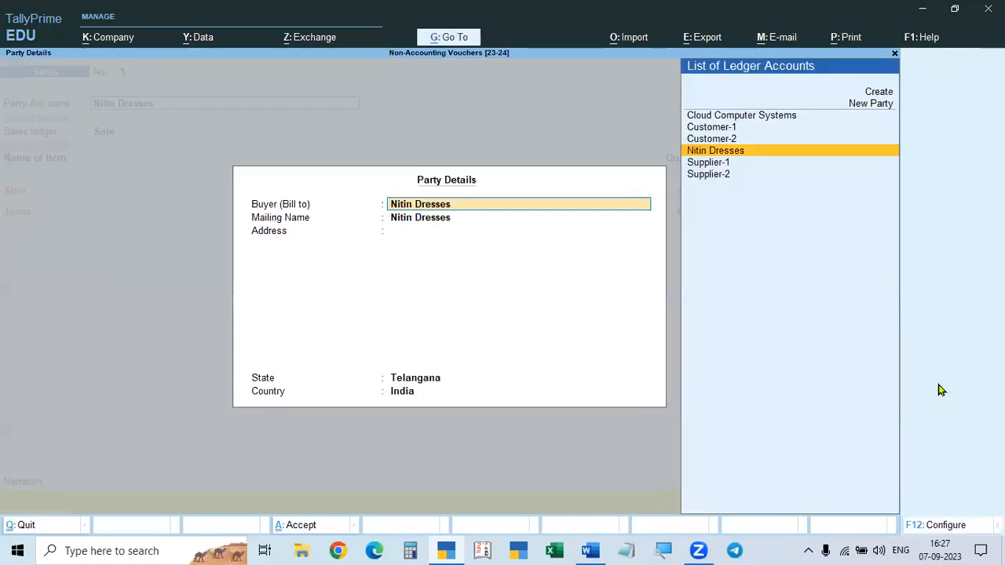
key(ctrl+a)
key(ctrl)
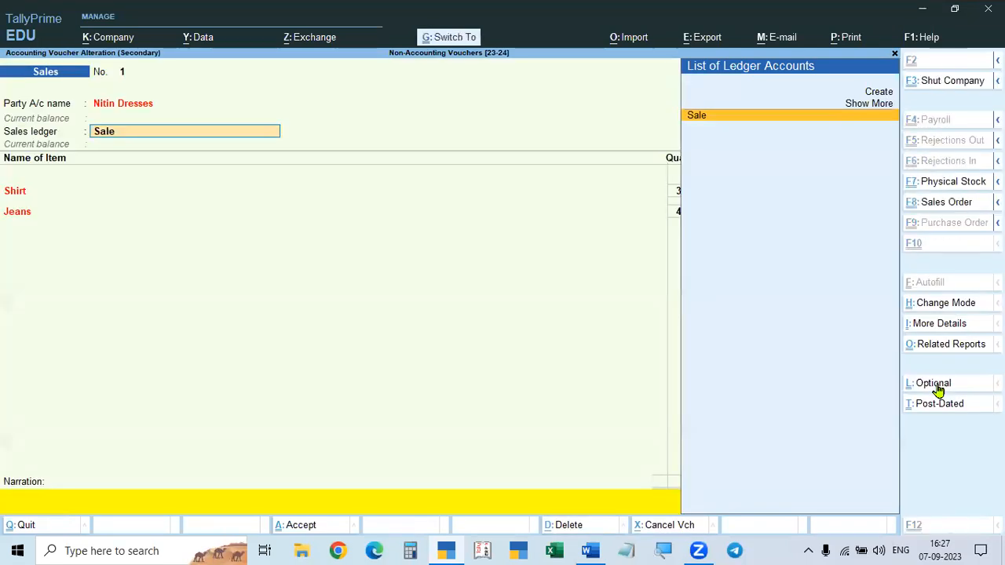
key(ctrl+a)
key(Escape)
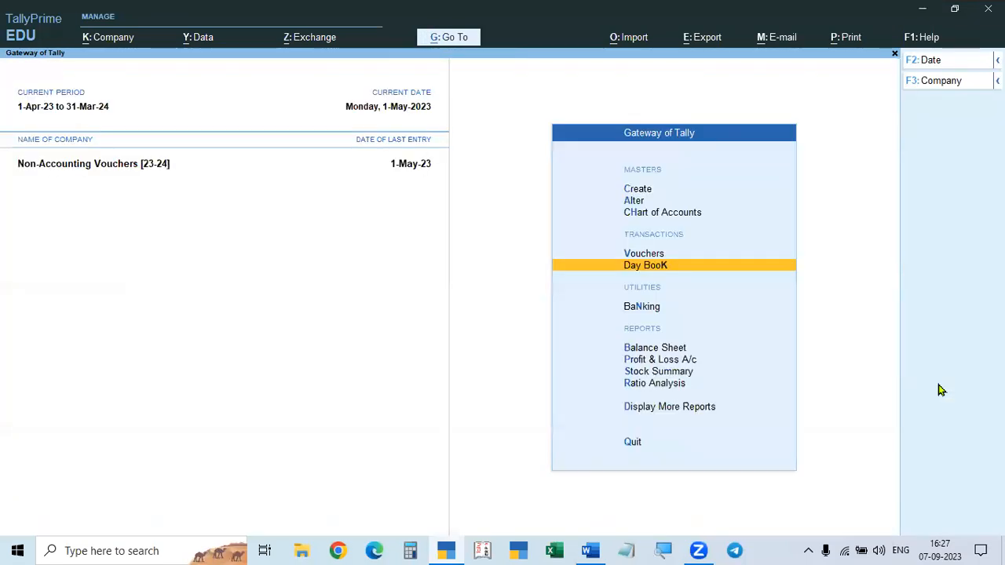
- Check the Profit & Loss A/c for the effect of the regularized sales voucher
key(Down)
key(Down)
key(Down)
key(Down)
key(Down)
key(Down)
key(Down)
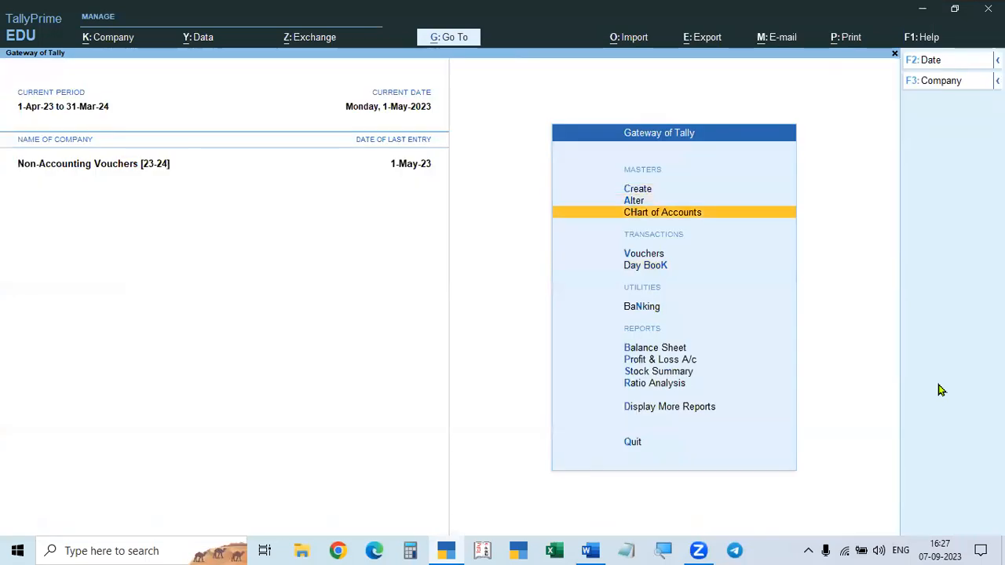
key(Return)
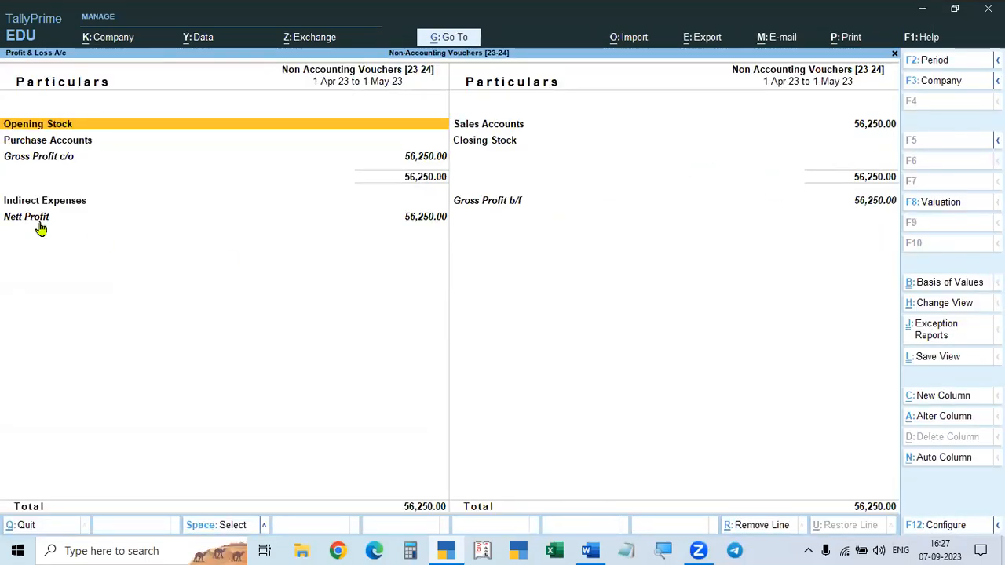
key(Escape)
- Examine the detailed Balance Sheet and its Sundry Debtors group for the Nitin Dresses balance
key(Up)
key(Return)
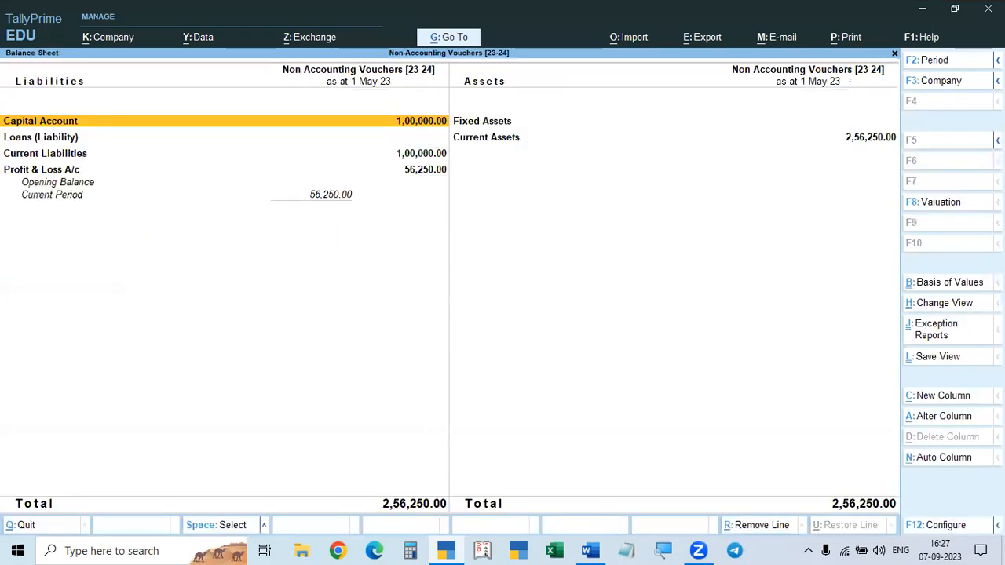
click(486, 137)
key(alt+F5)
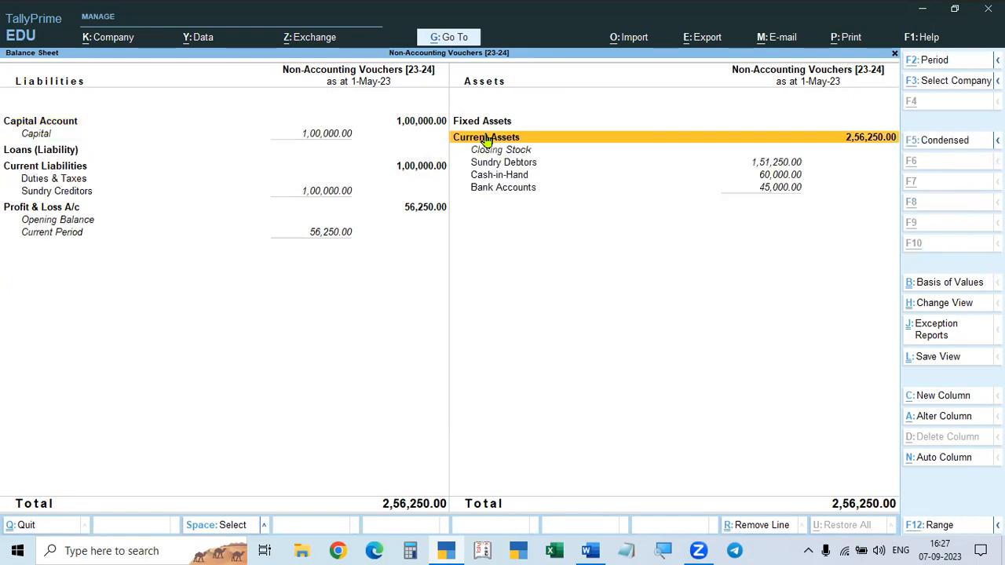
click(488, 165)
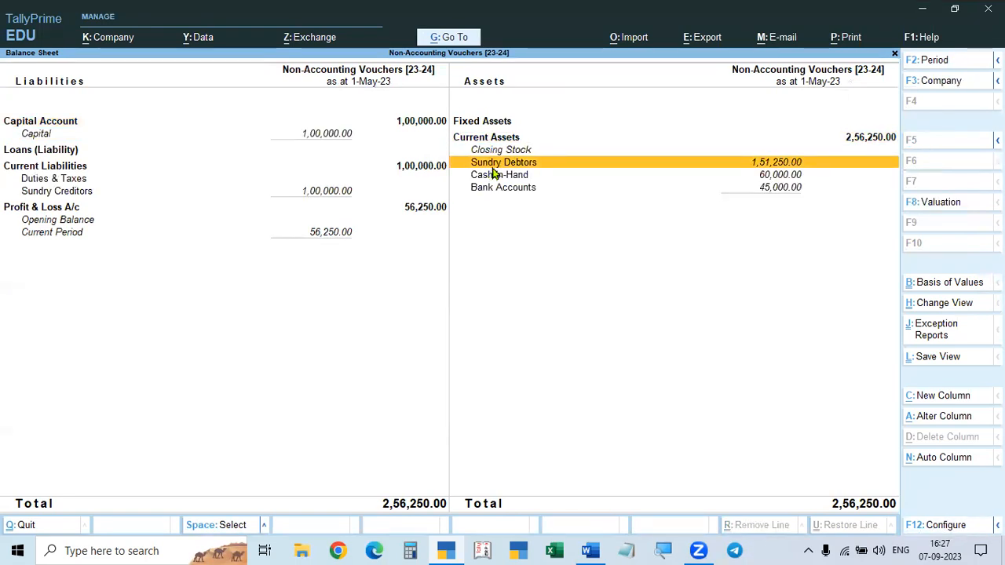
click(488, 165)
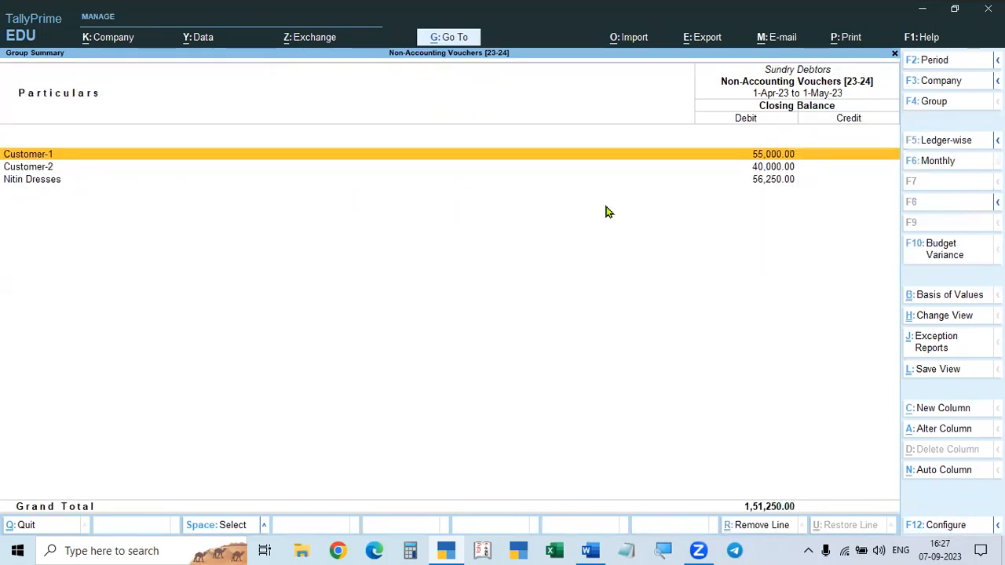
key(Escape)
key(Escape)
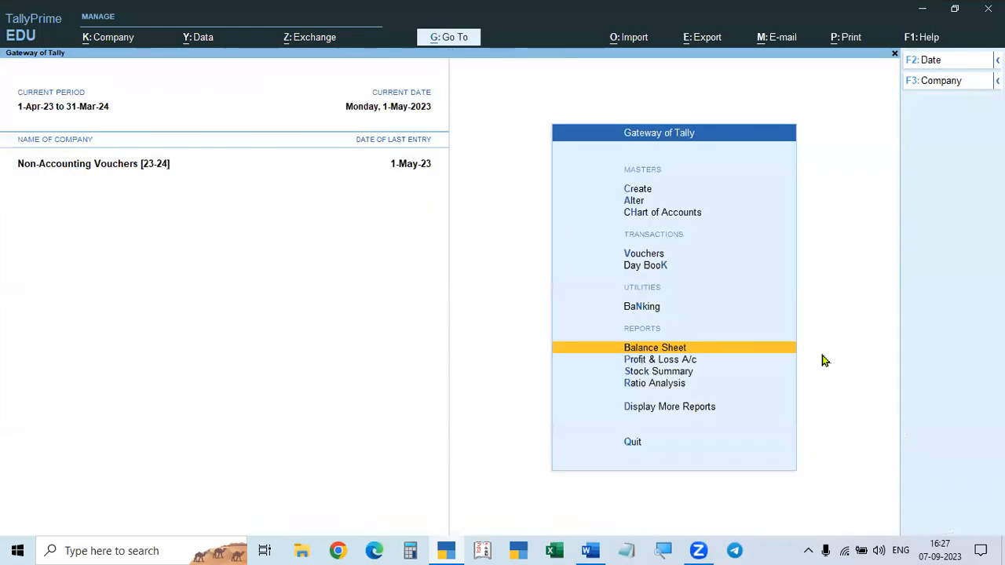
key(Escape)
key(Escape)
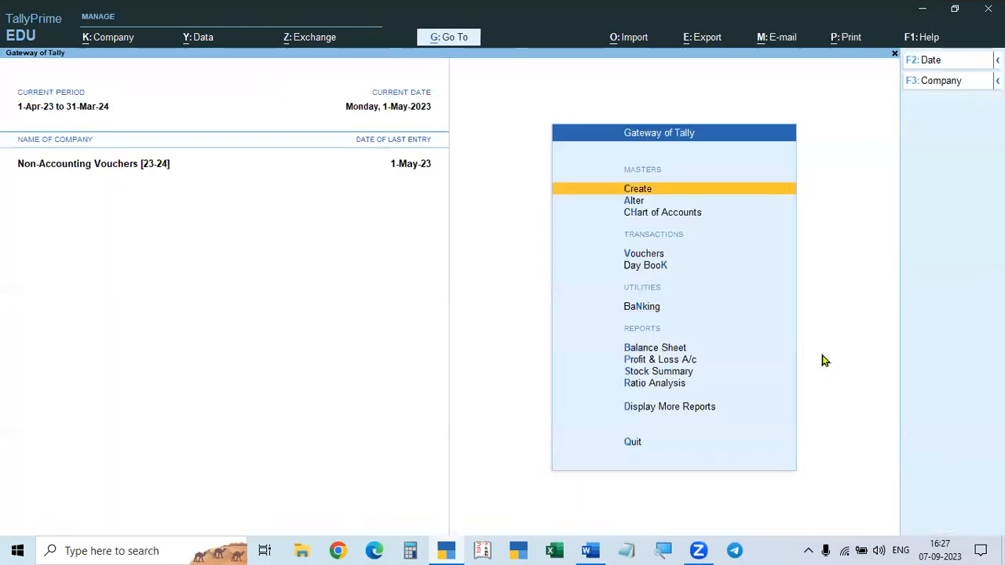
- Read the assignment's second optional voucher point in Word
key(alt+Tab)
scroll(596, 304, down, 1)
scroll(596, 304, up, 1)
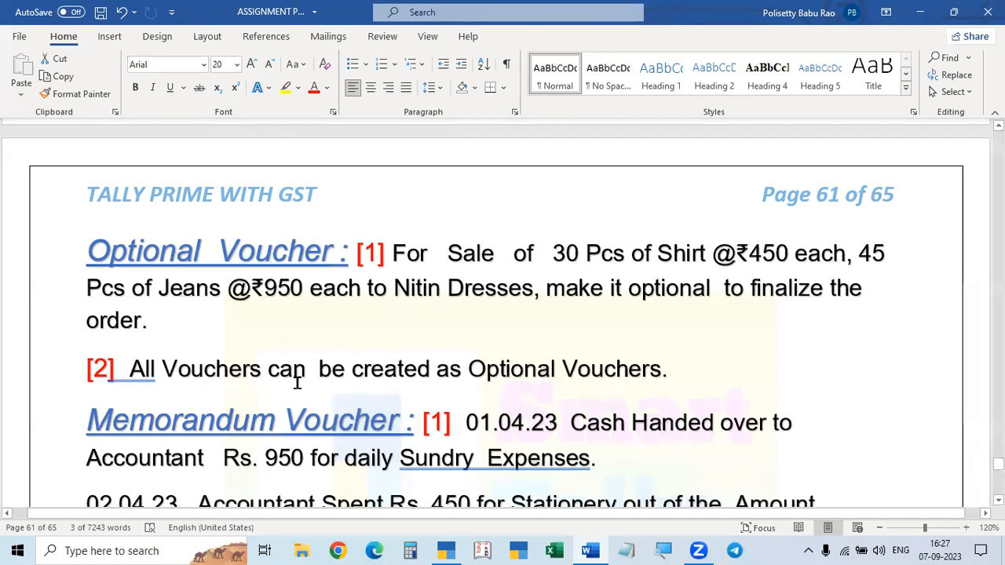
- Start a payment voucher and fill it in with Rent debited and Cash credited for 5,000
key(alt+Tab)
key(Down)
key(Down)
key(Down)
key(Down)
key(Up)
key(Return)
key(F5)
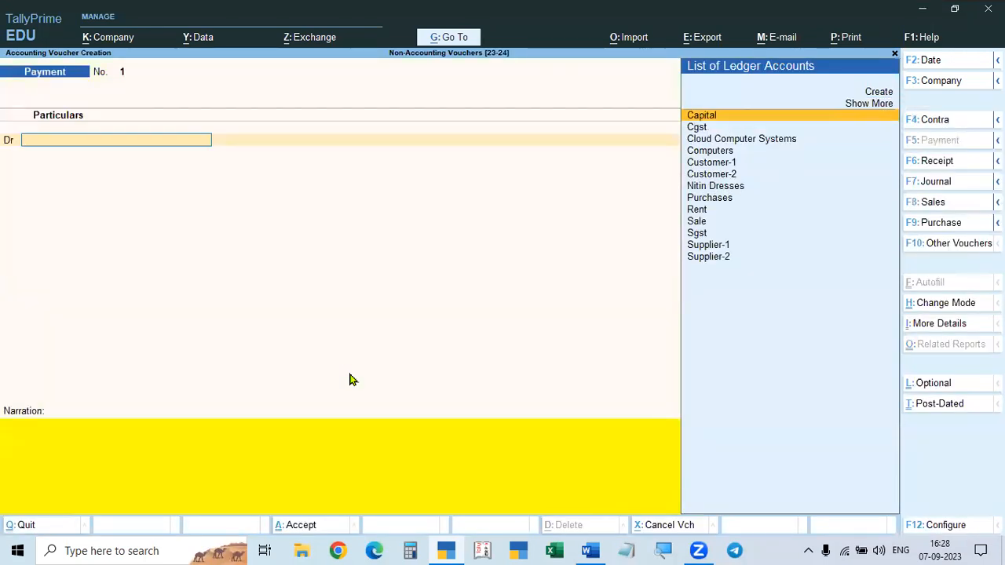
text(Rent)
key(Return)
text(5000)
key(Return)
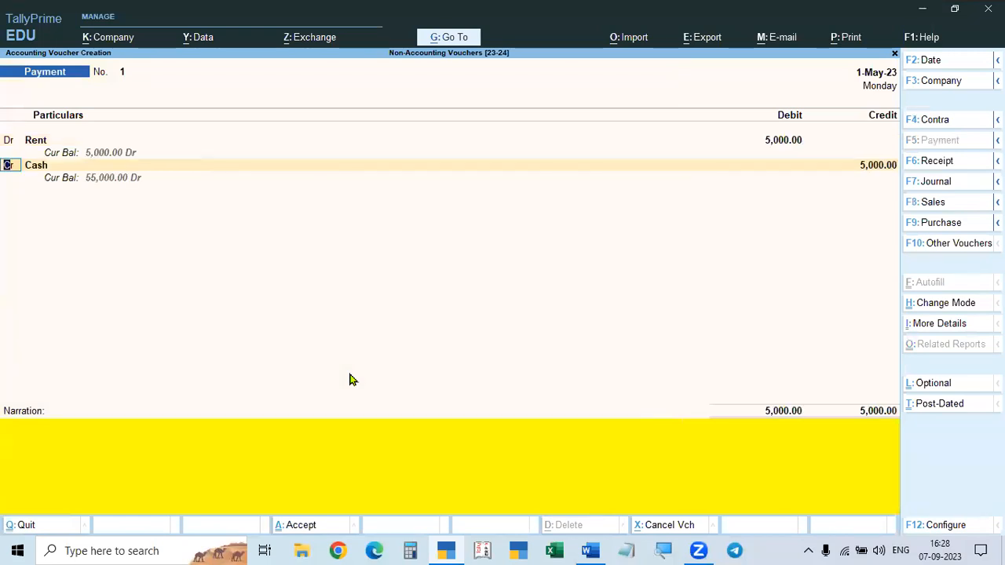
key(Return)
key(Return)
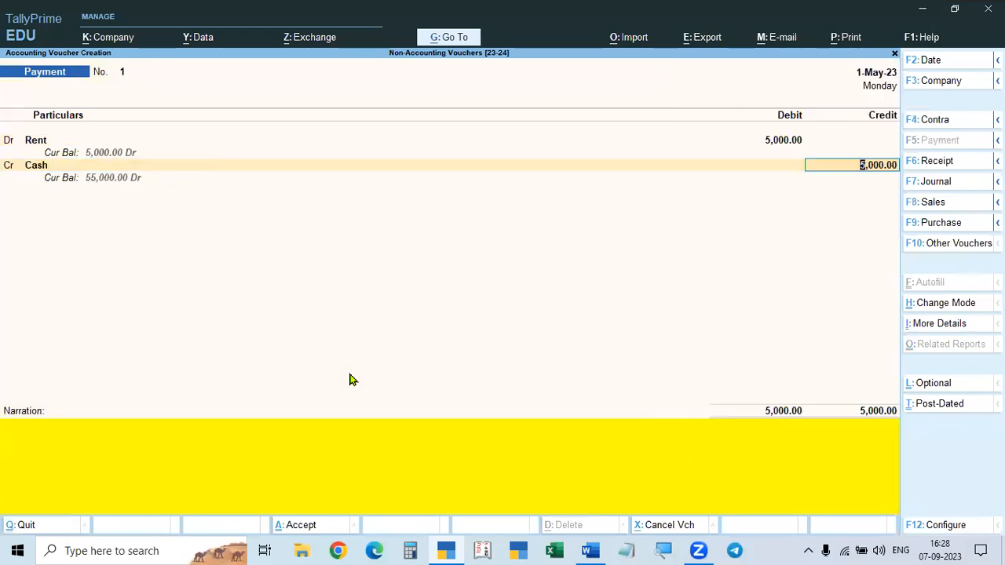
key(Return)
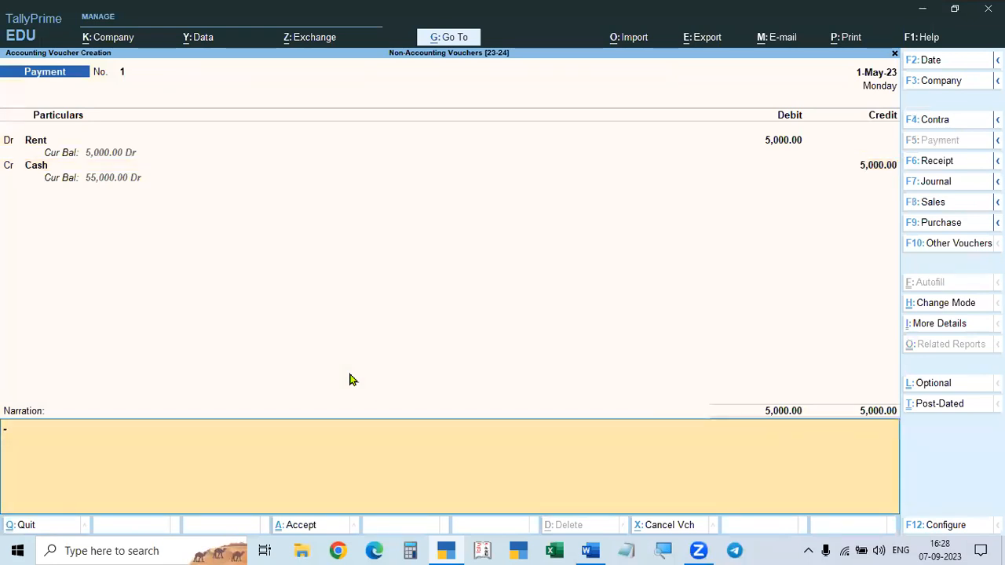
- Mark the rent payment voucher as Optional and replace Cash with State Bank of India as the credited ledger for 5,000
click(925, 385)
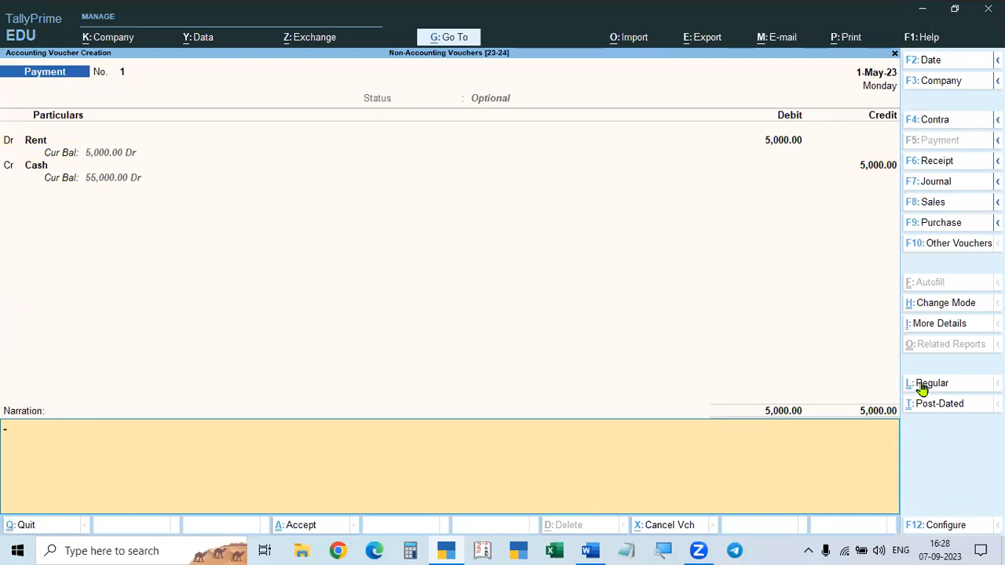
click(30, 172)
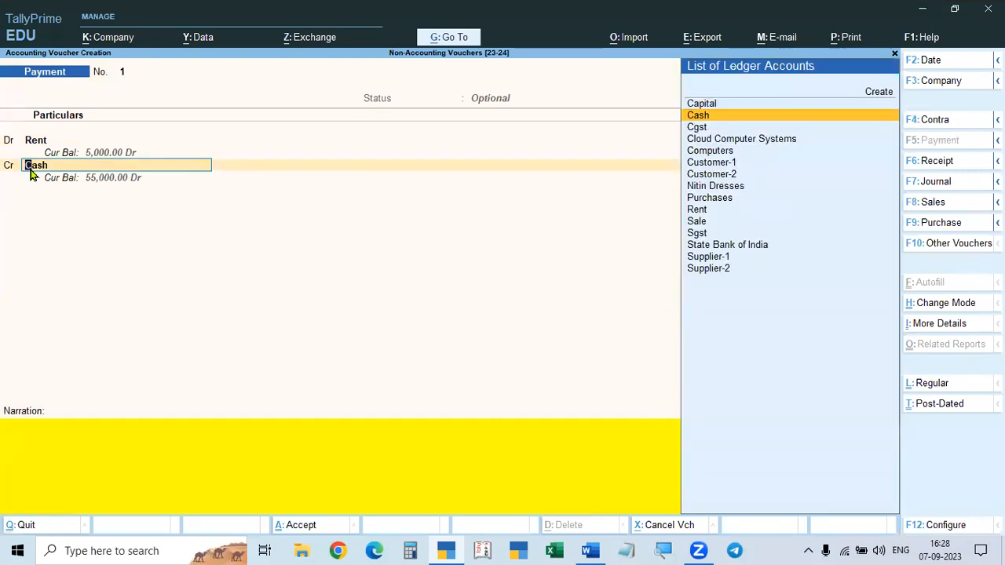
text(Sta)
key(Return)
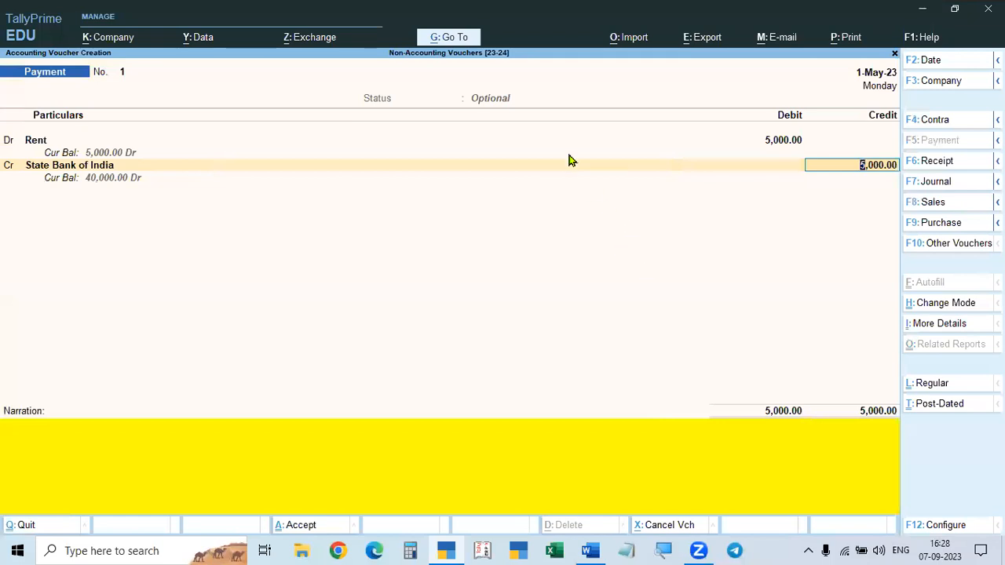
key(Return)
key(Return)
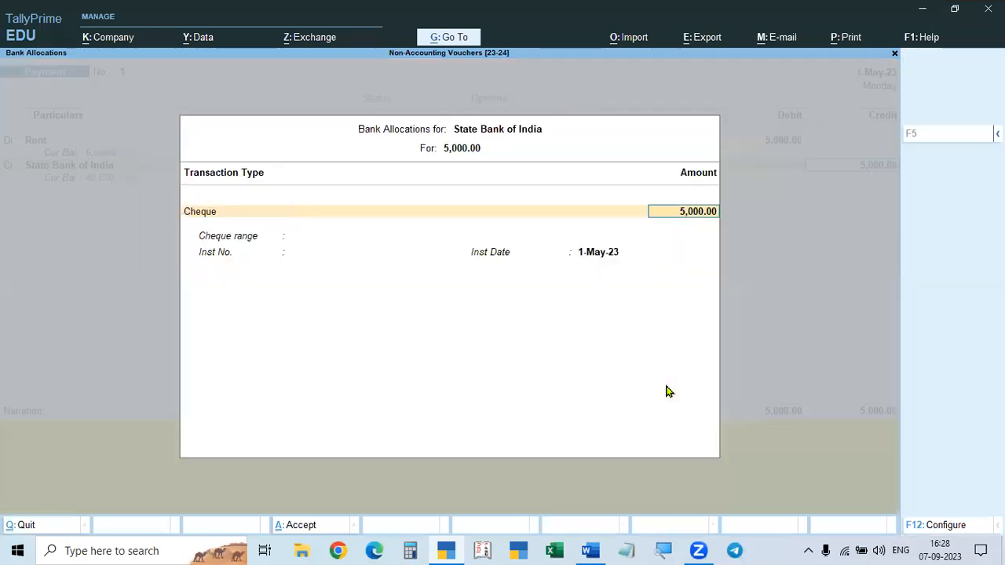
- Allocate the bank payment to a cheque with instrument number 257845, save the optional payment voucher and leave voucher entry
key(Return)
text(257845)
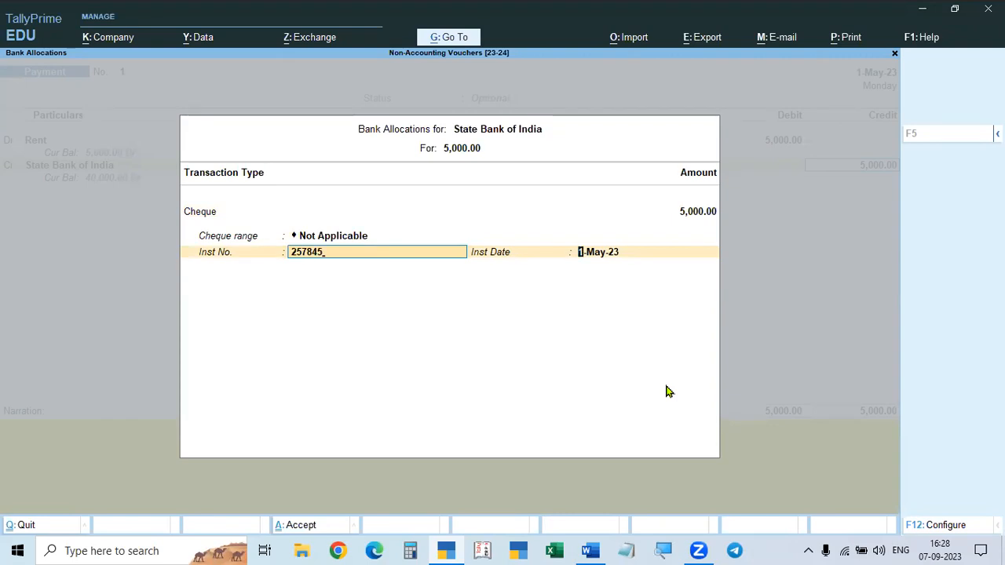
key(Return)
key(Return)
key(Return)
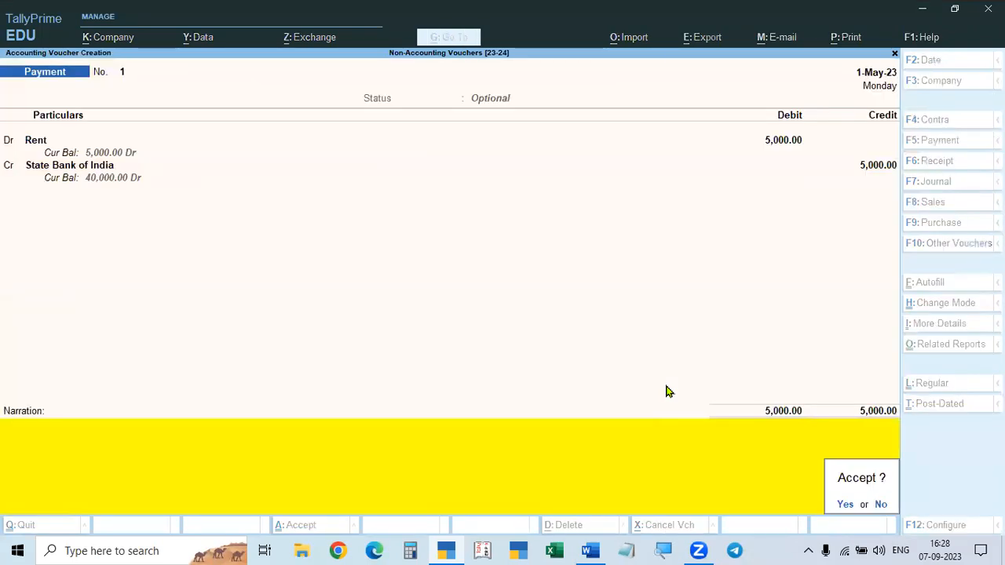
key(Return)
key(Escape)
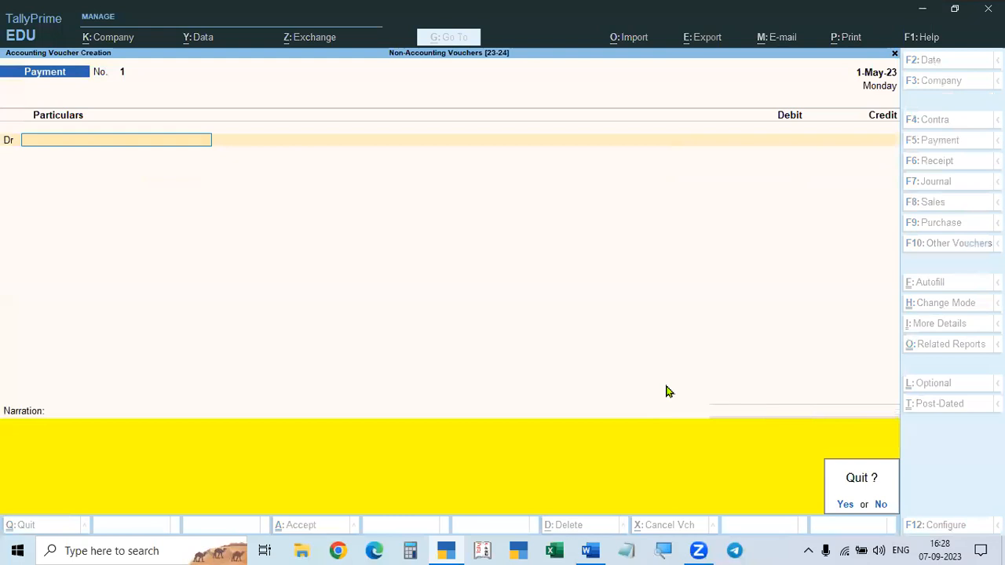
key(Return)
- Check the Profit & Loss A/c and the Balance Sheet for any effect of the optional rent voucher
key(Down)
key(Down)
key(Down)
key(Down)
key(Return)
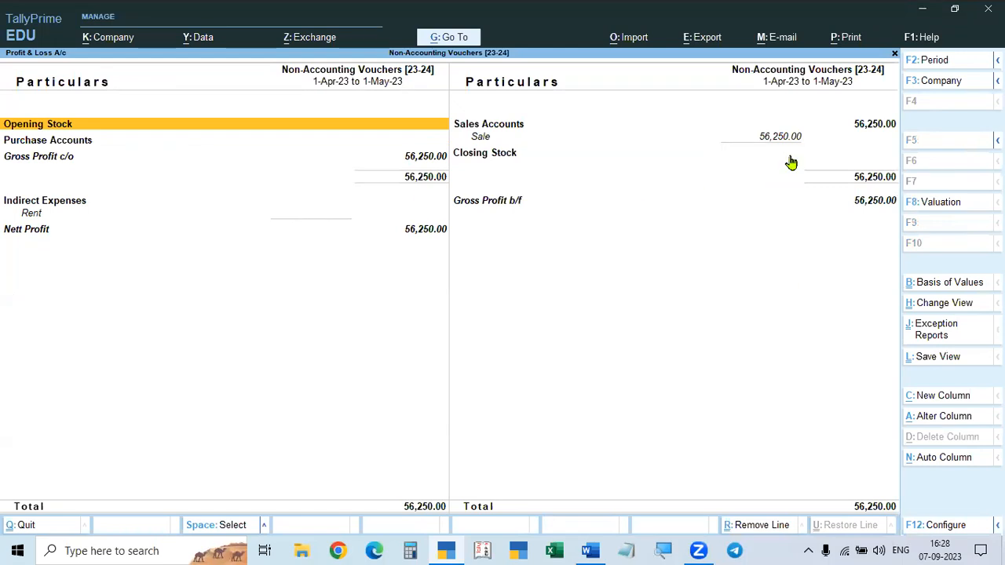
key(Escape)
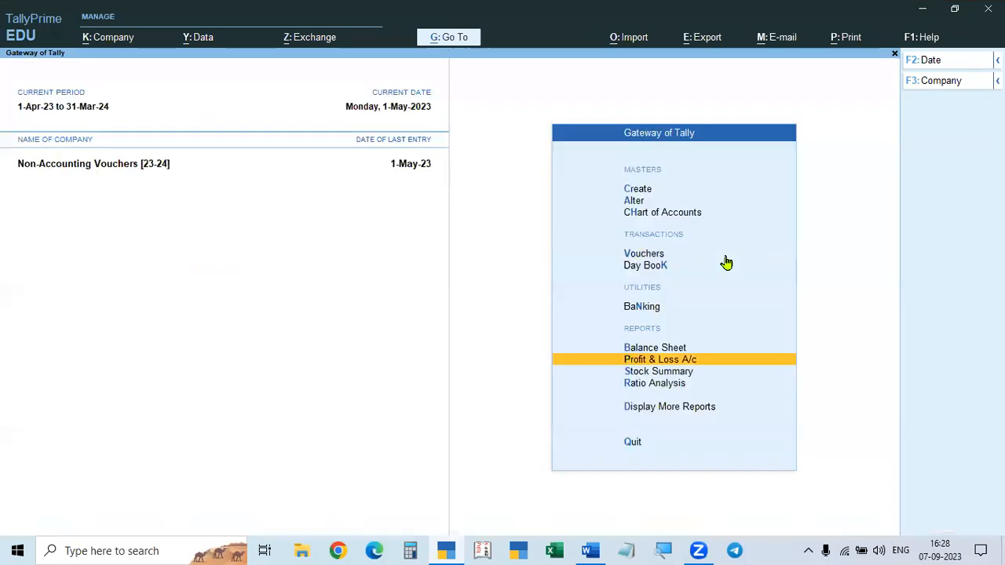
key(Up)
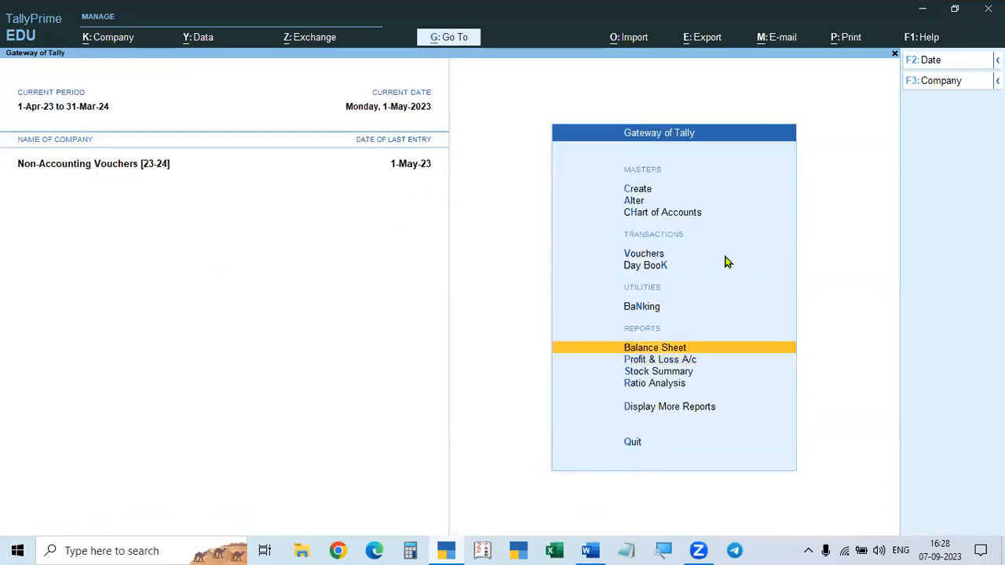
key(Return)
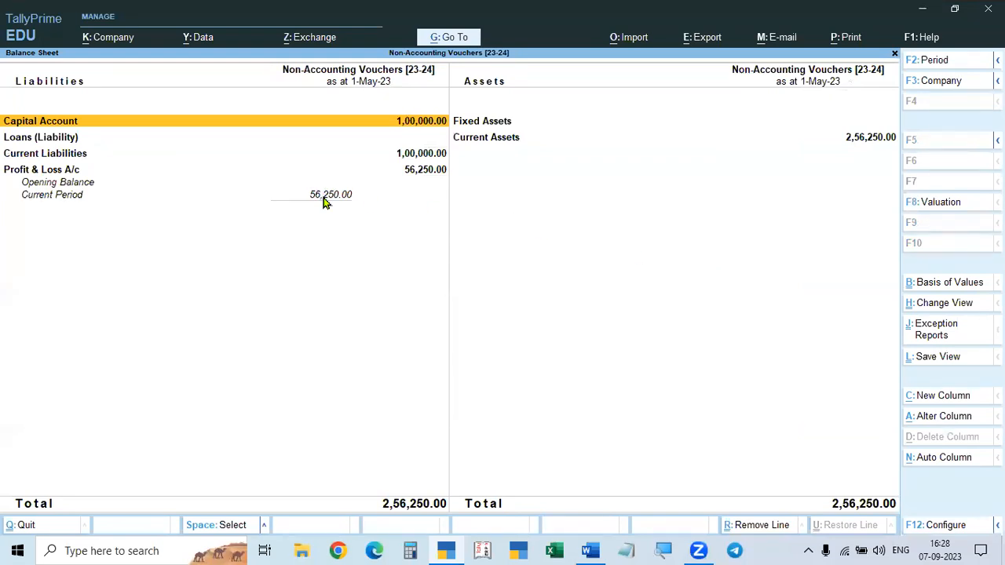
key(Escape)
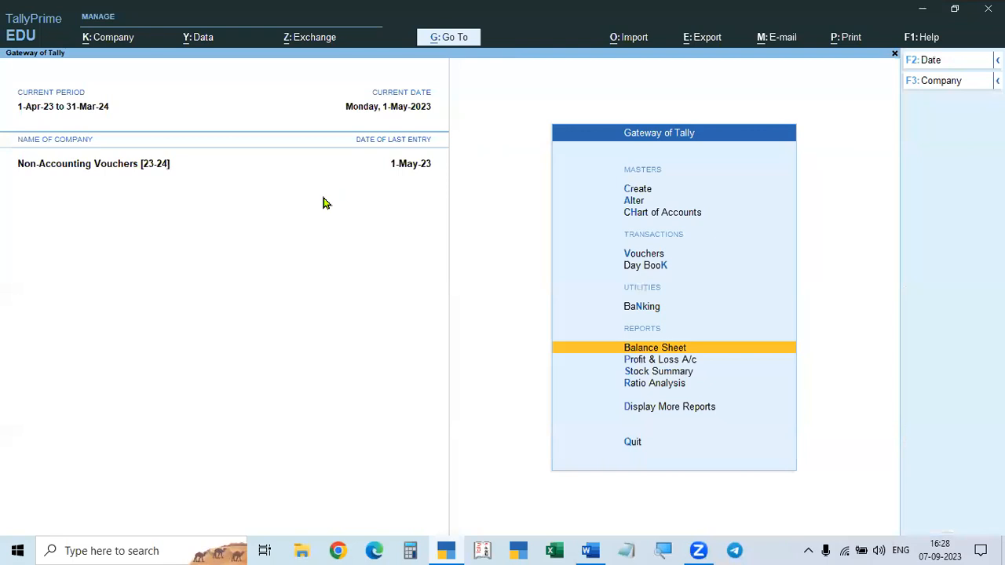
- Reread the assignment's Optional Voucher points in Word, switching between it and TallyPrime
key(alt+Tab)
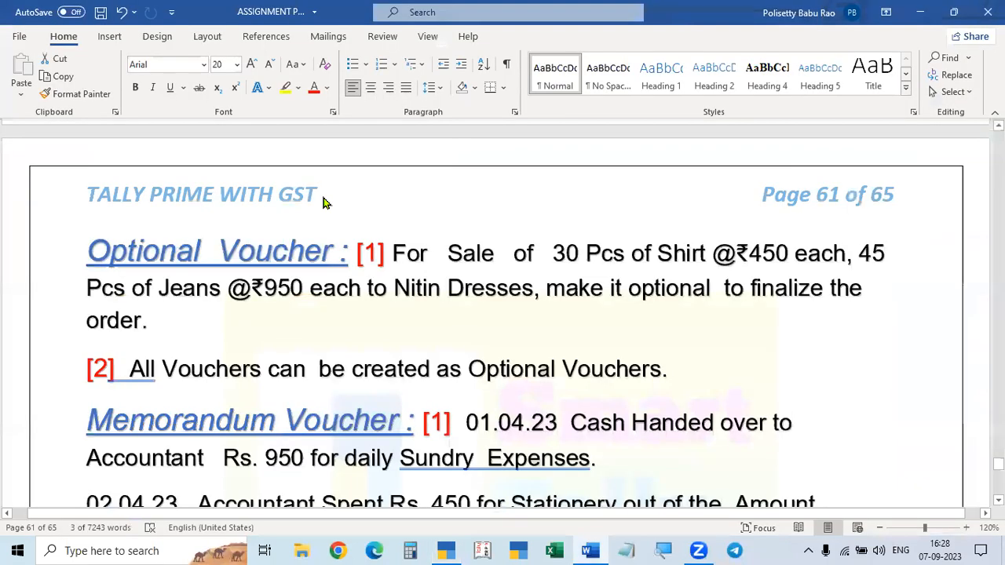
scroll(294, 299, down, 1)
key(alt+Tab)
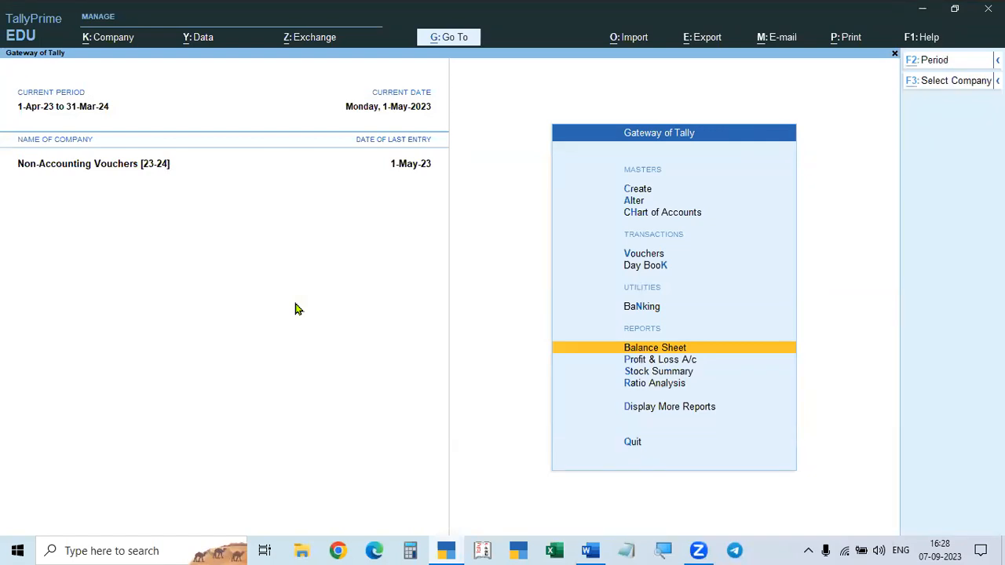
key(alt+Tab)
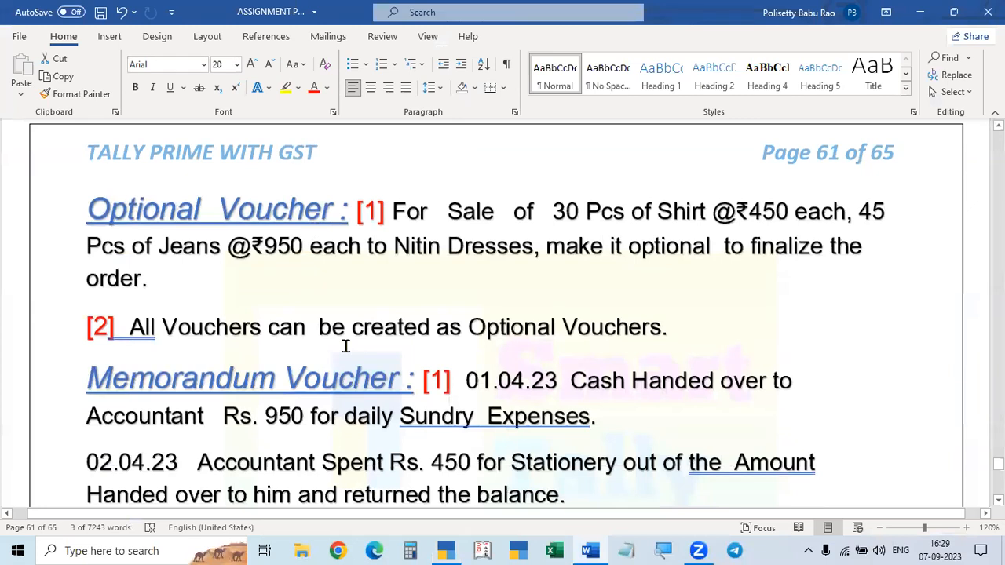
key(alt+Tab)
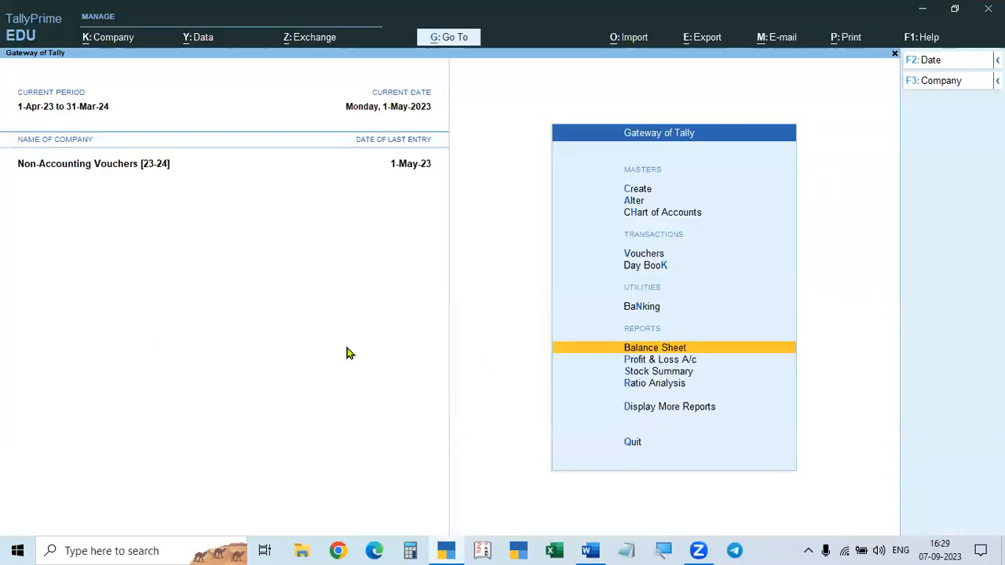
key(alt+Tab)
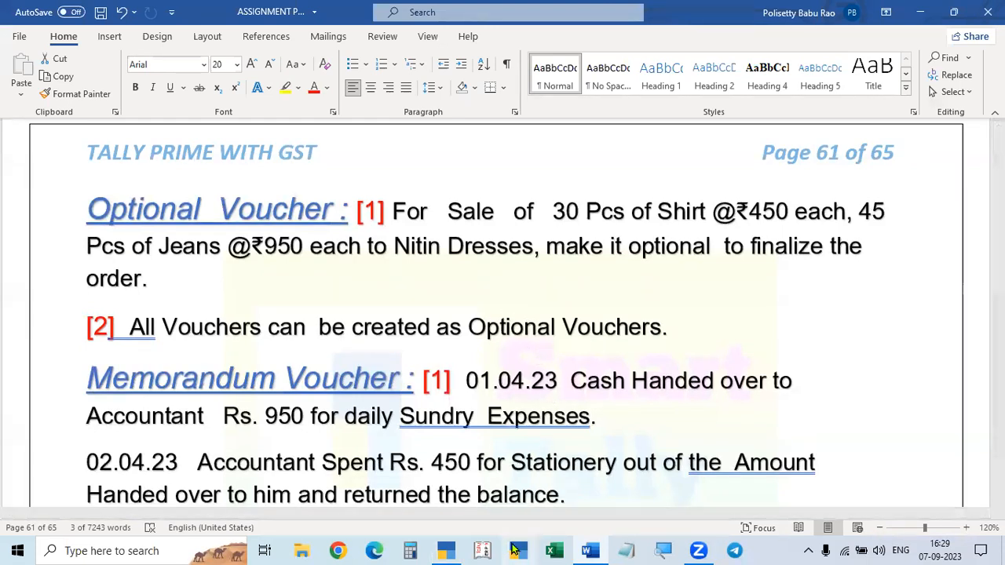
- Switch to TallyPrime and open the optional voucher register from the exception reports
click(448, 550)
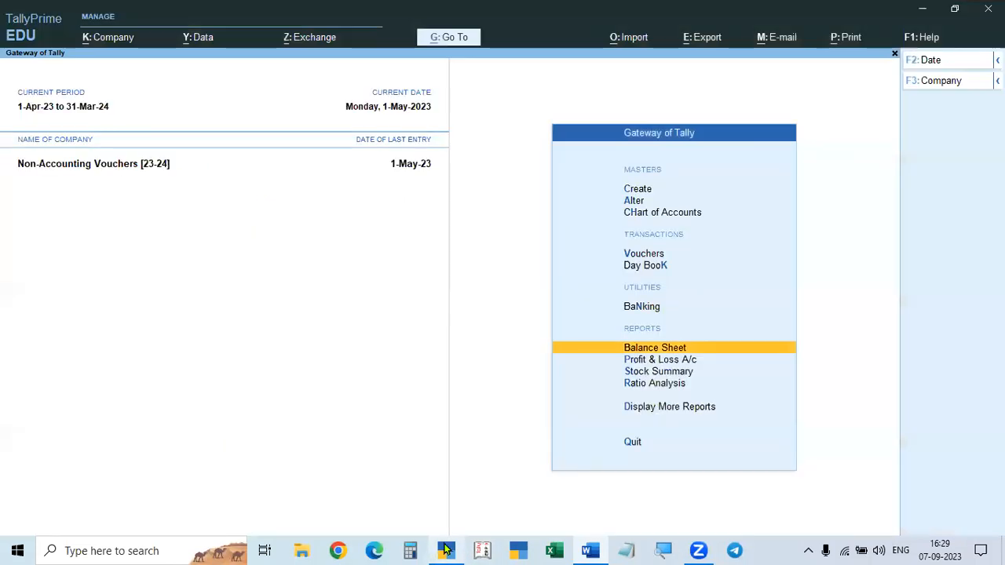
key(Down)
key(Down)
key(Down)
key(Down)
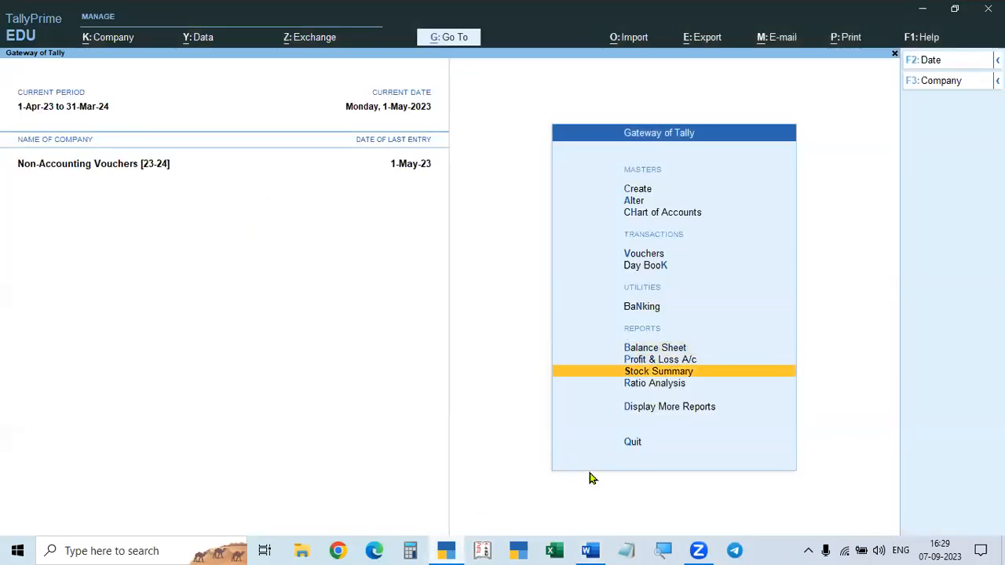
key(Return)
key(Down)
key(Down)
key(Down)
key(Down)
key(Down)
key(Down)
key(Down)
key(Down)
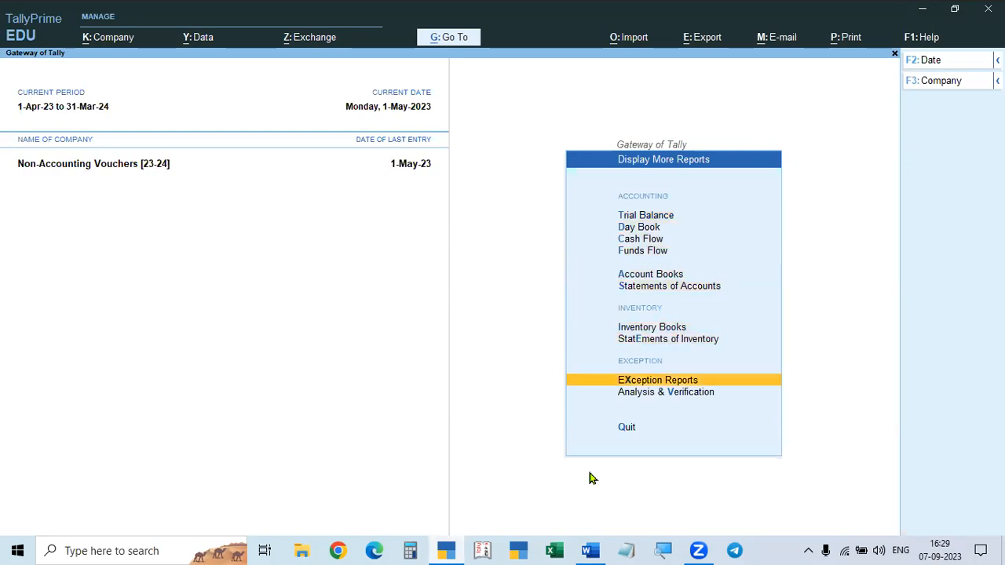
key(Return)
key(Down)
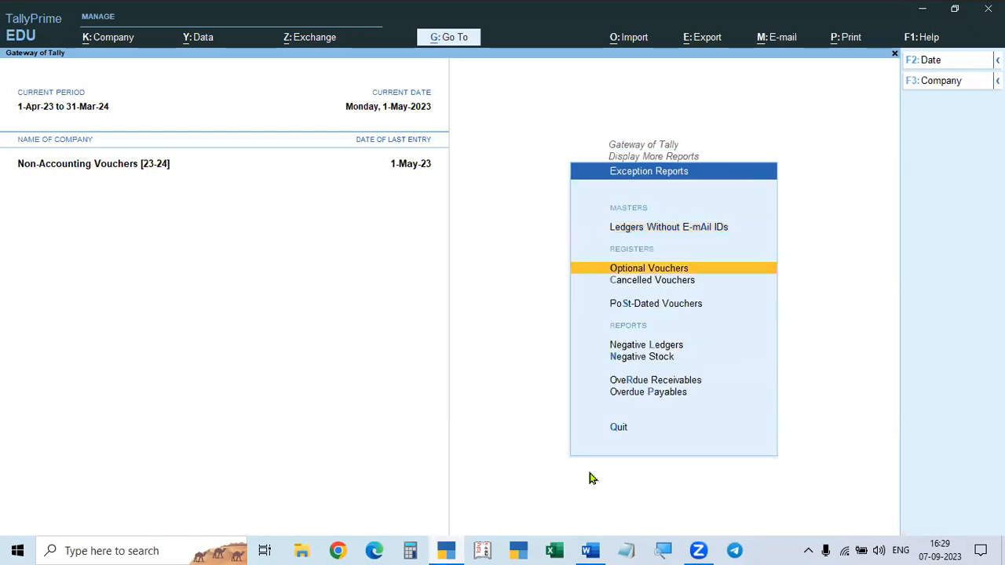
key(Return)
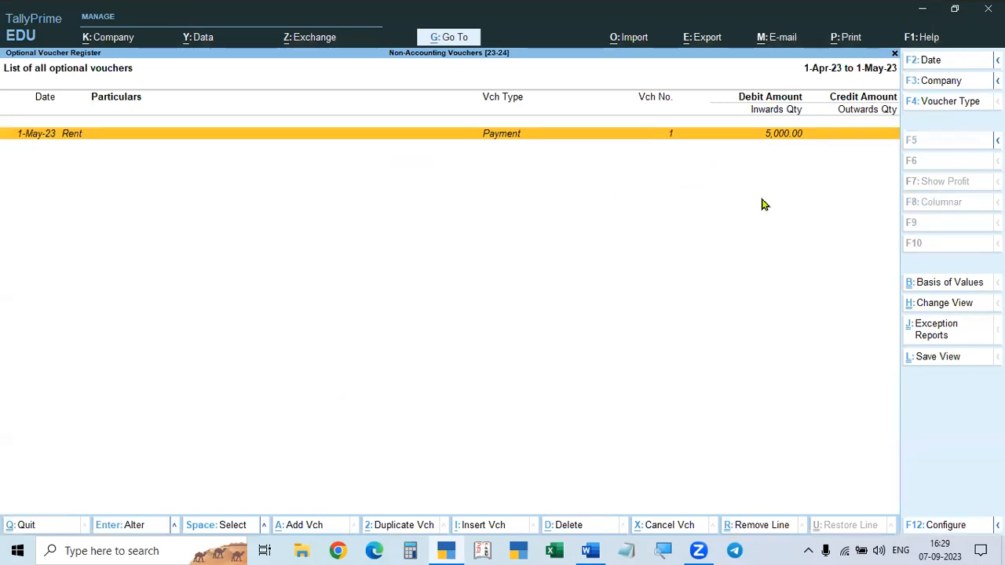
- Convert the optional rent payment voucher of 1-May-23 to a regular voucher and save it
key(Return)
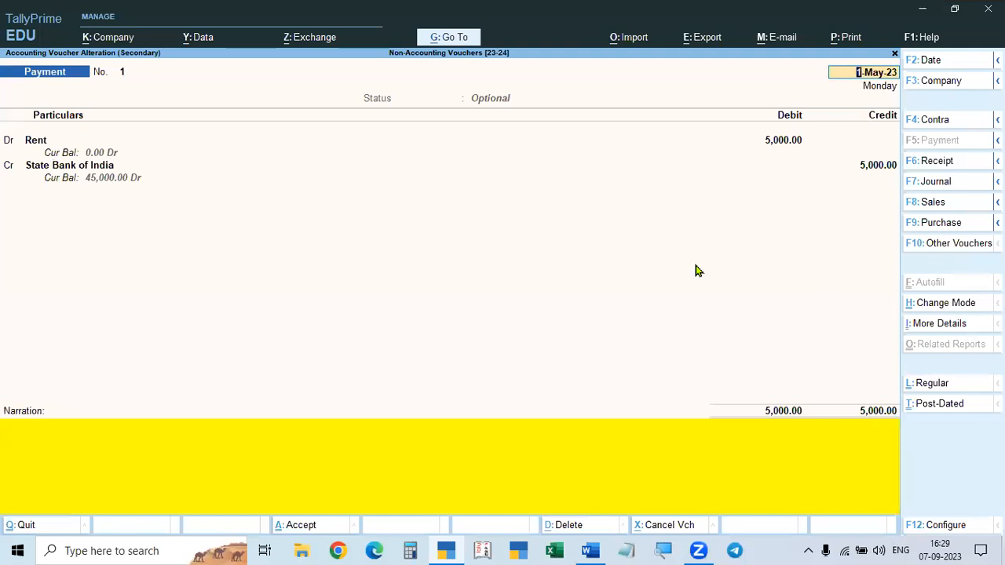
click(929, 387)
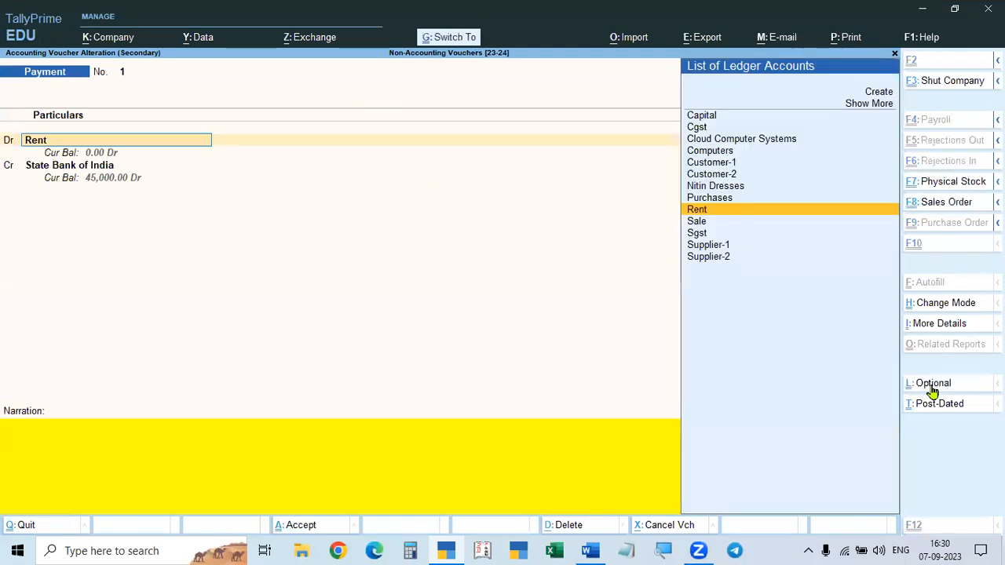
key(ctrl+a)
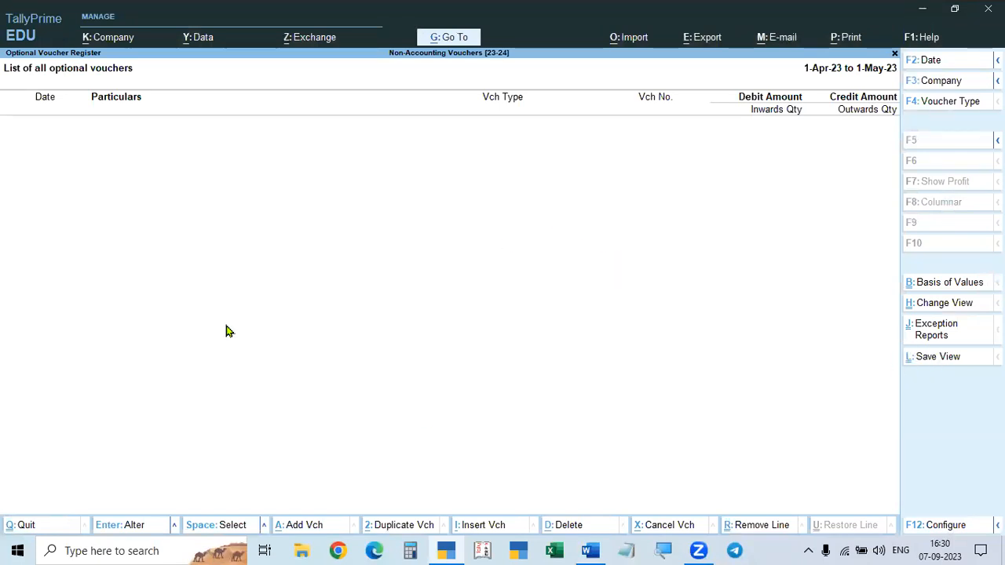
- Examine the detailed Profit & Loss A/c for the effect of the regularized rent payment, and return to the Gateway of Tally
key(Escape)
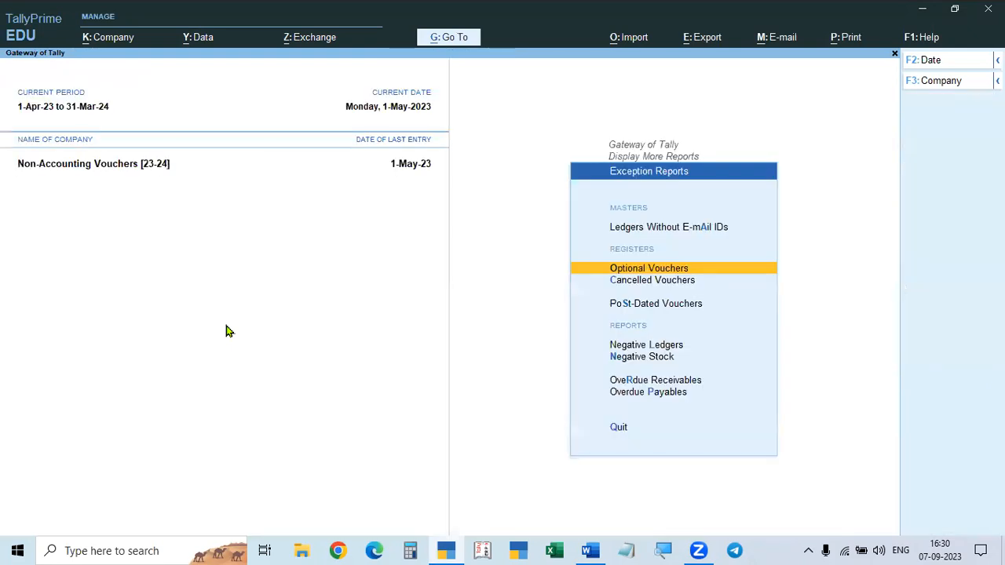
key(Escape)
key(Escape)
key(Up)
key(Up)
key(Up)
key(Return)
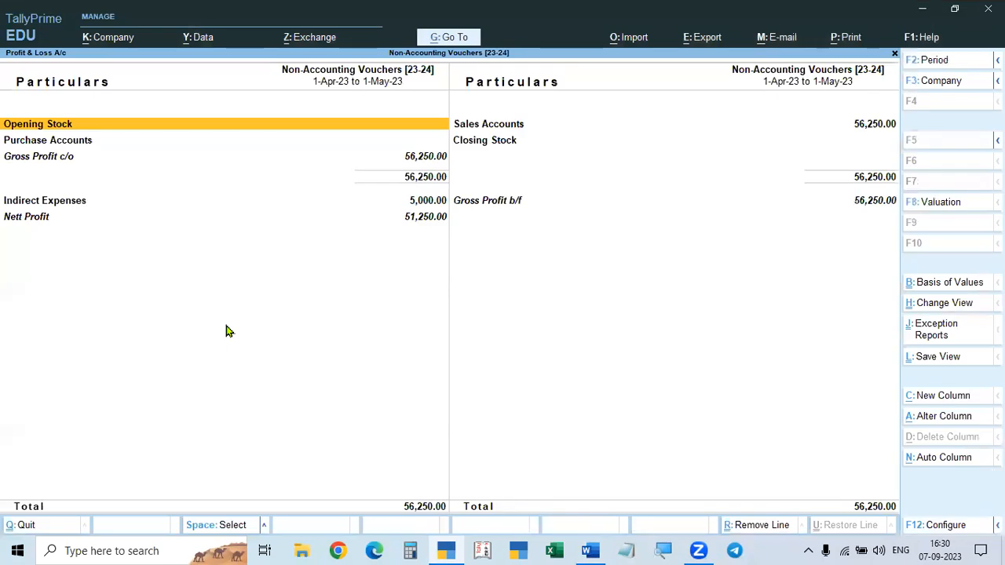
key(alt)
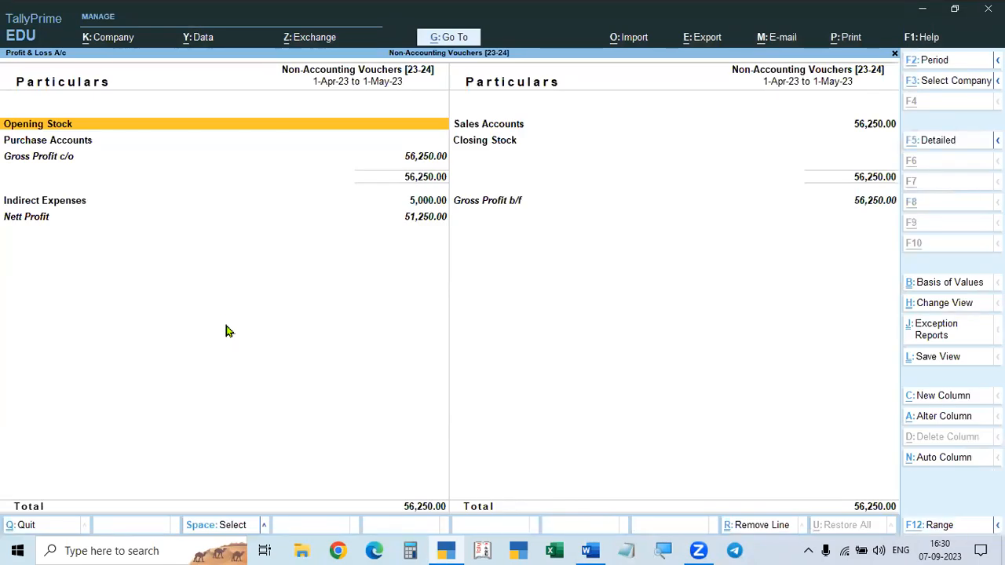
key(alt+F5)
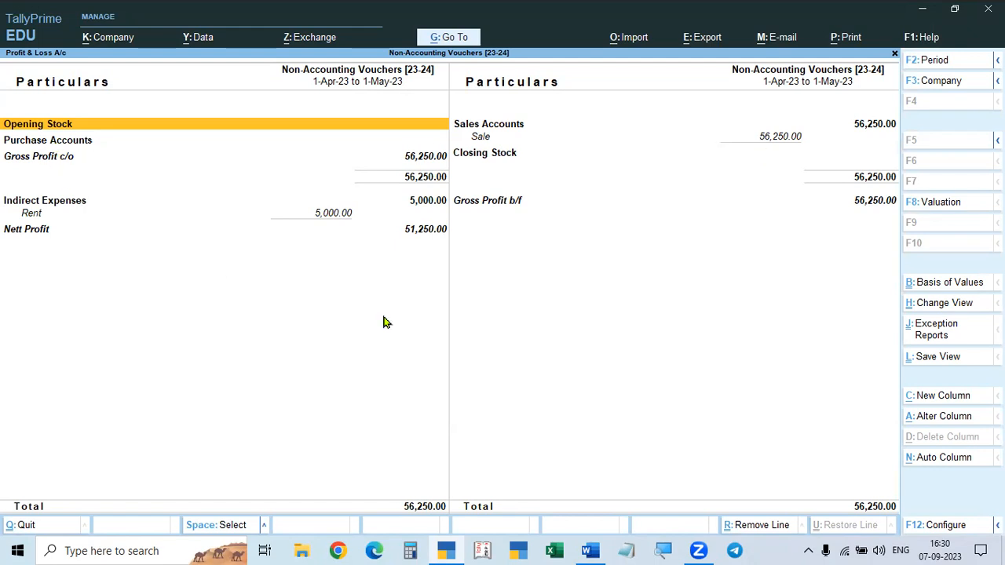
key(Escape)
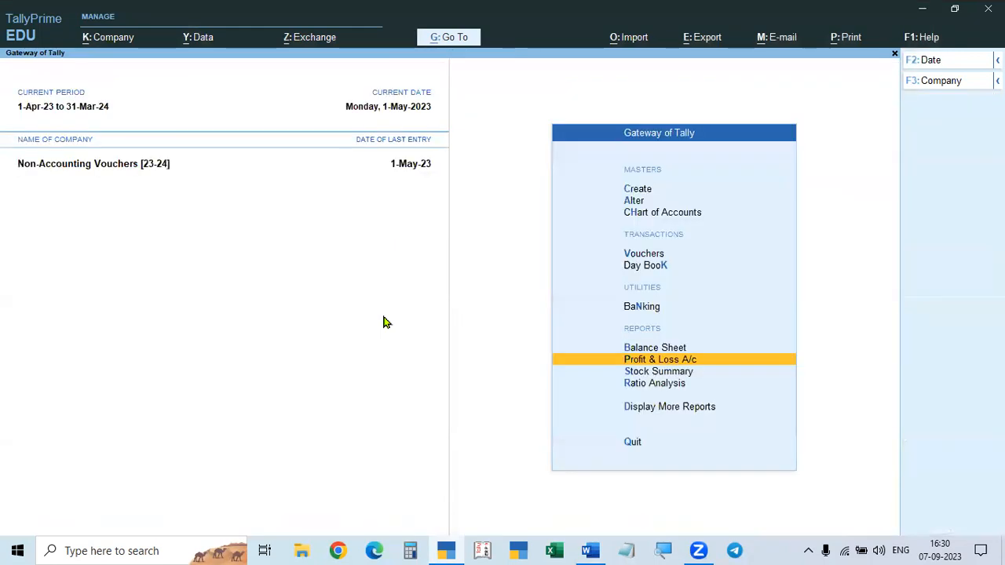
key(Escape)
key(n)
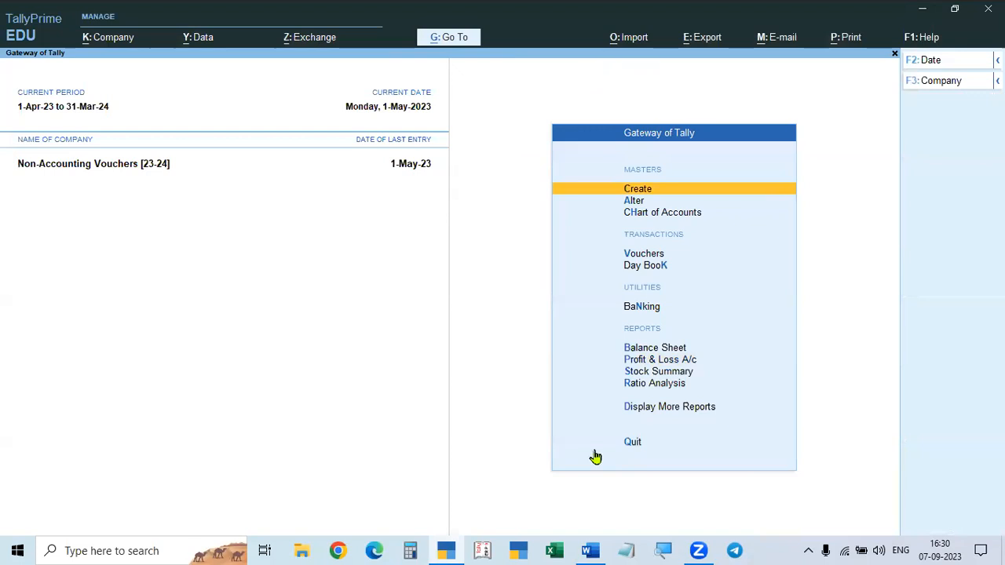
- Review the assignment's Post-Dated, Optional and Memorandum Voucher exercises in Word
click(585, 549)
scroll(532, 397, down, 1)
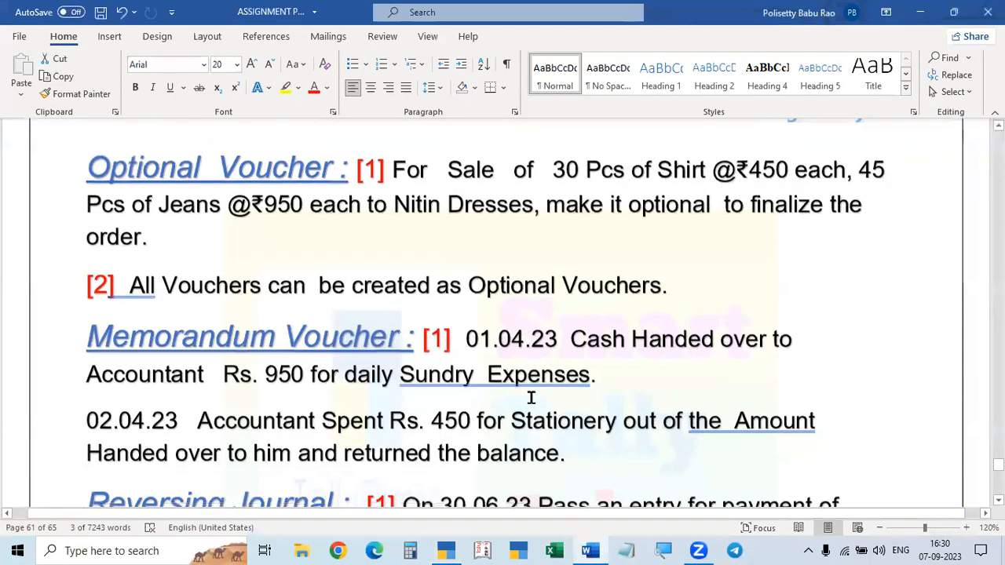
scroll(531, 397, up, 8)
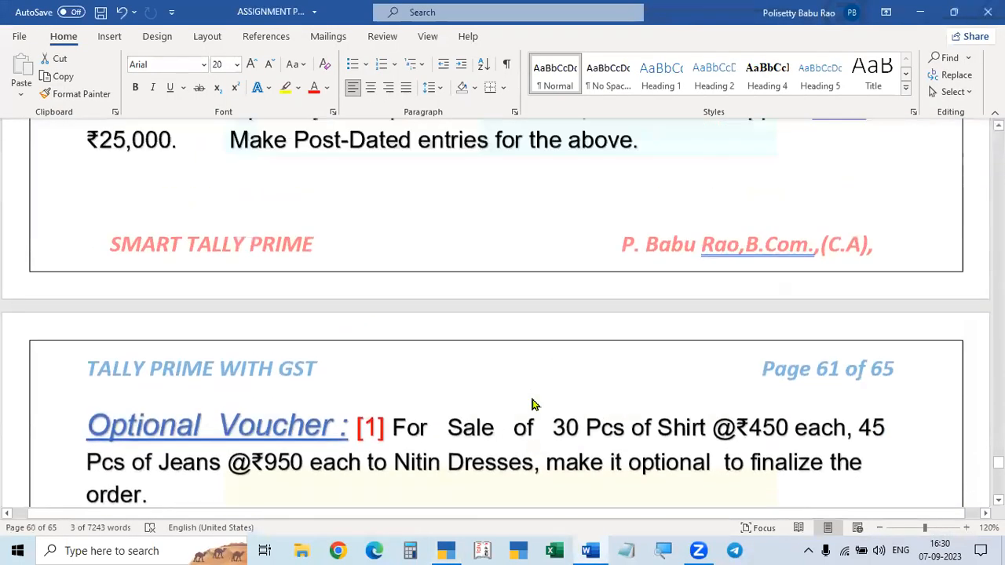
scroll(533, 392, down, 6)
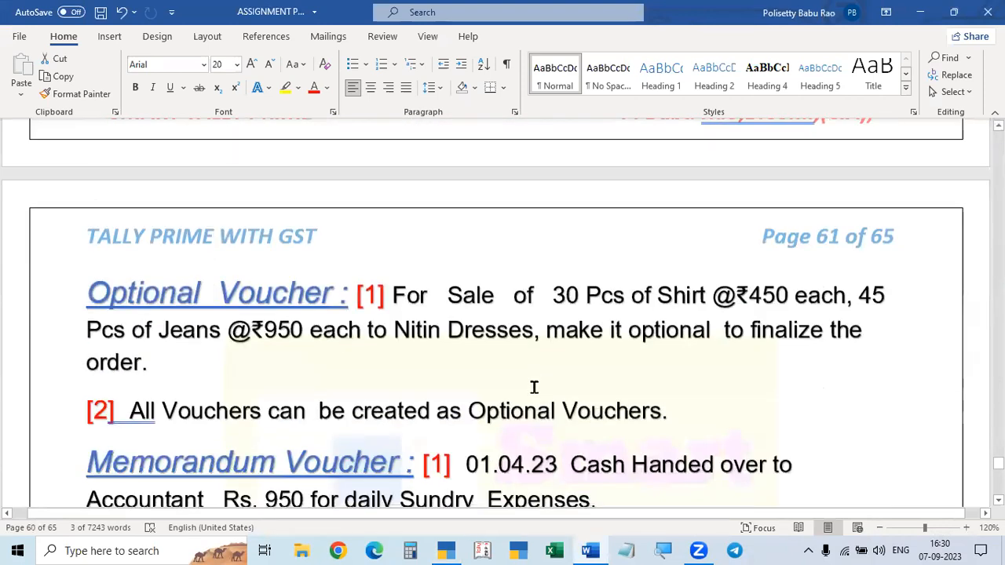
scroll(543, 227, up, 6)
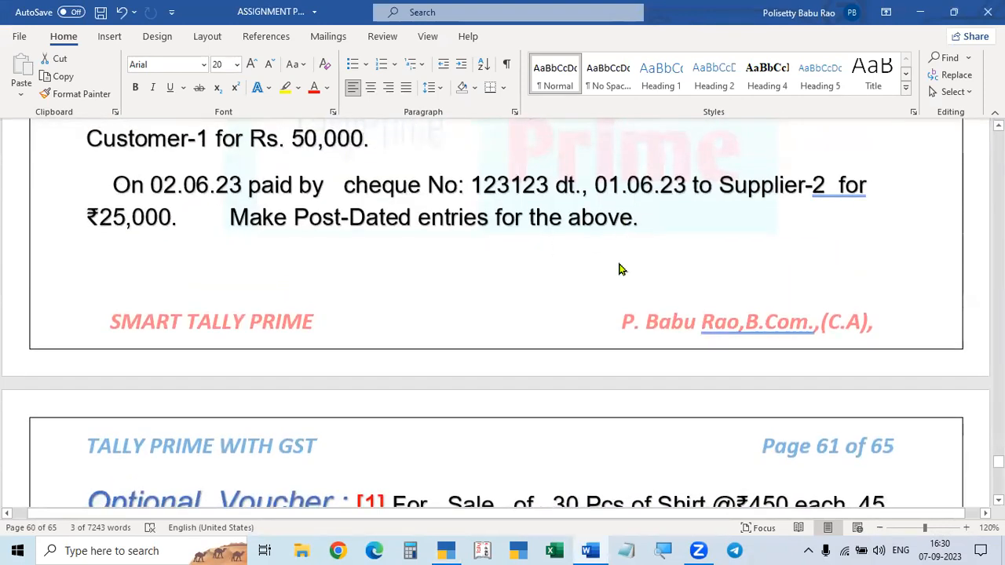
scroll(619, 269, down, 7)
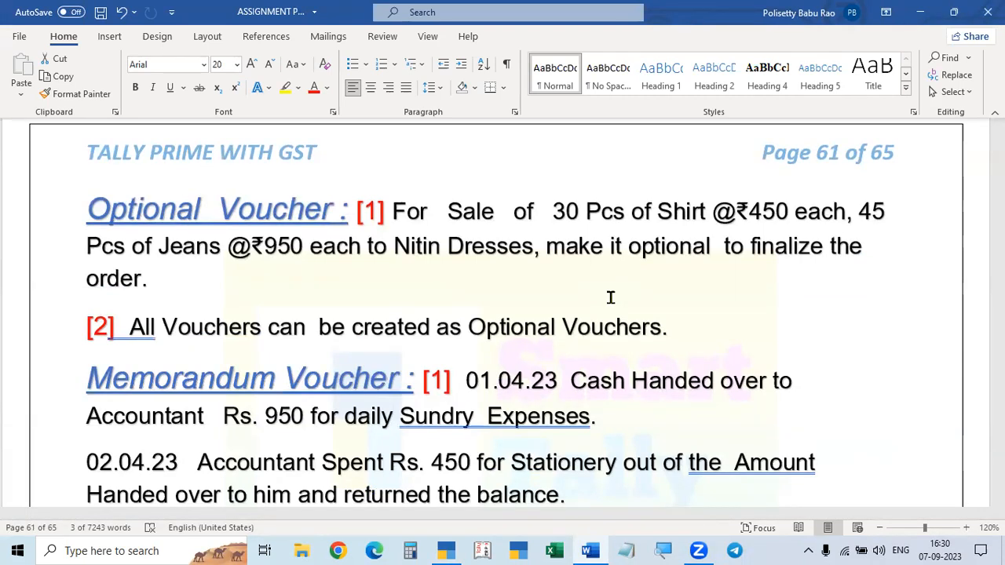
scroll(611, 297, up, 1)
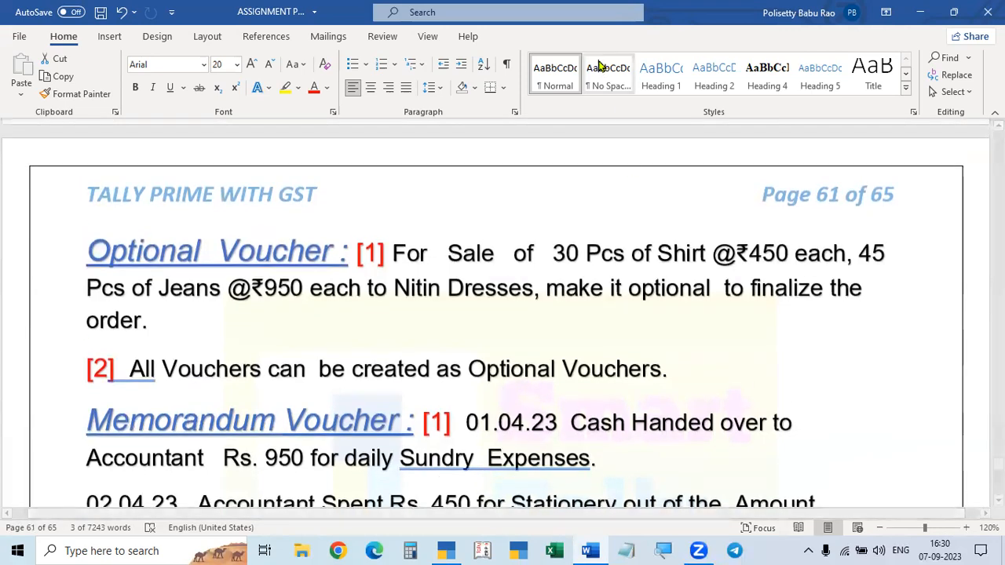